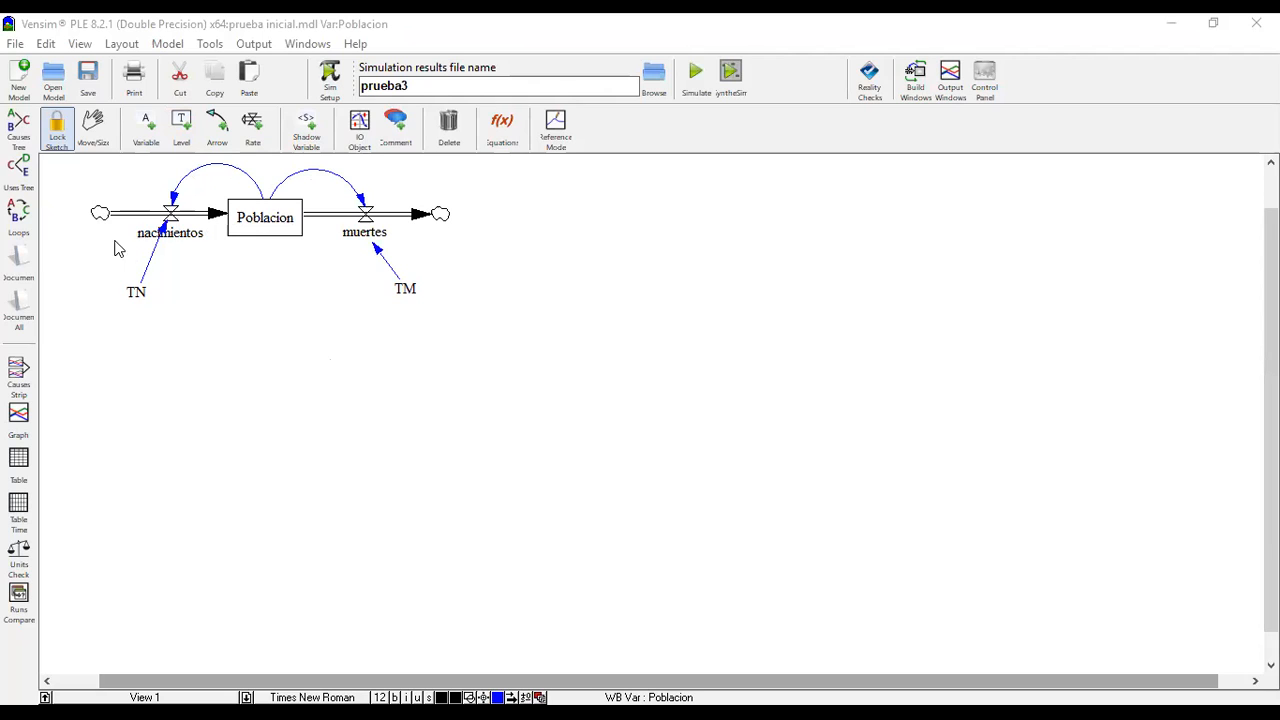
key("4")
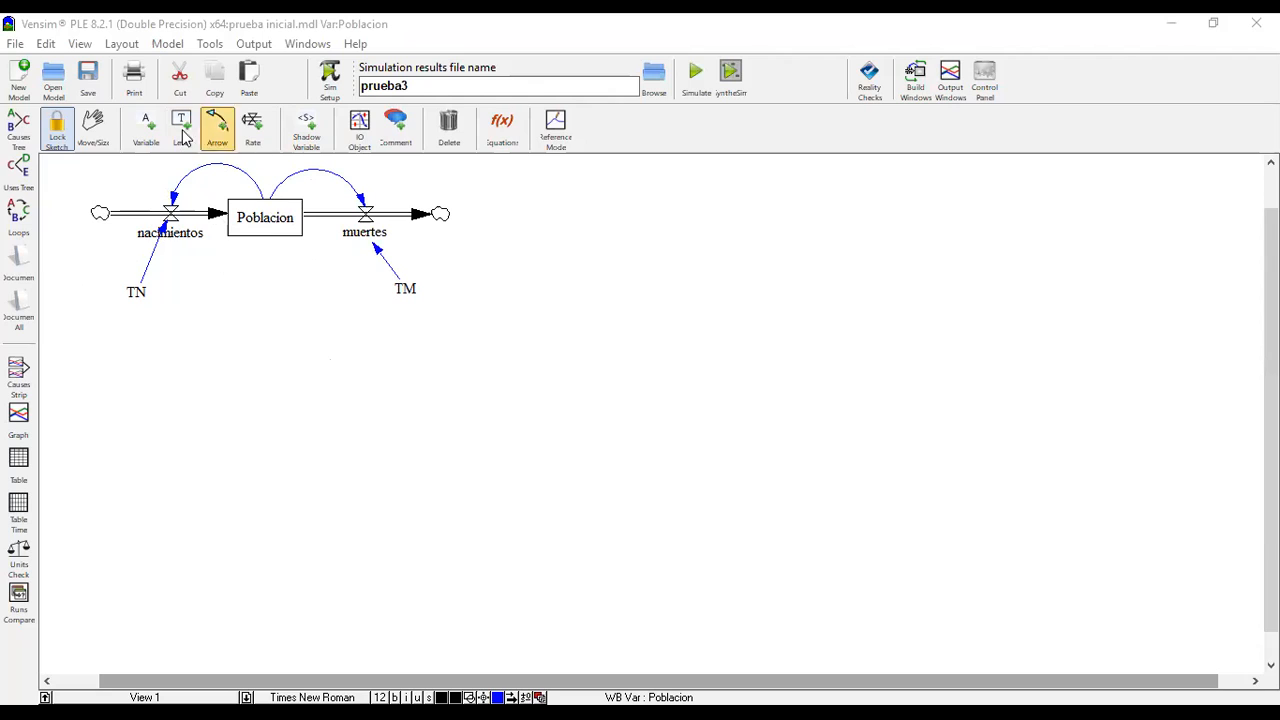
key("6")
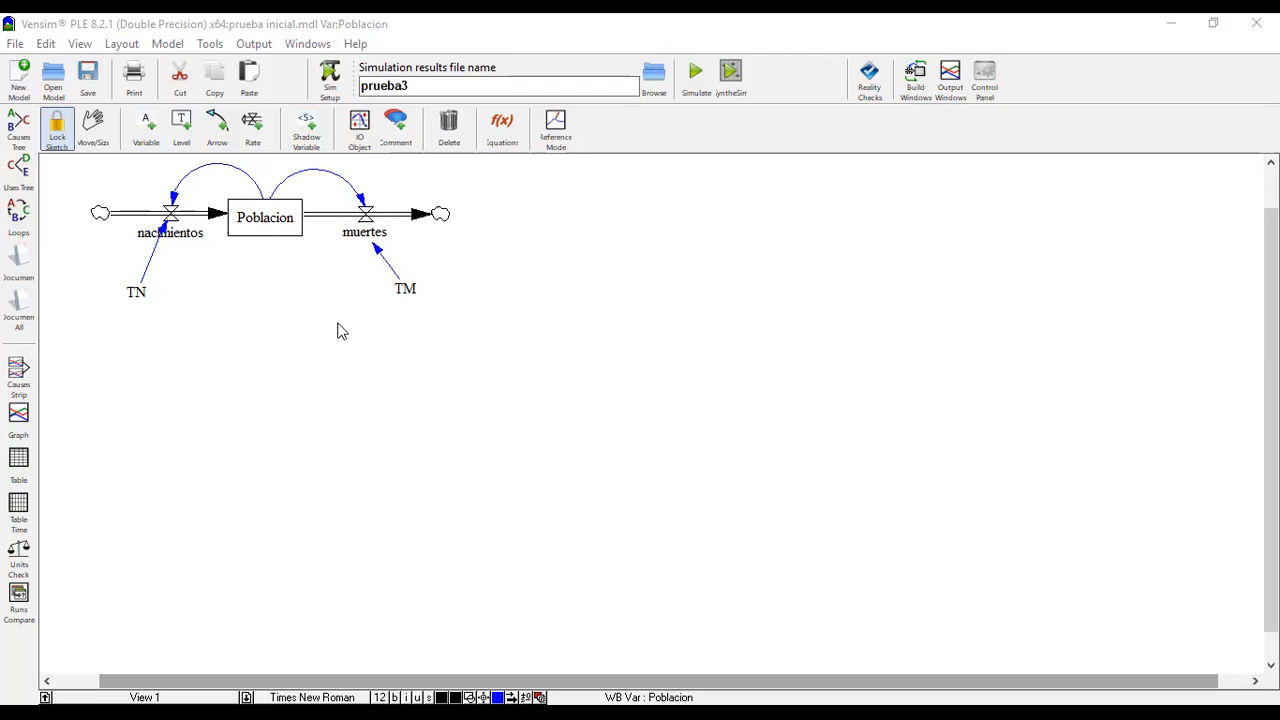
- Add an outflow rate named pezca from the Poblacion level to a cloud directly below it
left_click(253, 135)
left_click(258, 224)
left_click(265, 383)
type("pezca")
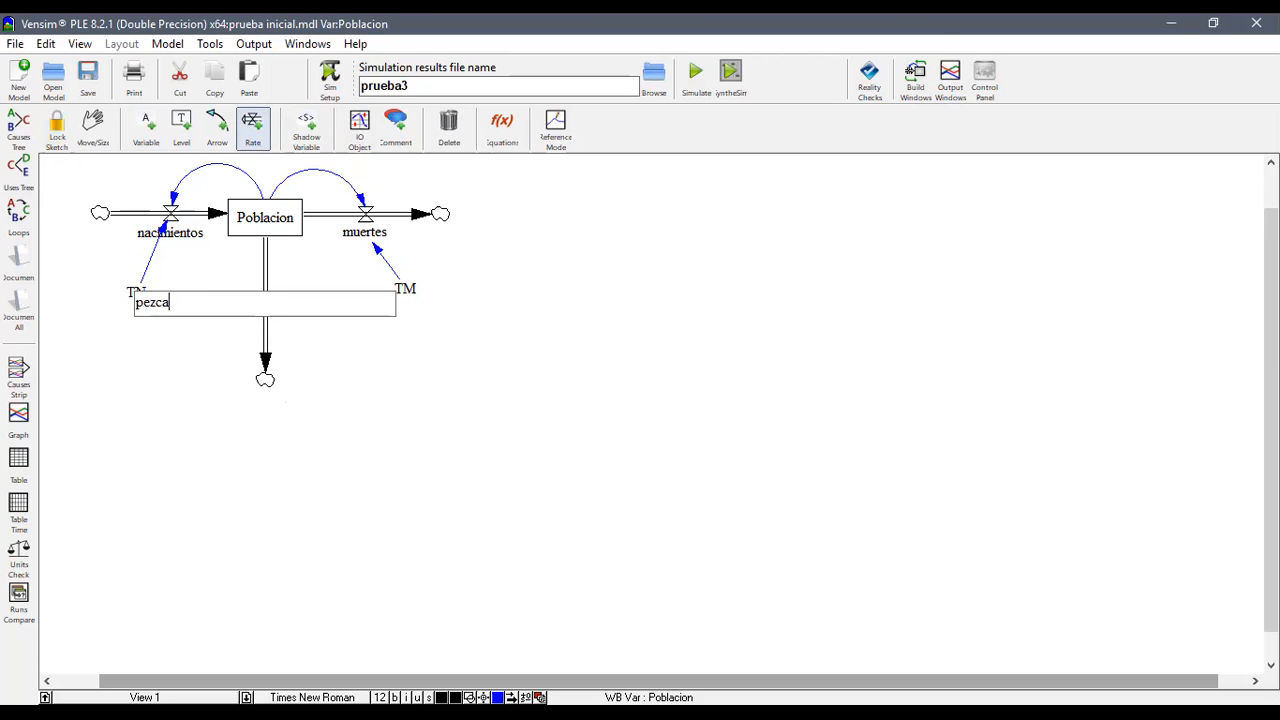
key("Return")
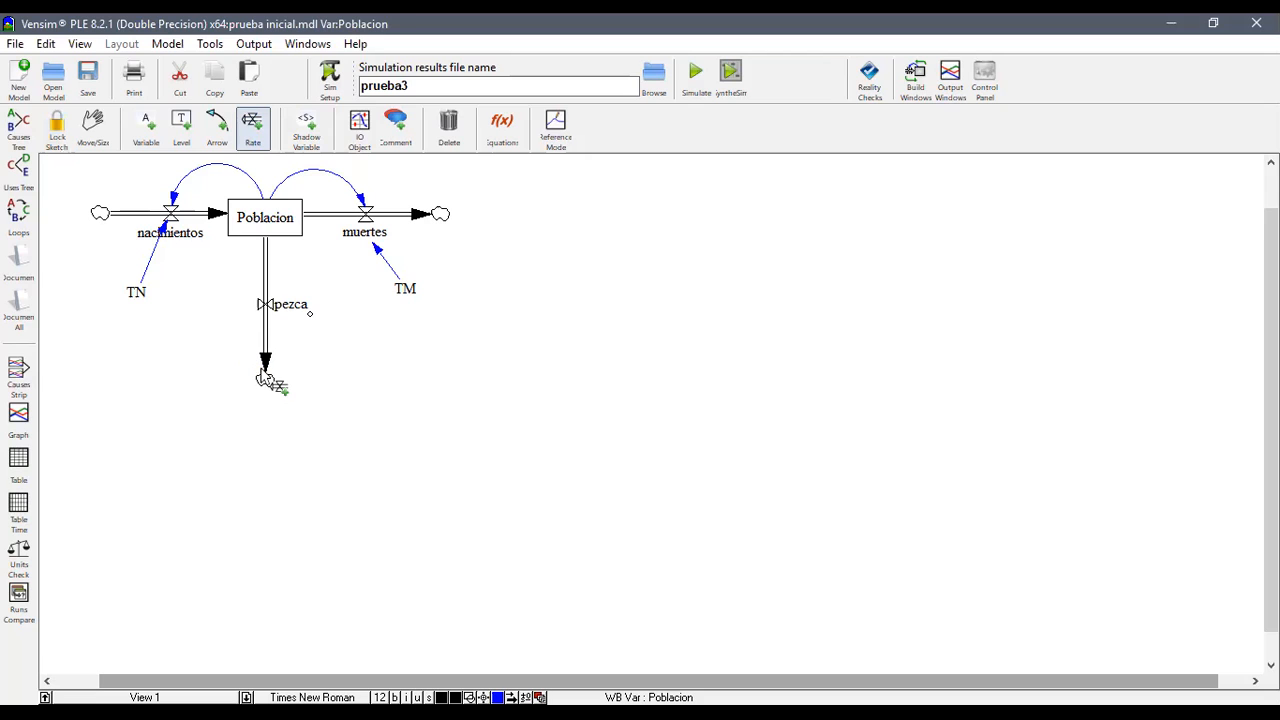
- Connect Poblacion to the pezca rate with an arrow and bend it into a curve beside the flow
left_click(222, 135)
left_click(265, 218)
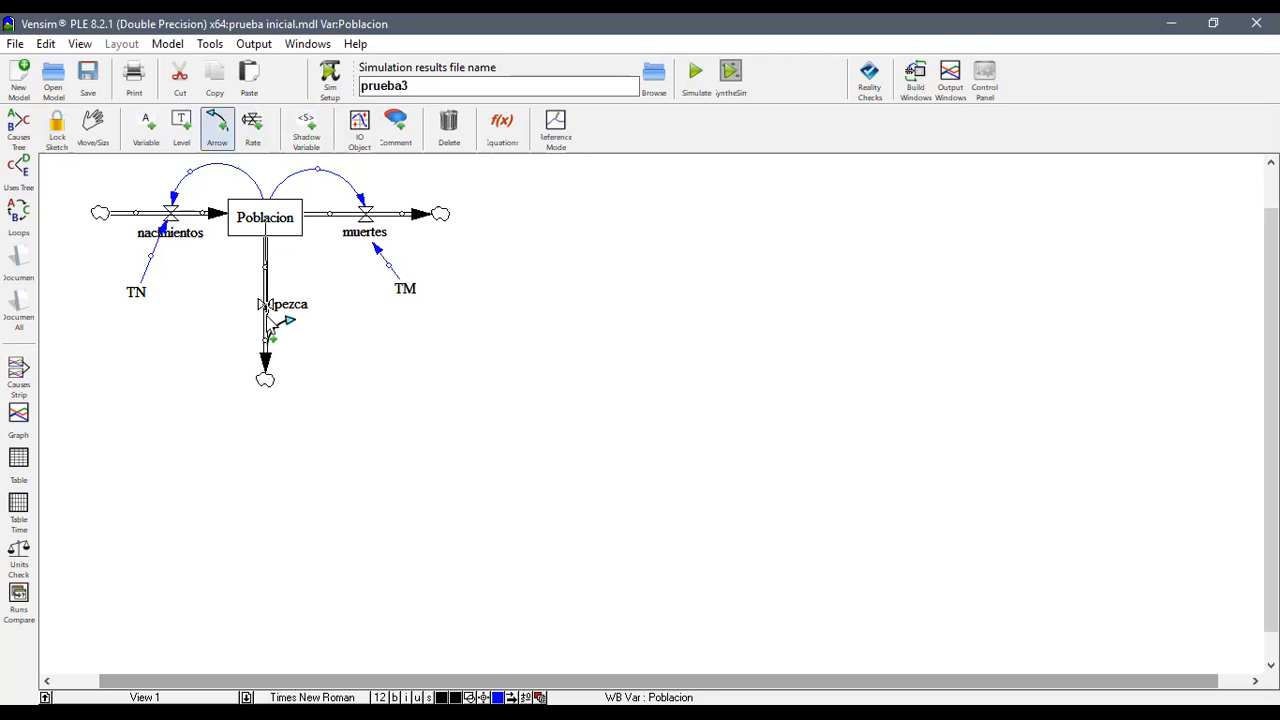
key("Escape")
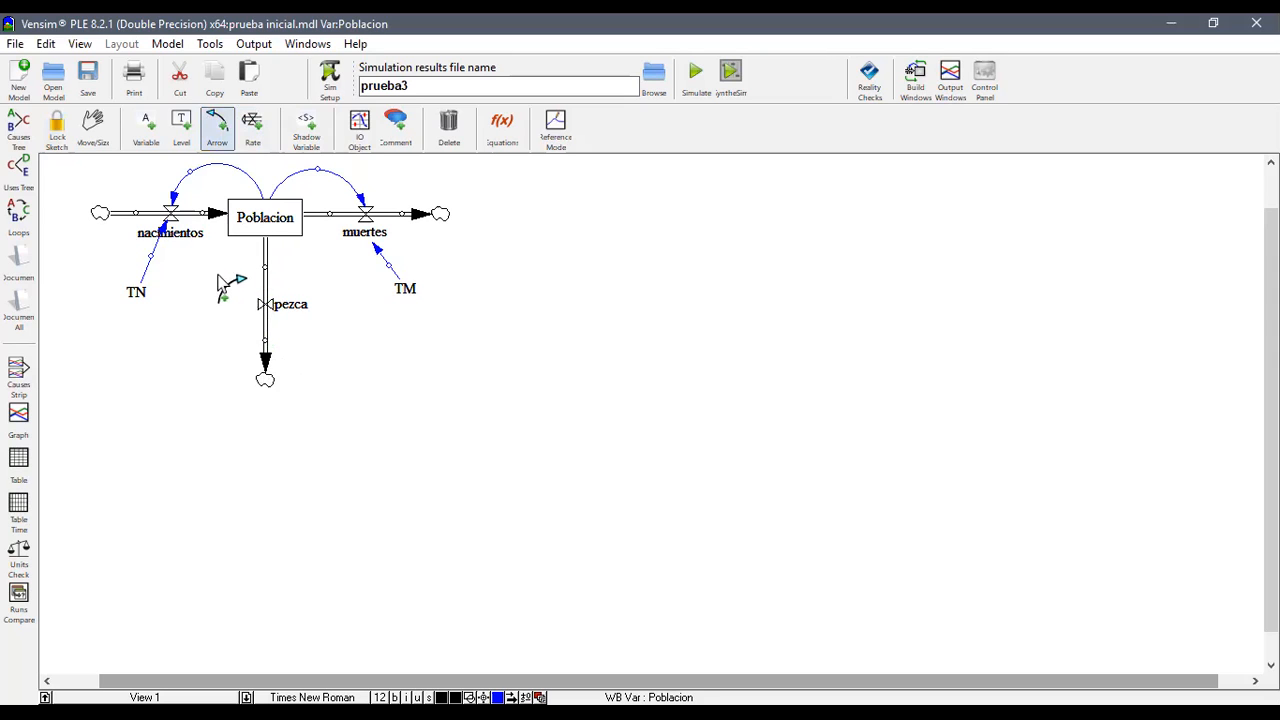
left_click(258, 228)
left_click(265, 314)
left_click(258, 232)
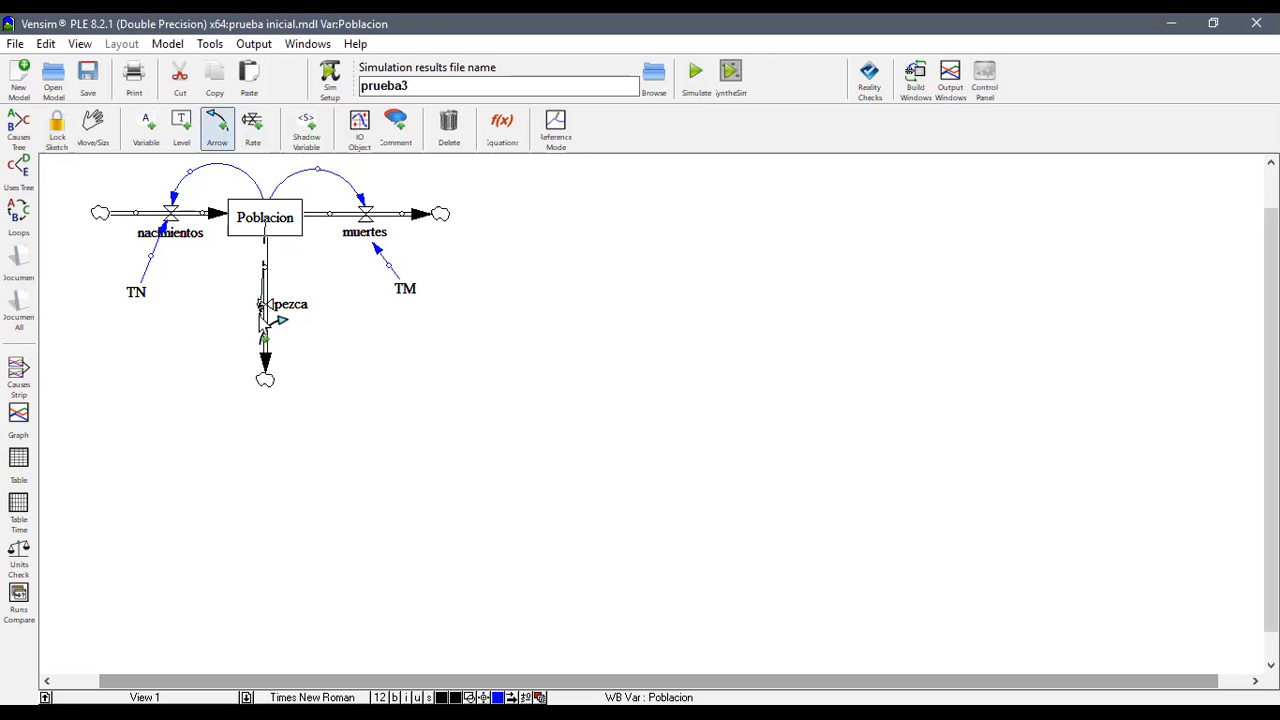
left_click(287, 303)
left_click_drag(277, 260, 228, 265)
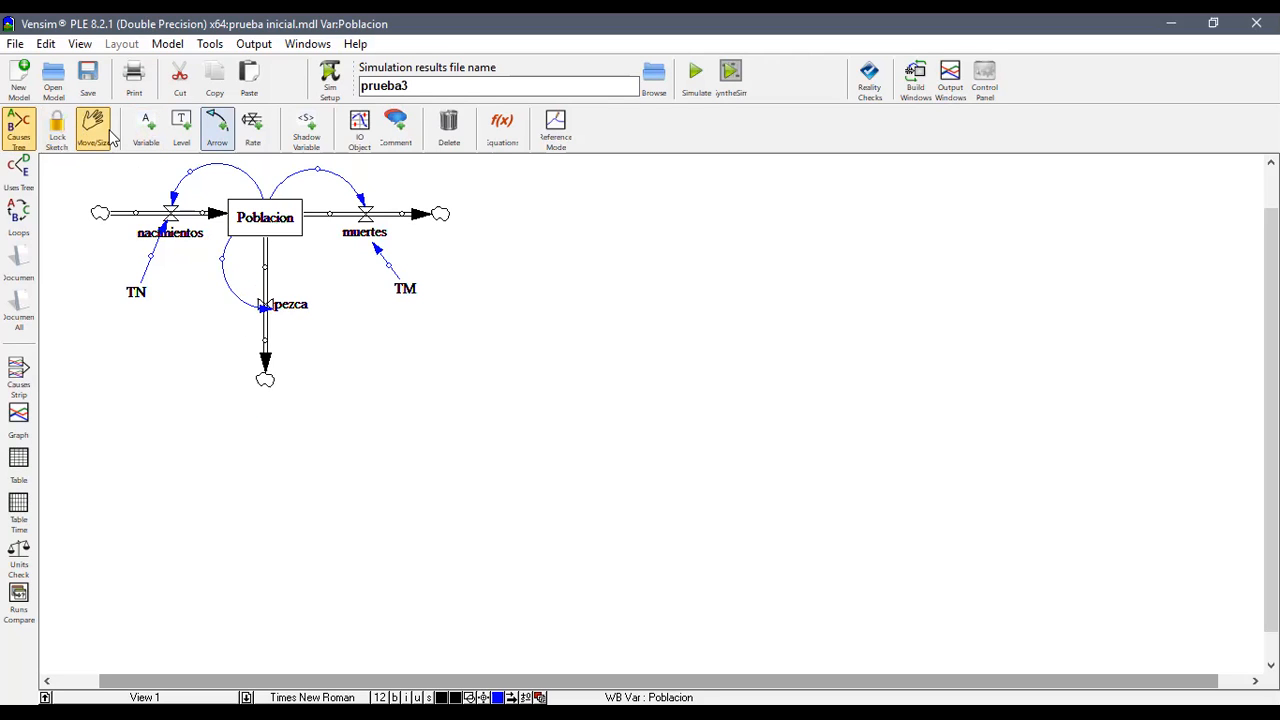
- Set the units of the Poblacion level to ballenas and accept the equation
left_click(517, 134)
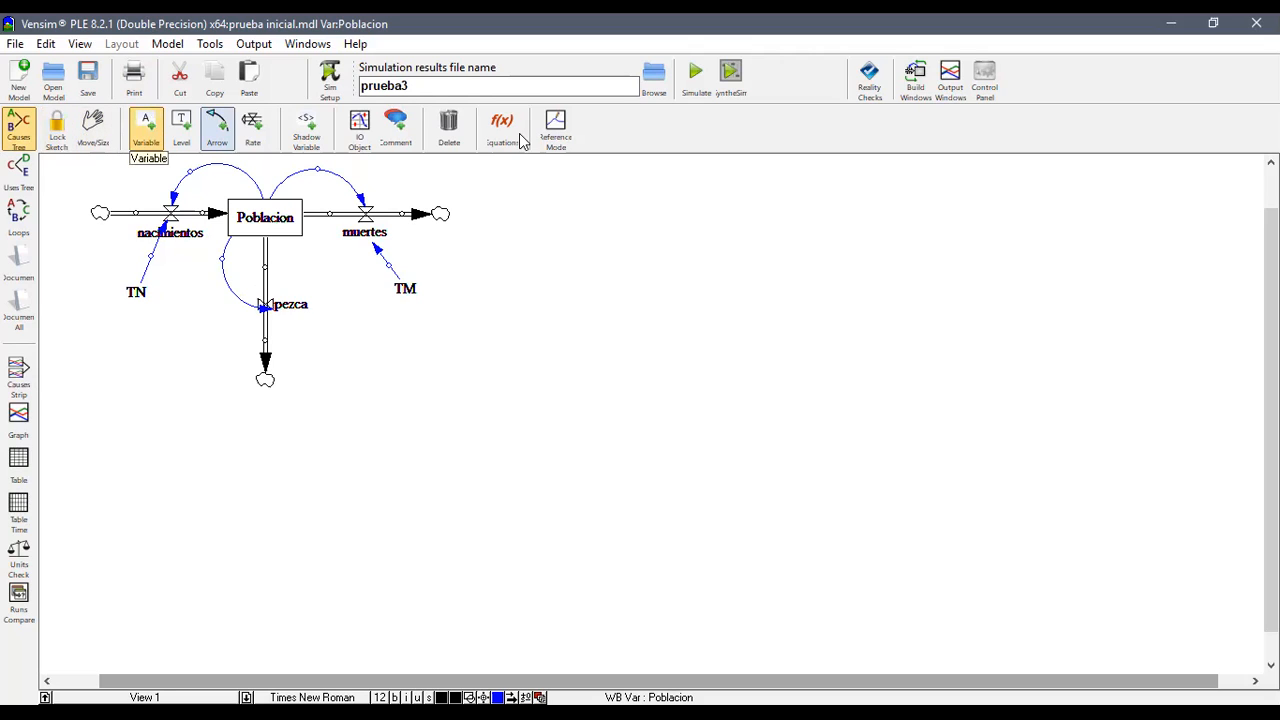
left_click(268, 230)
double_click(115, 145)
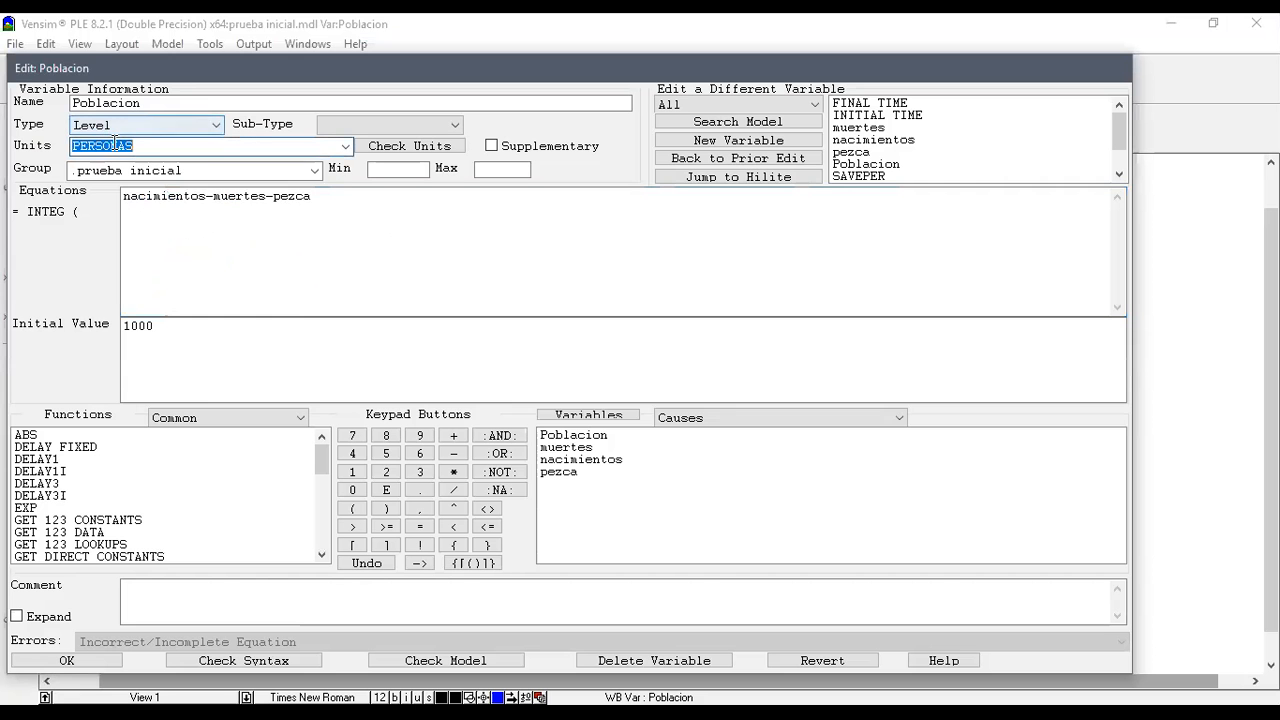
type("hallenas")
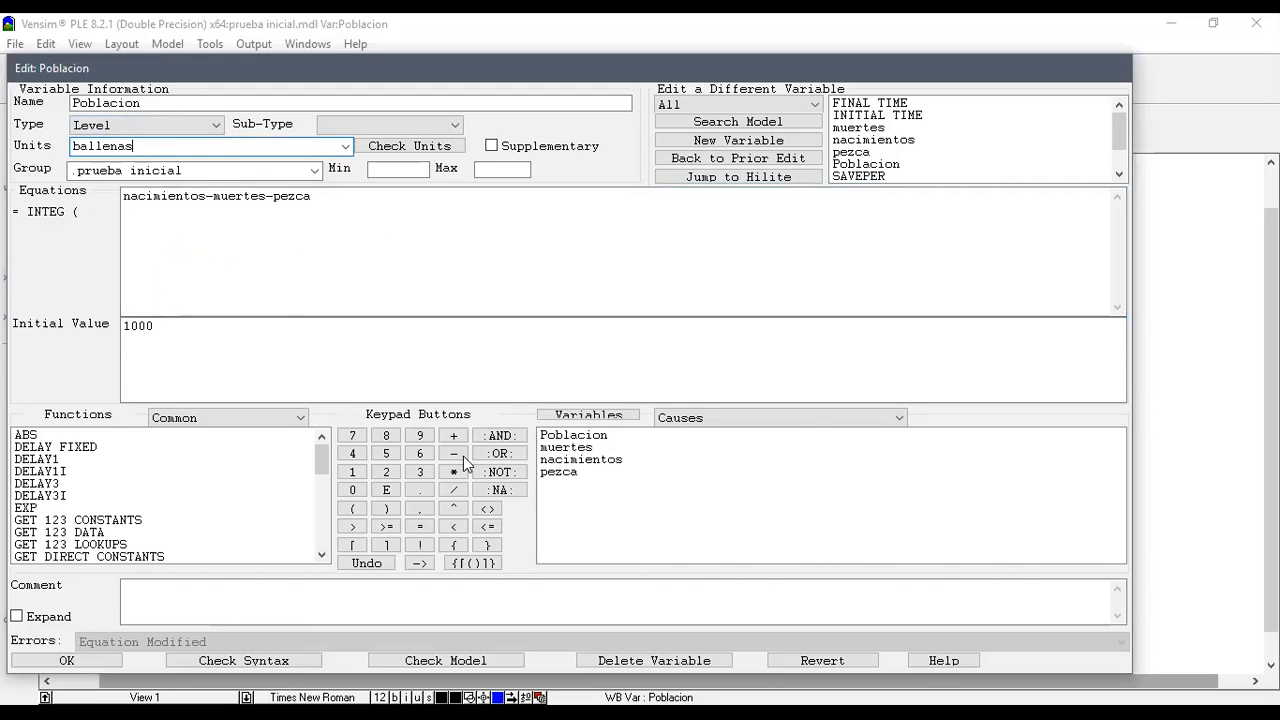
left_click(130, 198)
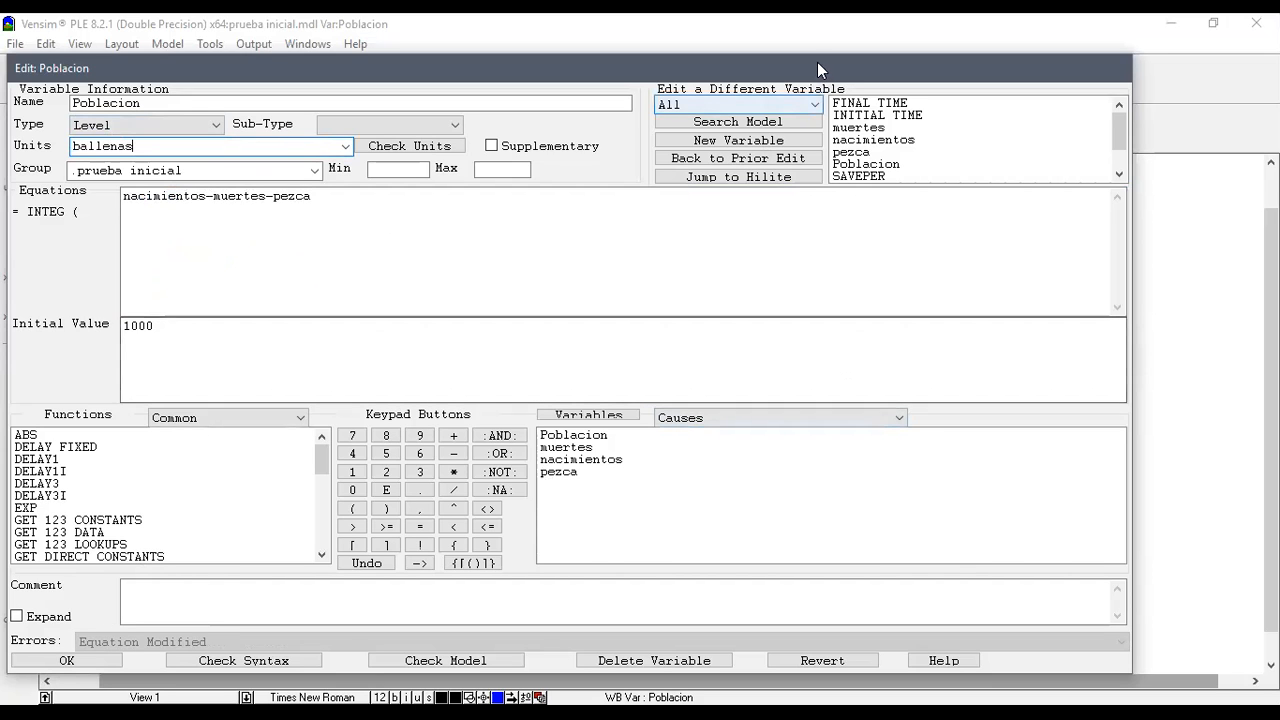
left_click_drag(819, 60, 827, 20)
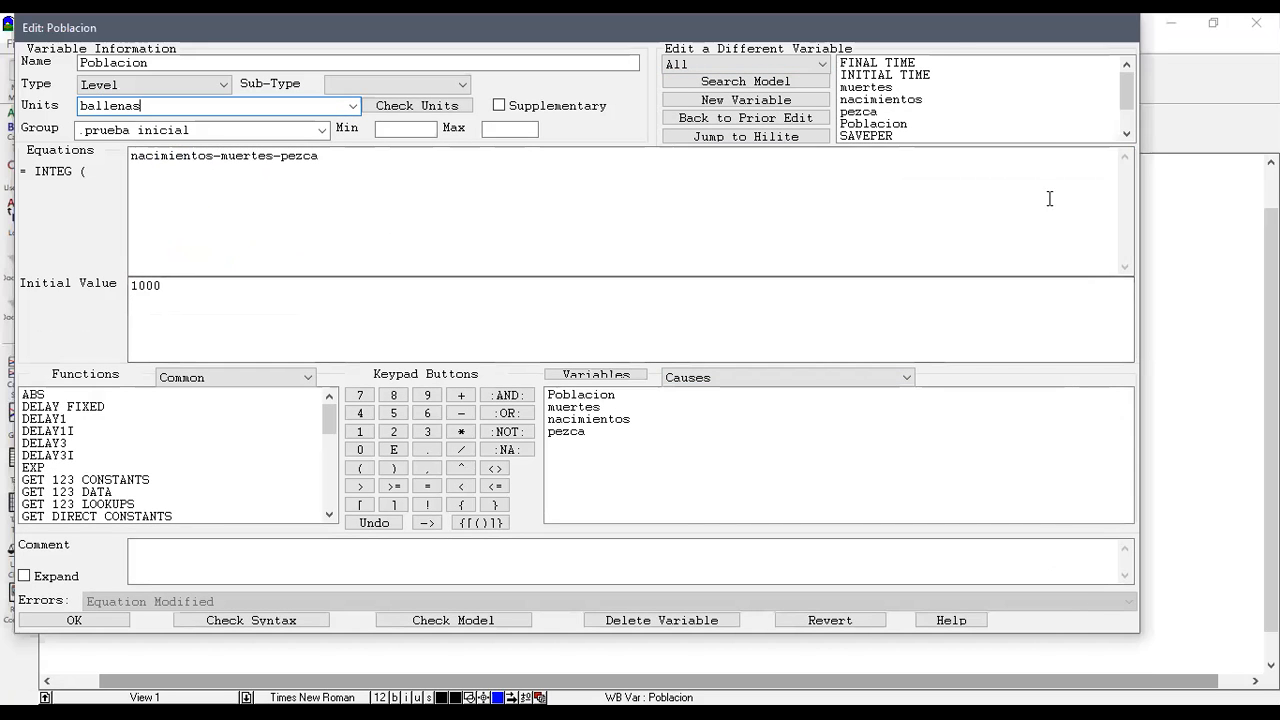
left_click_drag(950, 30, 986, 30)
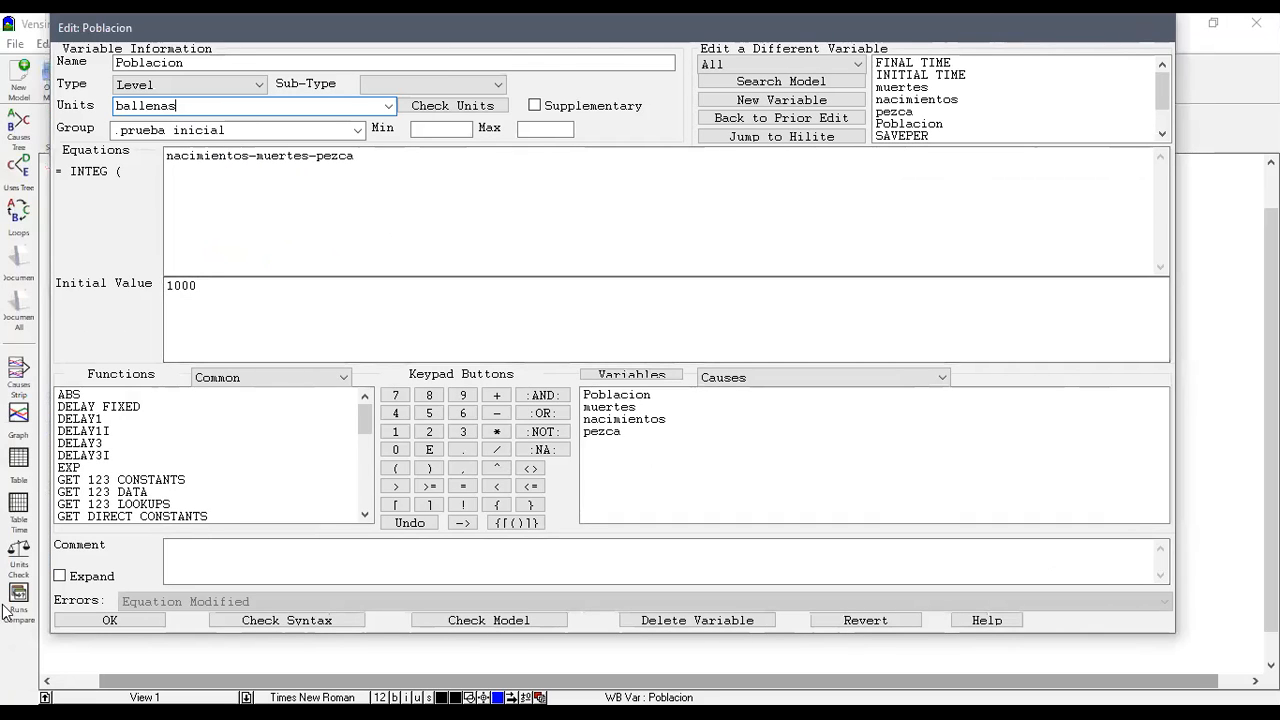
left_click(90, 624)
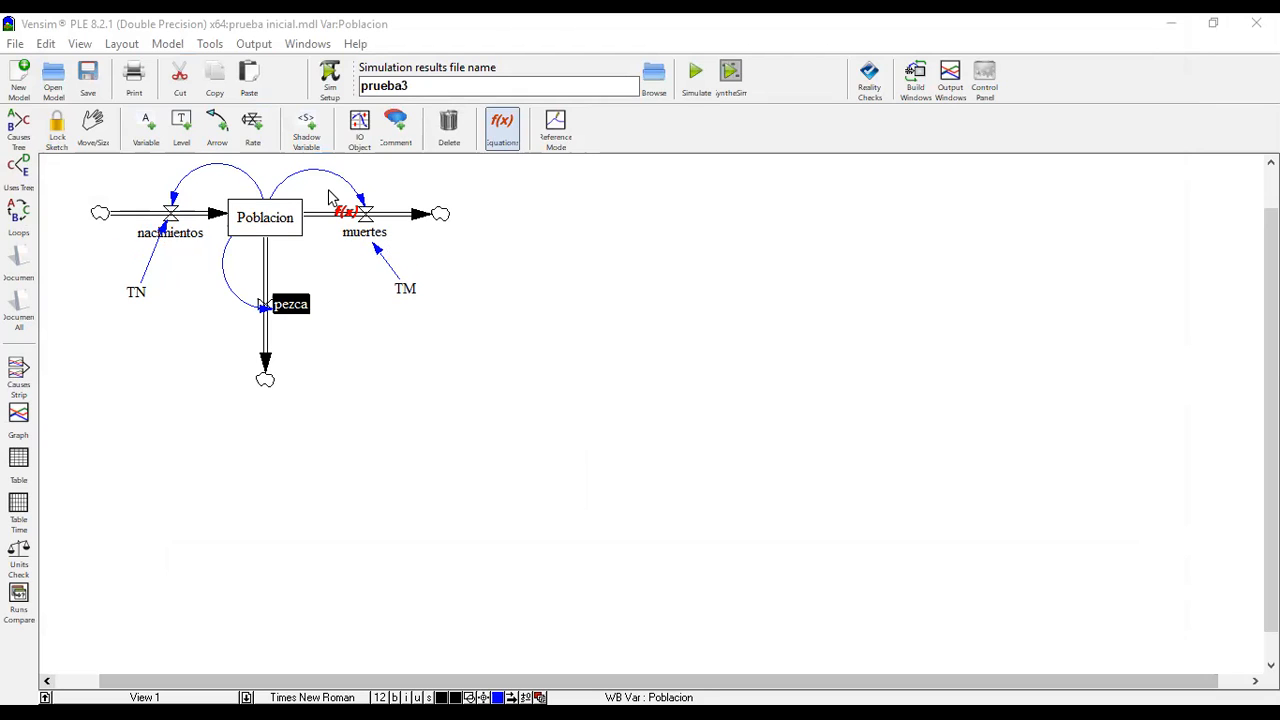
- Check the model's time bounds and available time units, and review the equation settings of Poblacion
left_click(249, 132)
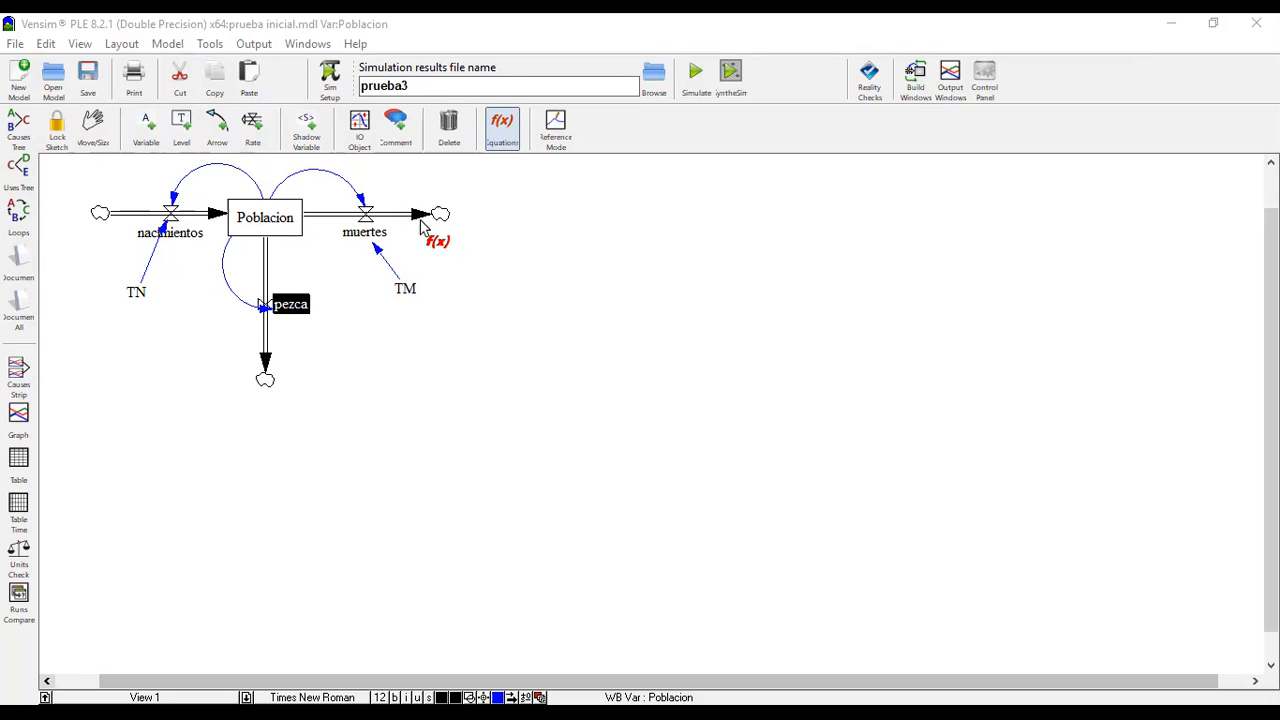
left_click(168, 44)
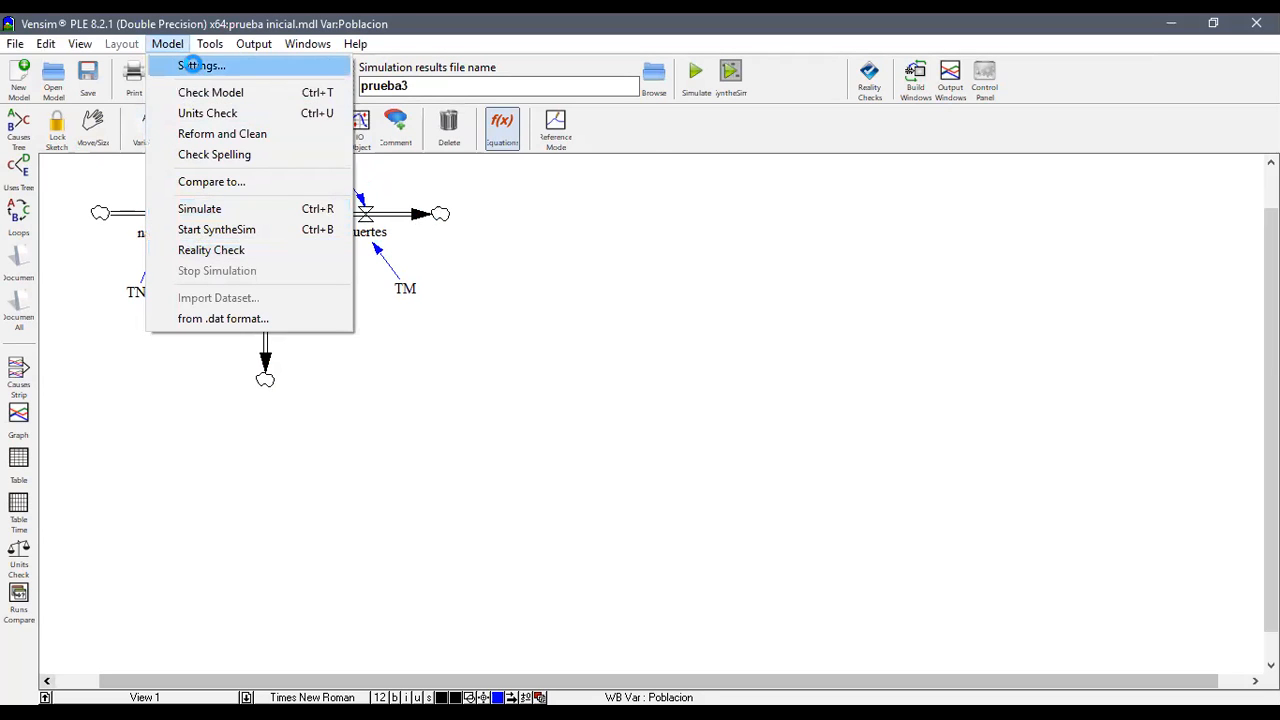
left_click(192, 65)
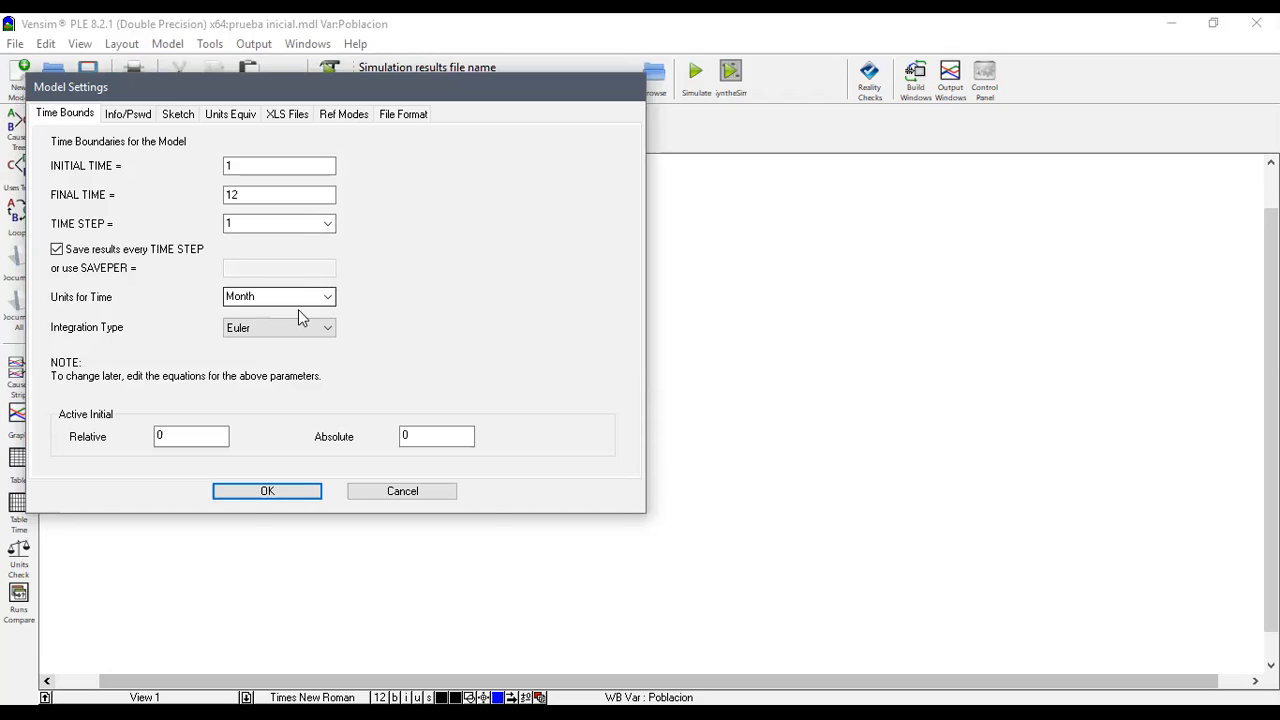
double_click(253, 296)
left_click(328, 297)
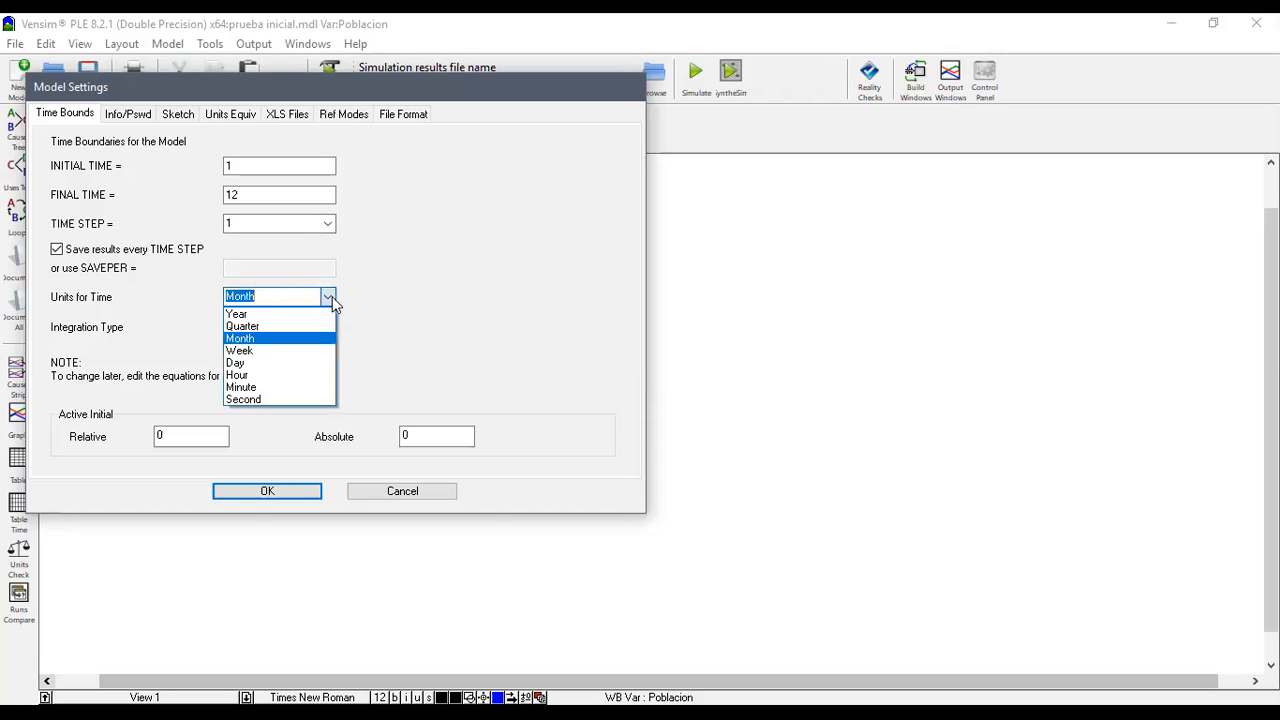
left_click(328, 297)
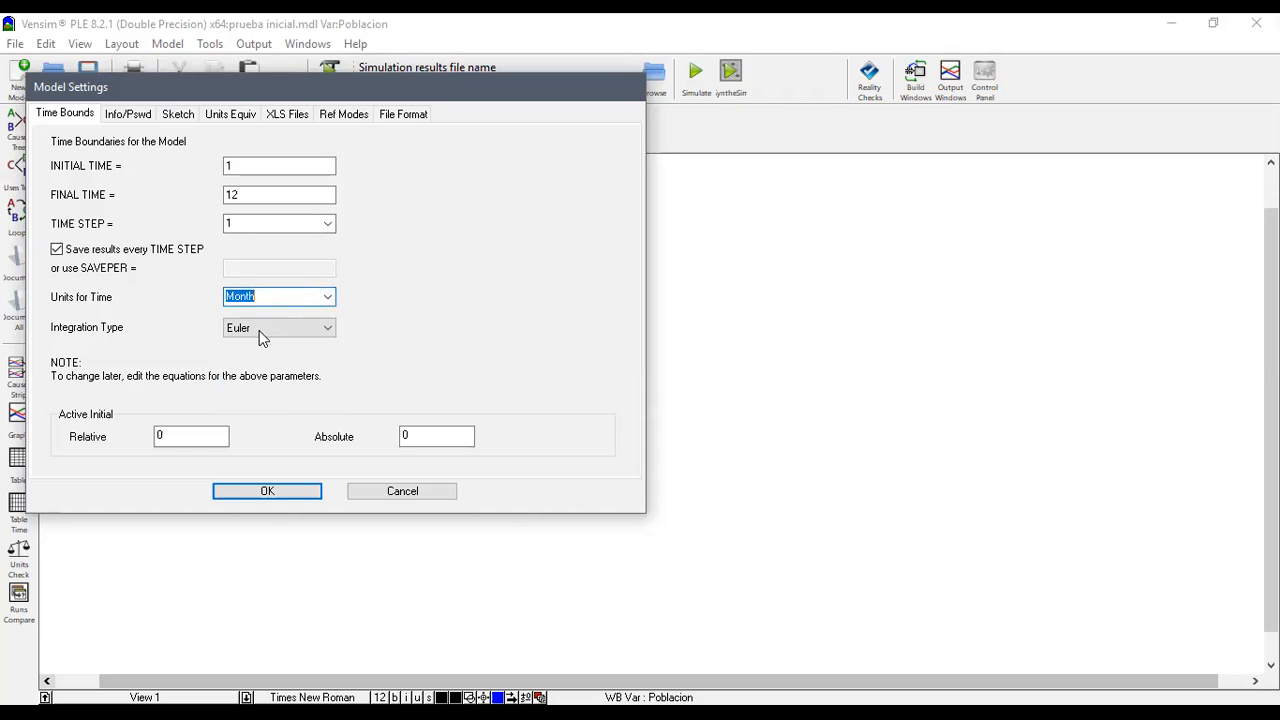
left_click(268, 490)
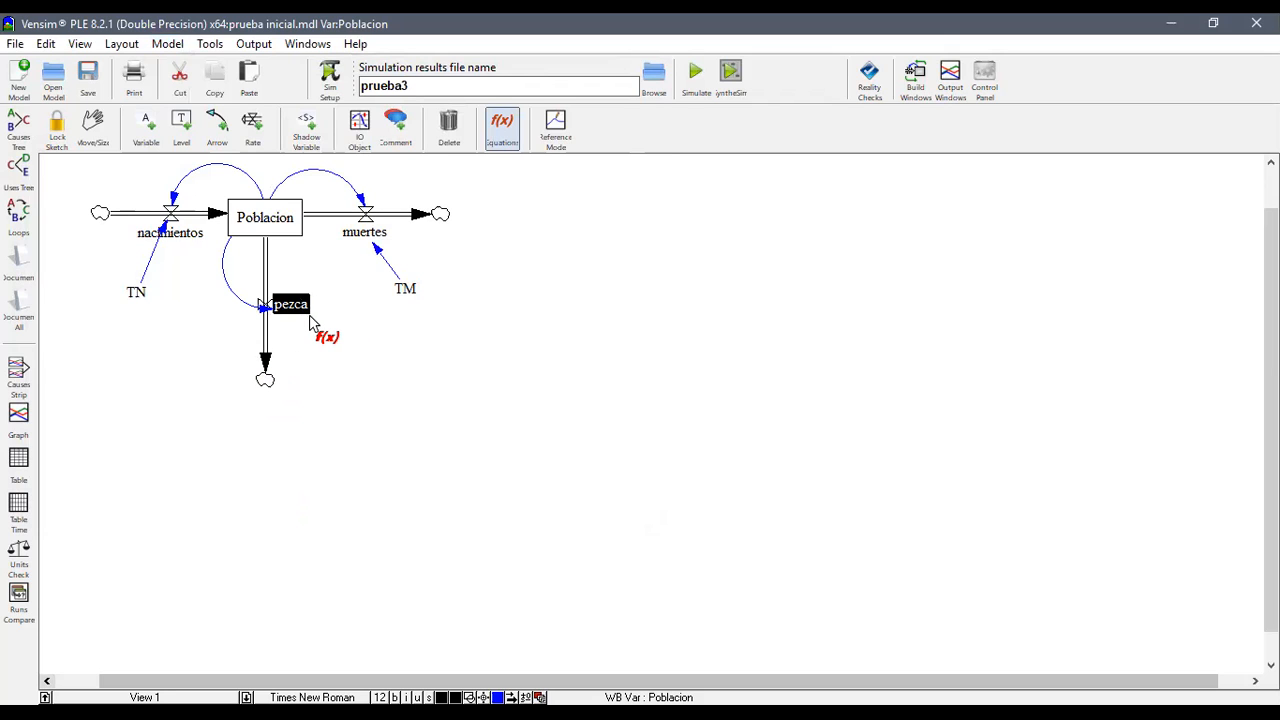
left_click(268, 222)
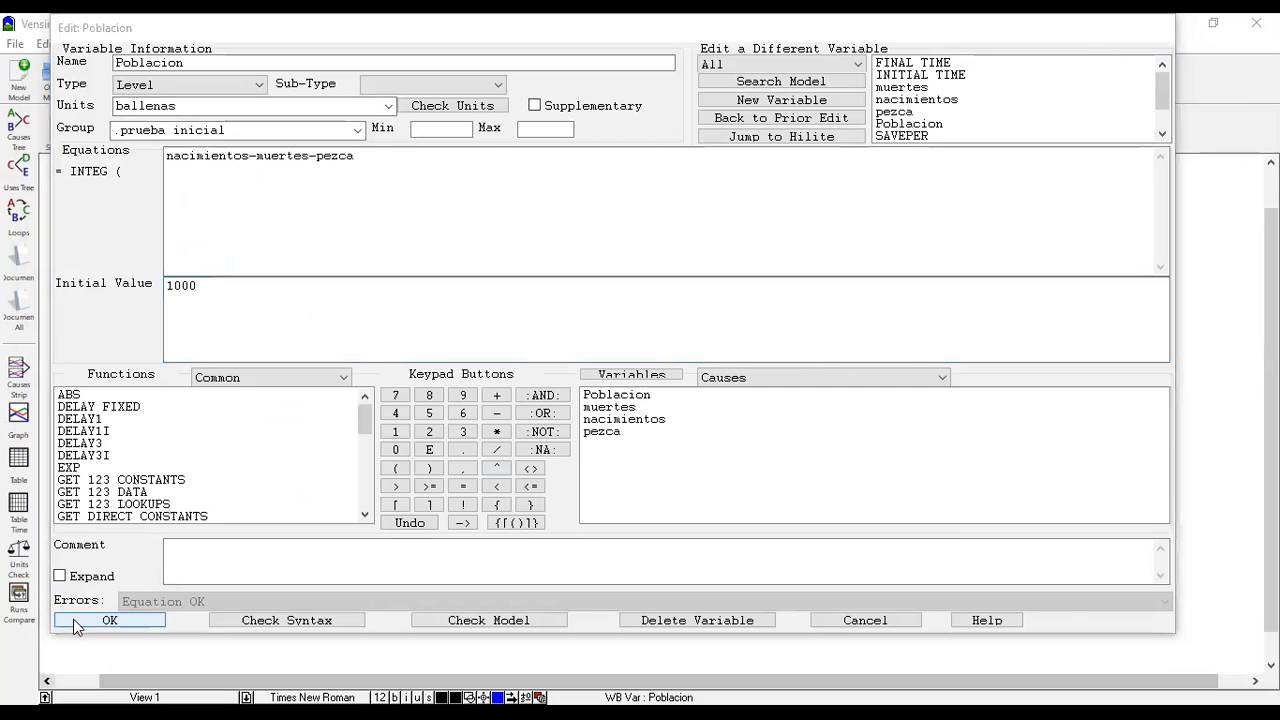
left_click(105, 620)
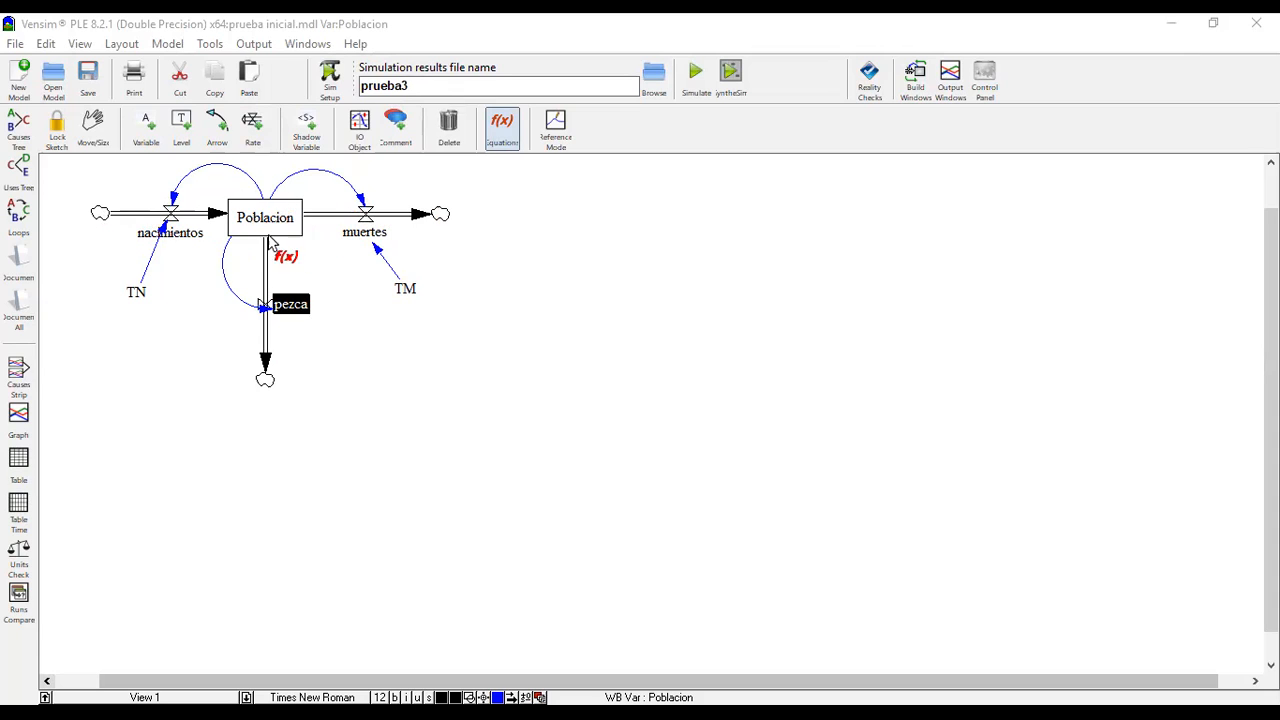
- Change the units of the nacimientos rate to ballenas/Month
left_click(180, 243)
double_click(173, 104)
left_click(173, 104)
left_click_drag(177, 104, 8, 86)
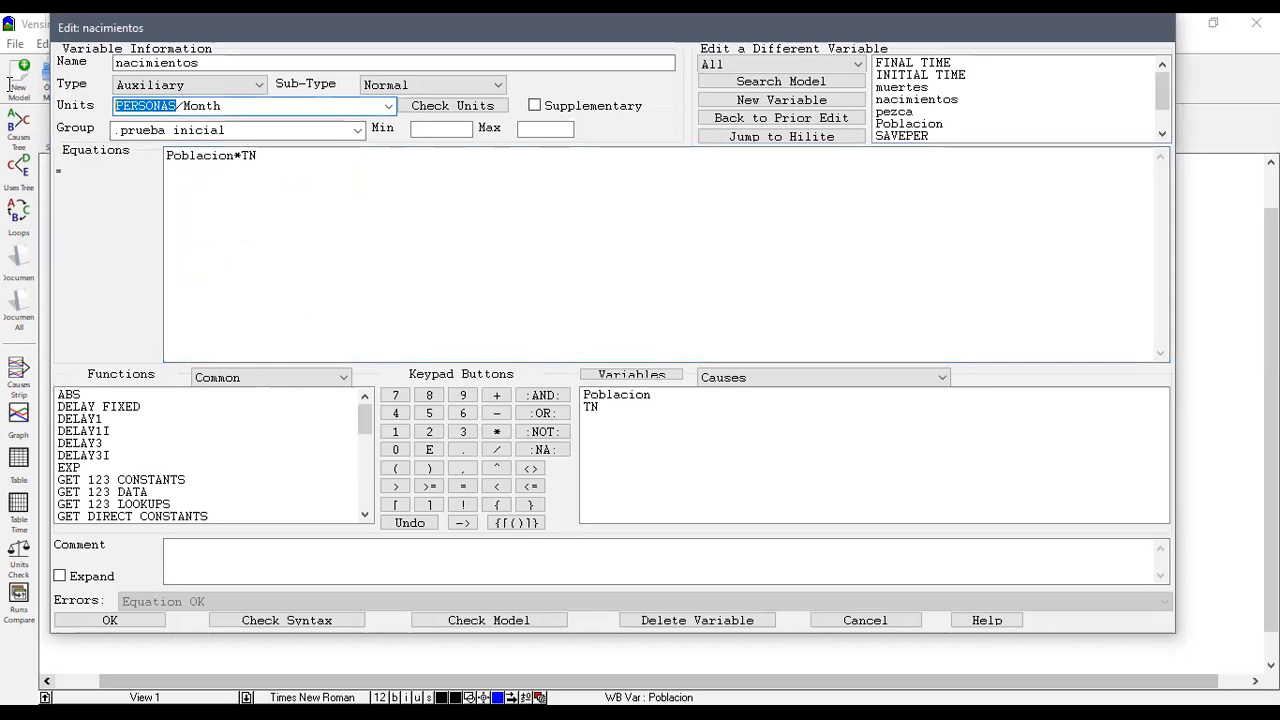
type("ballenas")
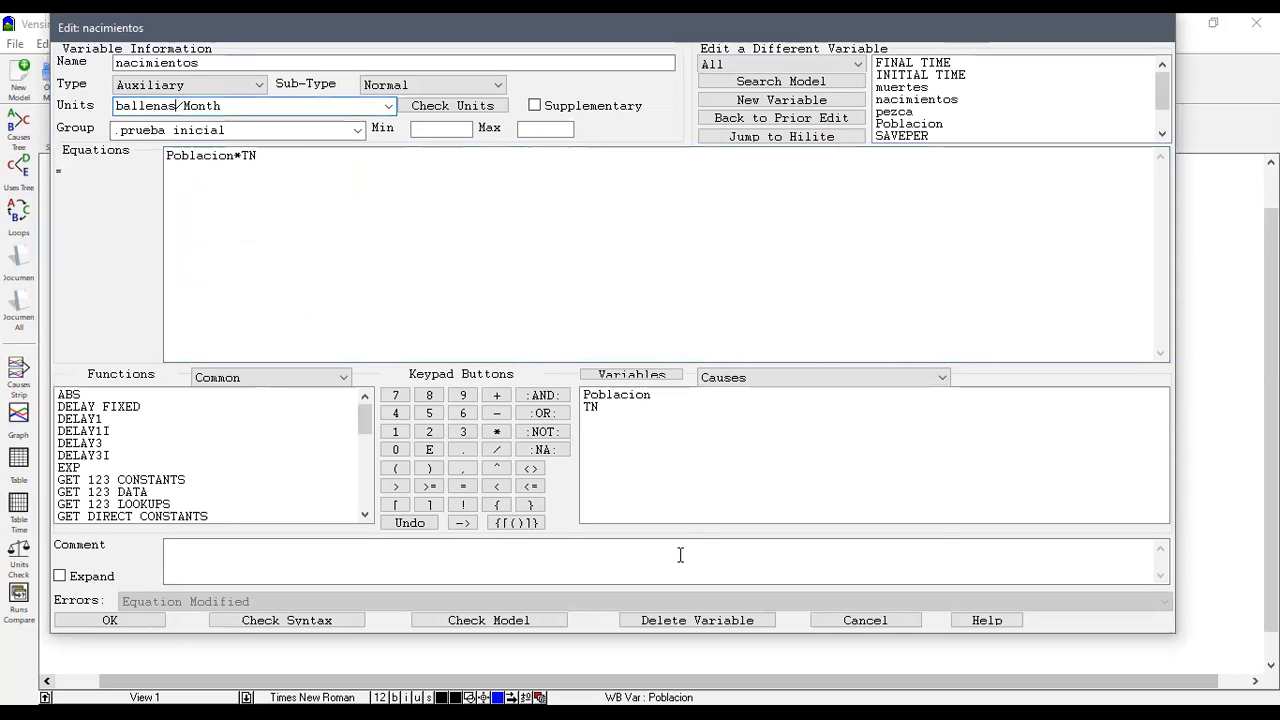
left_click(110, 620)
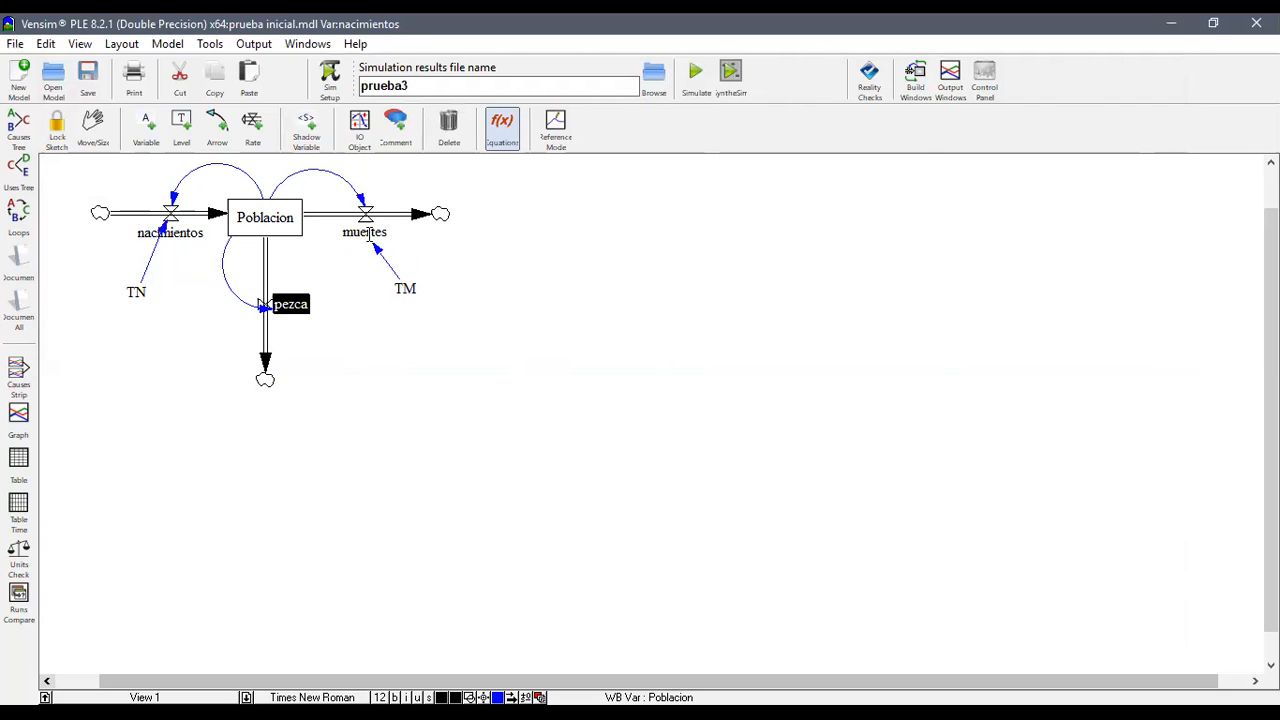
- Set the units of the muertes rate to ballenas/Month
left_click(372, 233)
left_click(388, 105)
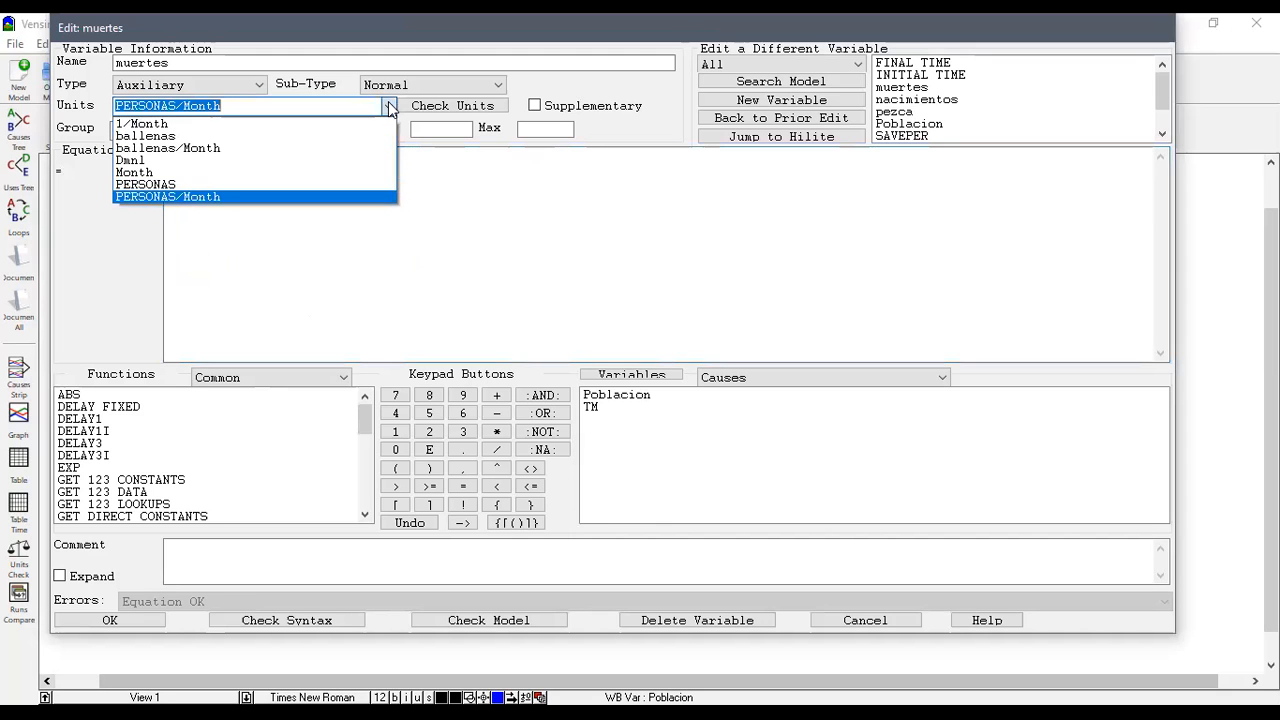
left_click(348, 152)
left_click(143, 624)
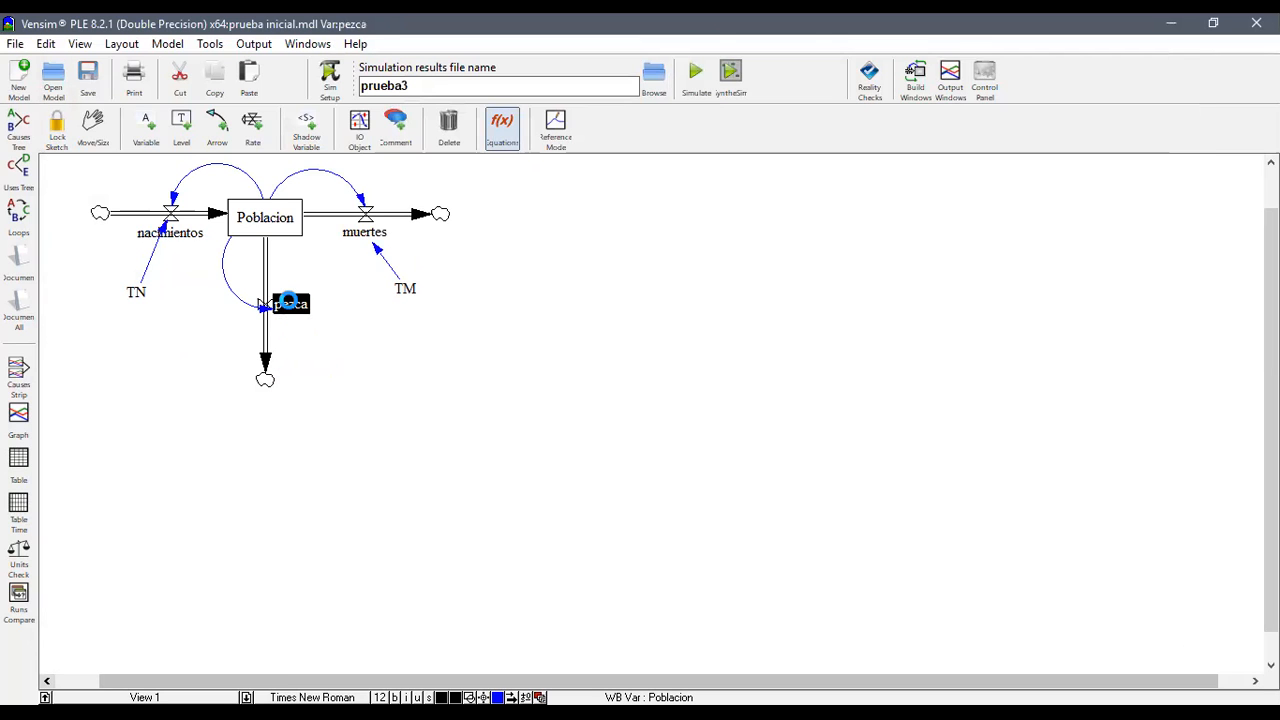
- Set the units of the pezca rate to ballenas/Month and close its editor with the equation left empty
left_click(288, 302)
left_click(388, 105)
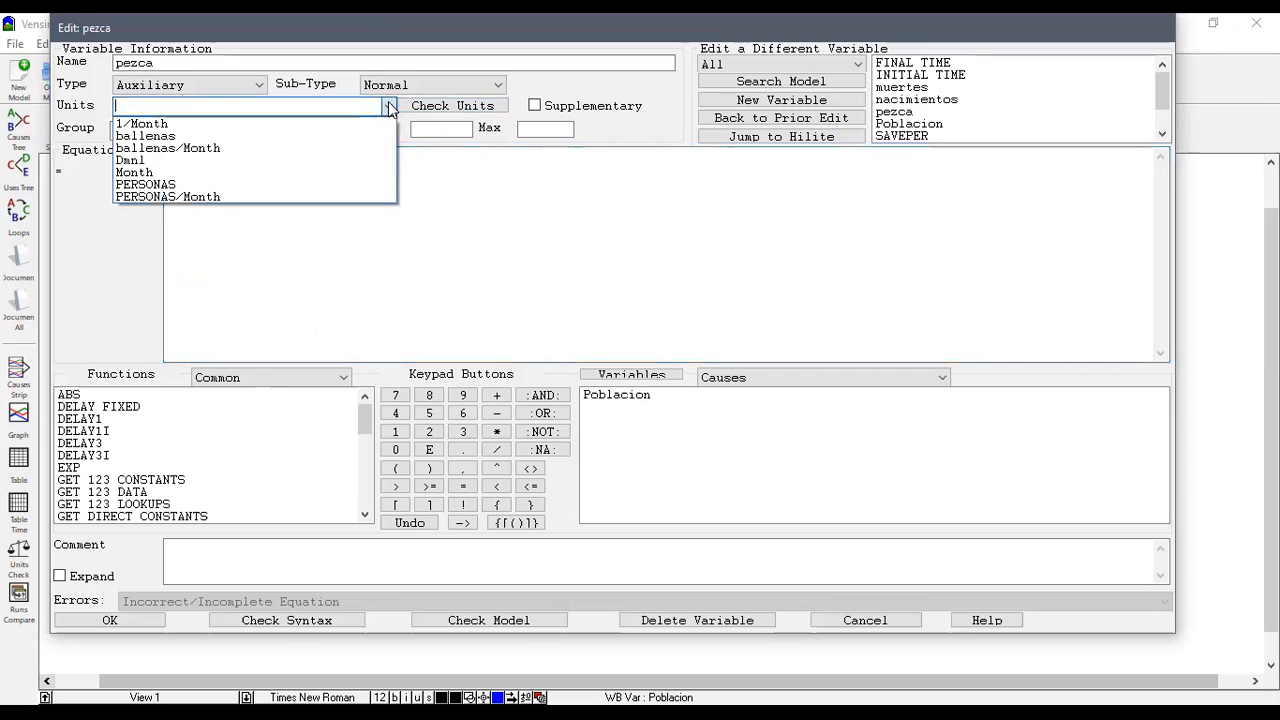
left_click(311, 150)
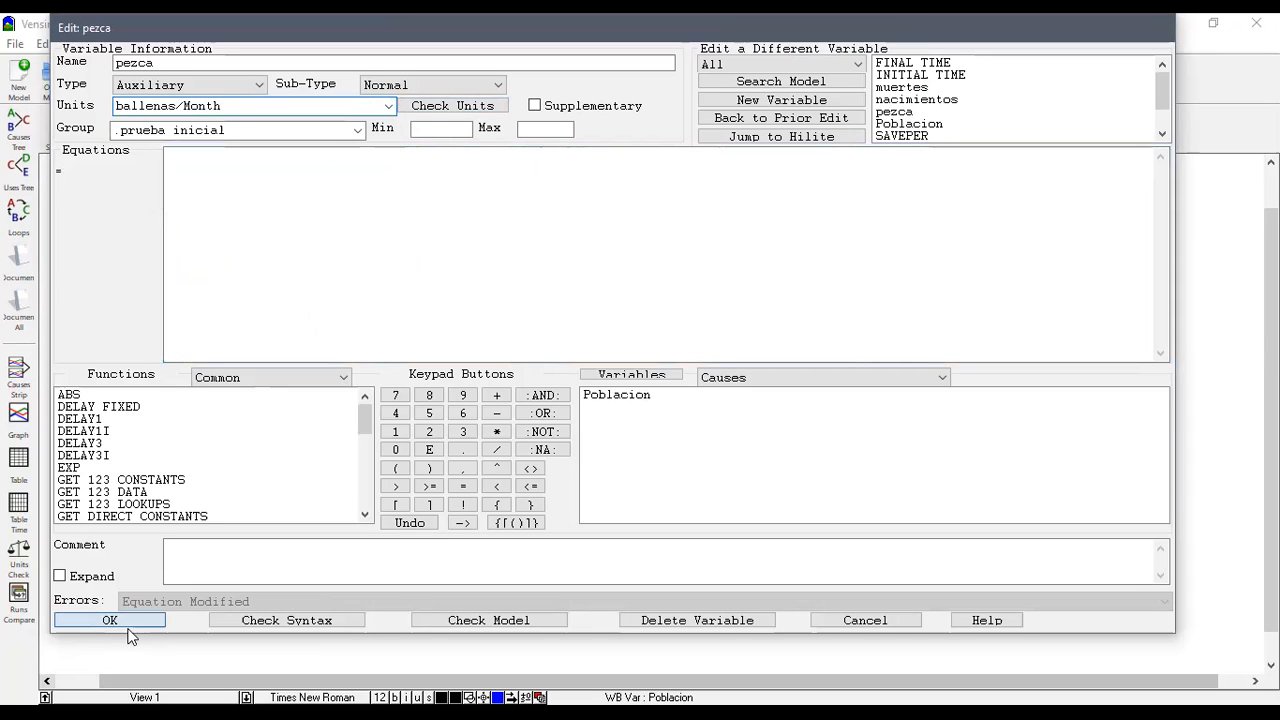
left_click(127, 621)
left_click(127, 624)
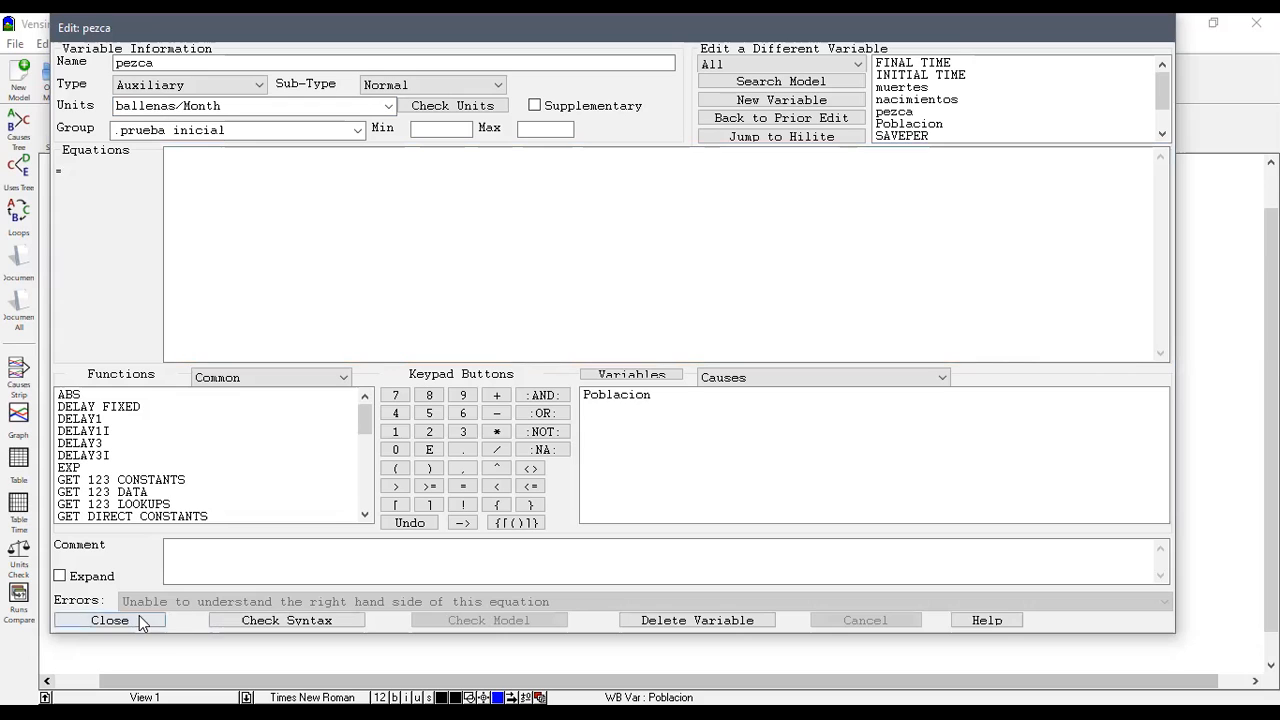
left_click(137, 617)
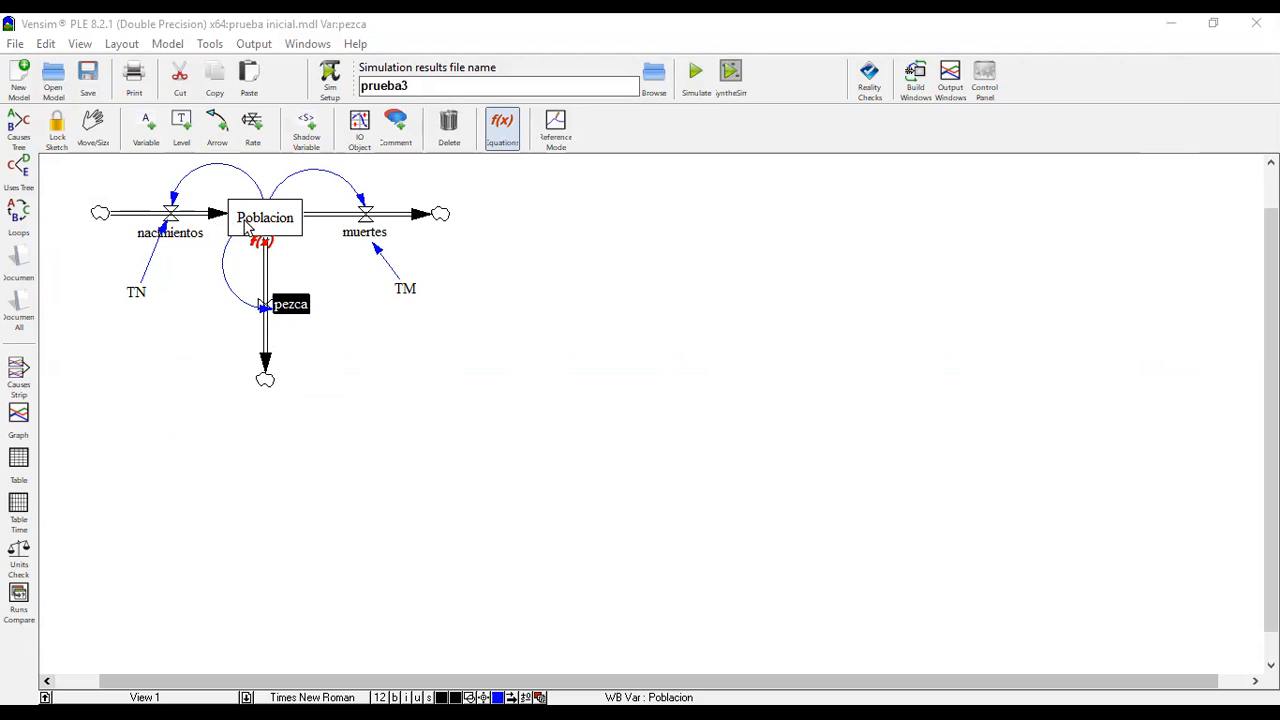
- Examine the equation and units of the nacimientos rate
left_click(172, 242)
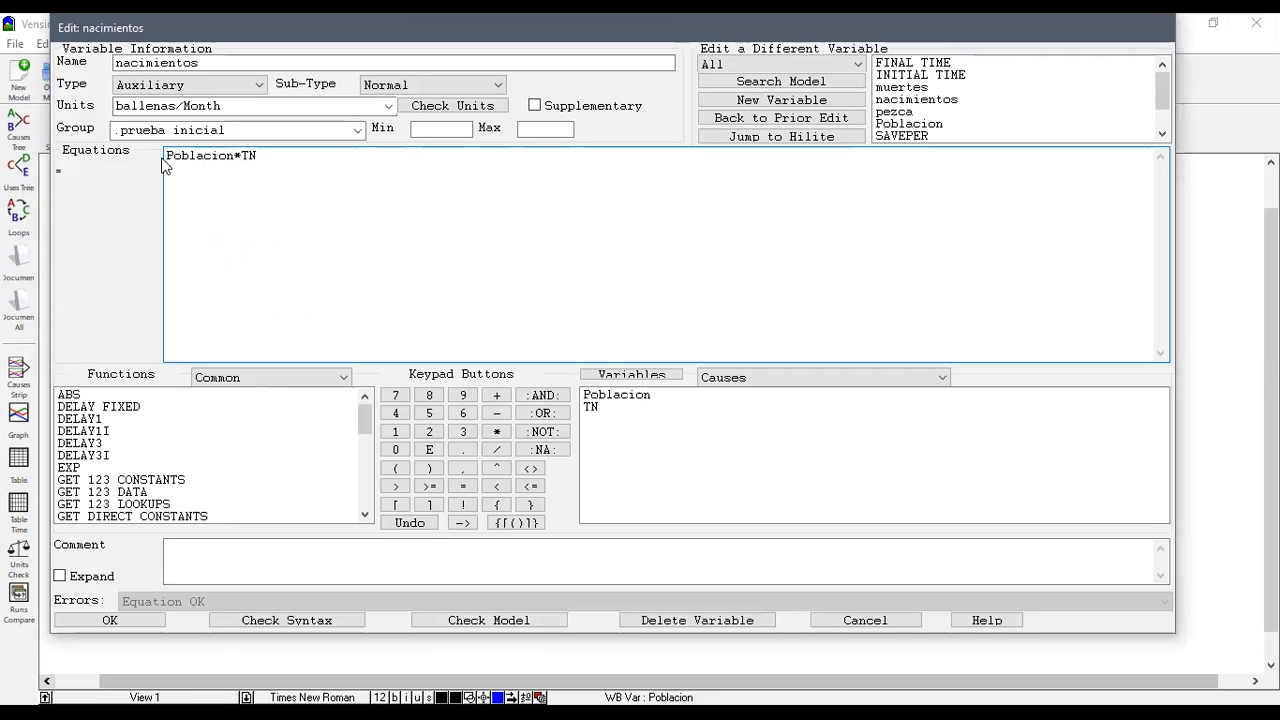
double_click(232, 159)
double_click(223, 157)
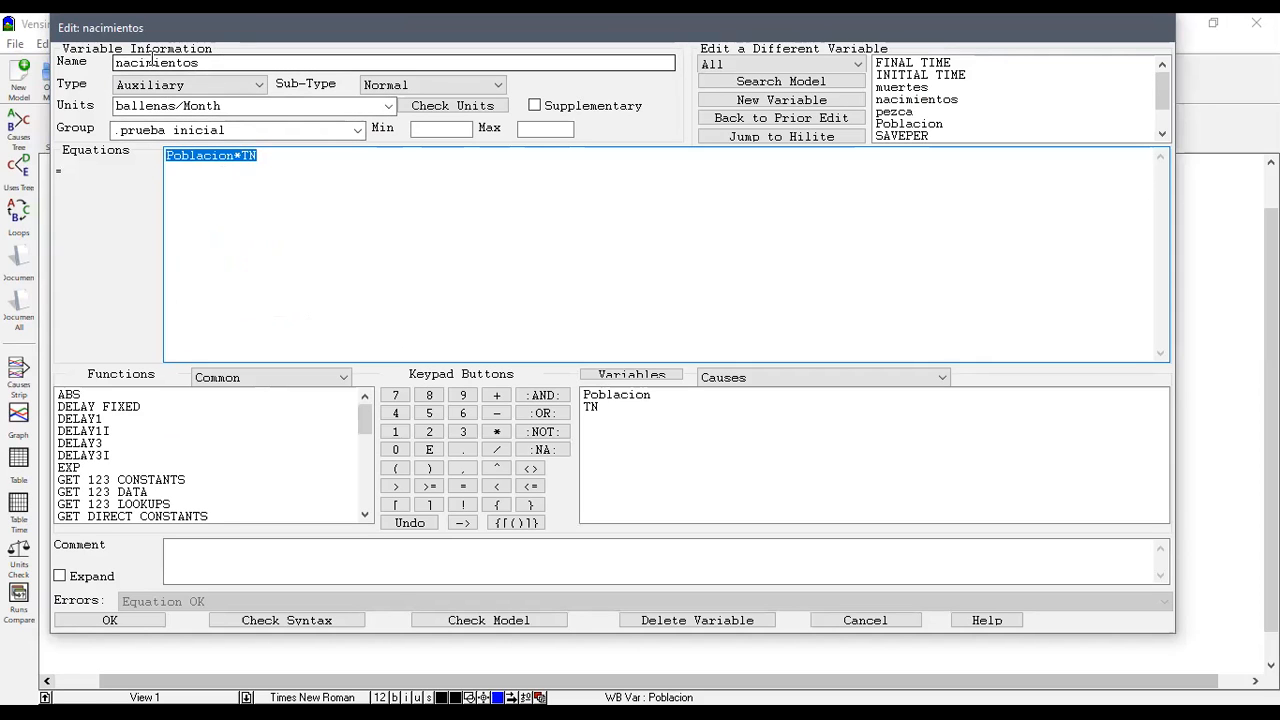
double_click(255, 158)
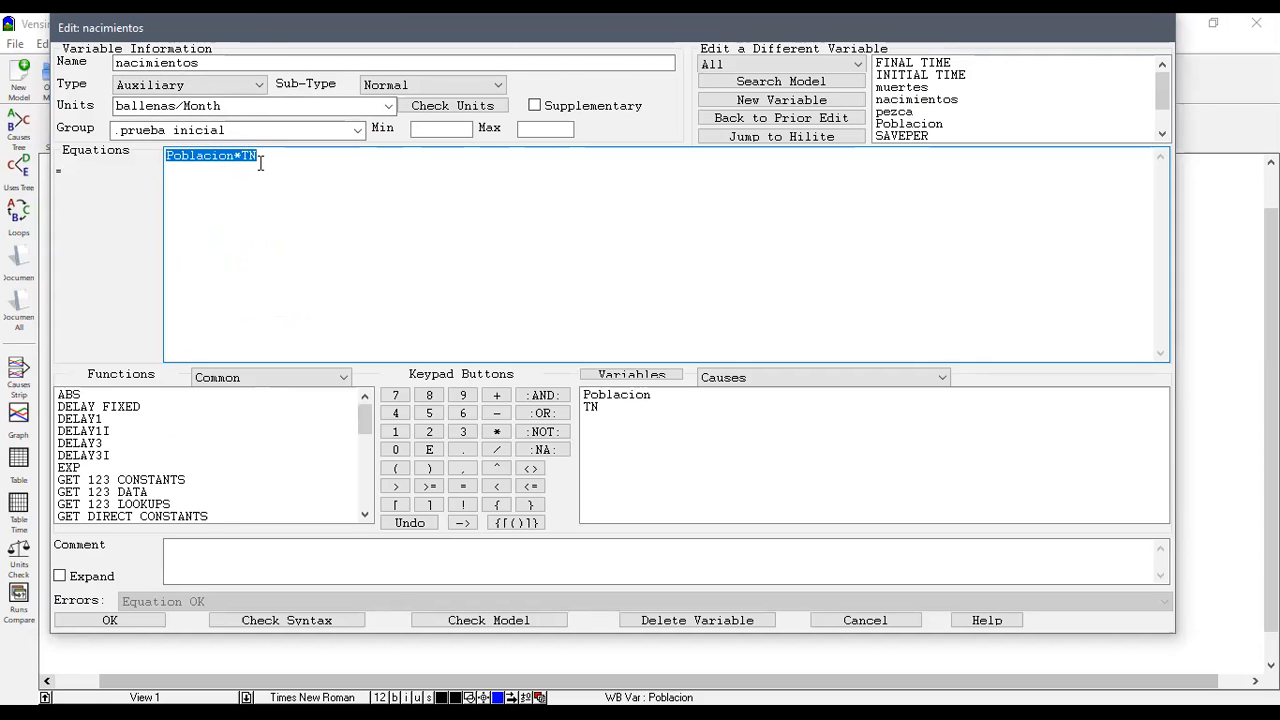
left_click(260, 160)
left_click_drag(248, 155, 240, 155)
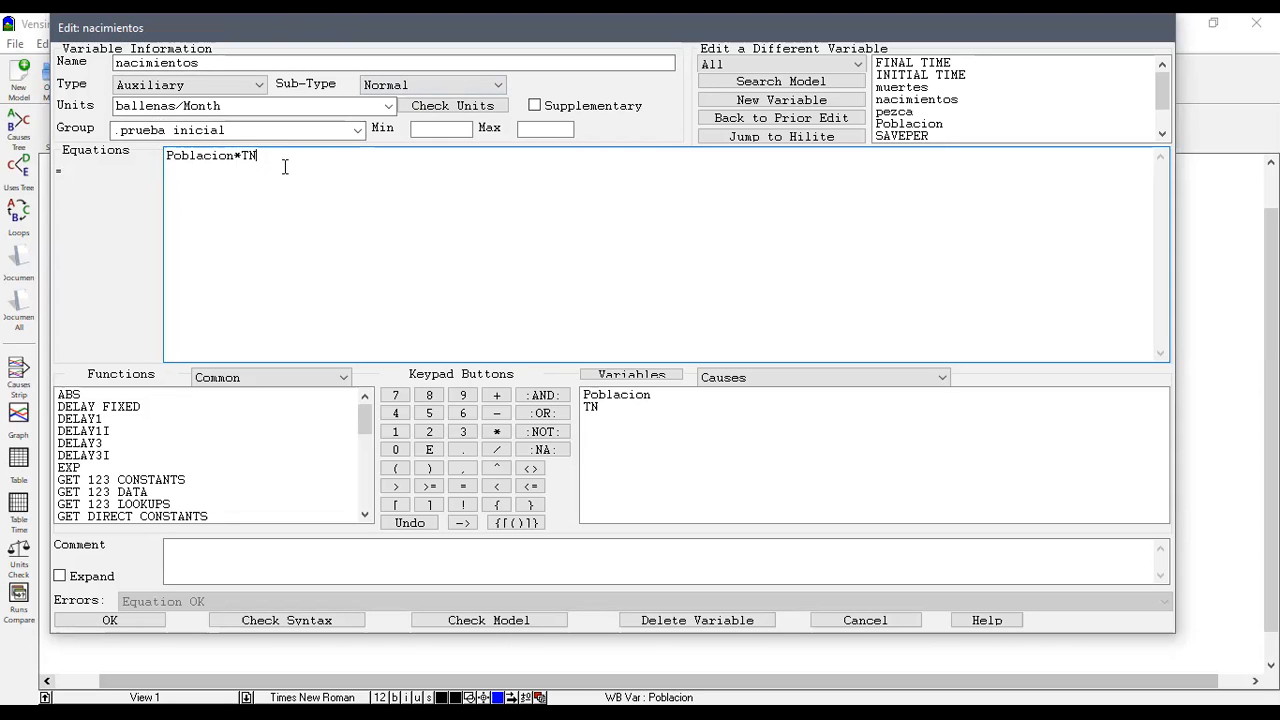
double_click(206, 157)
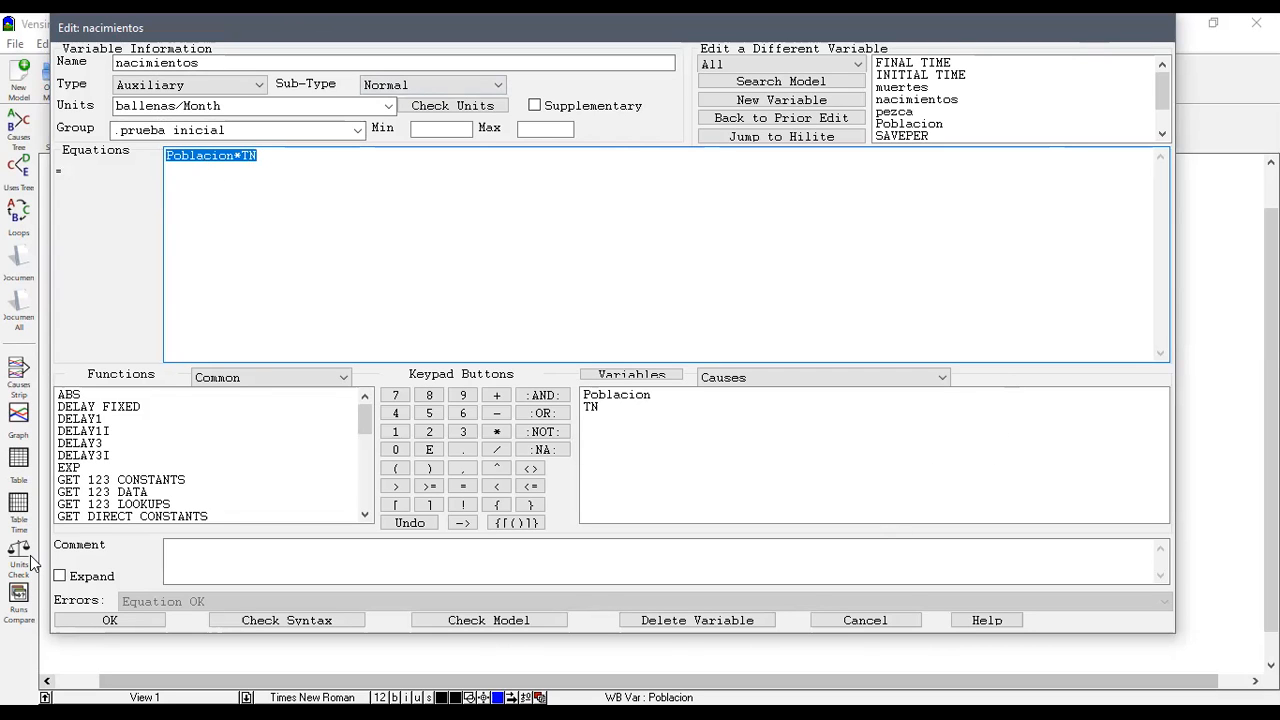
key("Return")
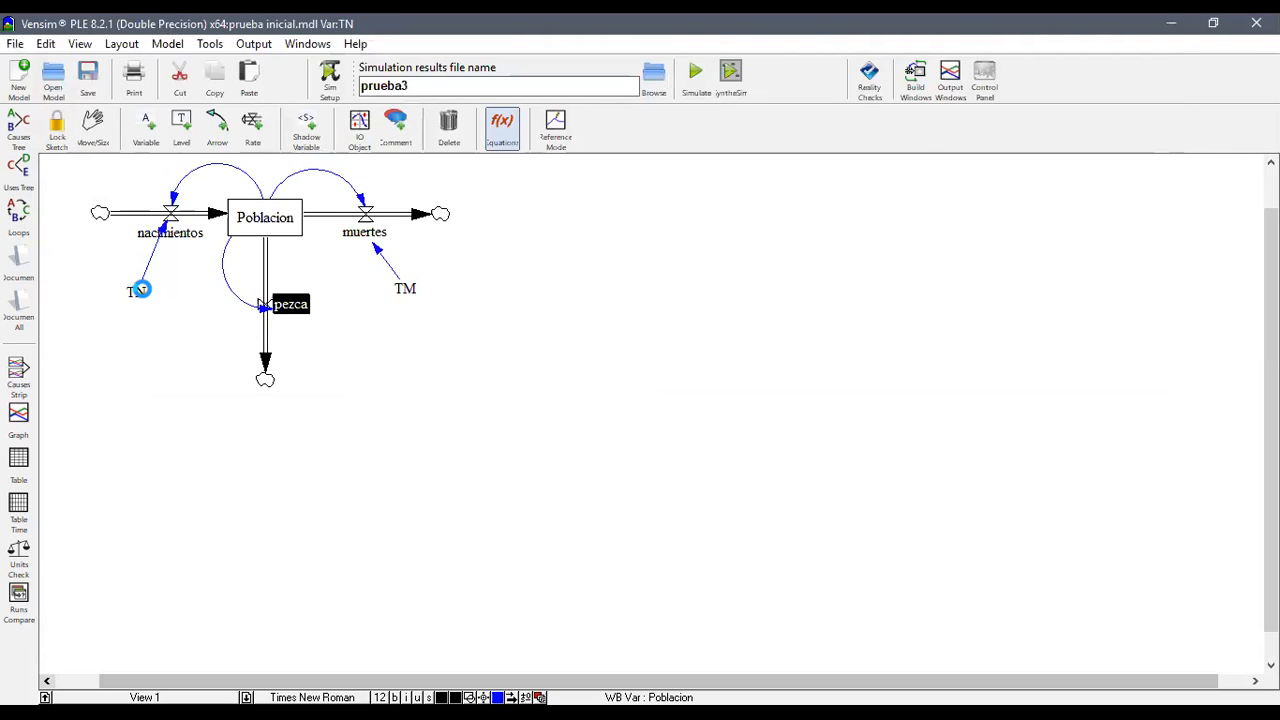
- Review the units and constant values of TN and TM
left_click(134, 288)
left_click(128, 622)
left_click(406, 280)
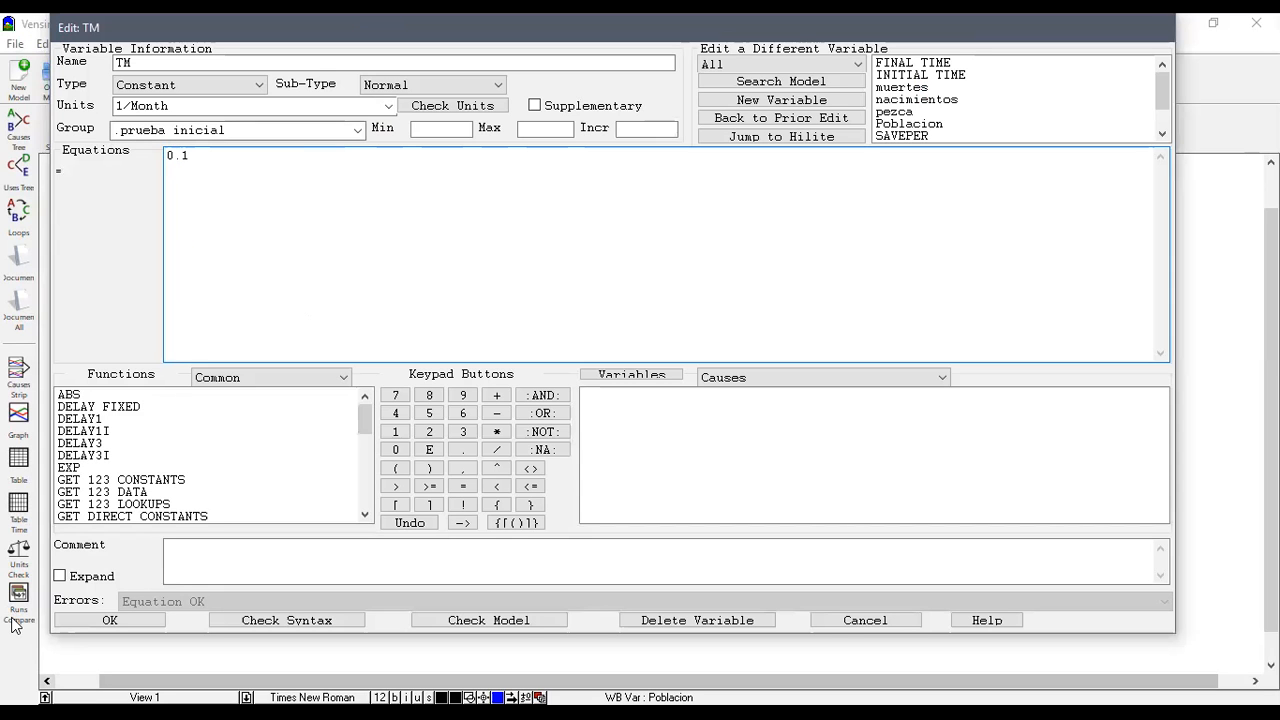
left_click(110, 620)
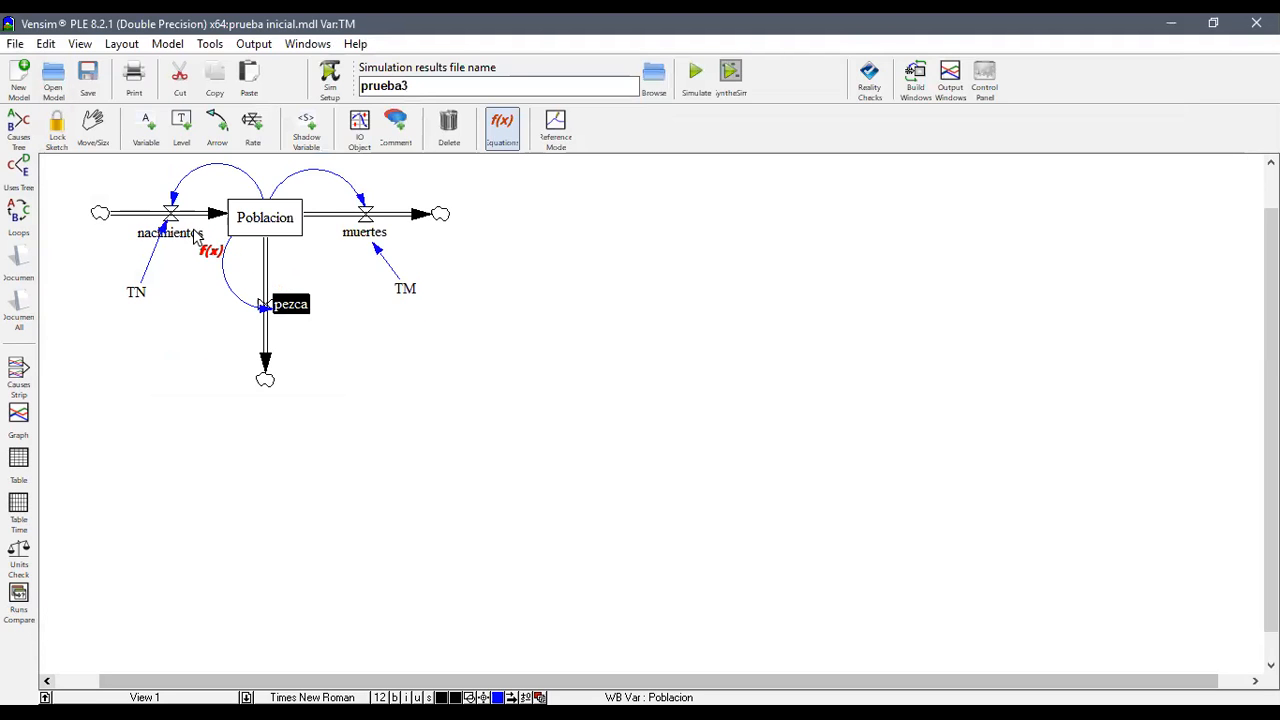
- Compare the equation and units of nacimientos with the equation settings of pezca
left_click(186, 230)
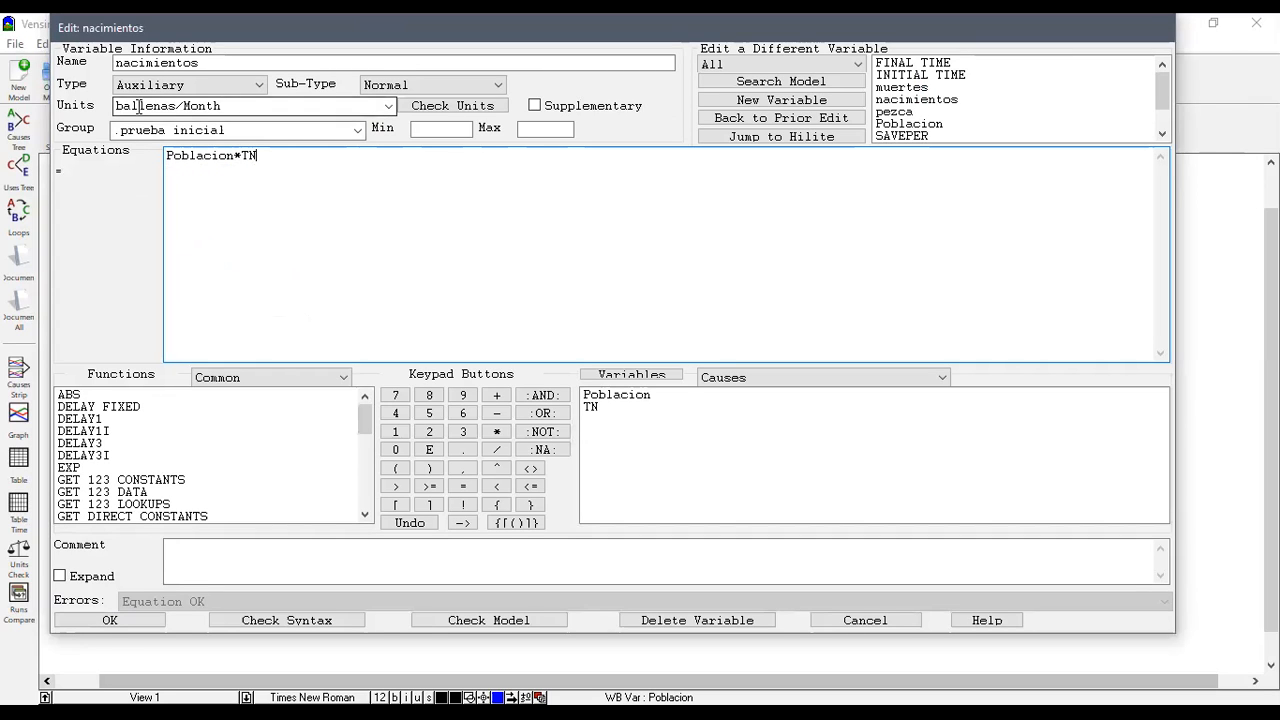
left_click(150, 619)
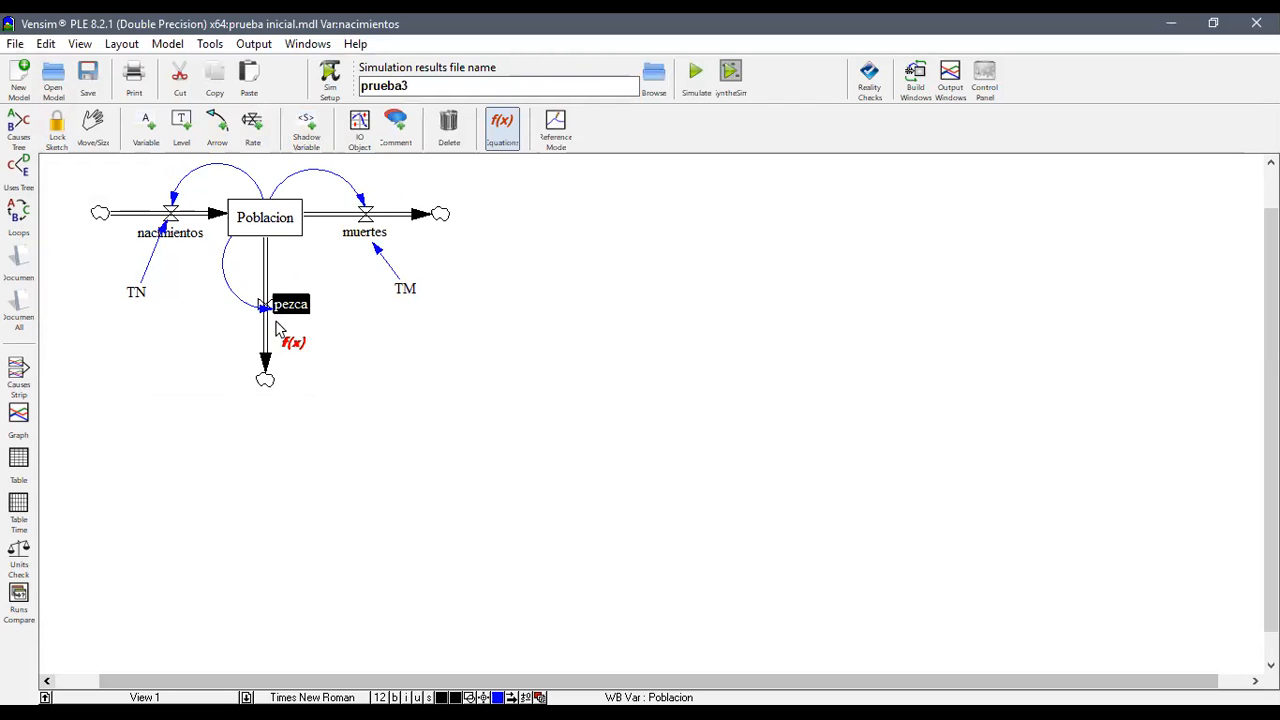
left_click(292, 307)
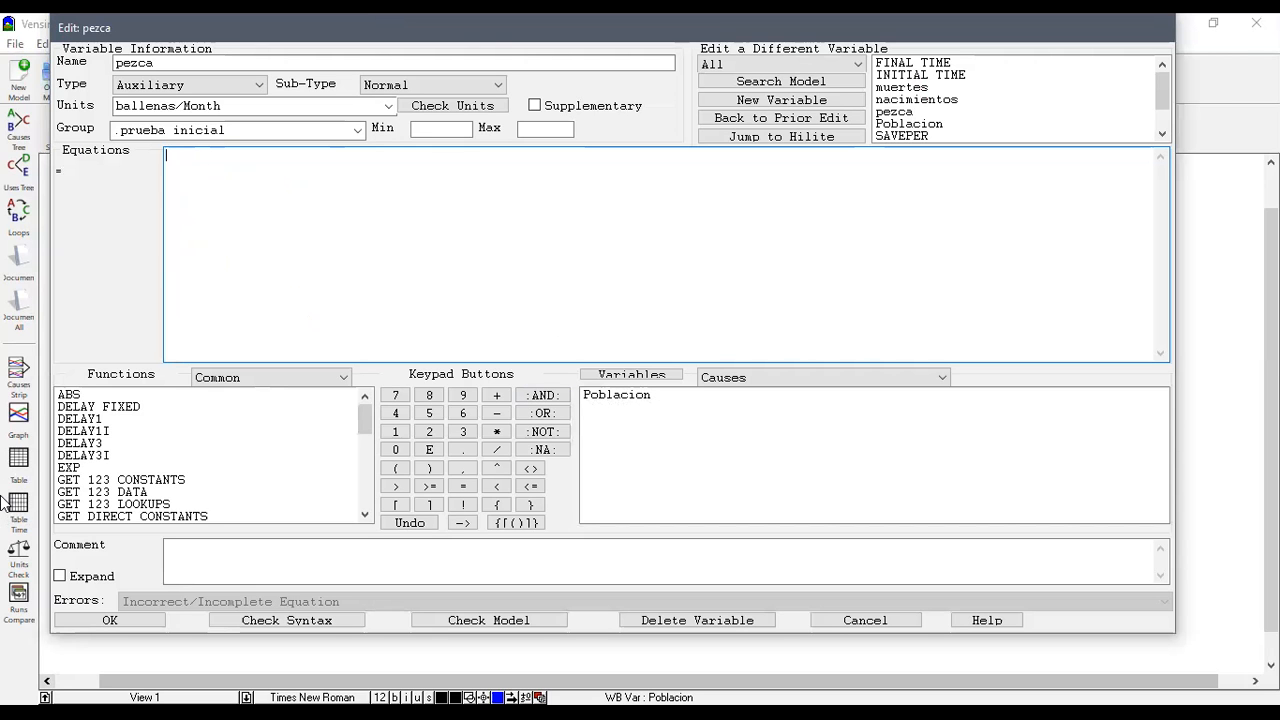
left_click(104, 621)
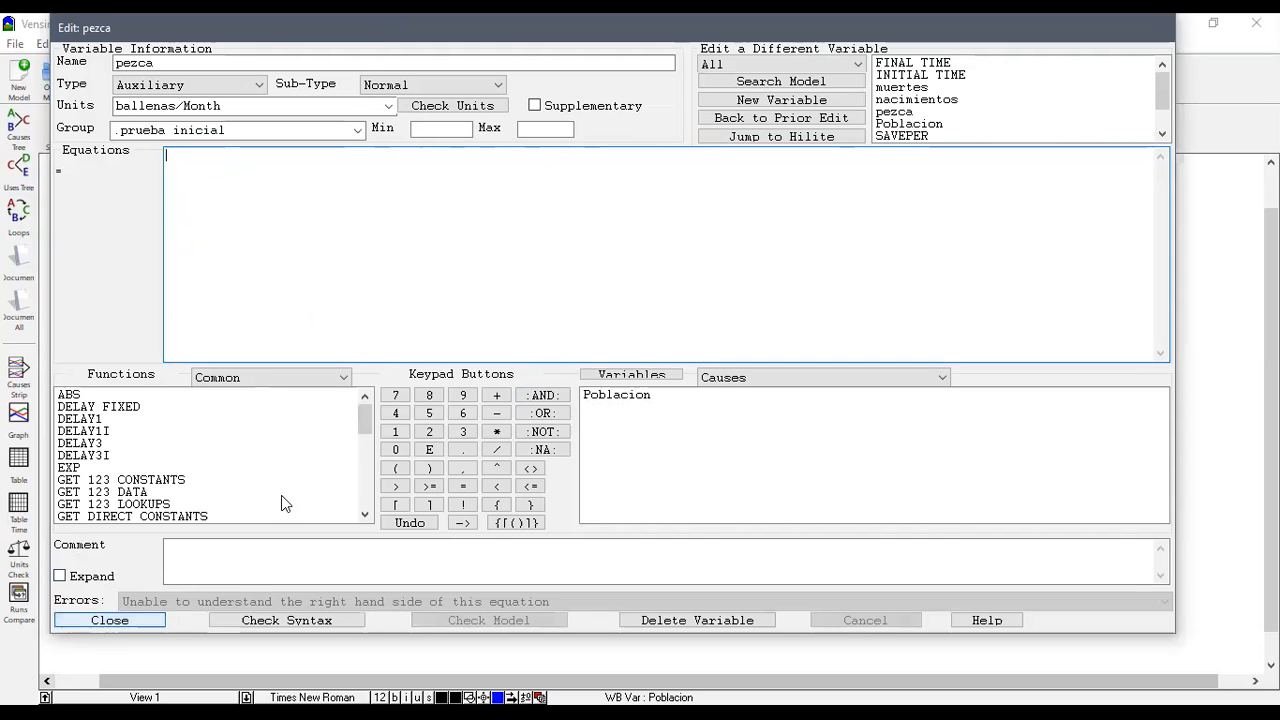
left_click(156, 621)
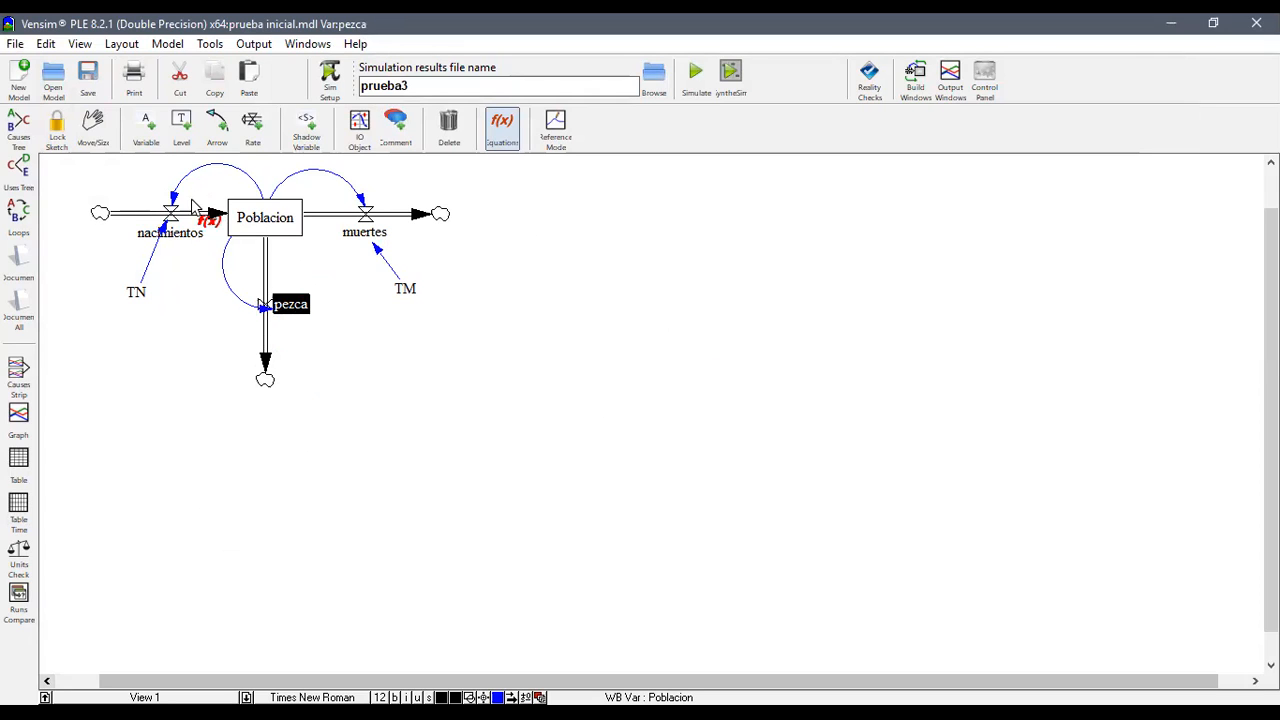
- Add a variable named TP to the diagram, below TM and beside the pezca outflow
left_click(145, 128)
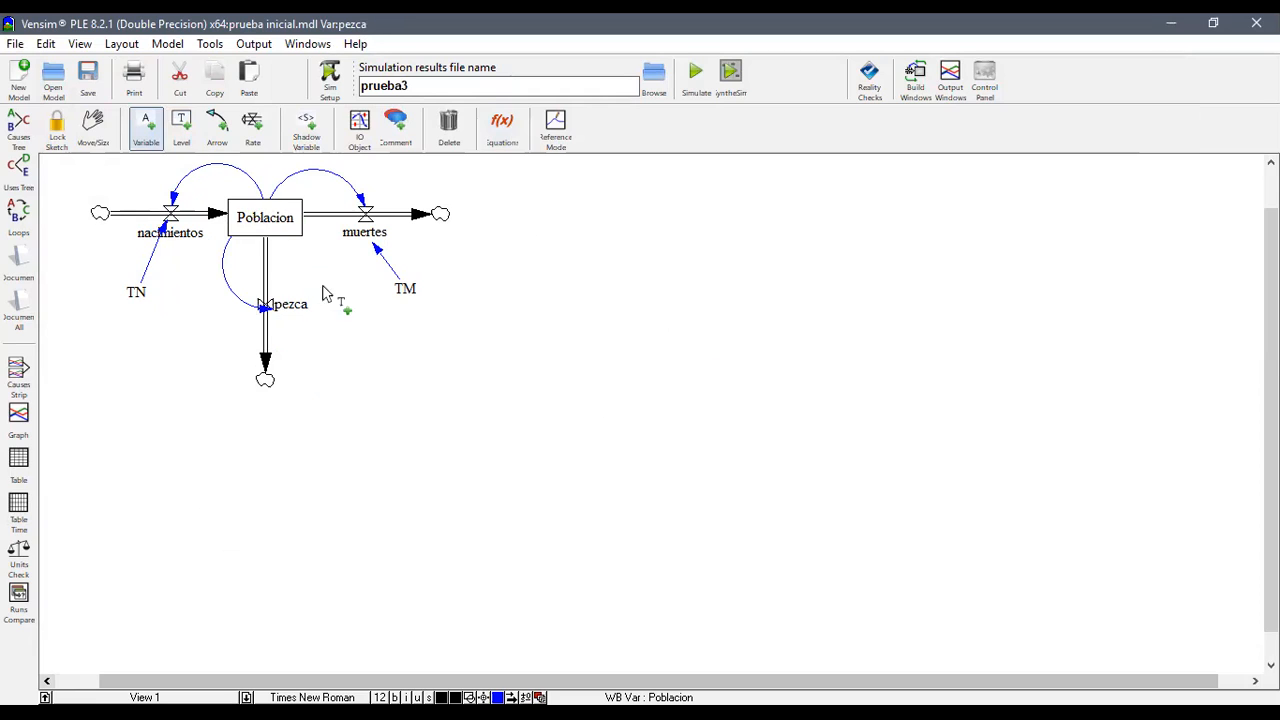
left_click(371, 343)
type("tp")
key("BackSpace")
key("BackSpace")
type("tp")
key("BackSpace")
key("BackSpace")
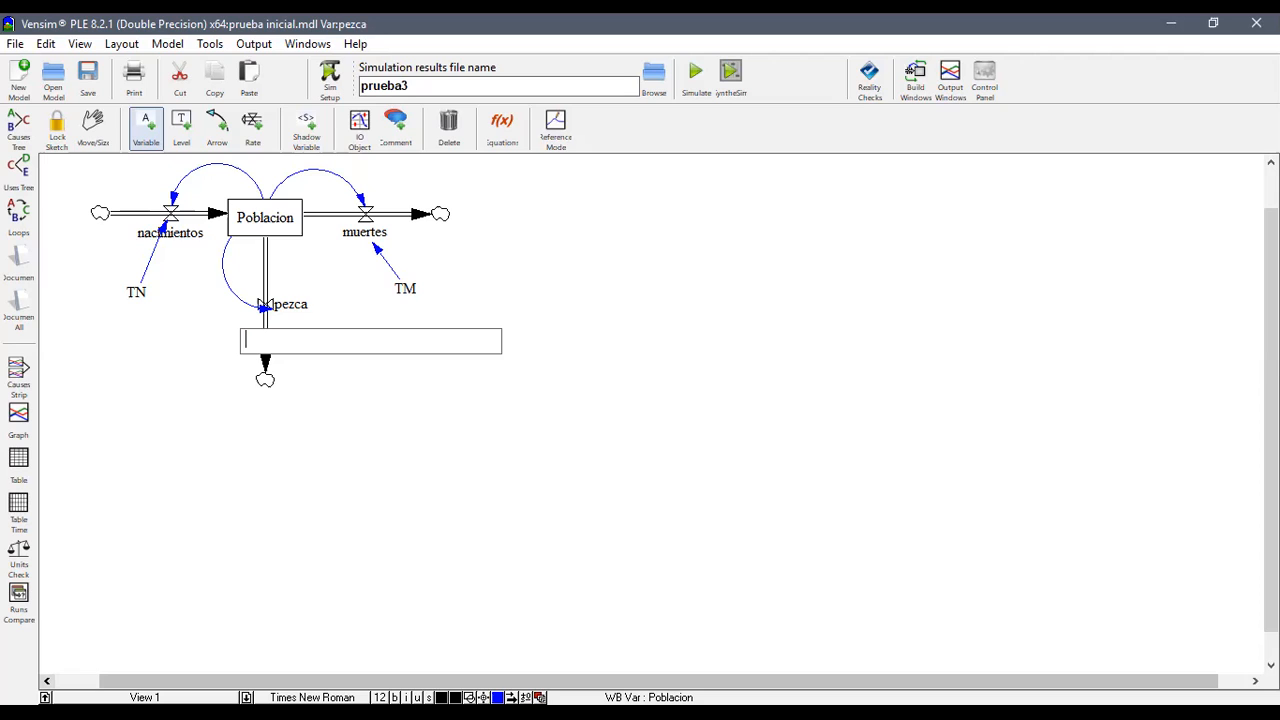
type("TP")
key("Return")
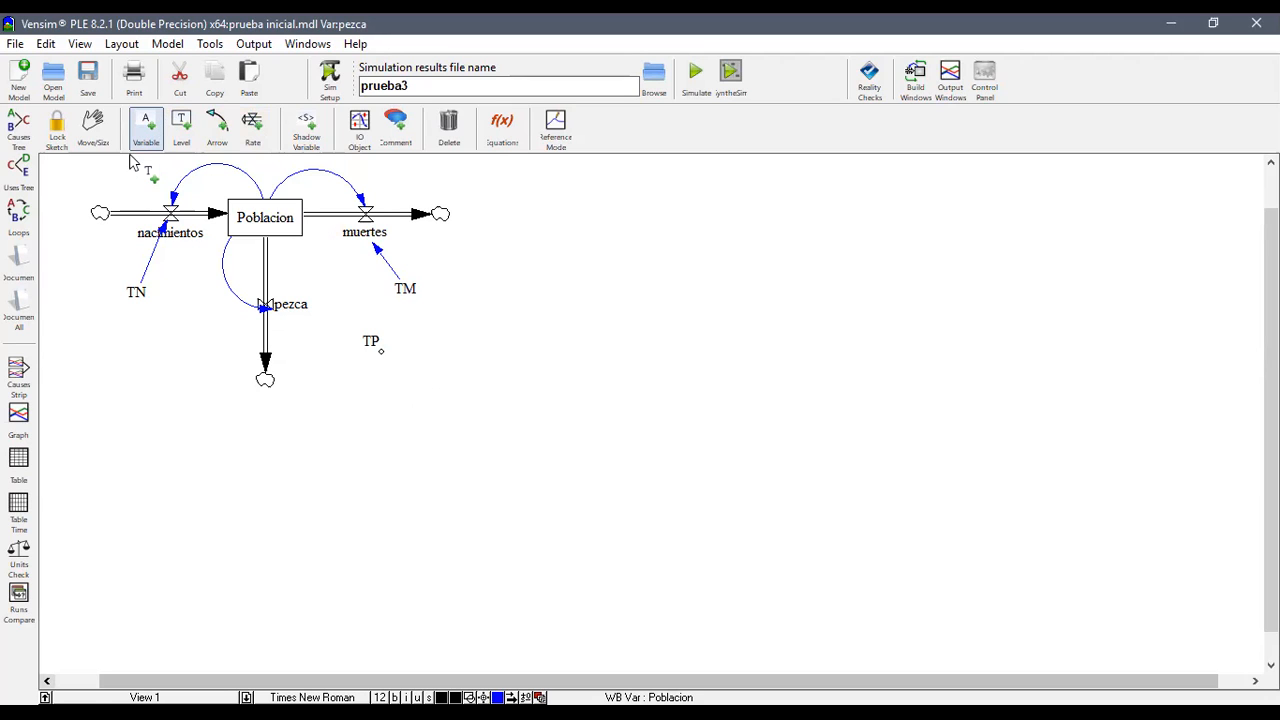
- Define the constant TP with units 1/Month and a value of 0.025
left_click(502, 125)
left_click(371, 342)
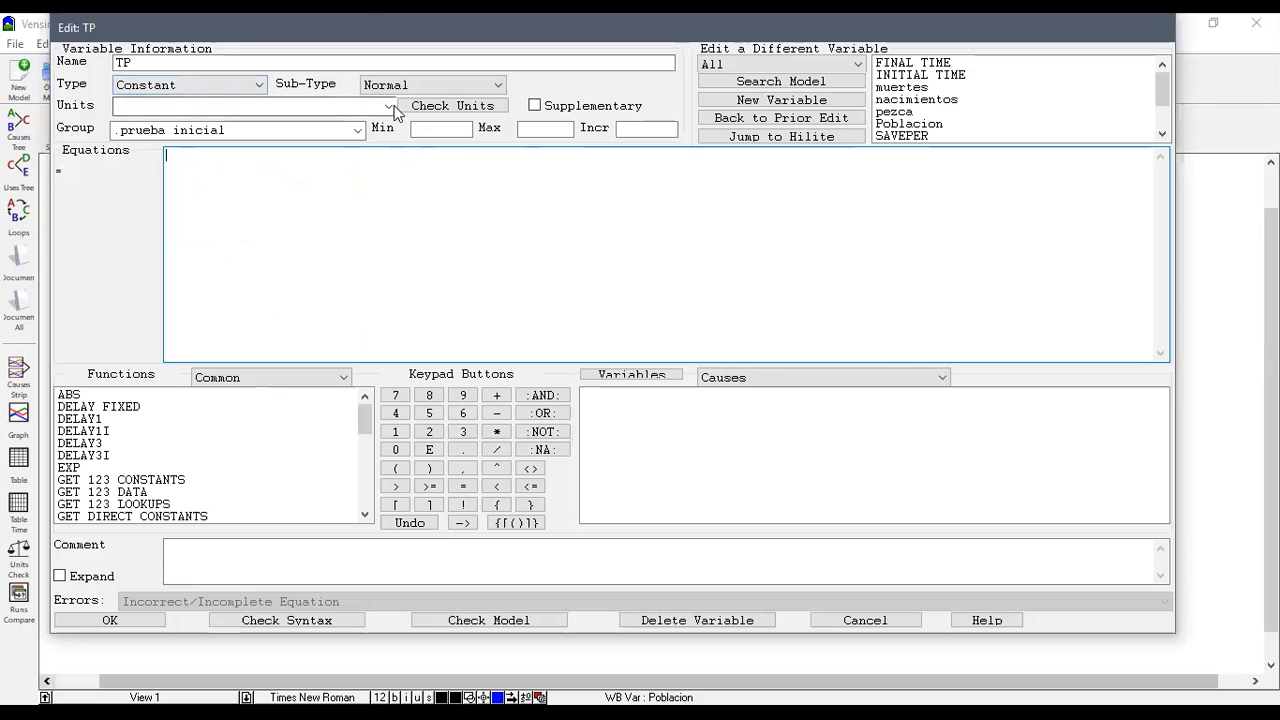
left_click(389, 106)
left_click(329, 124)
left_click(283, 161)
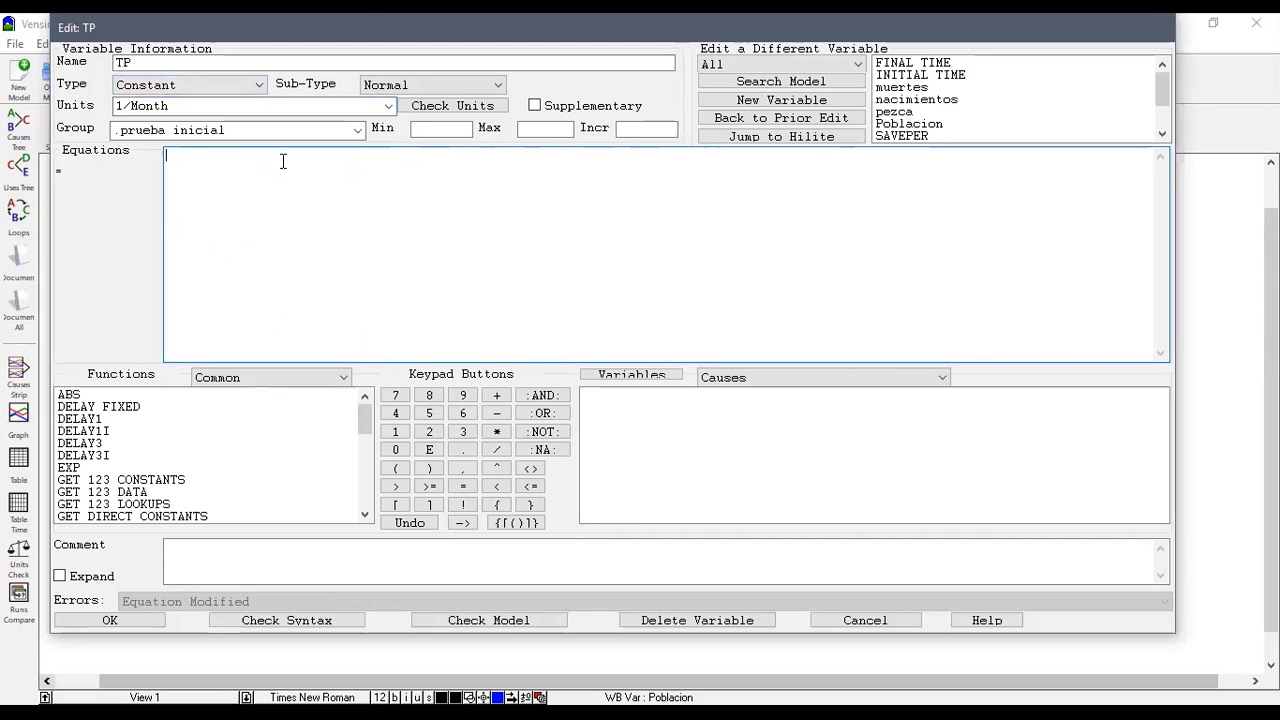
type("0.025")
left_click(112, 618)
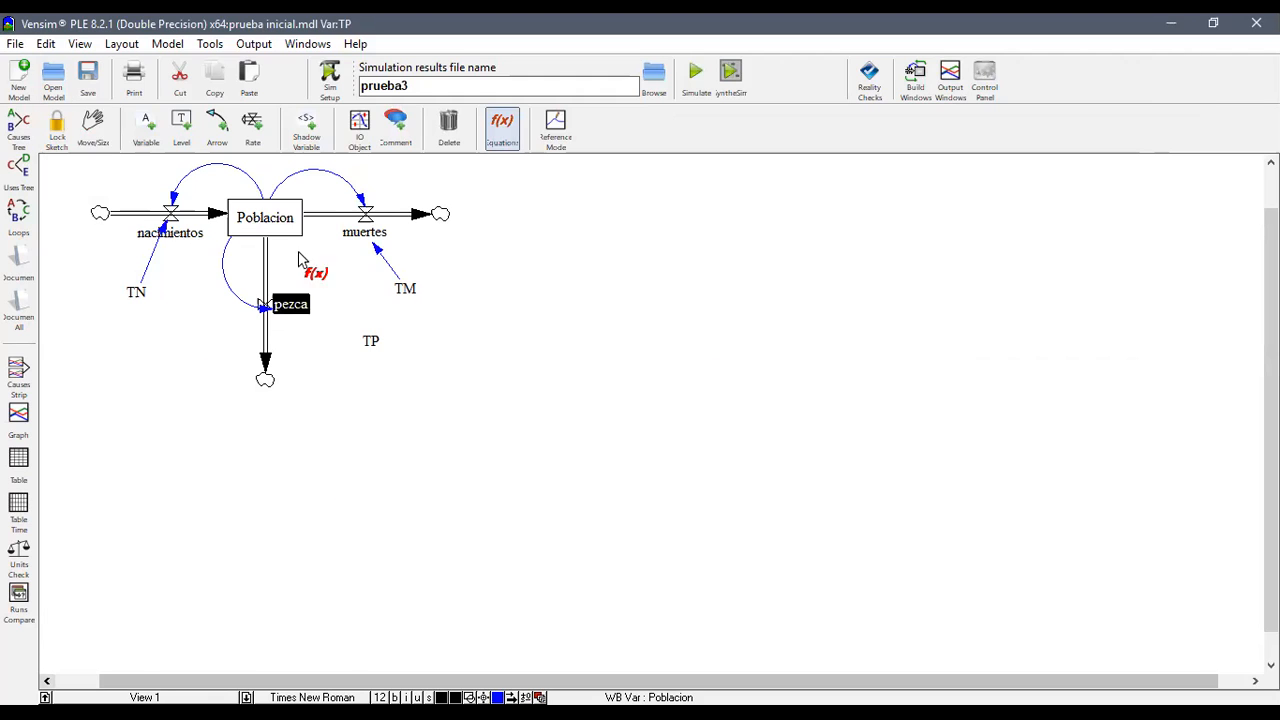
- Connect TP to the pezca rate with an arrow
left_click(217, 125)
left_click(371, 342)
left_click(285, 308)
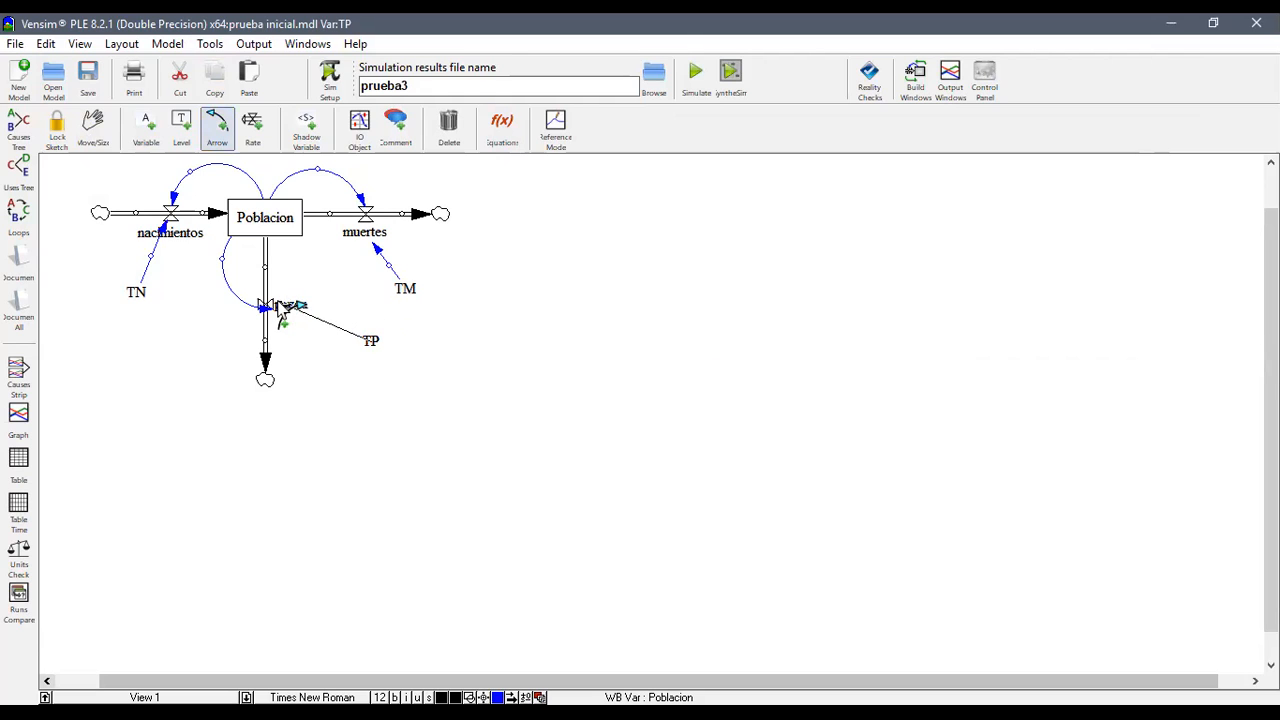
- Set the equation of the pezca rate to Poblacion*TP
left_click(502, 125)
left_click(289, 306)
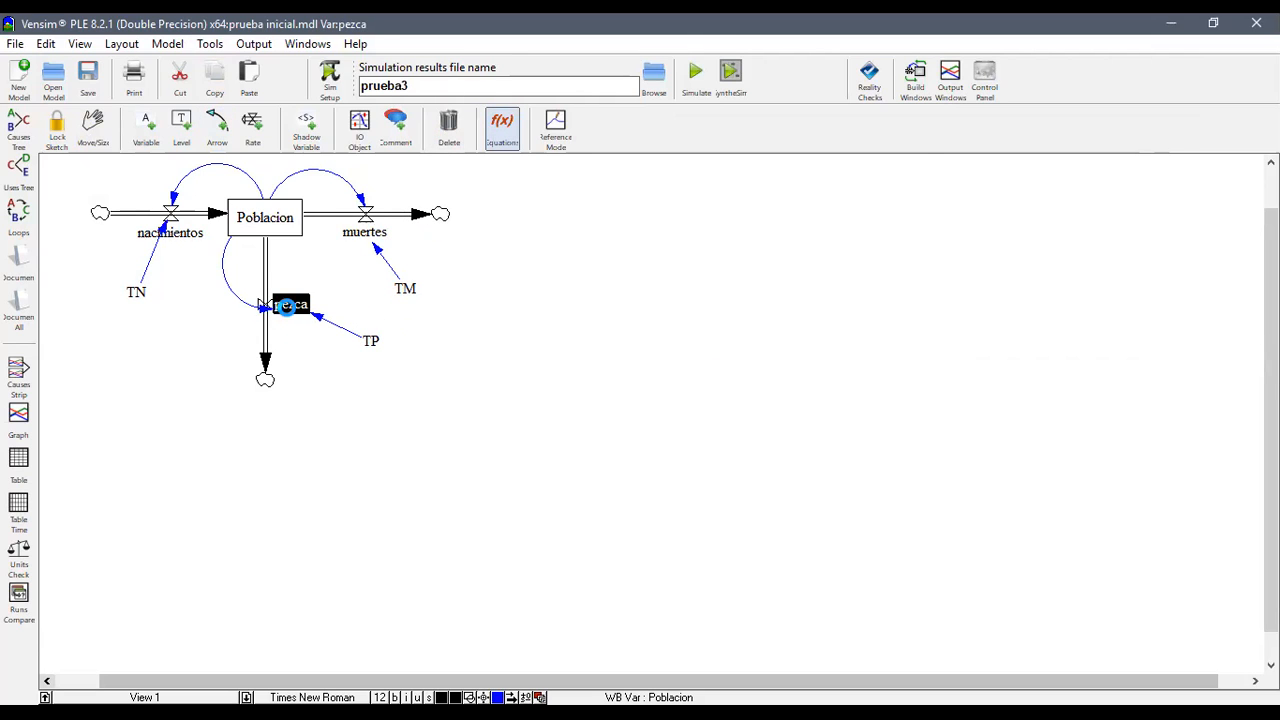
left_click(608, 396)
left_click(497, 431)
left_click(590, 409)
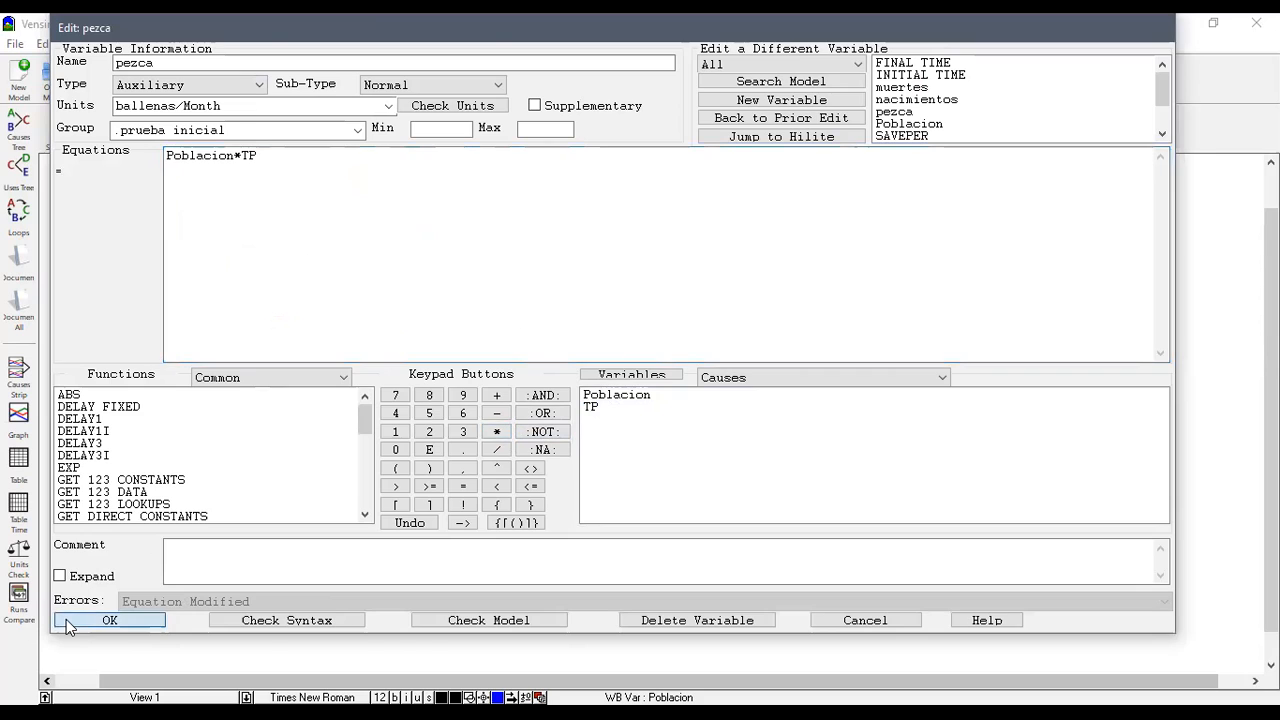
left_click(110, 620)
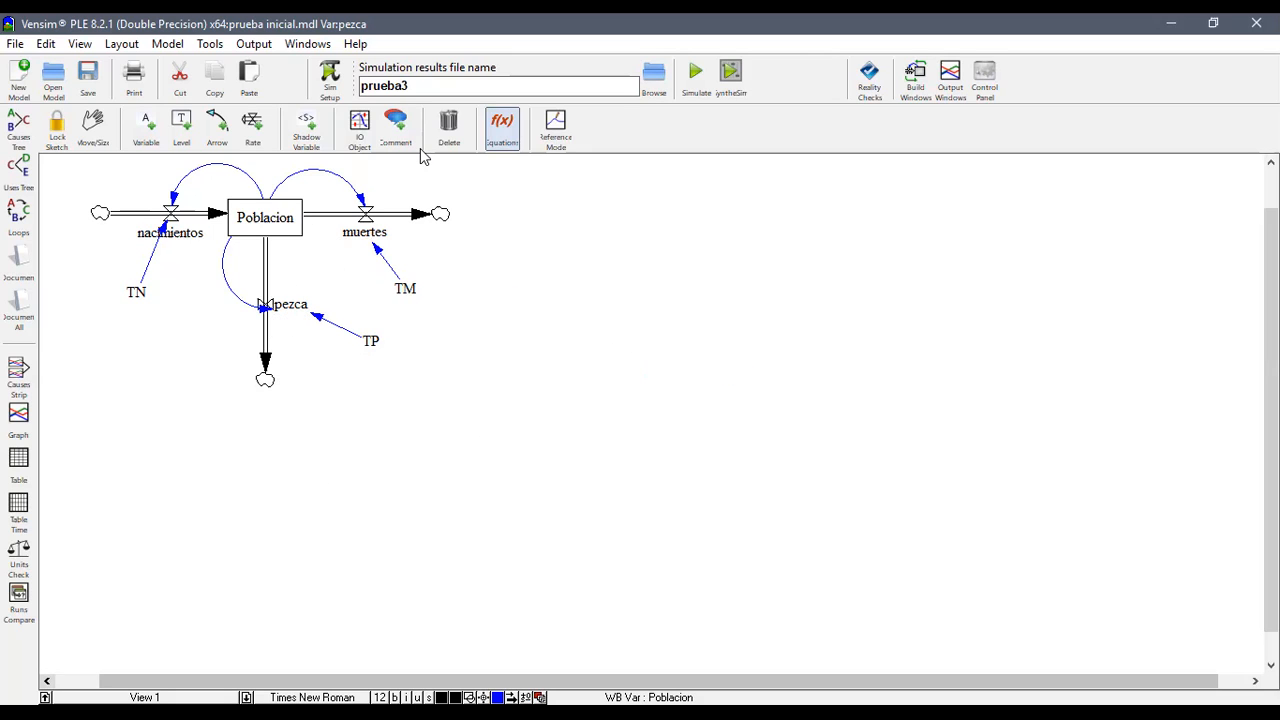
- Review the equation and units of the pezca rate
left_click(281, 310)
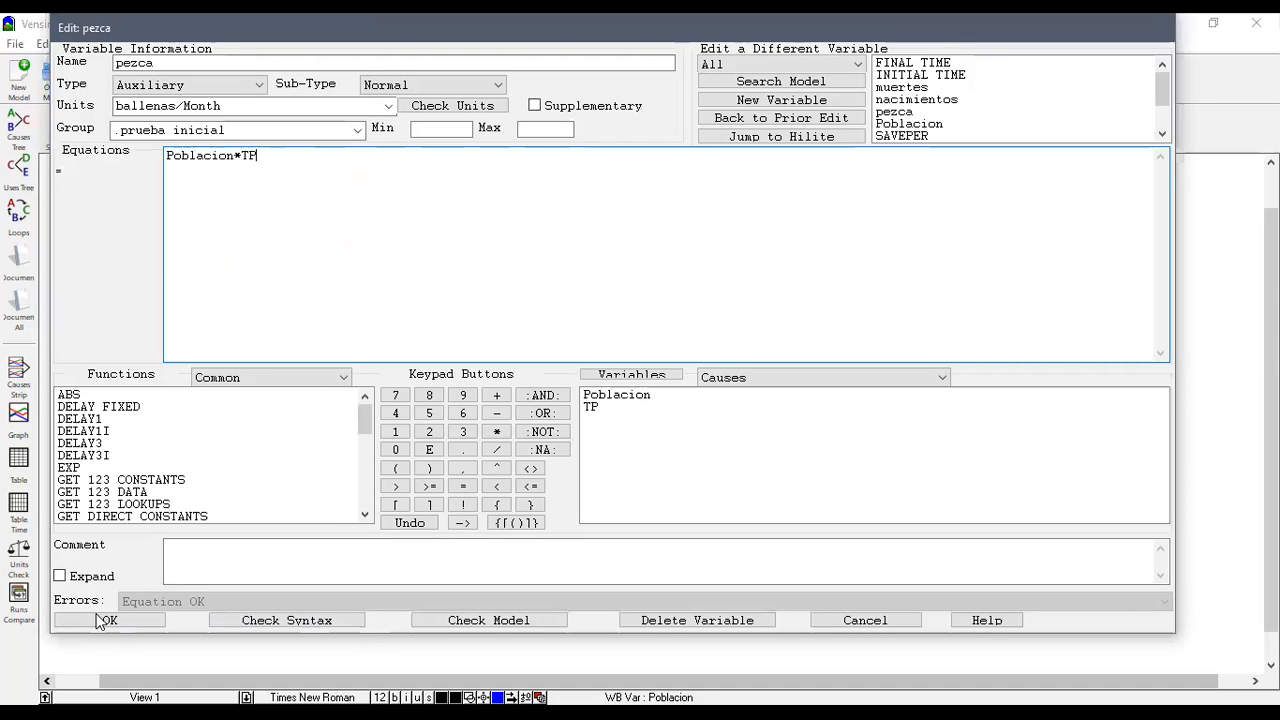
left_click(108, 621)
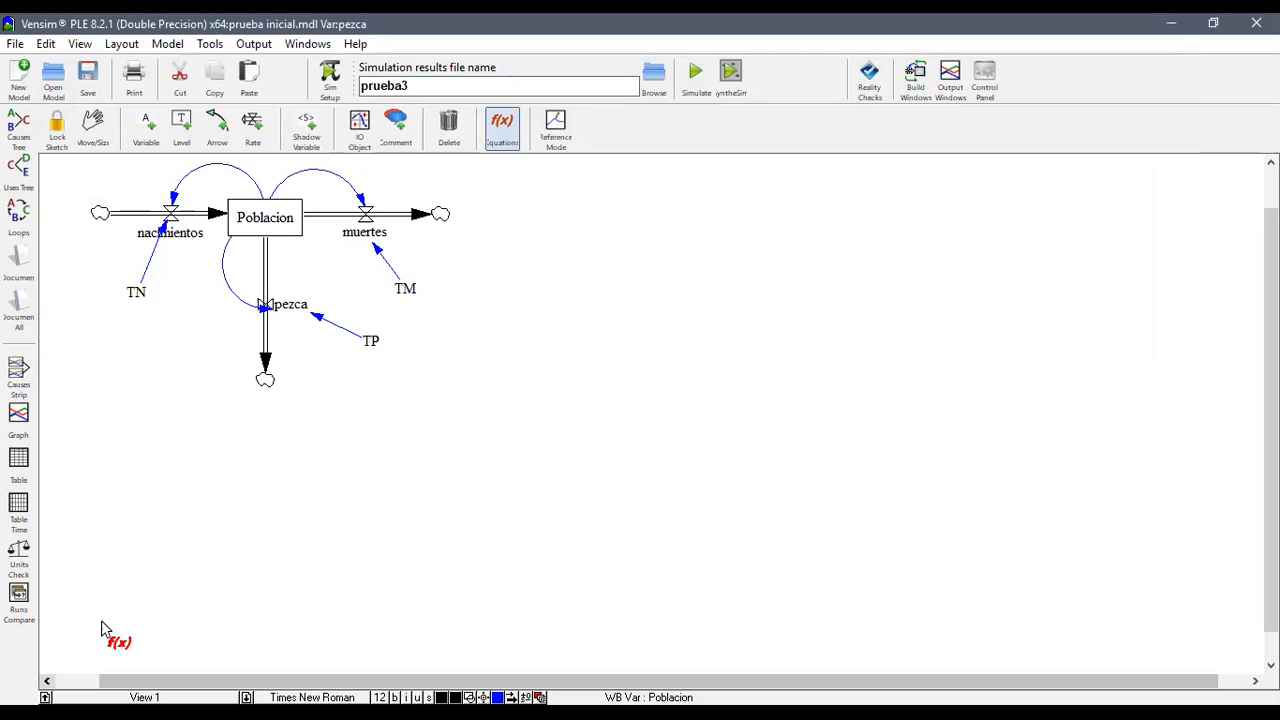
left_click(300, 310)
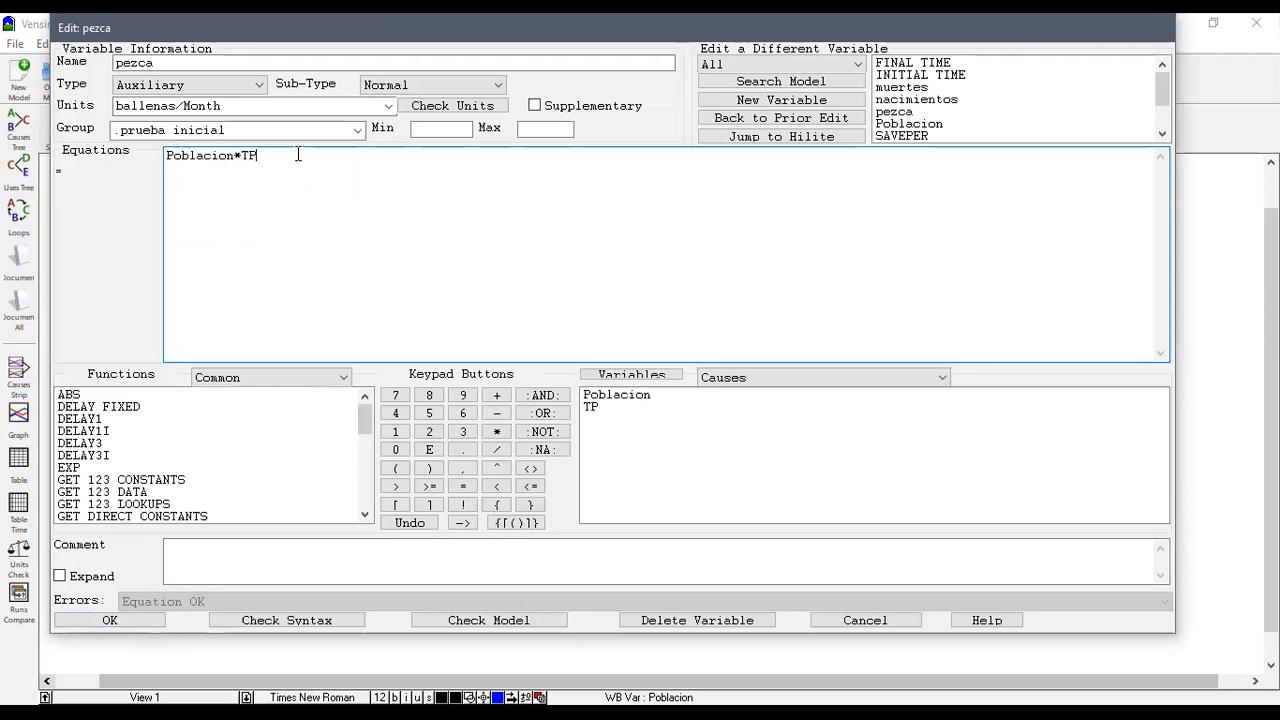
left_click(120, 625)
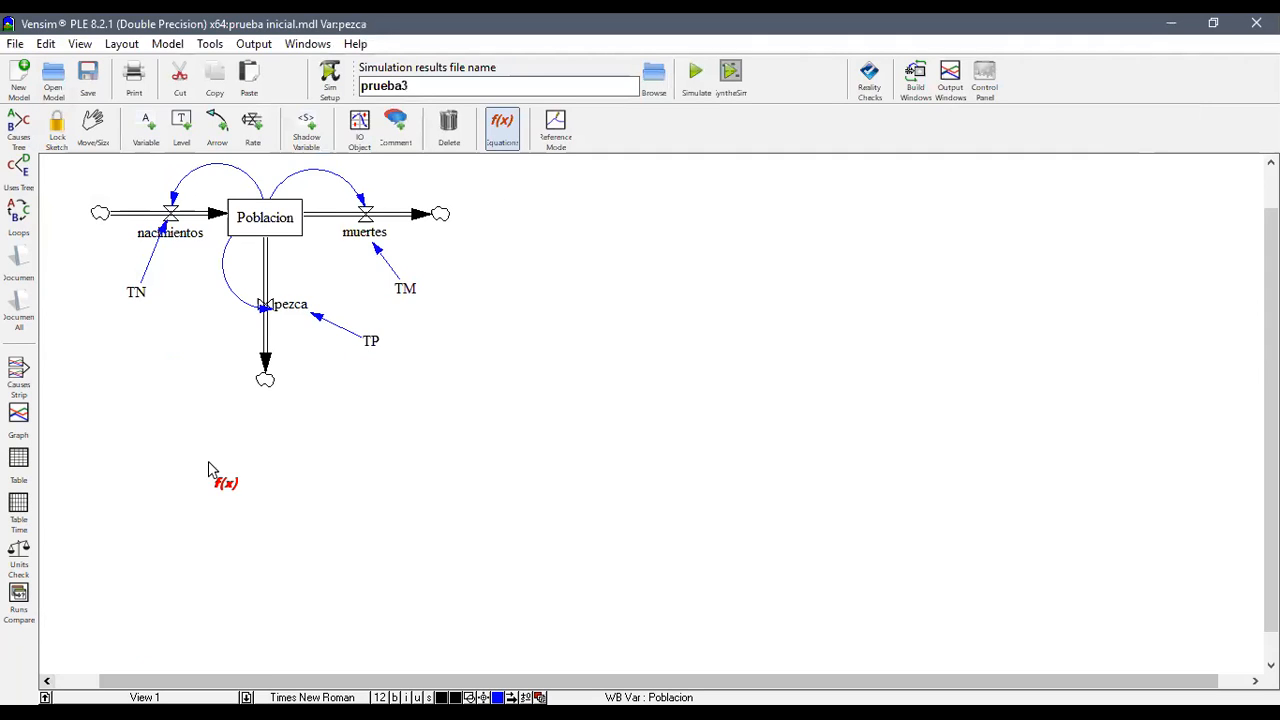
- Add a variable named COSTO/TP to the diagram below TP
left_click(146, 126)
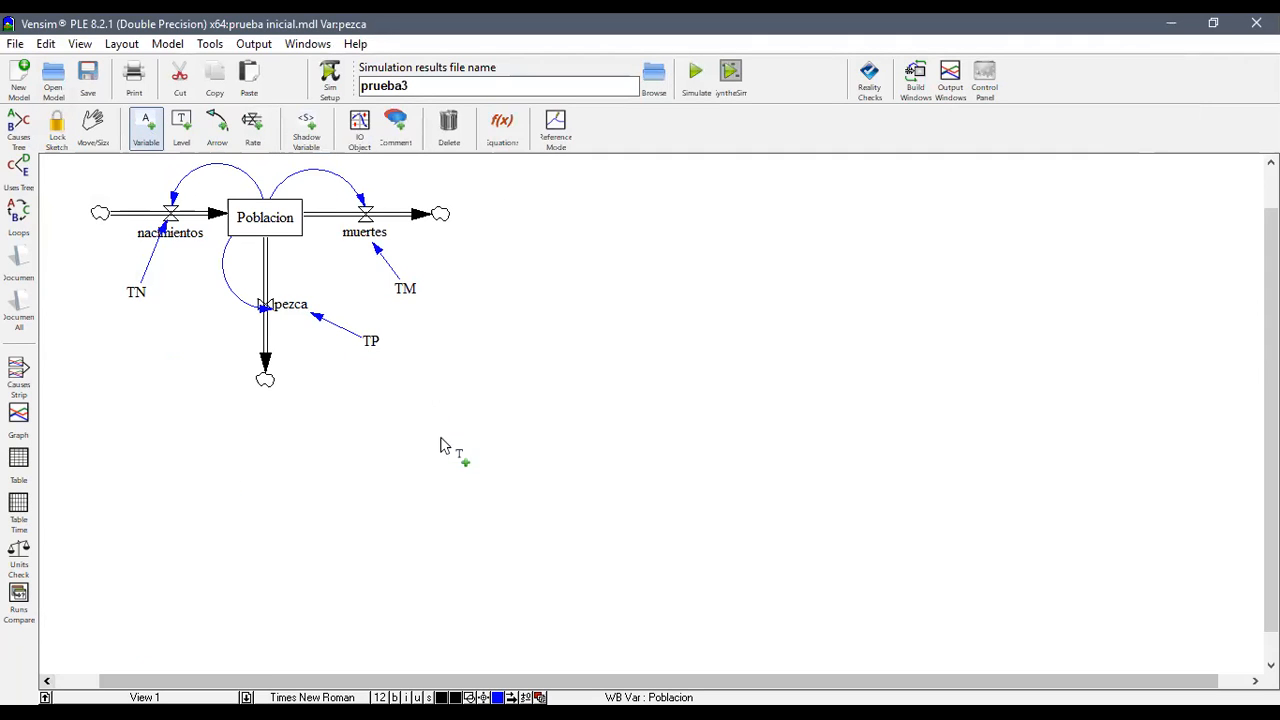
left_click(431, 393)
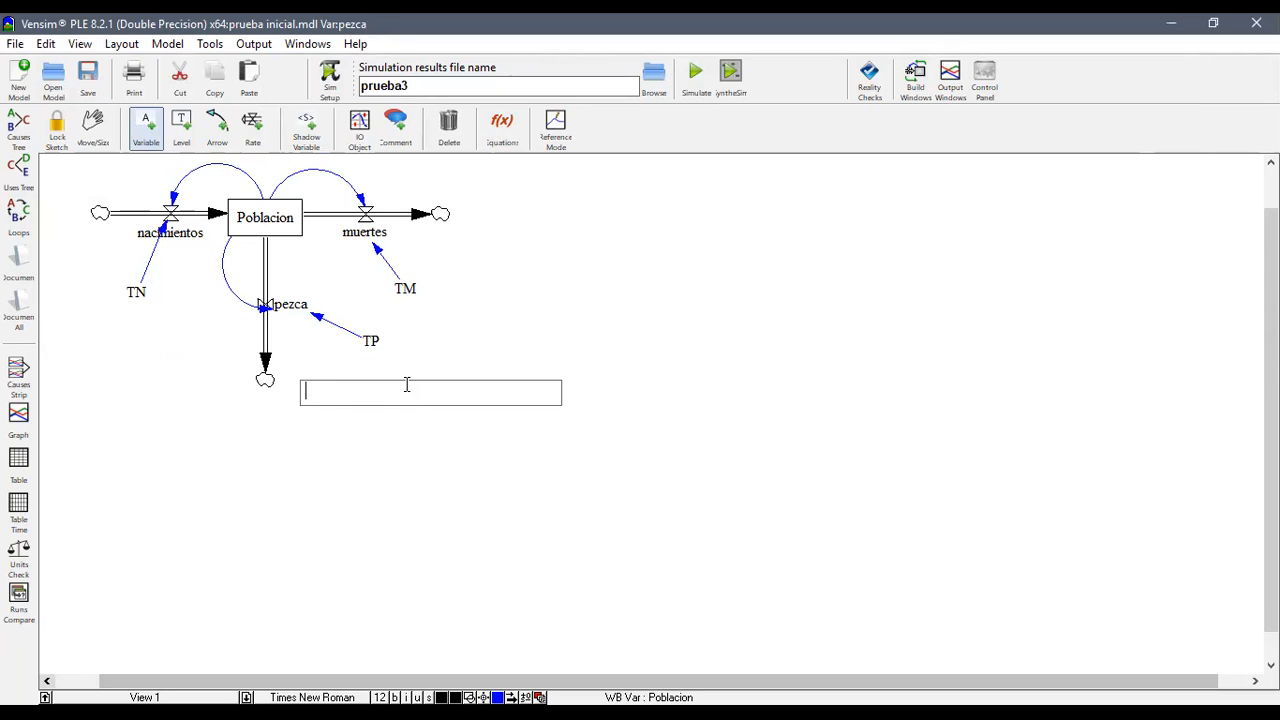
type("COSTO/TP")
- Add a variable named COSTO BALLENA MERCADO just below COSTO/TP
left_click(384, 423)
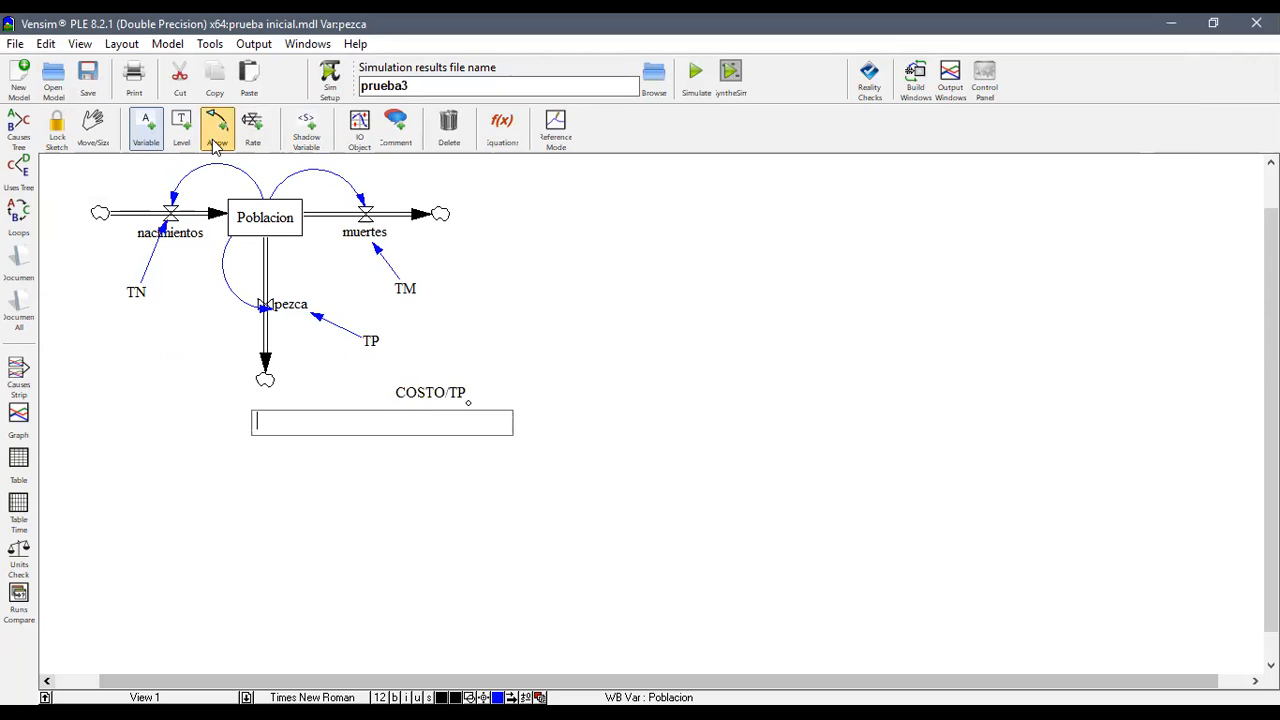
type("COTO")
key("BackSpace")
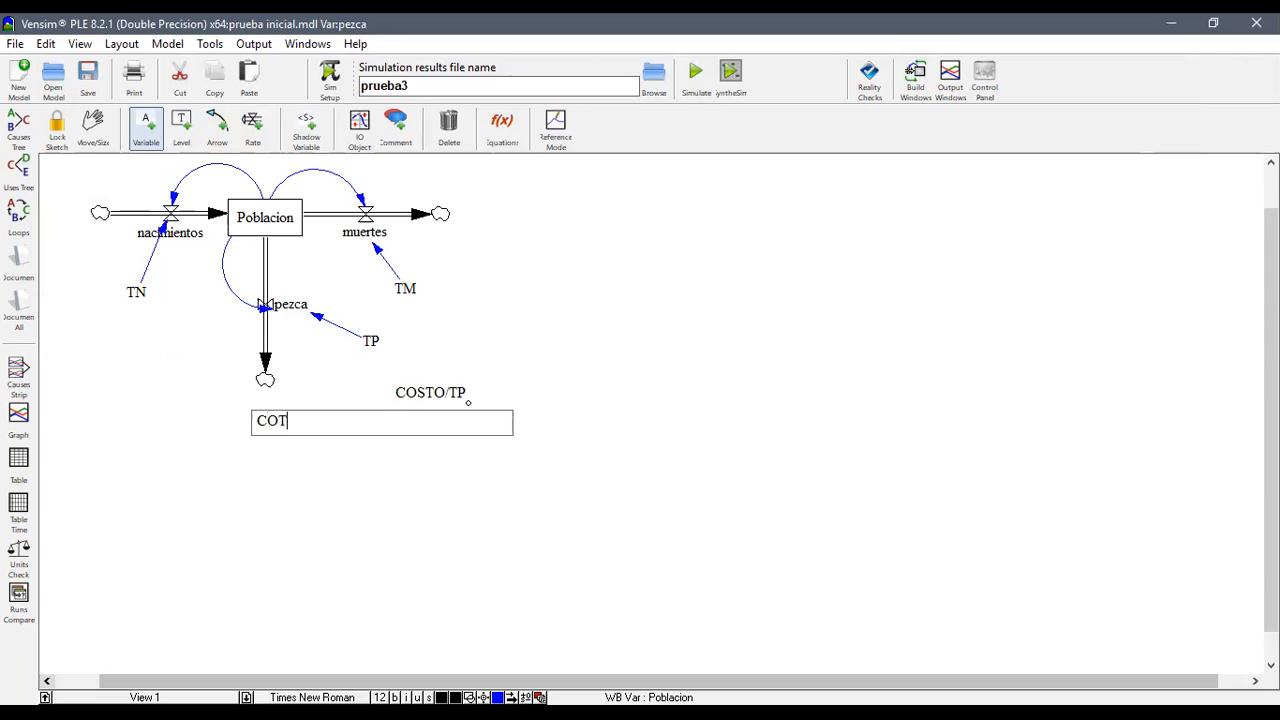
key("BackSpace")
type("STO BALLENA MERCADO")
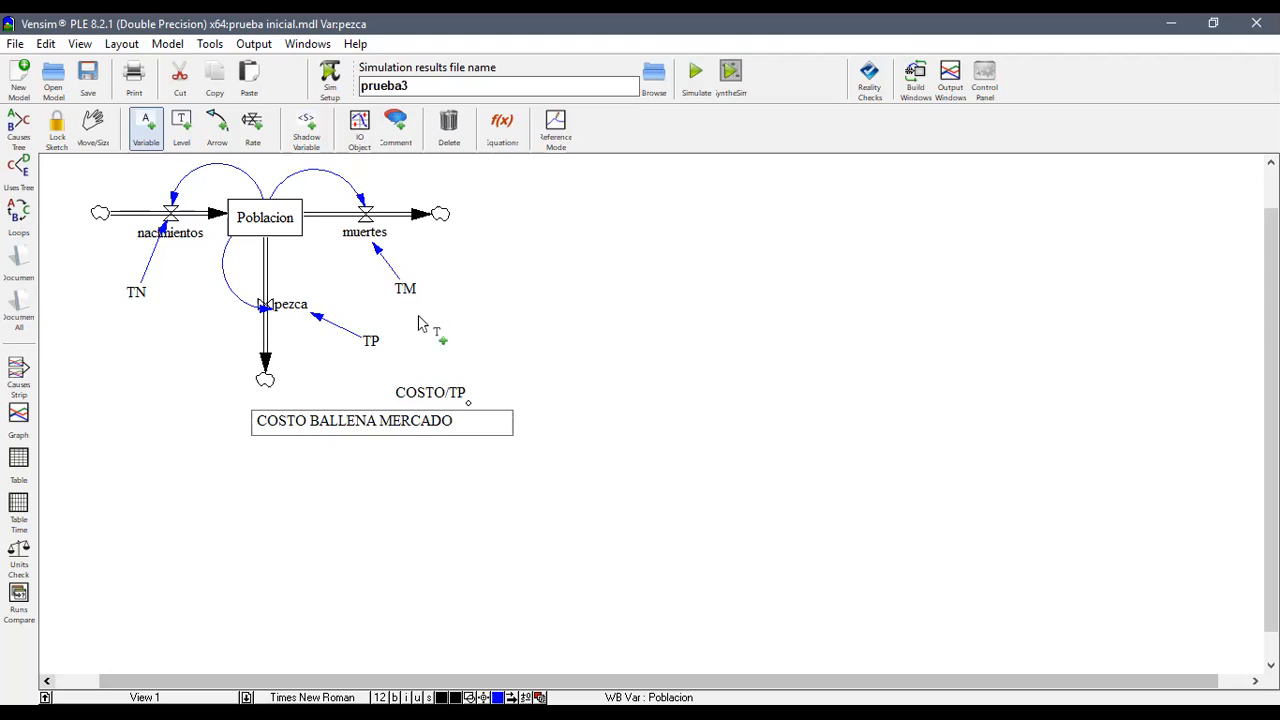
- Add a variable named PEZCADORES above and to the right of COSTO/TP
left_click(585, 357)
type("PEZCADORE")
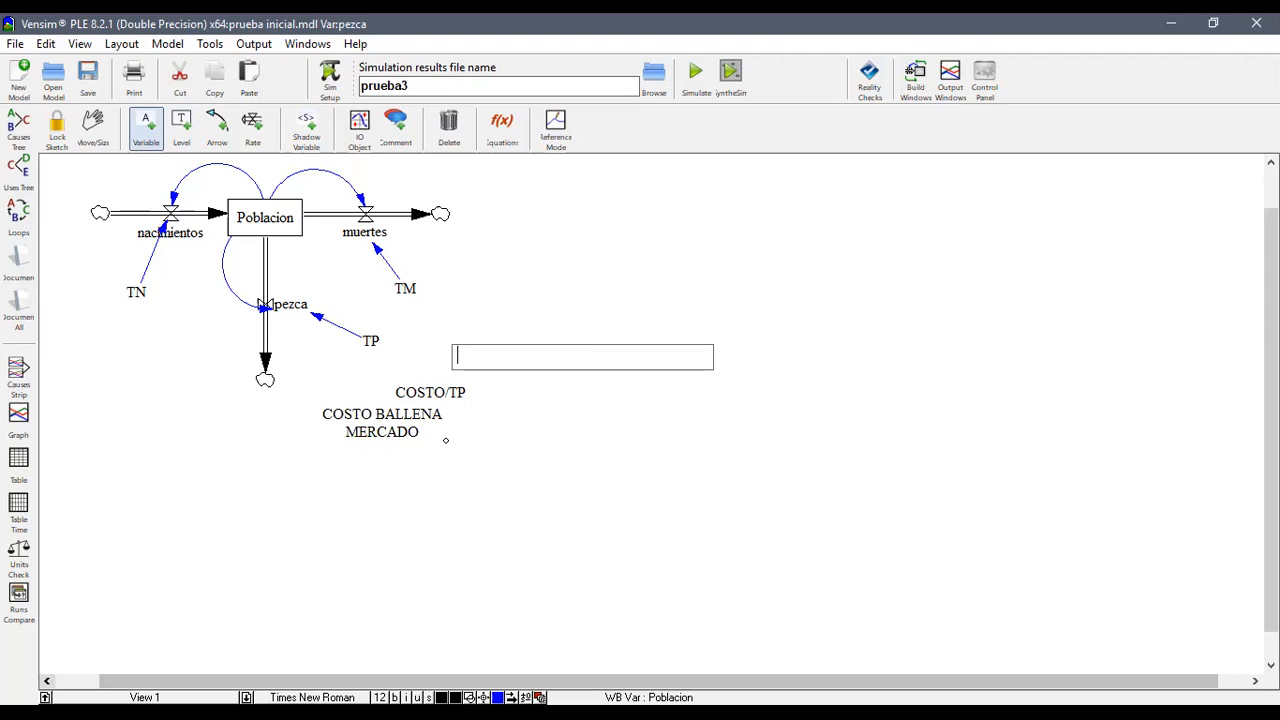
type("S")
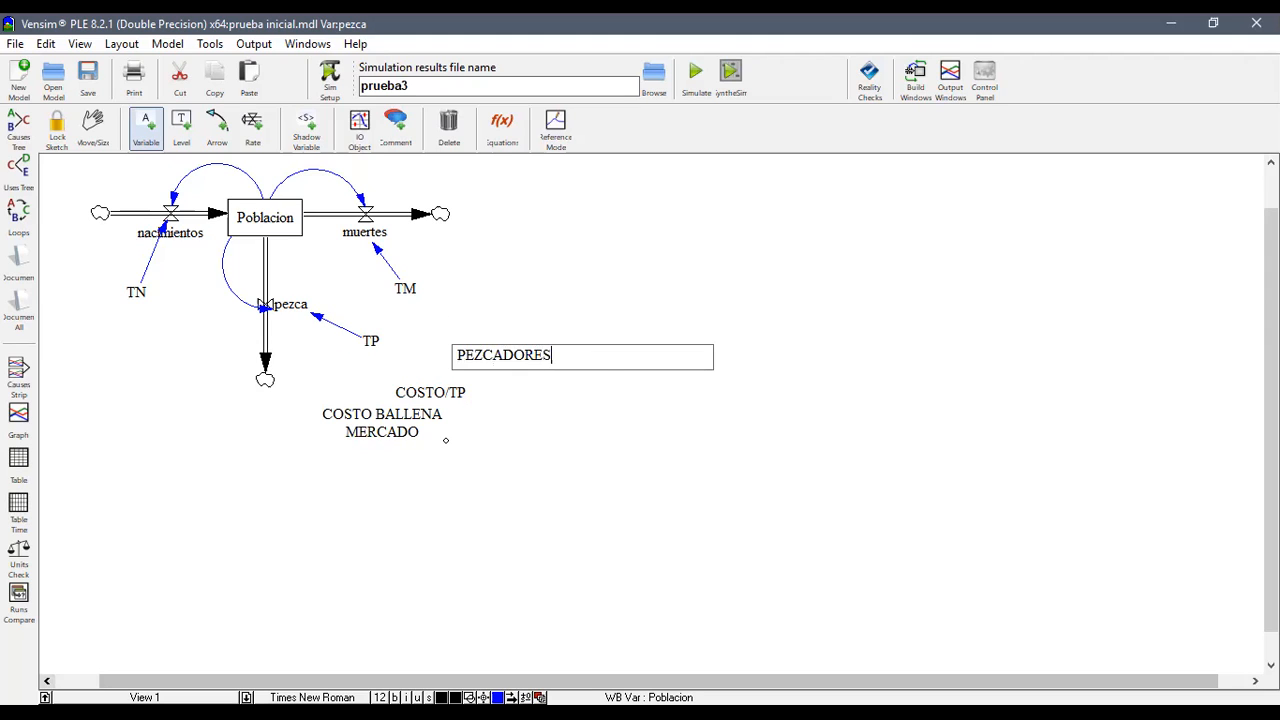
- Draw an arrow from COSTO BALLENA MERCADO to COSTO/TP
left_click(228, 128)
left_click(409, 425)
left_click(440, 400)
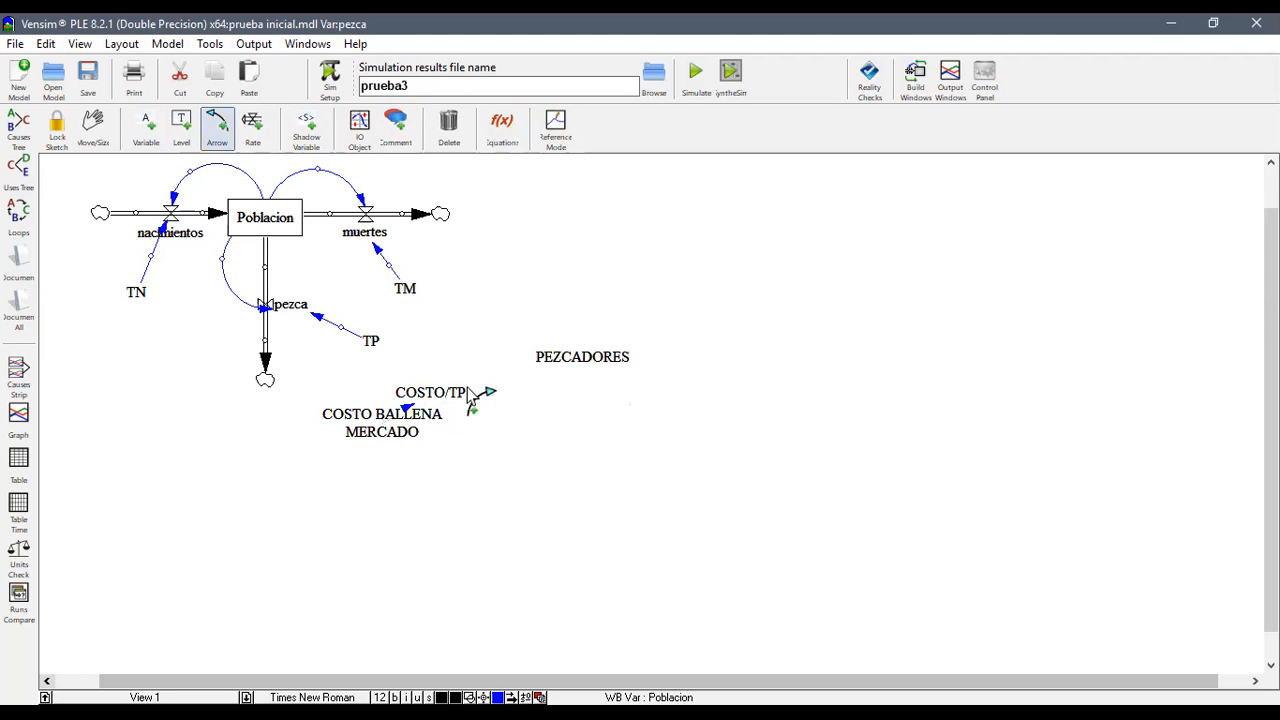
- Draw an arrow from PEZCADORES to COSTO/TP and move COSTO/TP up beside TP
left_click(575, 360)
left_click(447, 393)
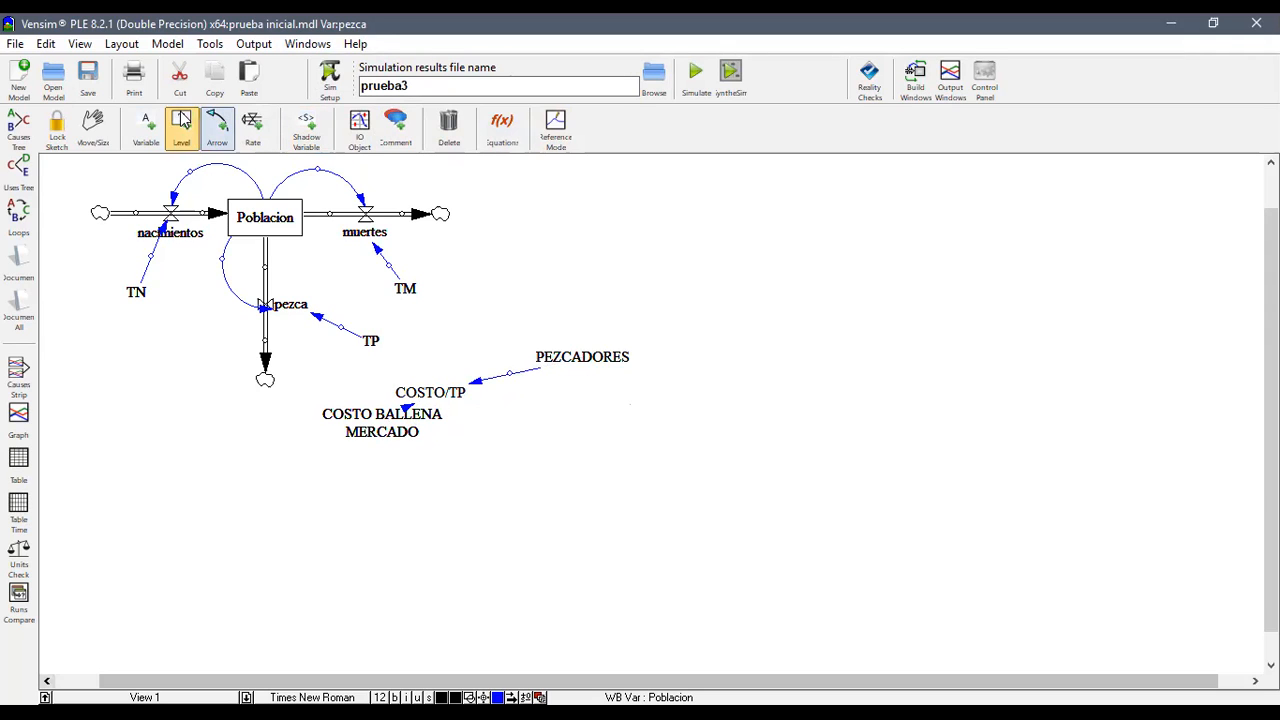
left_click_drag(452, 398, 462, 348)
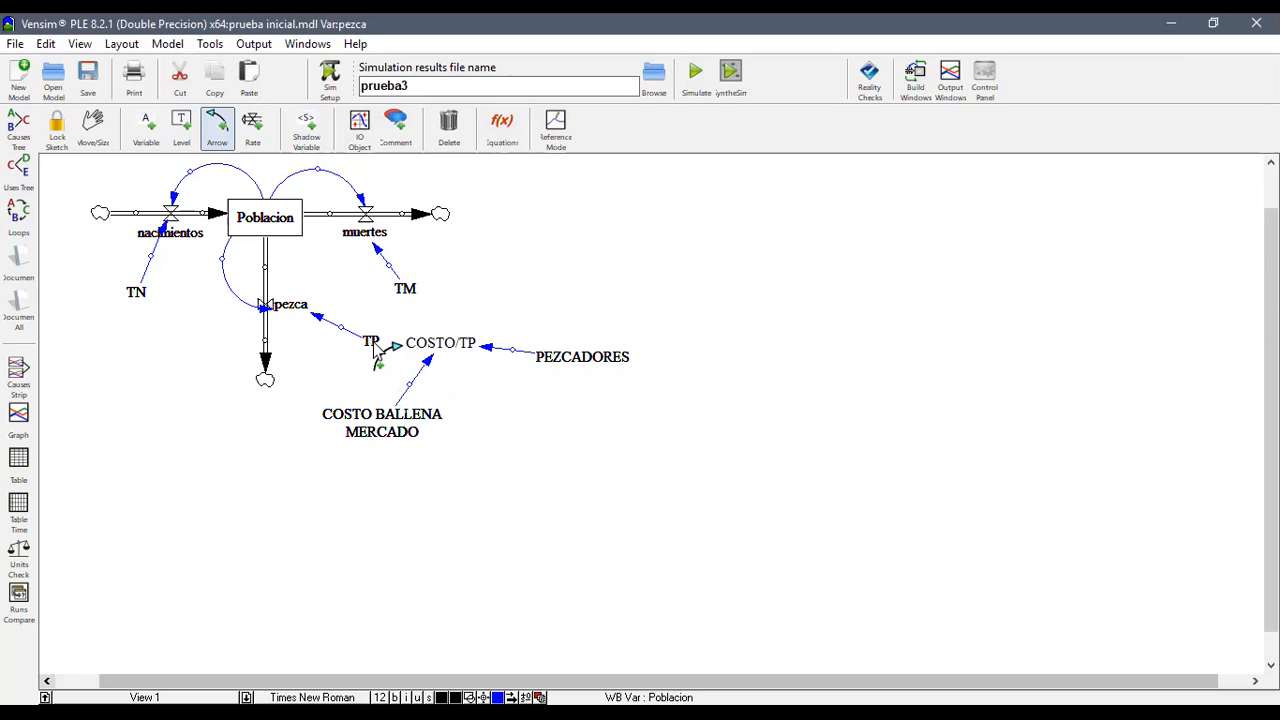
- Define COSTO BALLENA MERCADO as the constant 200 with units $/Month
left_click(501, 125)
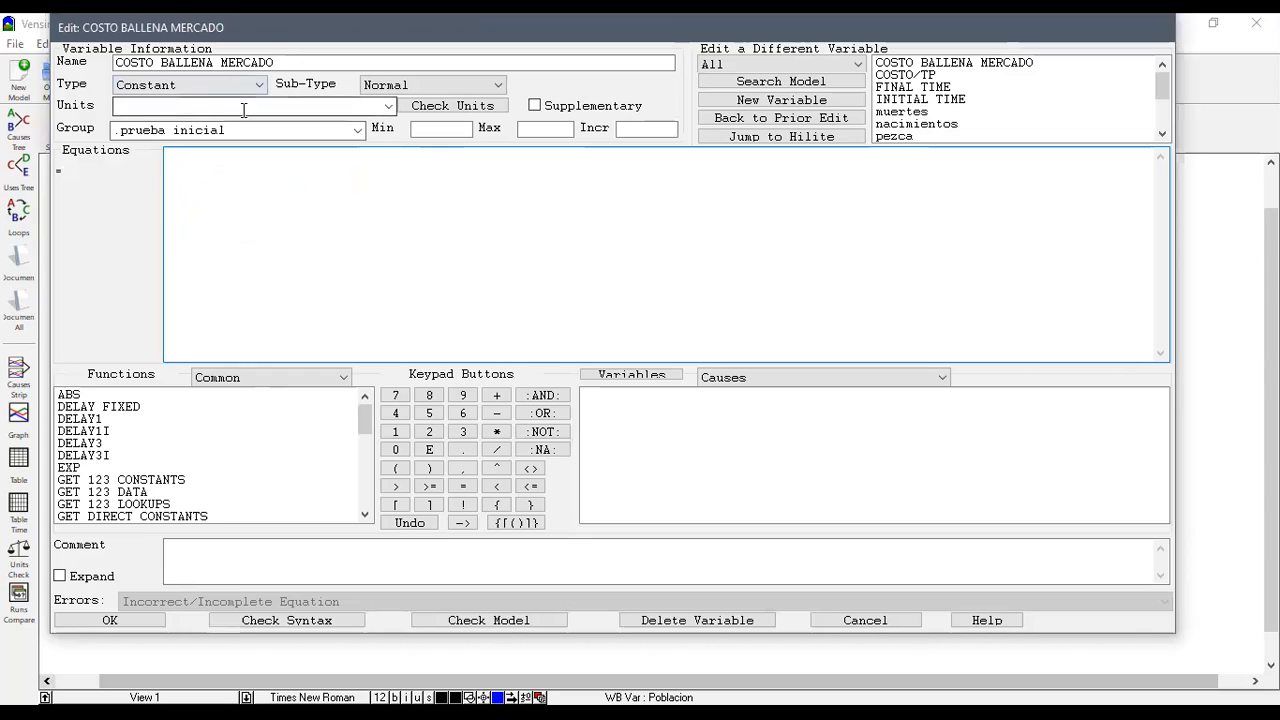
left_click(243, 108)
type("$/mONTH")
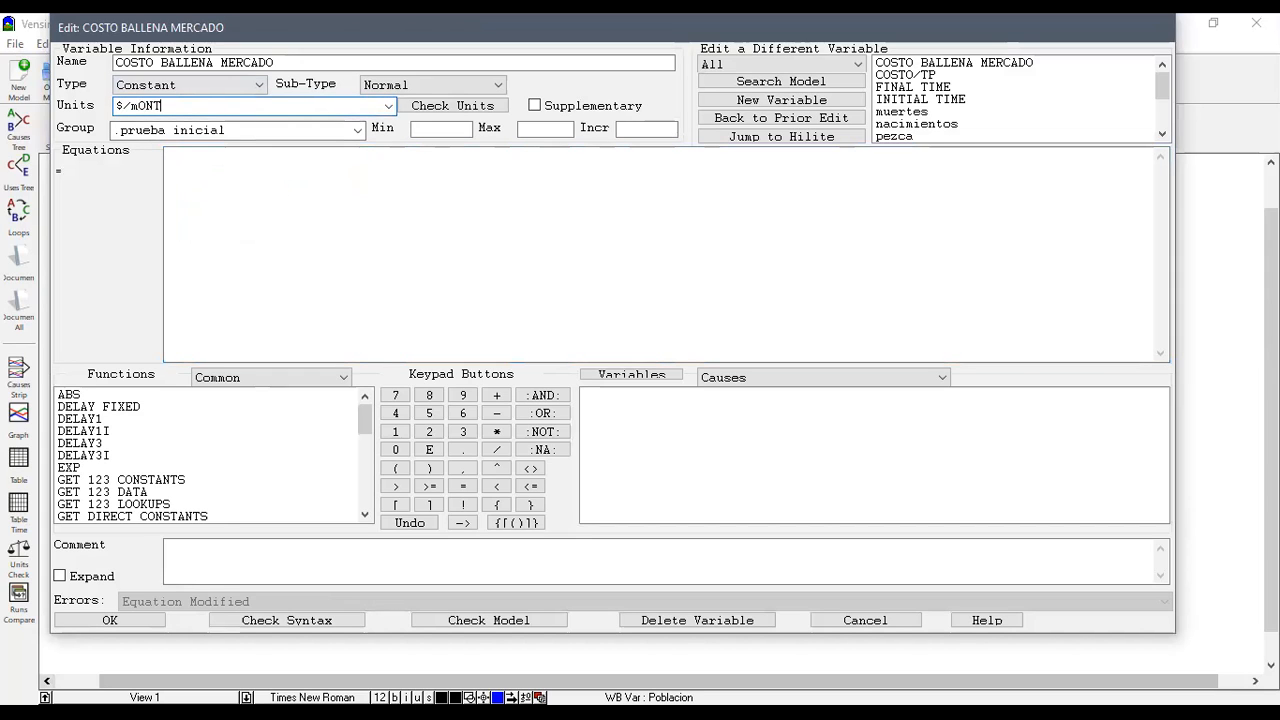
key("BackSpace")
key("BackSpace")
key("BackSpace")
type("Month")
left_click(213, 277)
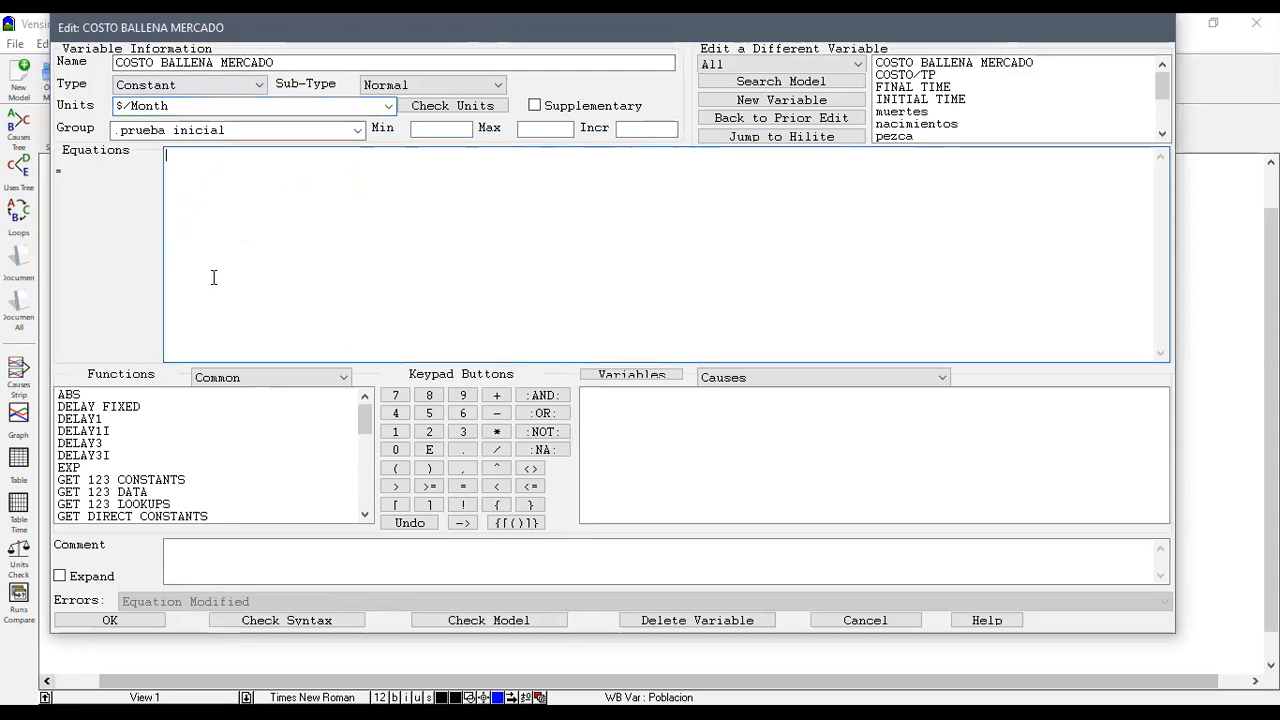
type("200")
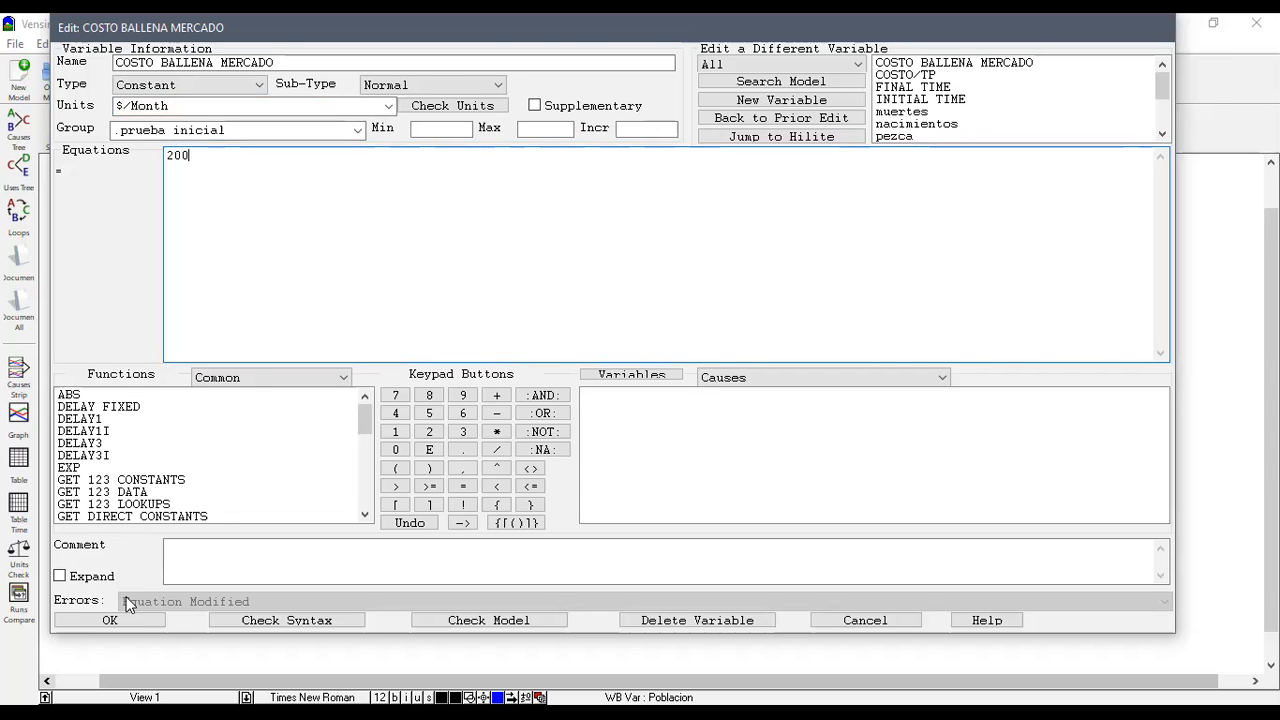
left_click(154, 617)
- Define PEZCADORES as the constant 0.25 with units pezcadores/$
left_click(597, 356)
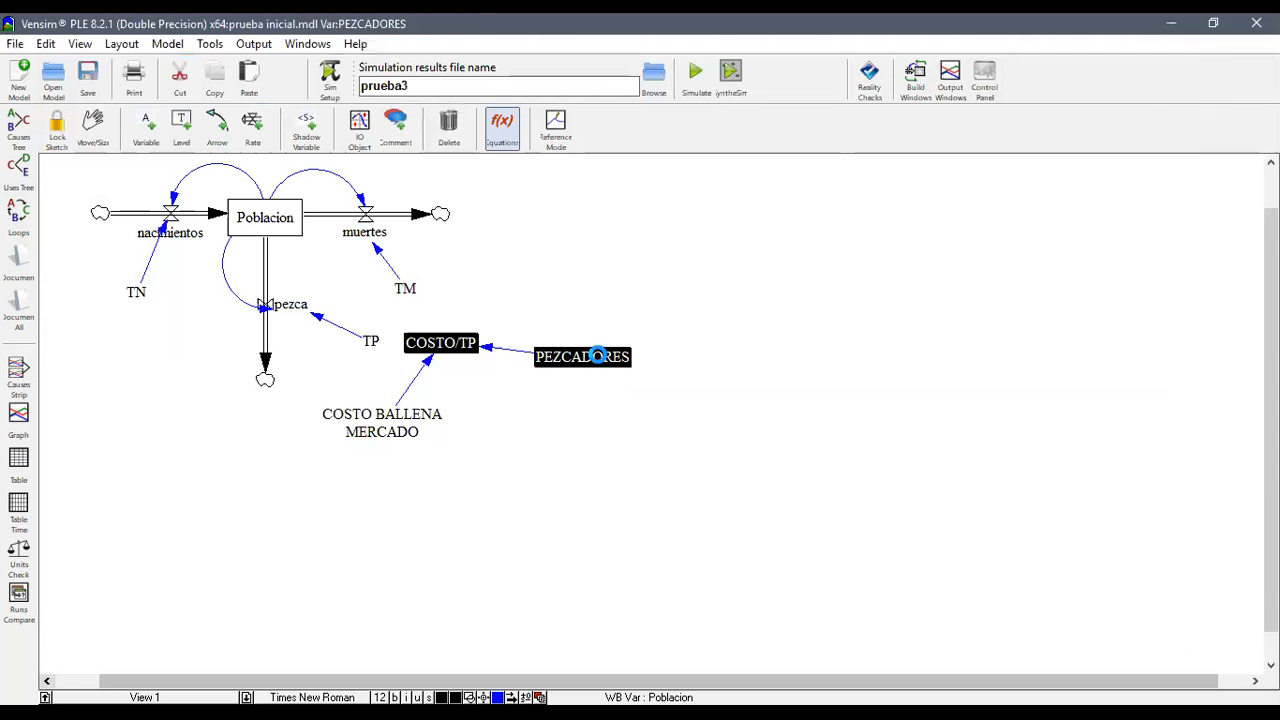
type("0.25")
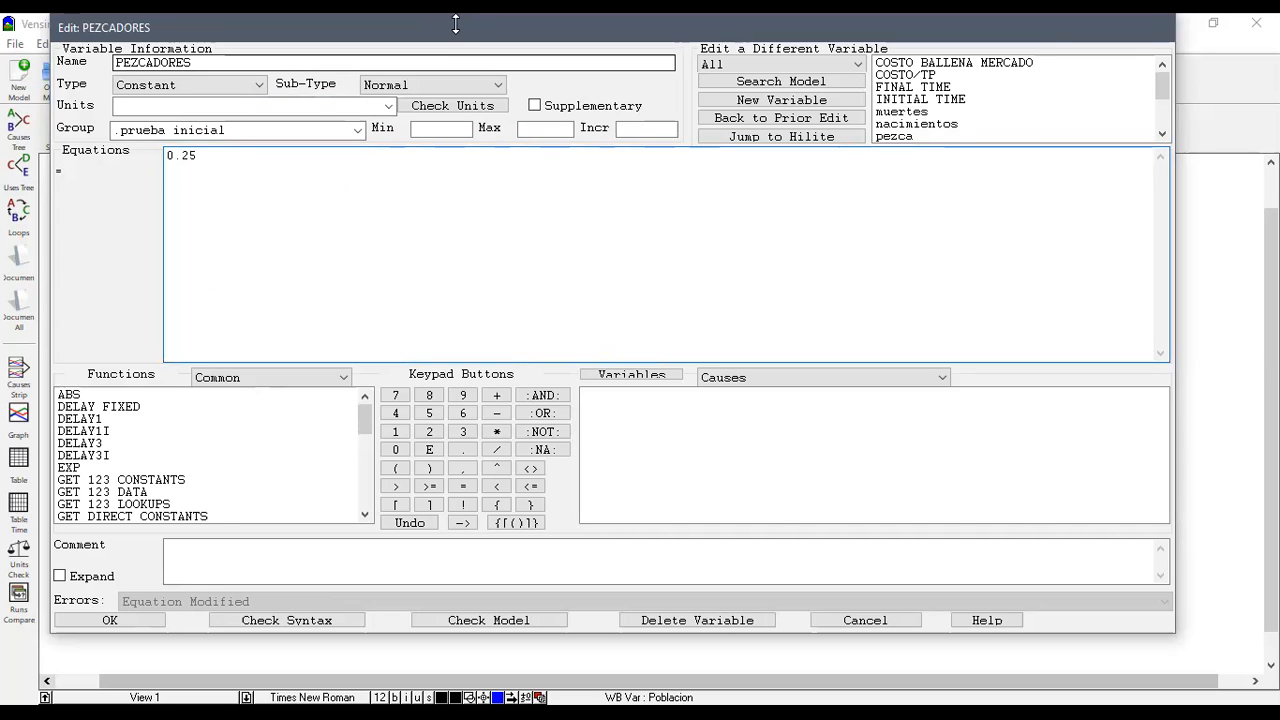
left_click(387, 107)
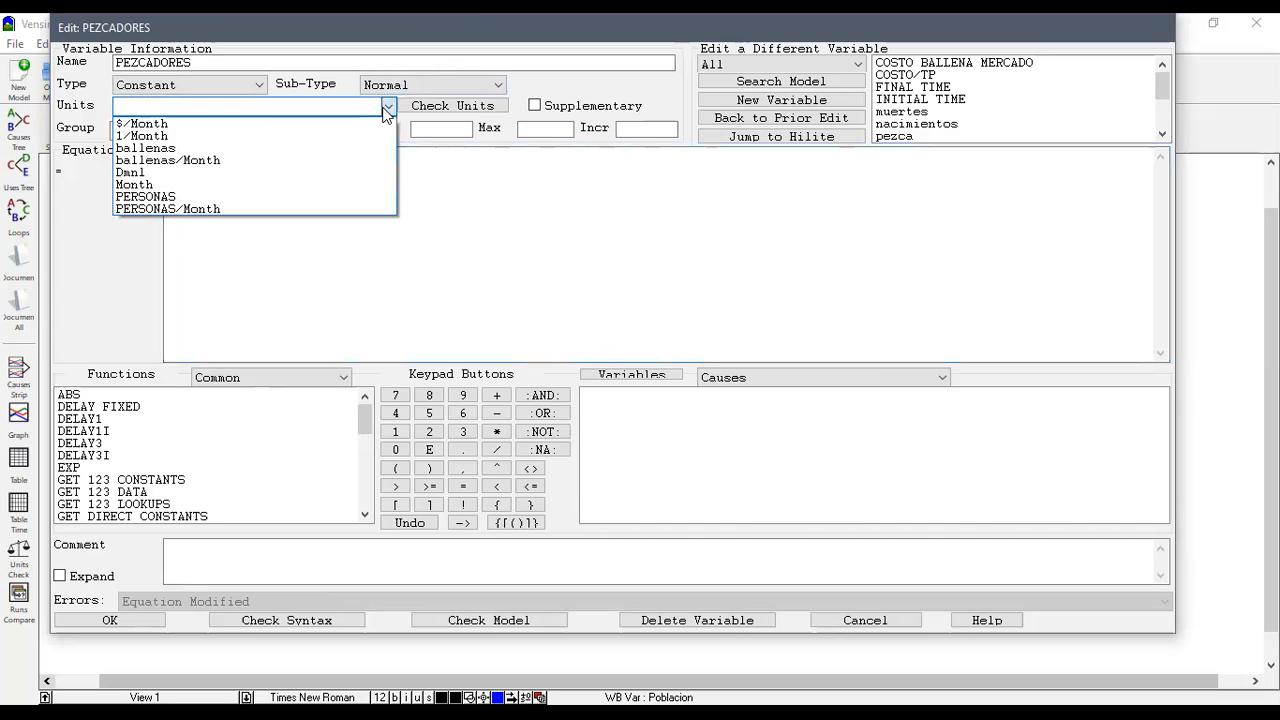
type("pezcadroes")
key("BackSpace")
key("BackSpace")
key("BackSpace")
key("BackSpace")
key("BackSpace")
key("BackSpace")
key("BackSpace")
key("BackSpace")
left_click(302, 28)
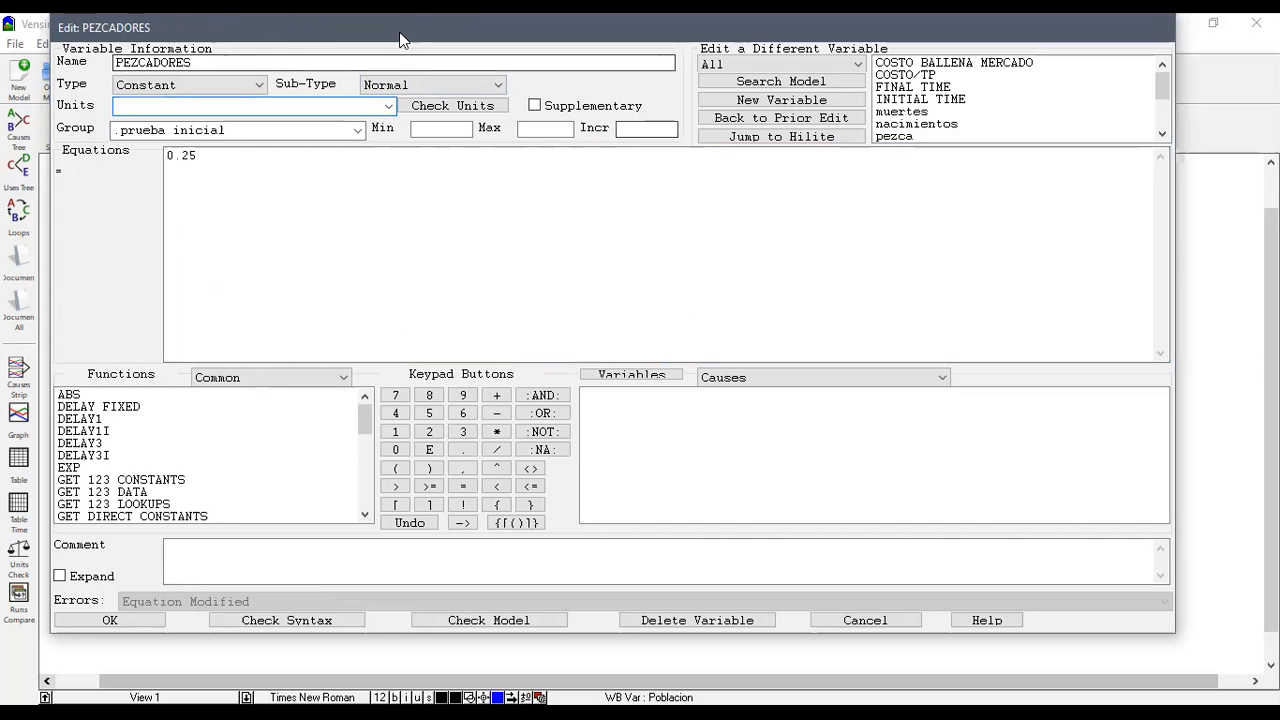
left_click_drag(409, 44, 540, 46)
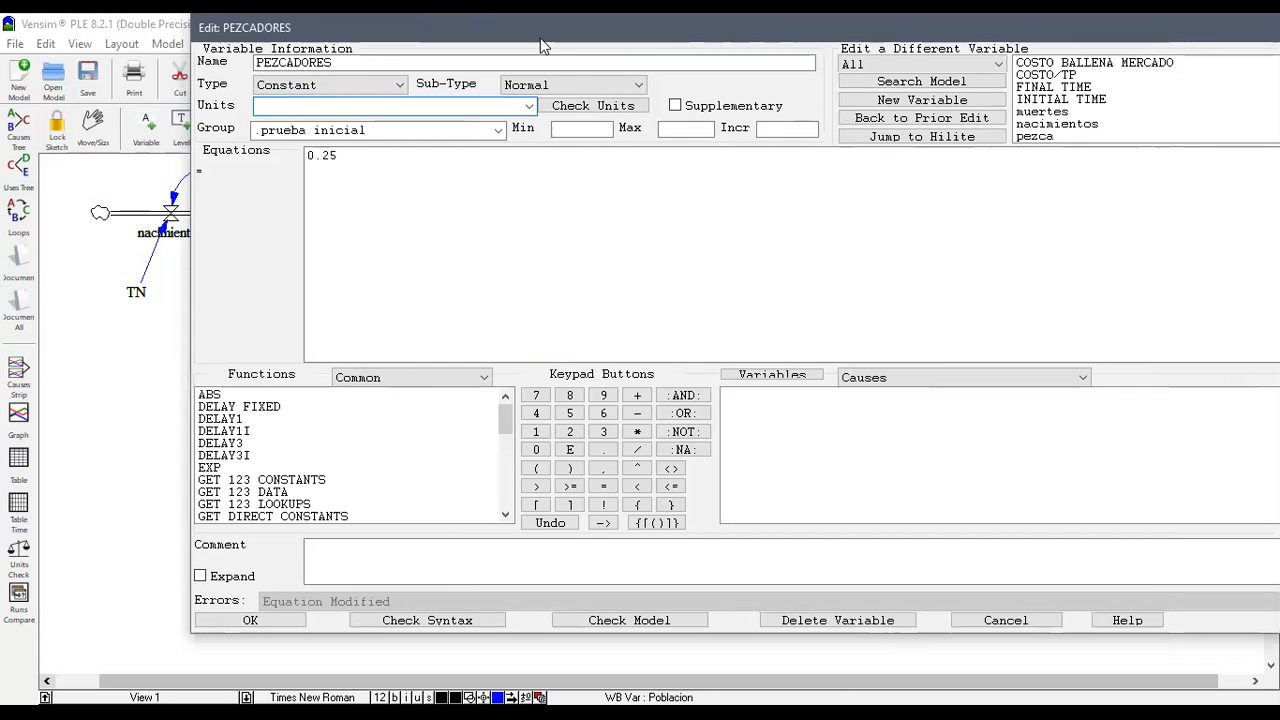
type("pezcad")
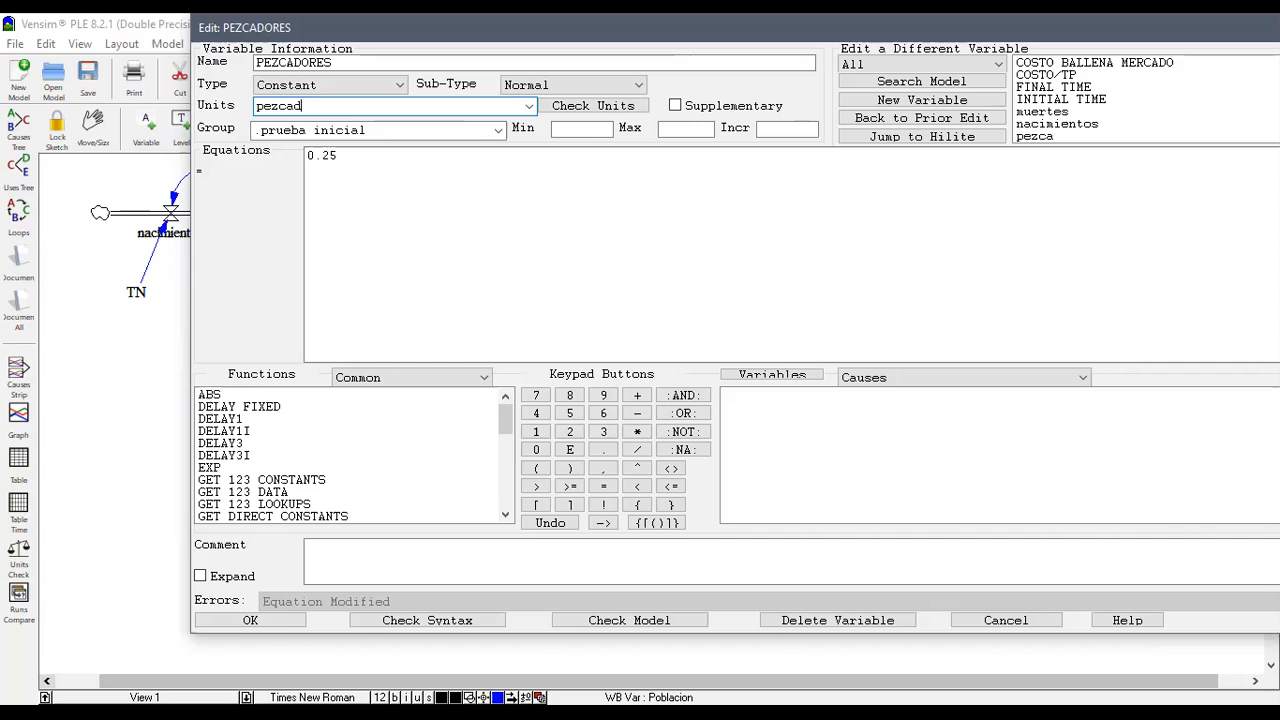
type("ores/$")
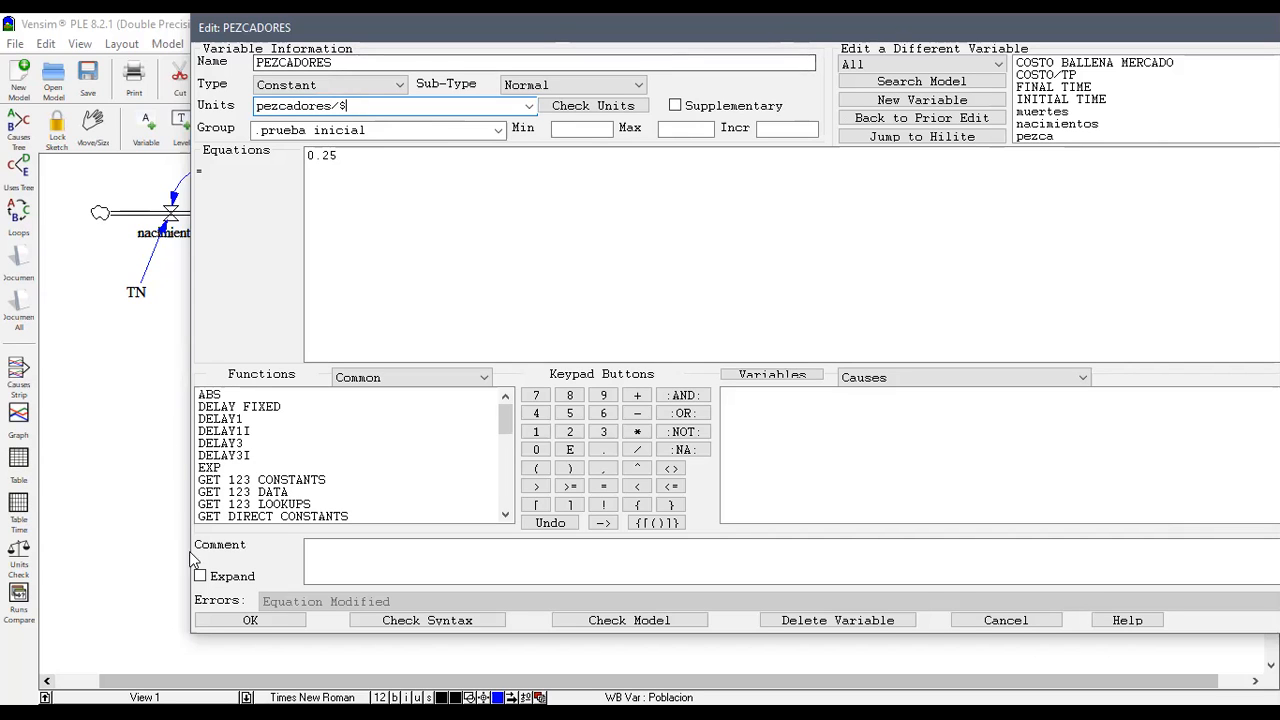
left_click(262, 621)
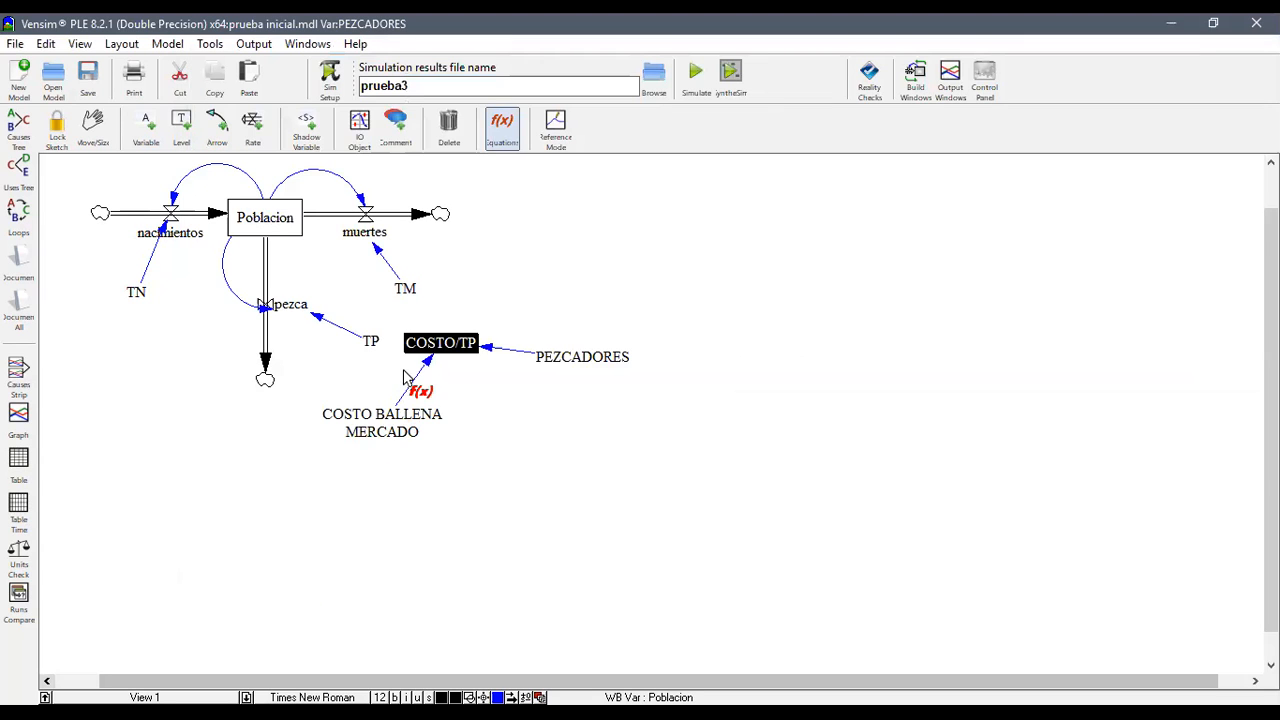
- Set the COSTO/TP equation to COSTO BALLENA MERCADO*PEZCADORES
left_click(458, 343)
left_click(832, 398)
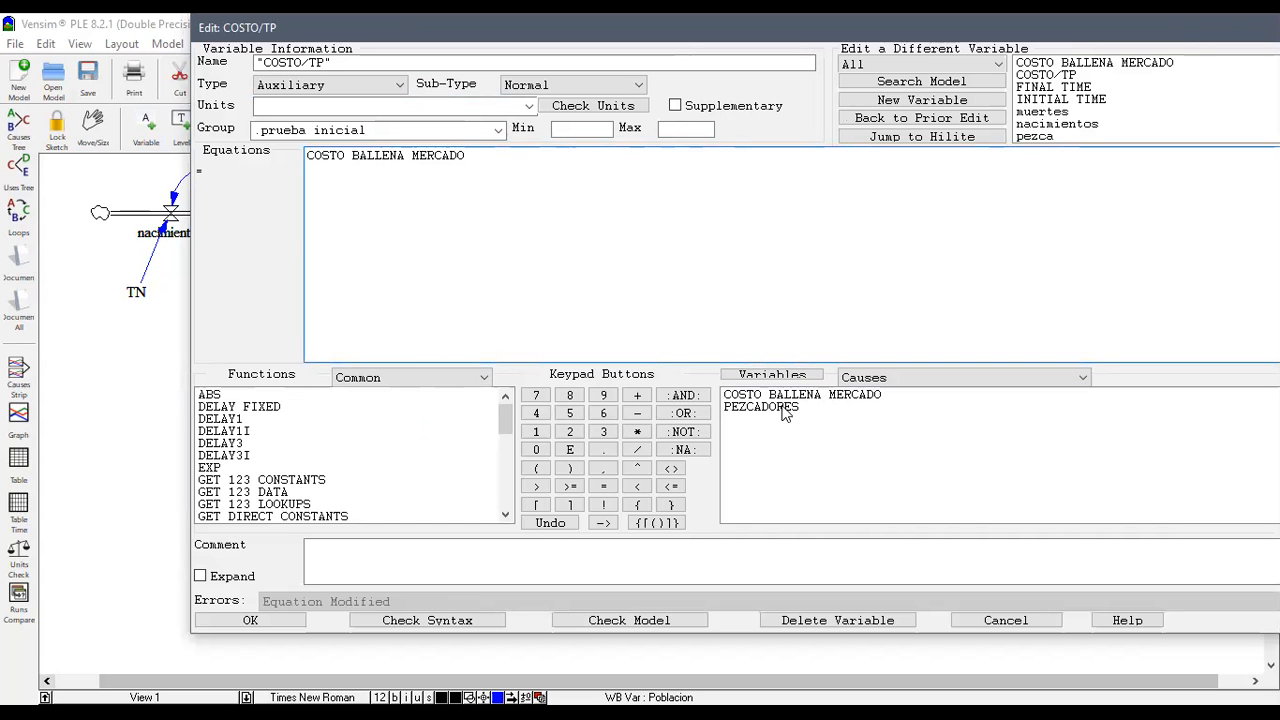
left_click(637, 431)
left_click(765, 408)
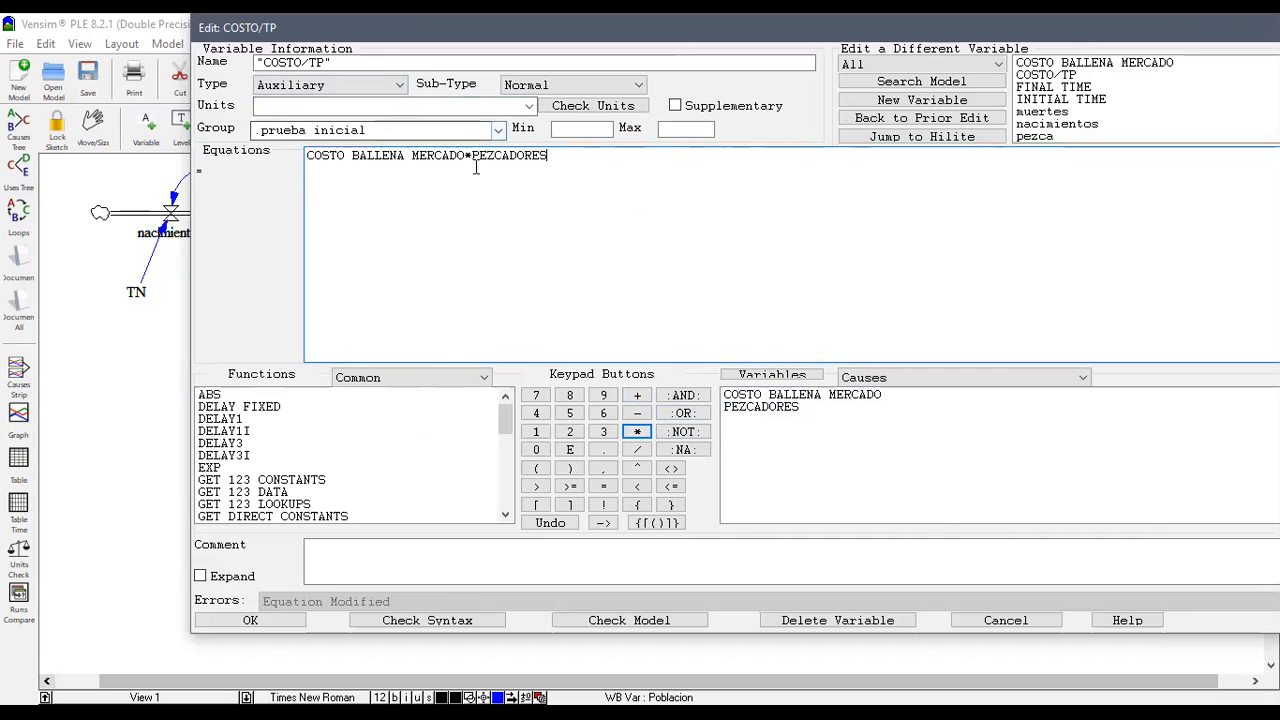
left_click(245, 622)
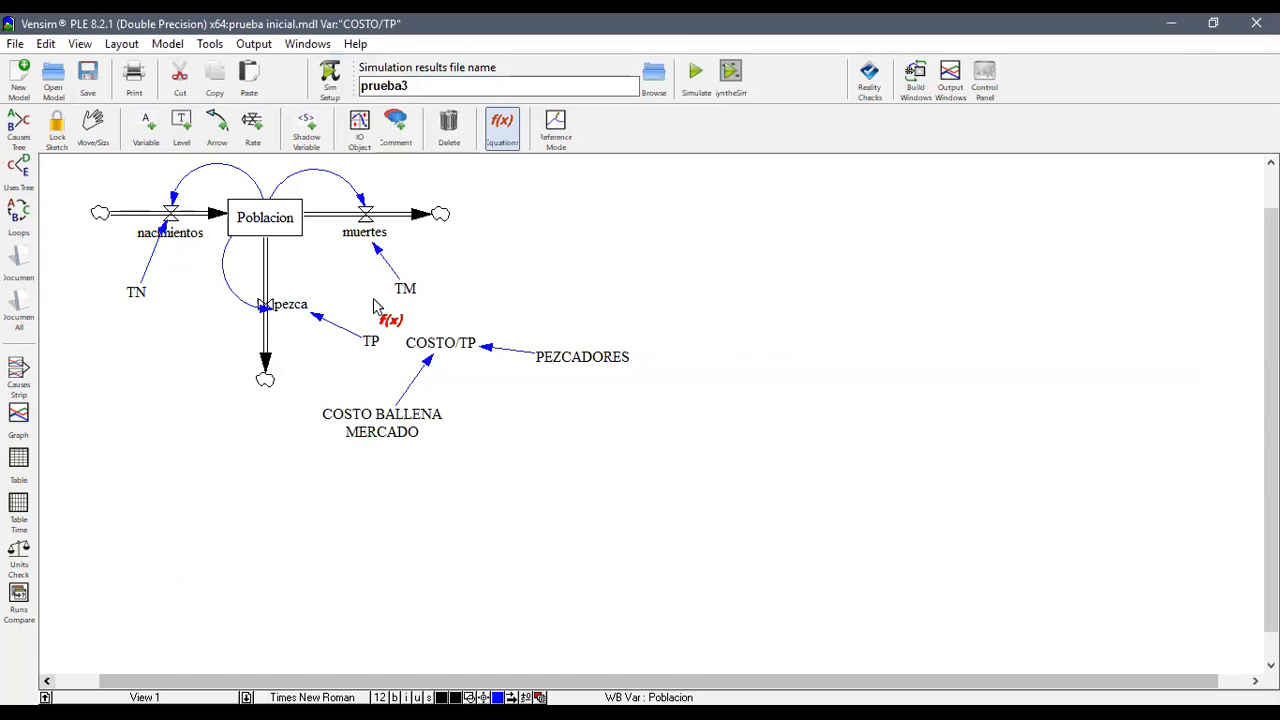
- Add a variable named cant pezcadores above COSTO/TP, just beside TM
left_click(145, 132)
left_click(478, 289)
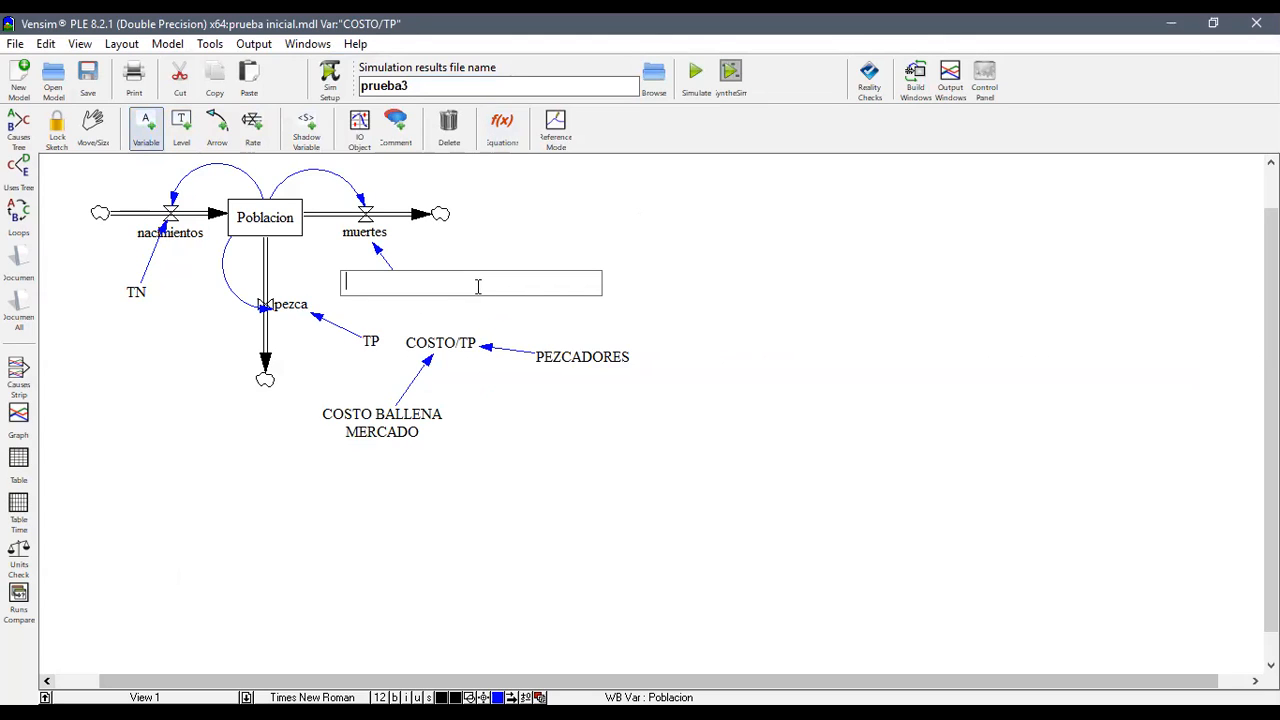
type("pezcadores")
left_click(748, 440)
left_click(502, 125)
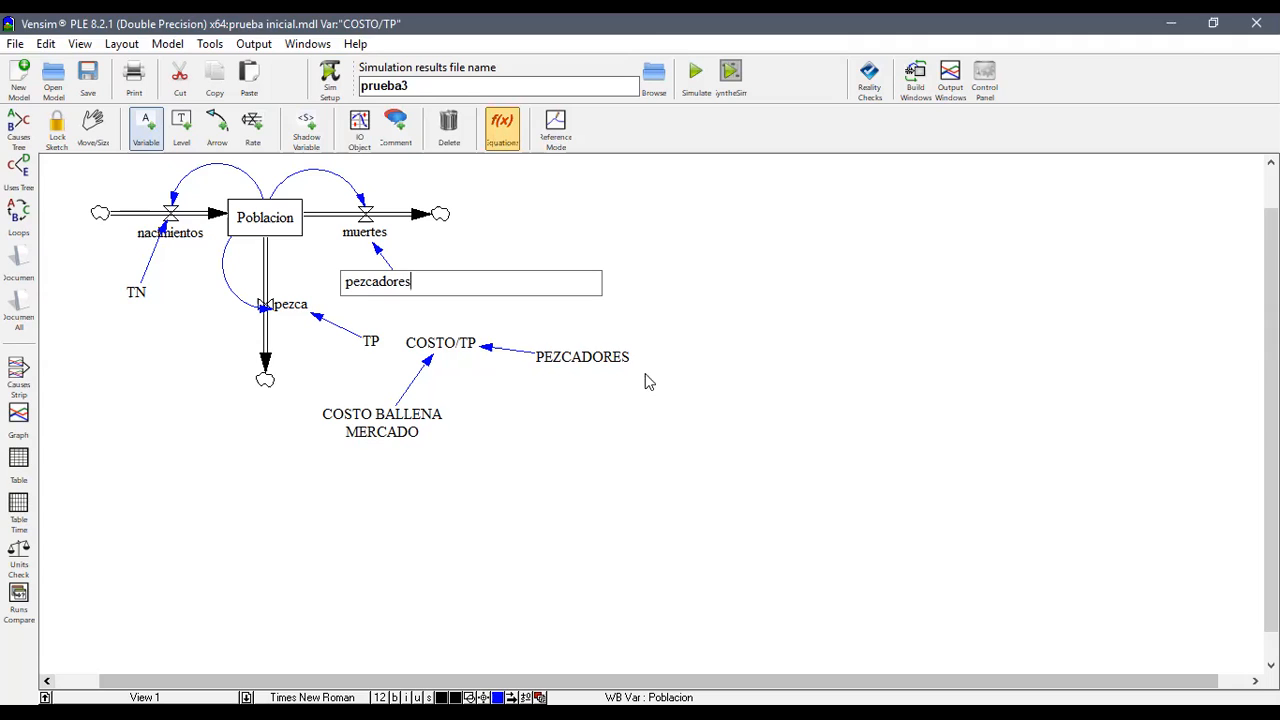
left_click(727, 446)
double_click(463, 285)
left_click(463, 286)
type("cnt")
key("BackSpace")
key("BackSpace")
key("BackSpace")
key("BackSpace")
key("BackSpace")
key("BackSpace")
key("BackSpace")
key("BackSpace")
key("BackSpace")
key("BackSpace")
key("BackSpace")
key("BackSpace")
type("cant pezcadores")
key("Return")
left_click(710, 306)
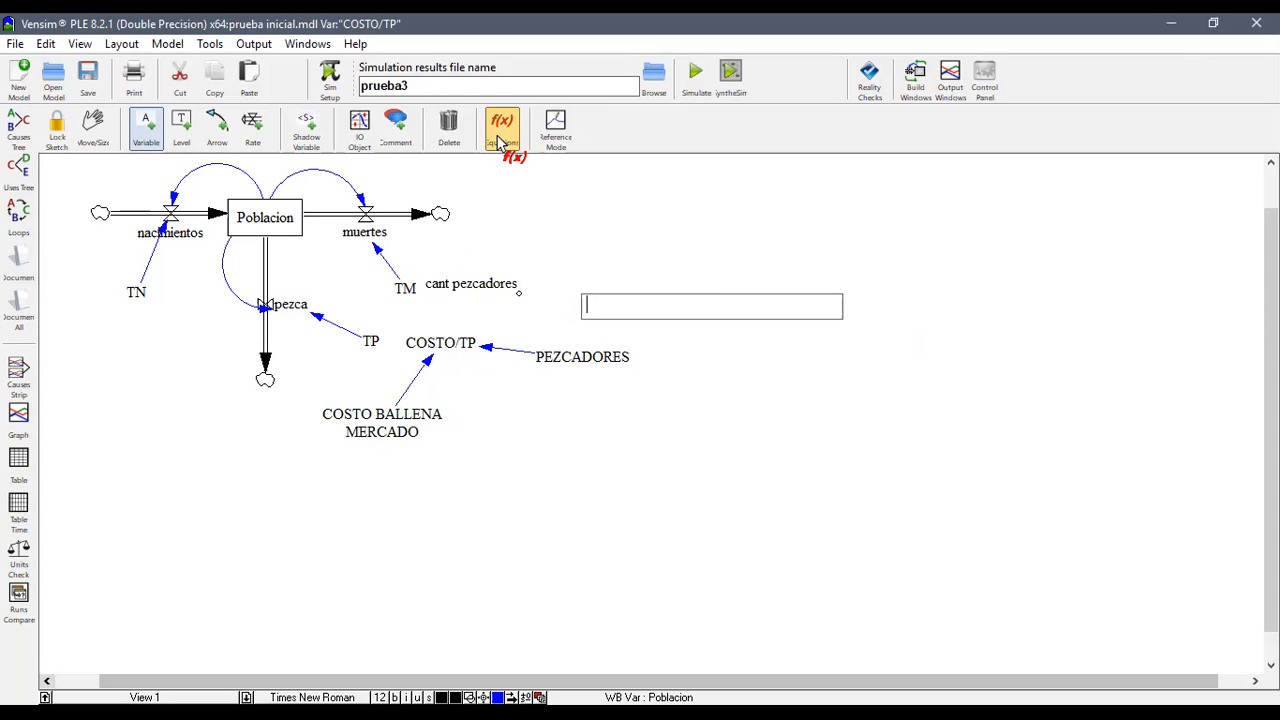
- Define cant pezcadores as the constant 2500 with units pezcadores
left_click(465, 284)
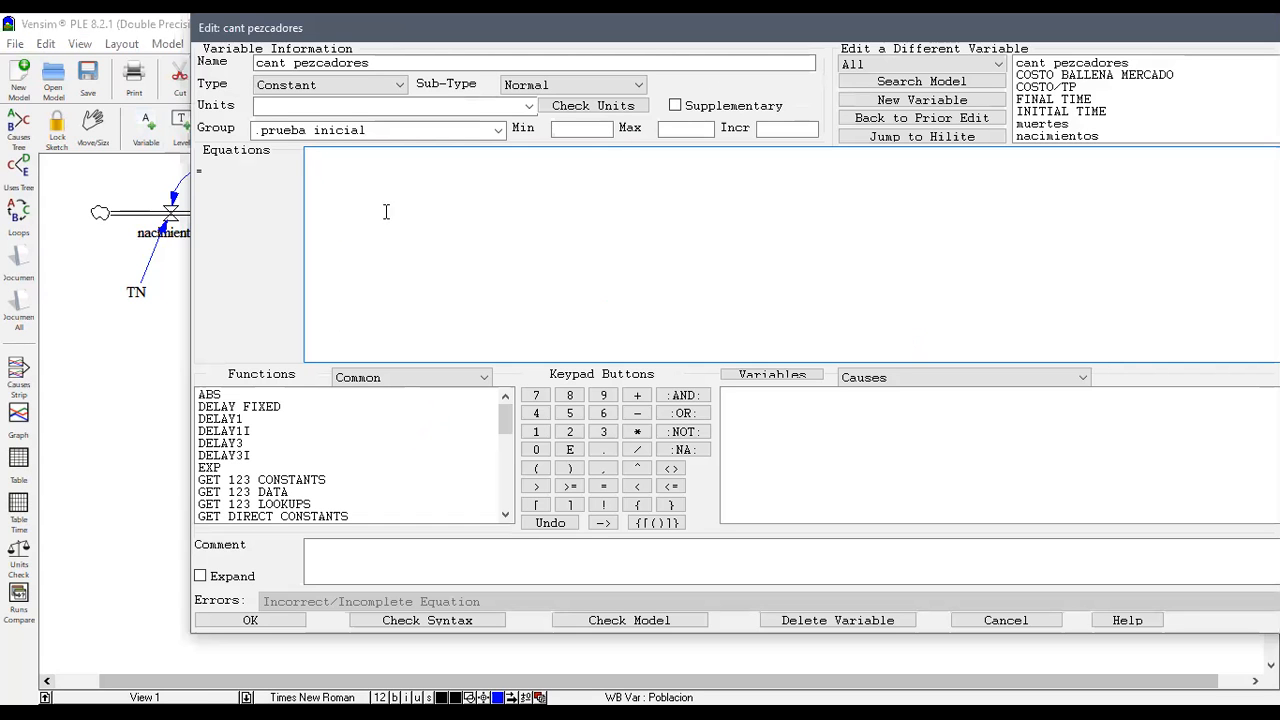
left_click(470, 106)
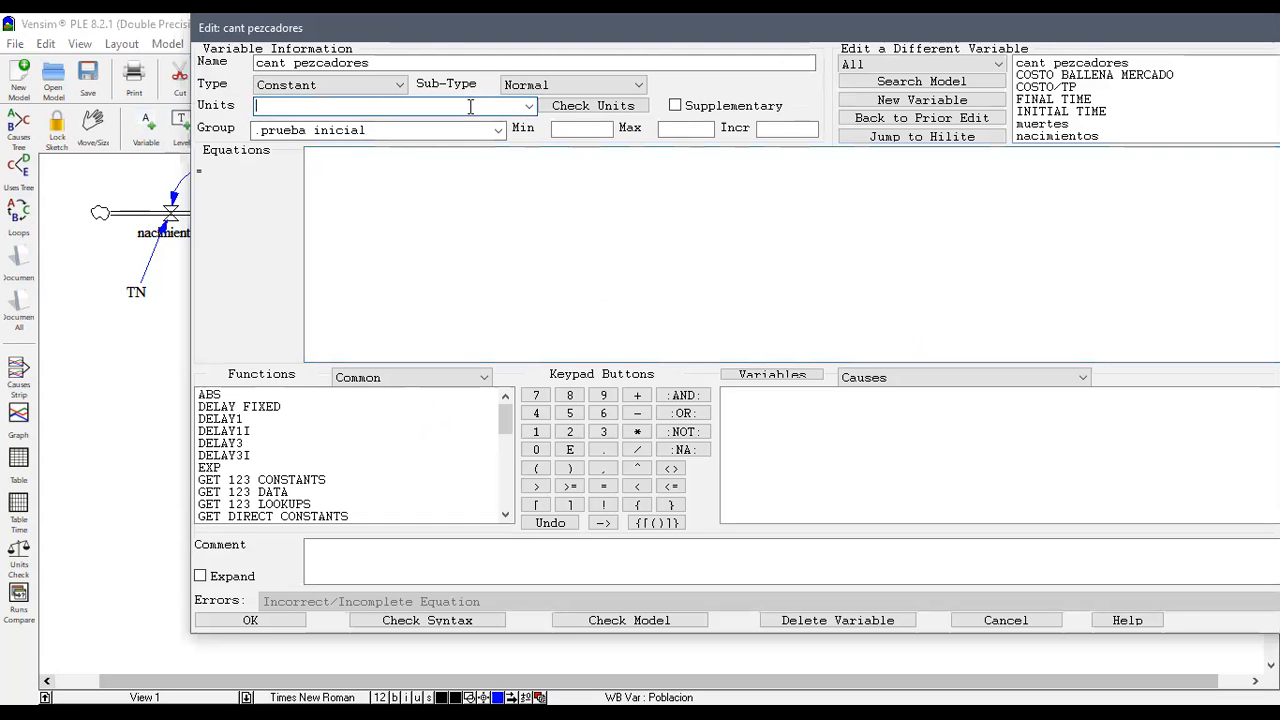
left_click(529, 106)
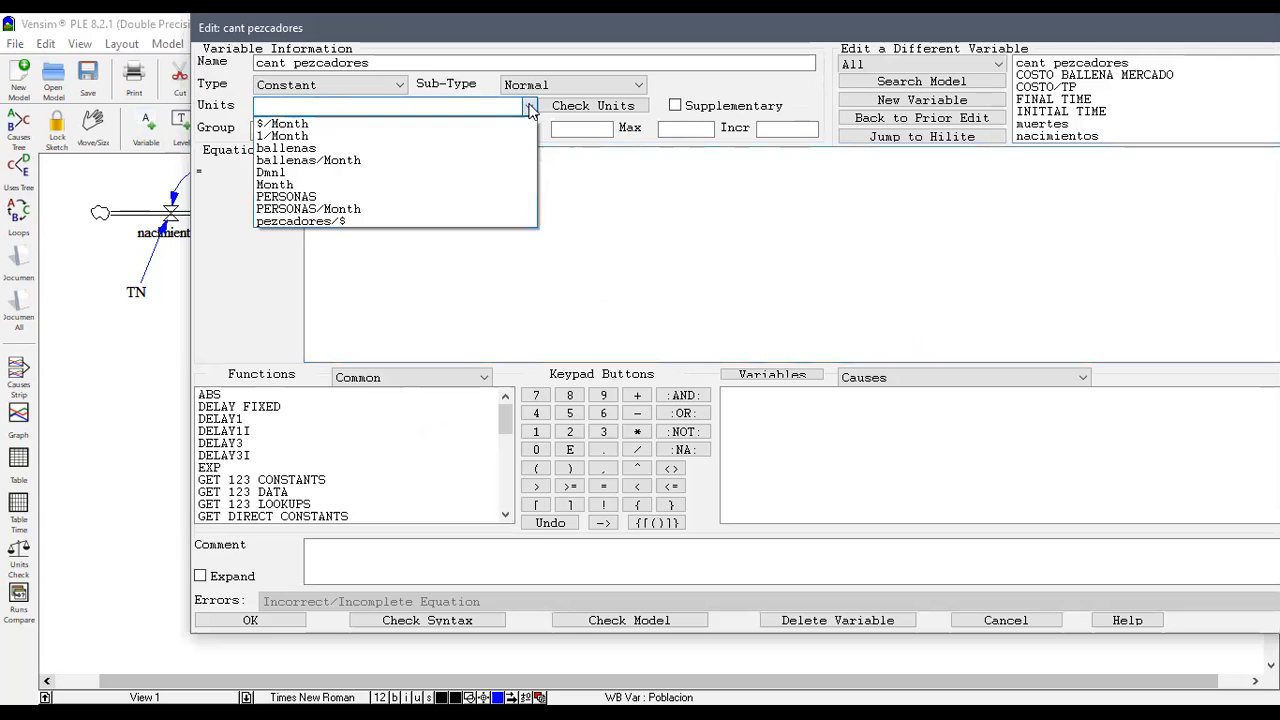
left_click(529, 106)
type("pez")
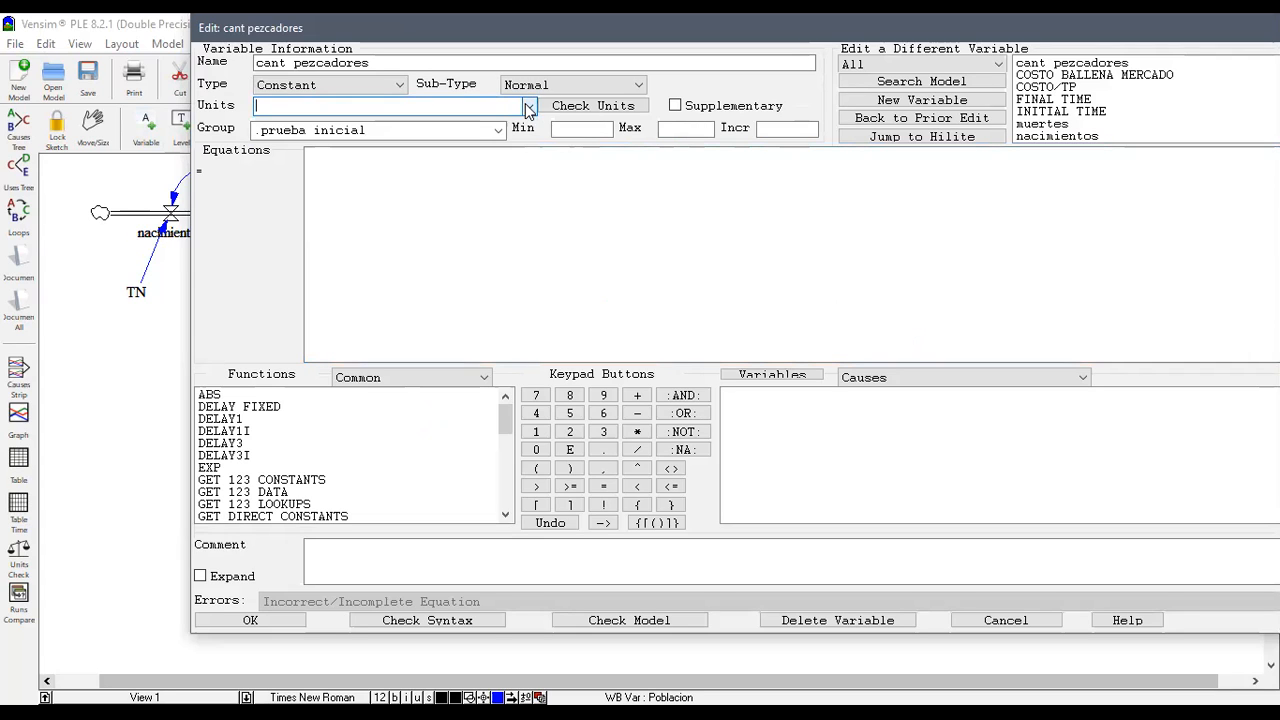
type("cadors")
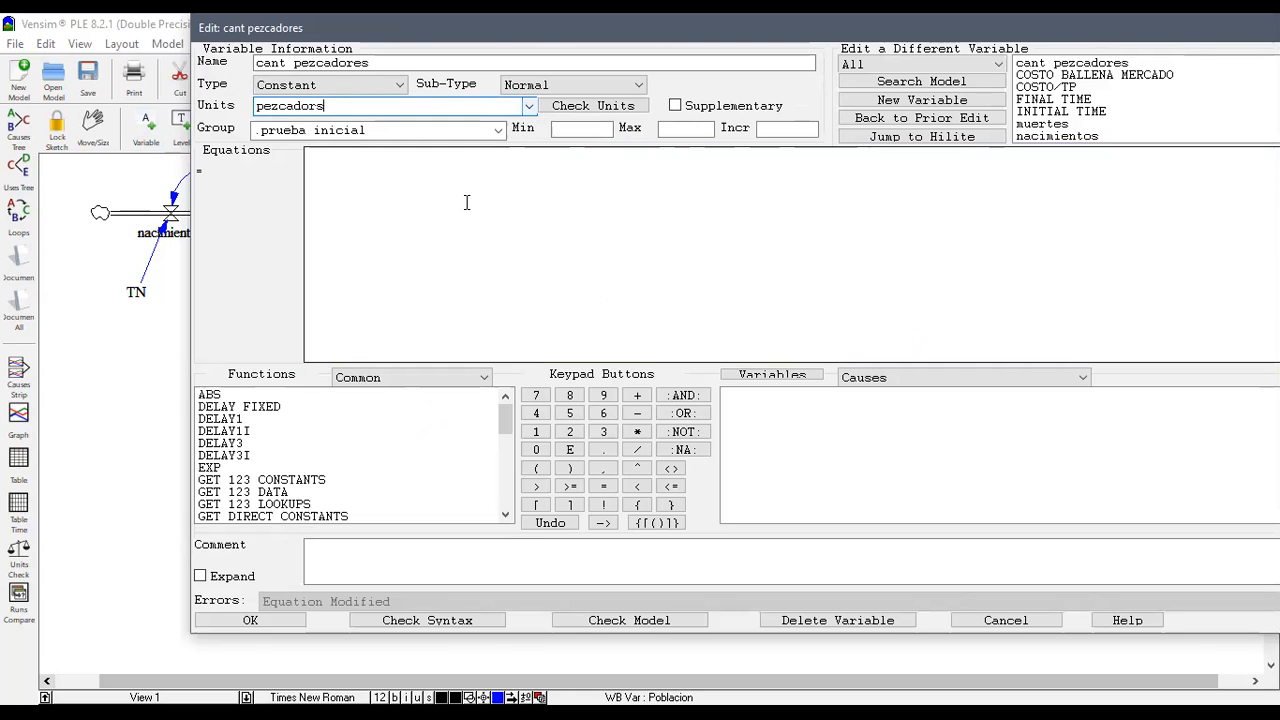
key("BackSpace")
type("es")
left_click(618, 219)
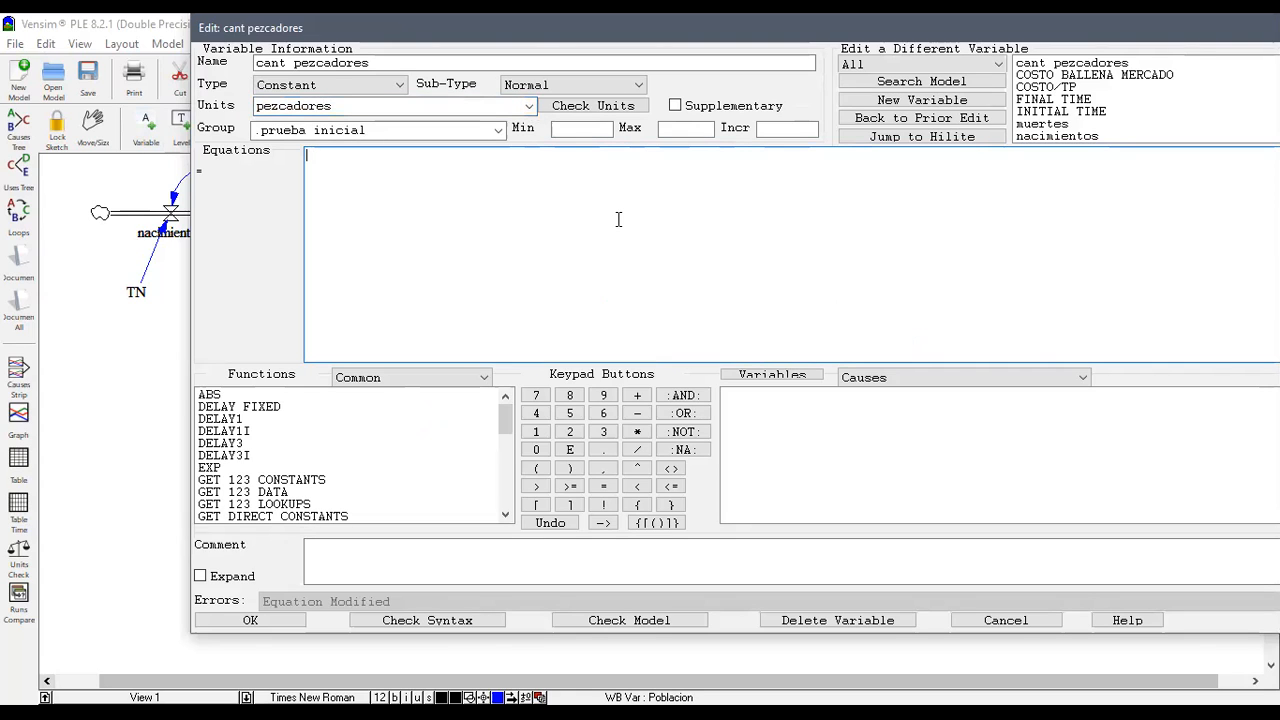
type("2")
type("500")
left_click(244, 617)
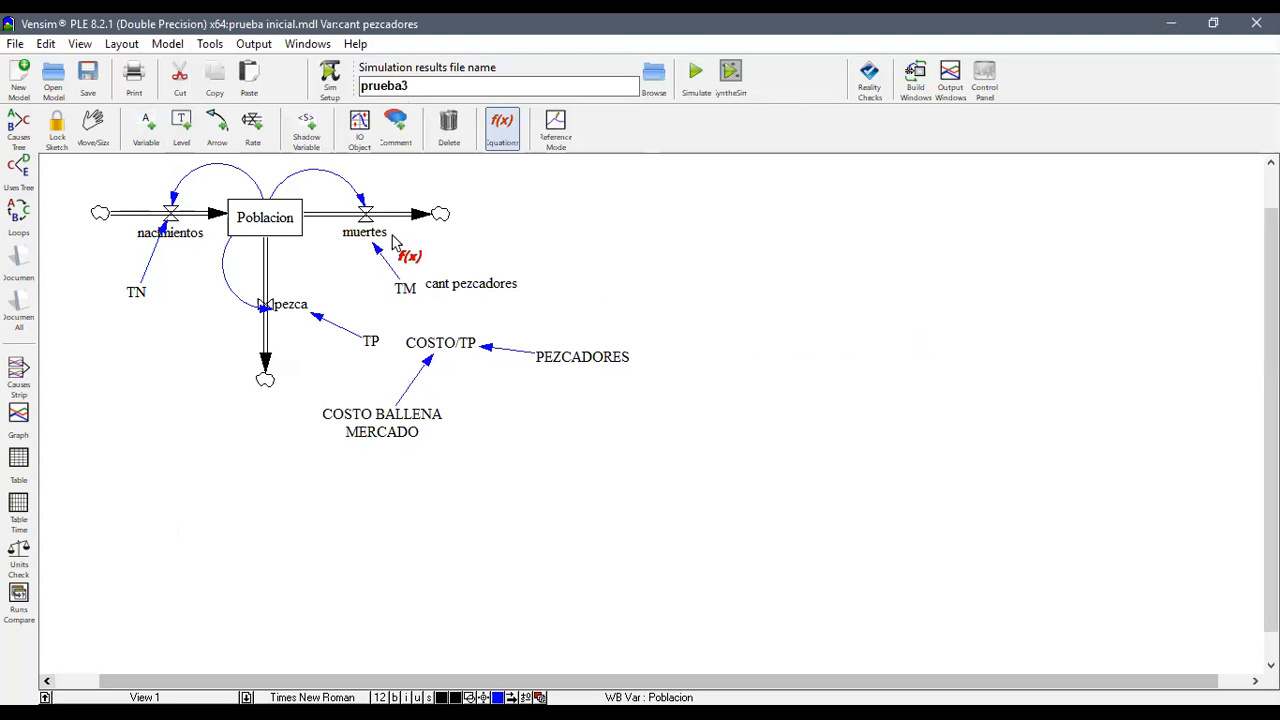
- Move cant pezcadores slightly away from TM and draw an arrow from it to COSTO/TP
left_click_drag(458, 287, 487, 301)
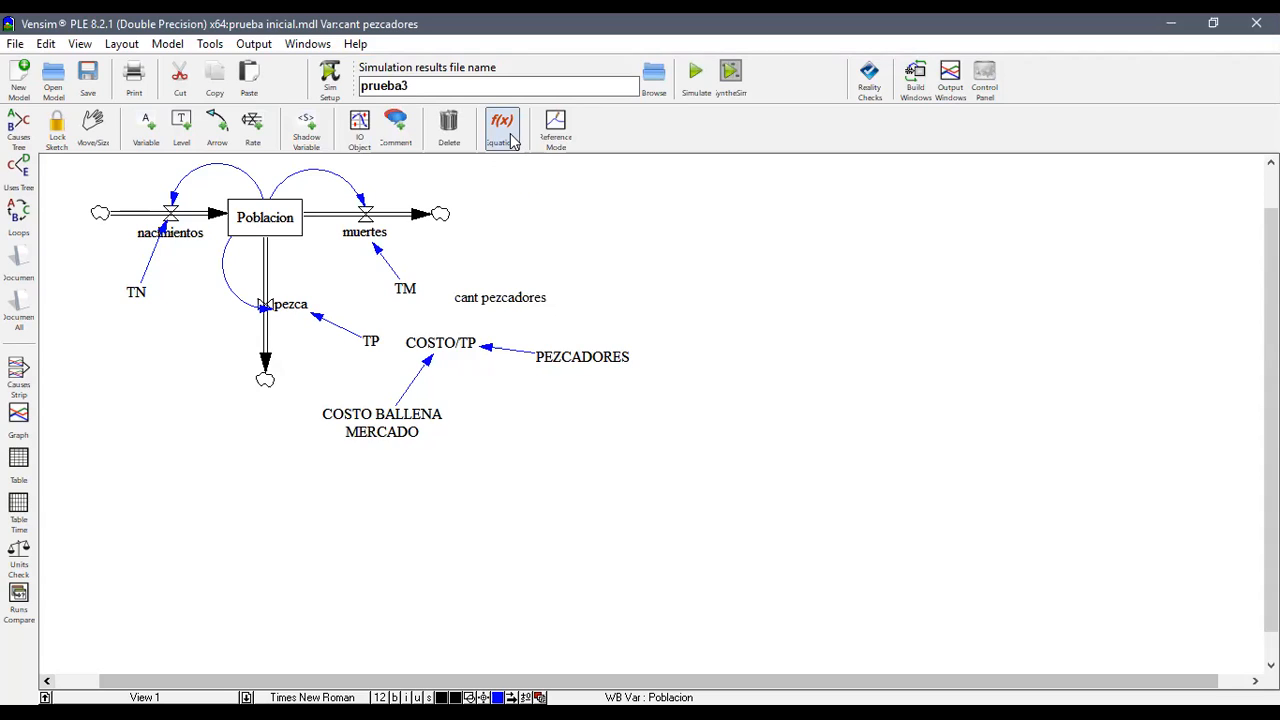
left_click(217, 128)
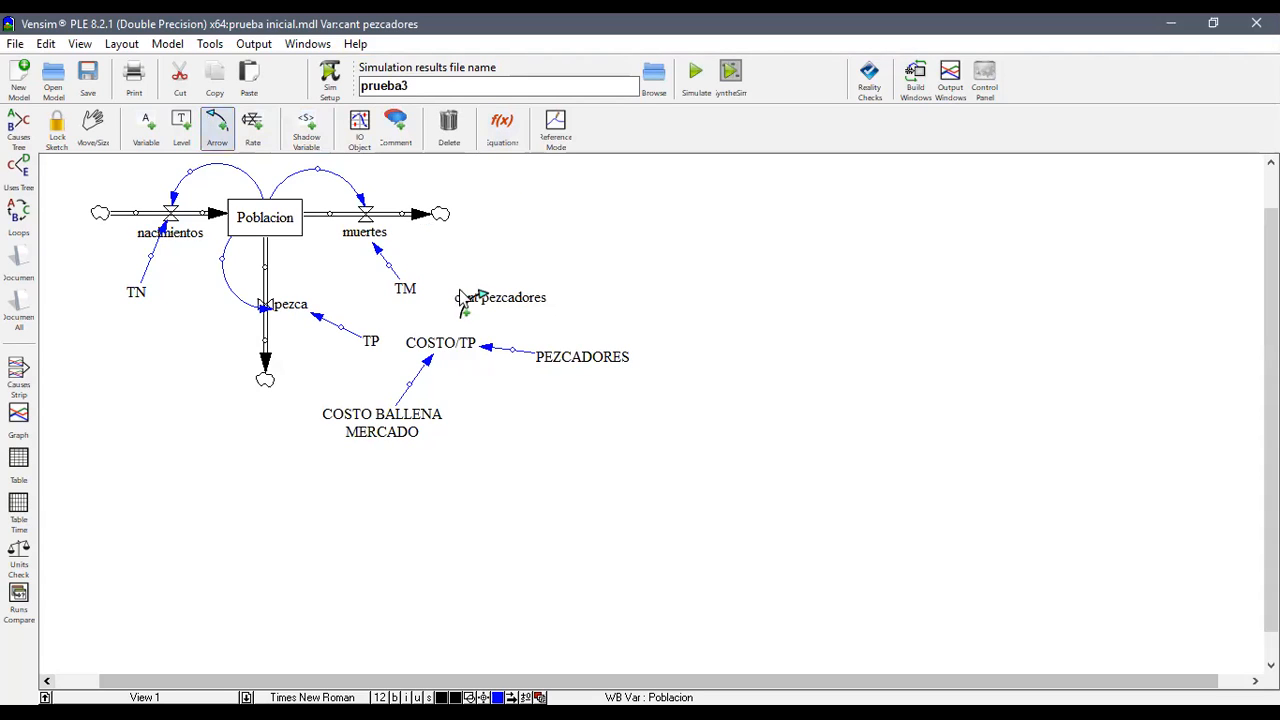
left_click(487, 310)
left_click(459, 349)
- Extend the COSTO/TP equation by multiplying it by cant pezcadores
left_click(502, 128)
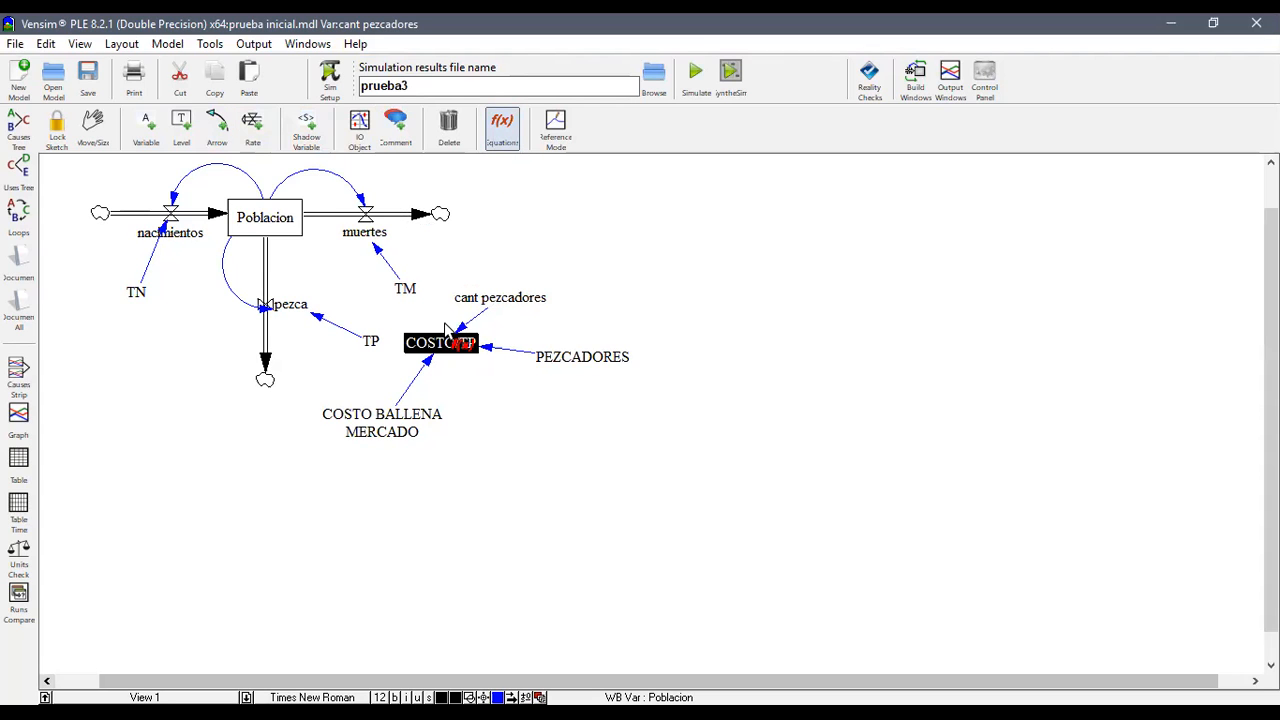
left_click(465, 345)
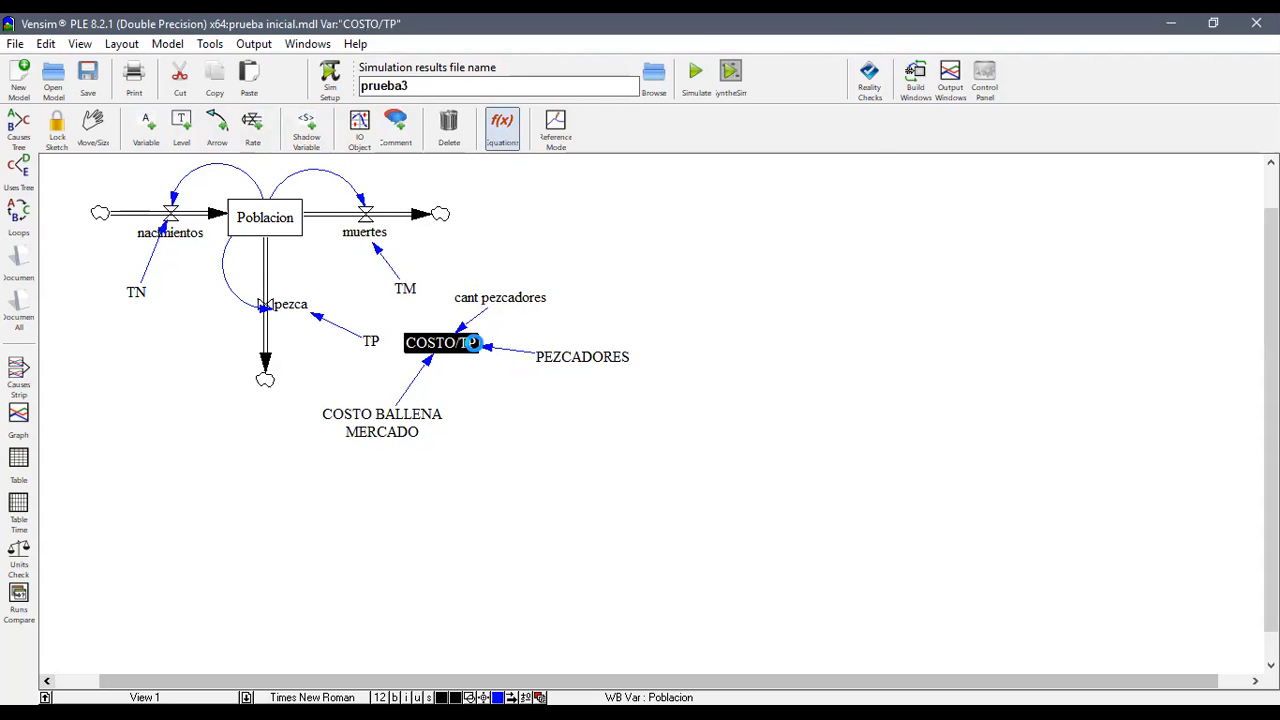
type("*")
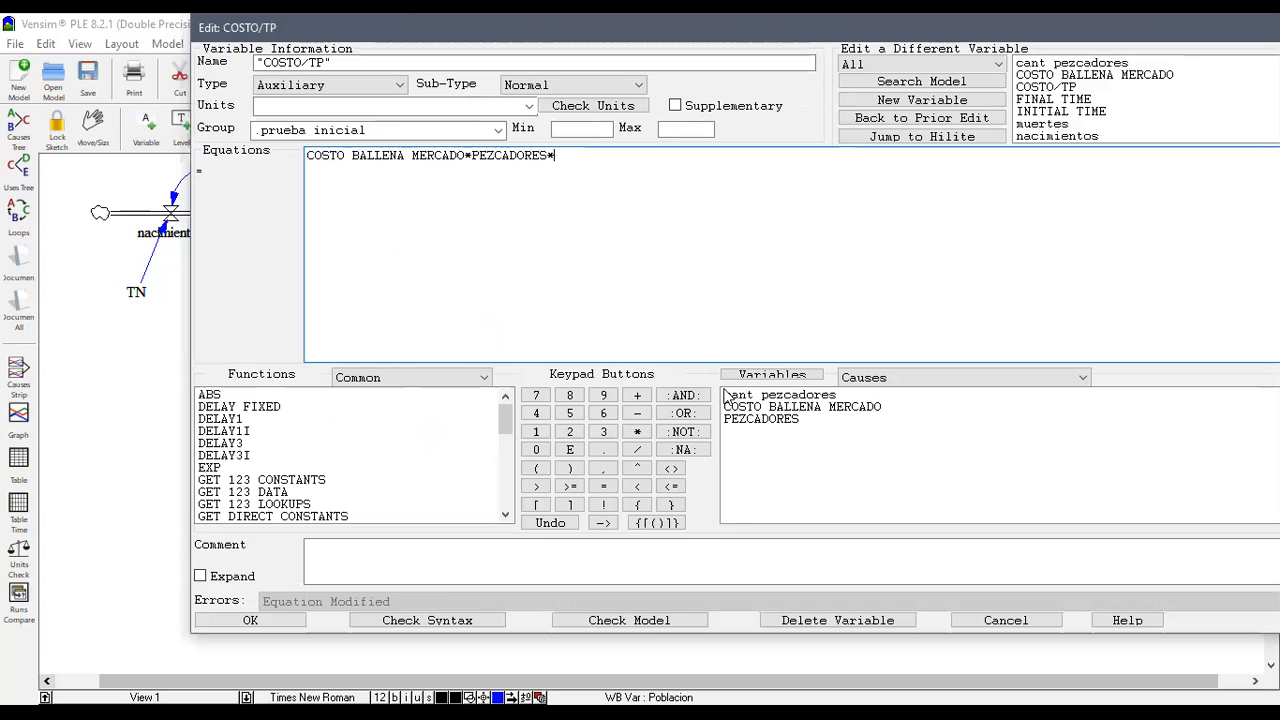
left_click(780, 396)
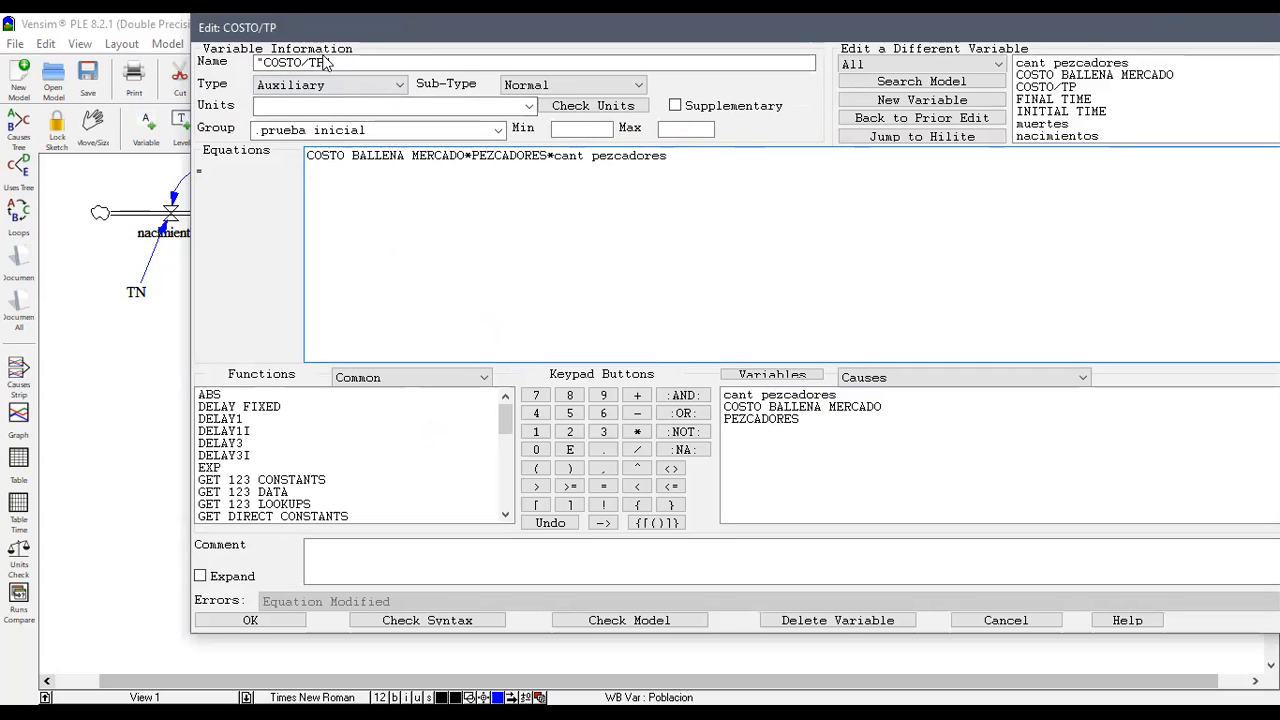
- Write the unit expression ($/Month)*(pezcadores/$)*(pezcadores) on a second line beneath the COSTO/TP equation
left_click(334, 188)
type("($/Month)*(pezcadores/$")
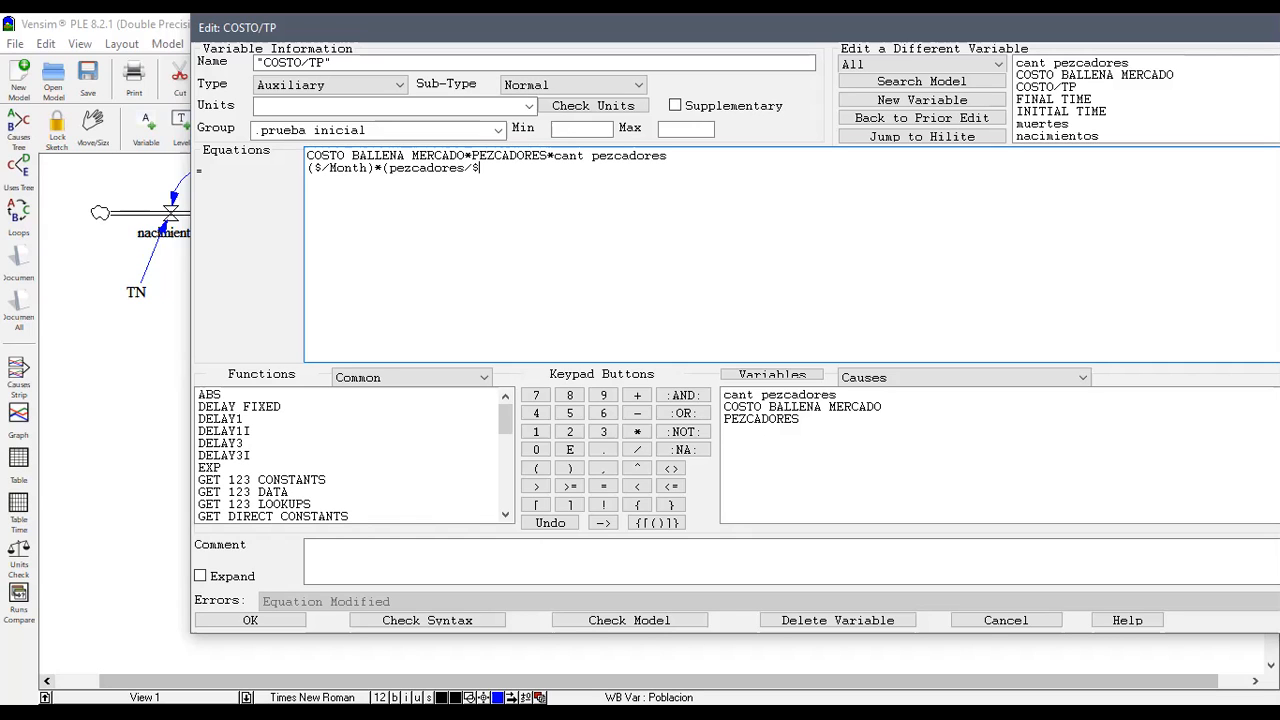
type(")*(pezcad")
type("ores")
- Compare each factor of the unit expression with its matching term in the COSTO/TP equation
double_click(432, 168)
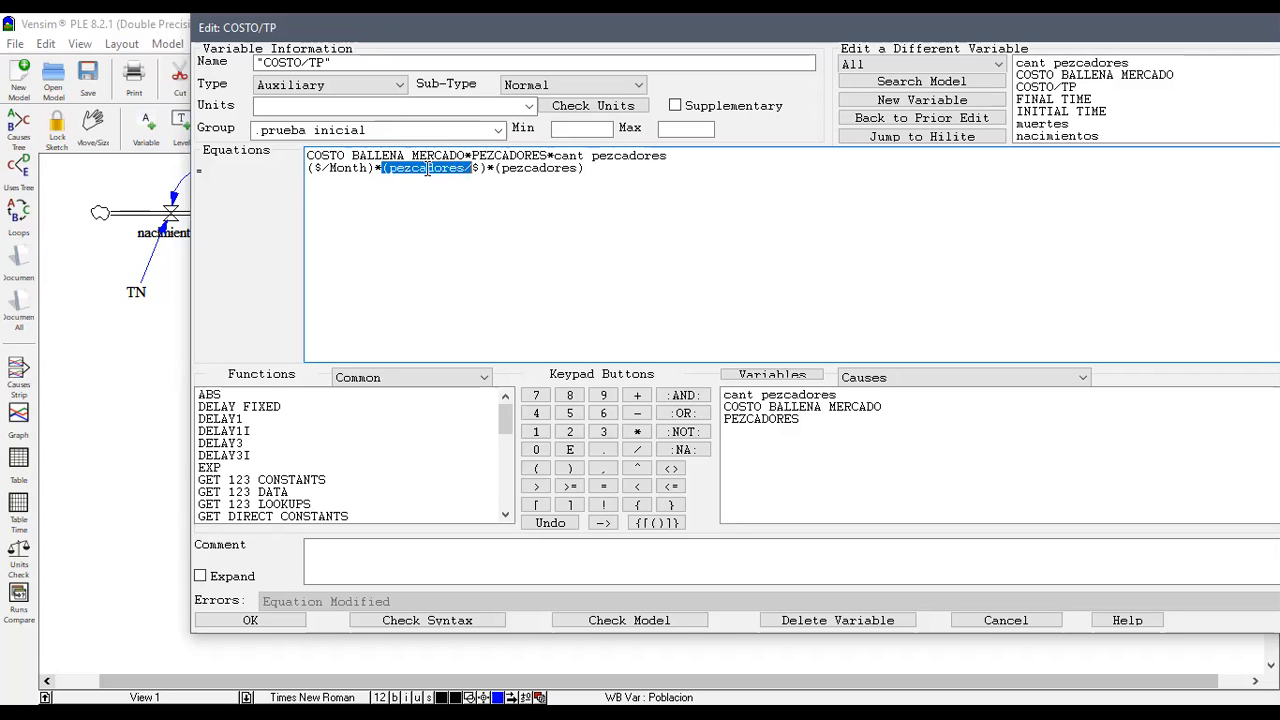
double_click(544, 168)
left_click(347, 168)
double_click(347, 168)
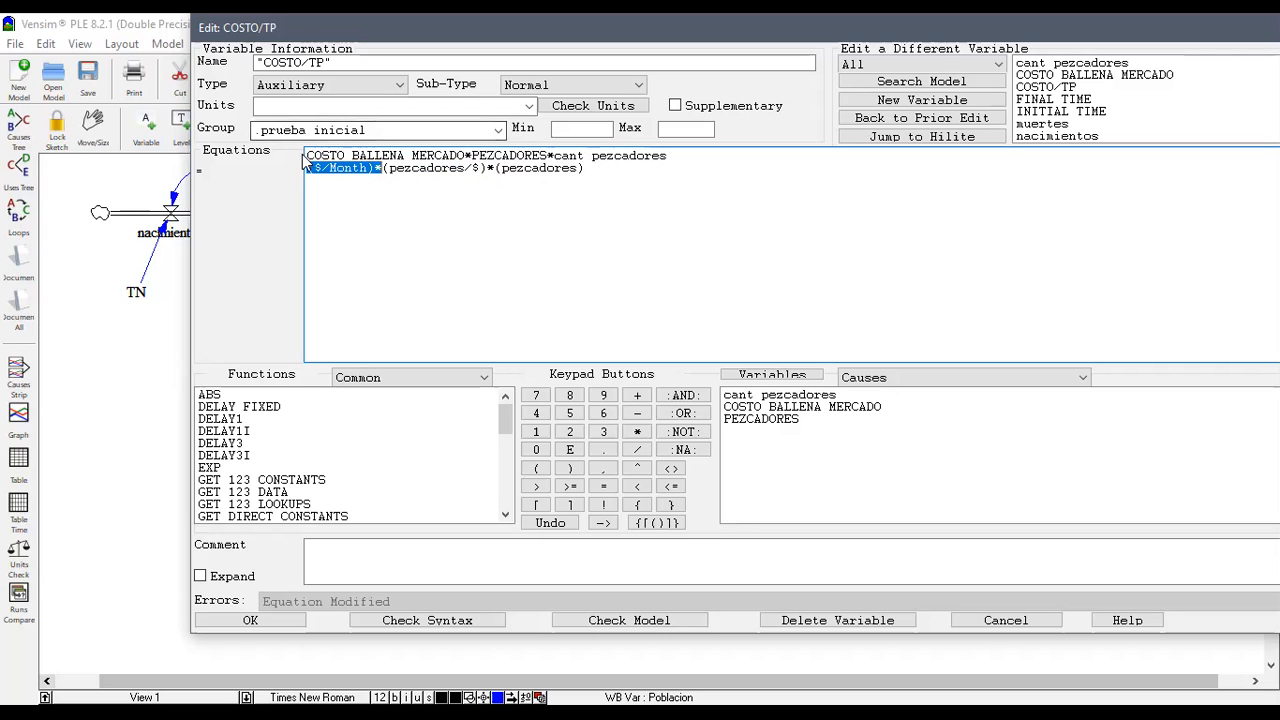
left_click_drag(463, 155, 292, 152)
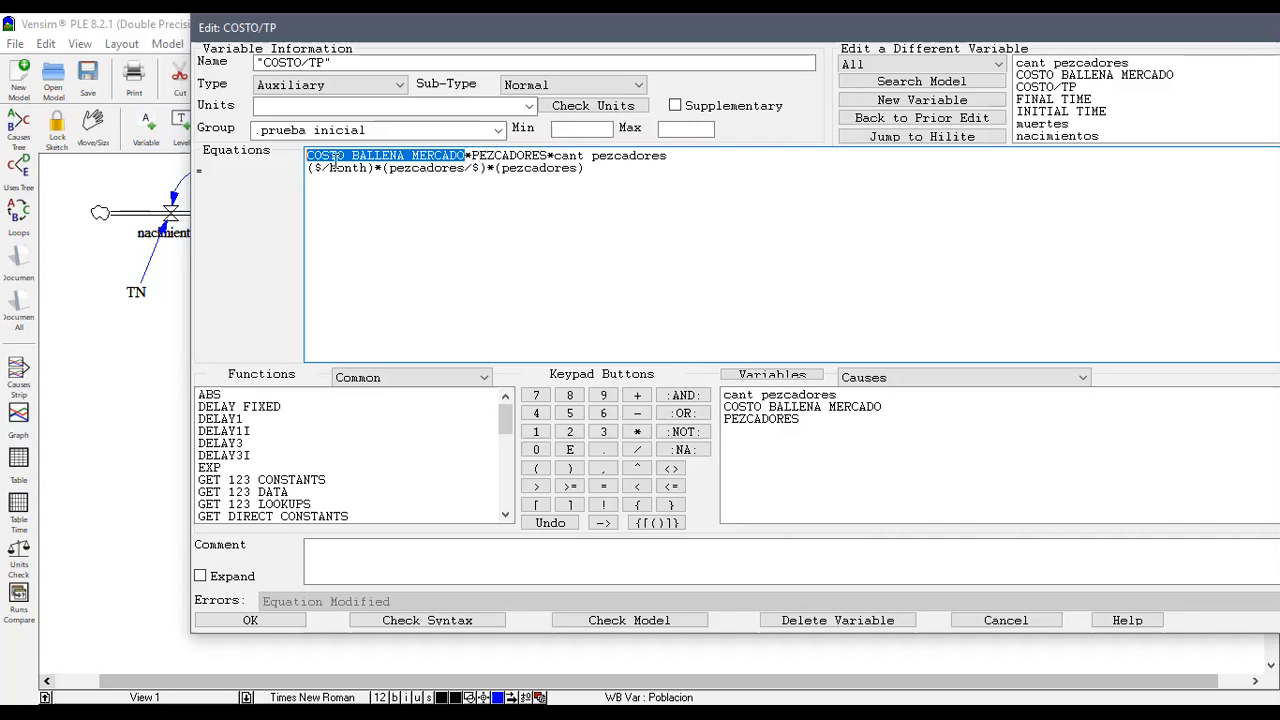
double_click(522, 156)
double_click(522, 156)
double_click(522, 156)
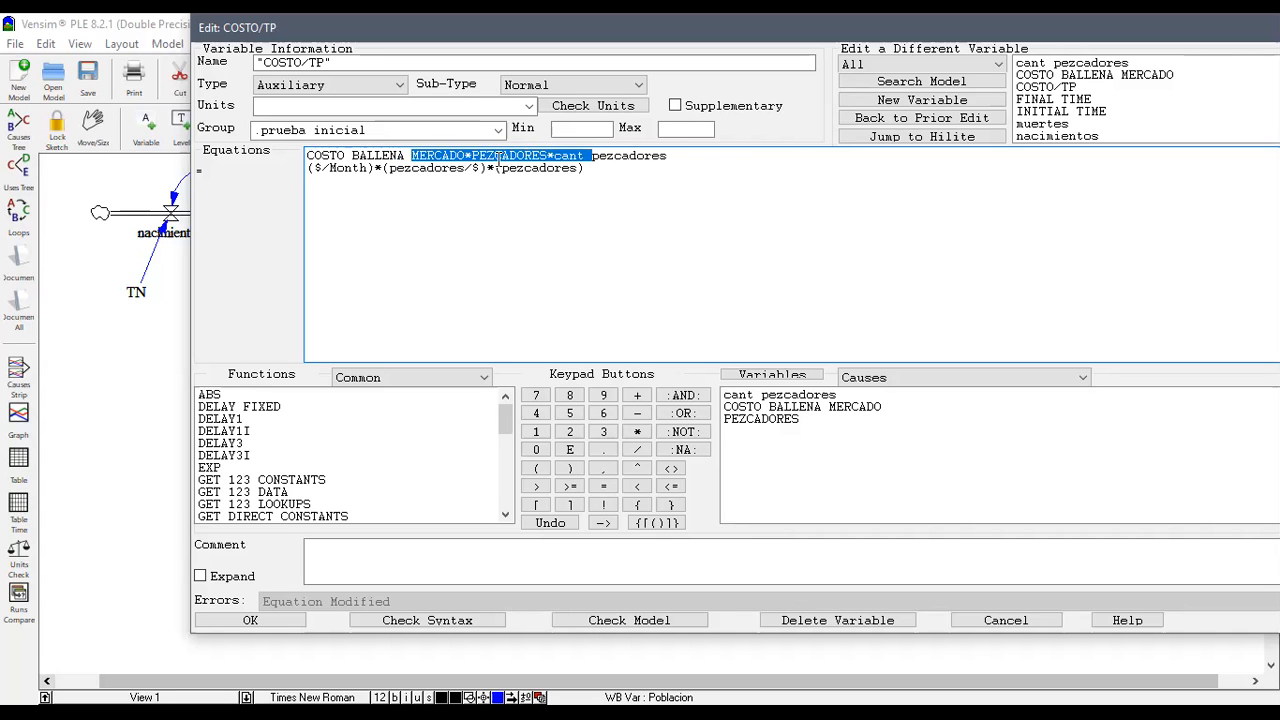
double_click(386, 156)
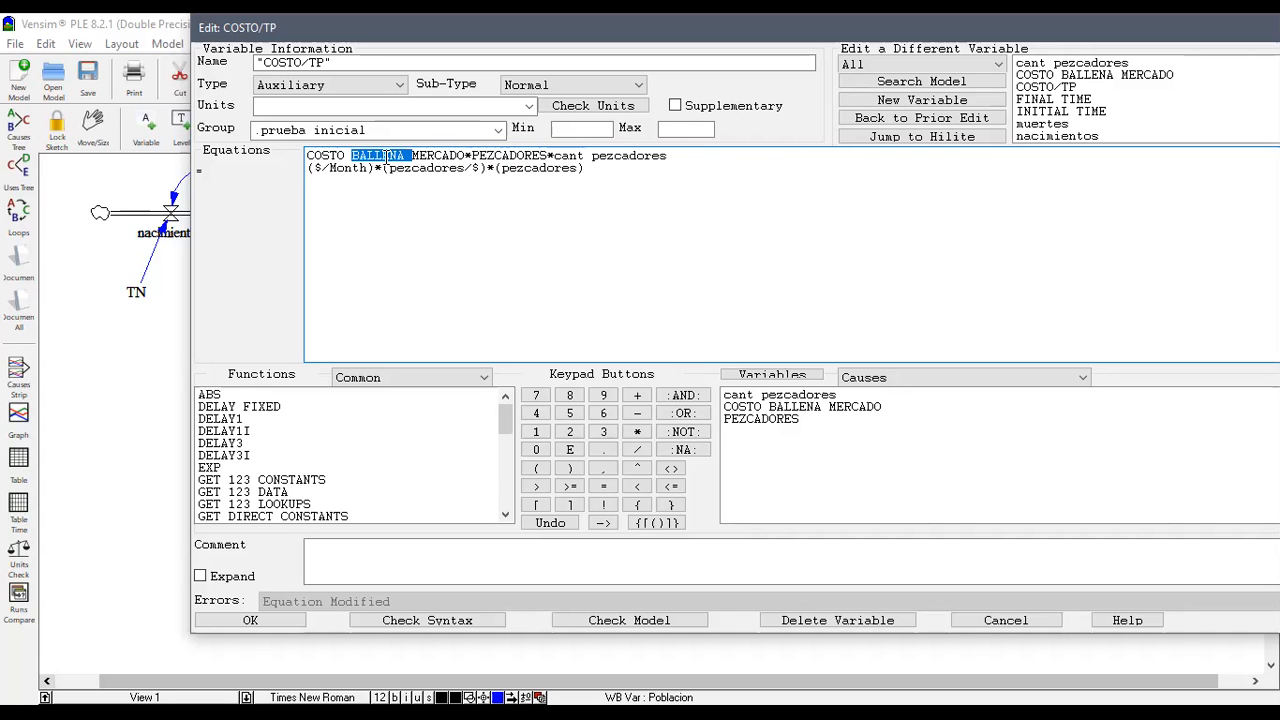
left_click(598, 156)
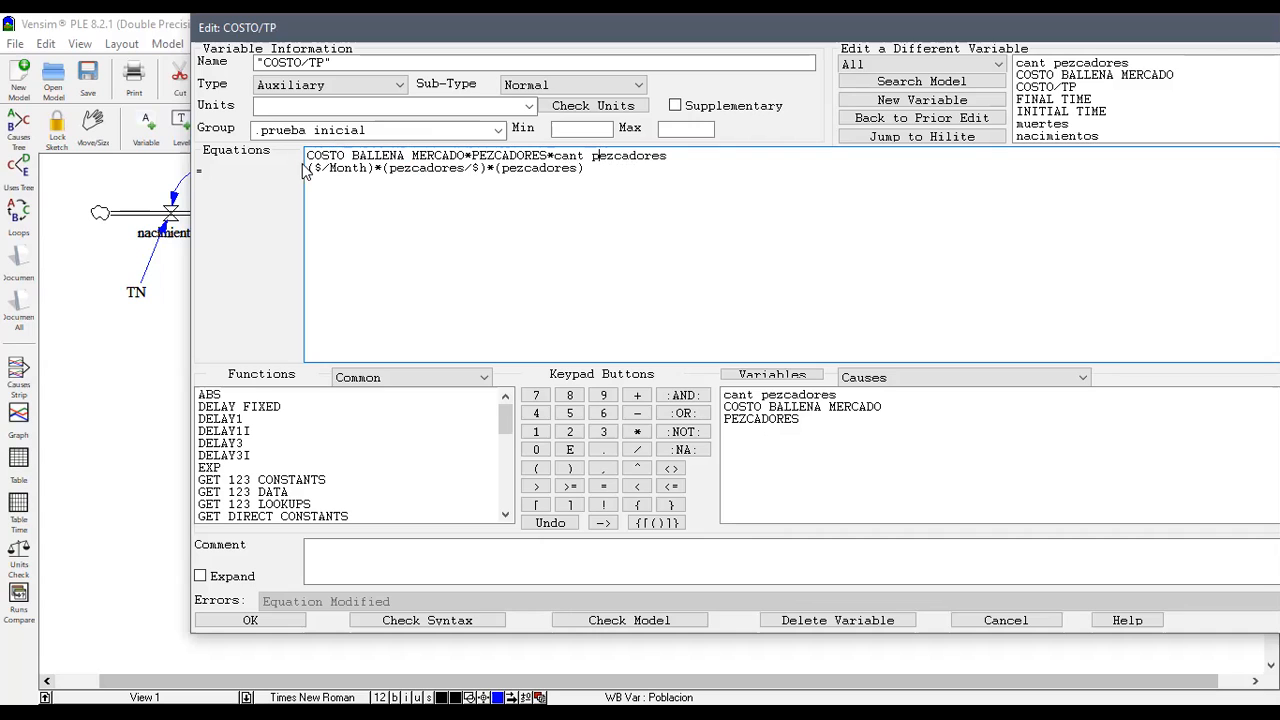
- Delete the unit expression line beneath the COSTO/TP equation and accept the variable's definition
left_click_drag(310, 170, 607, 191)
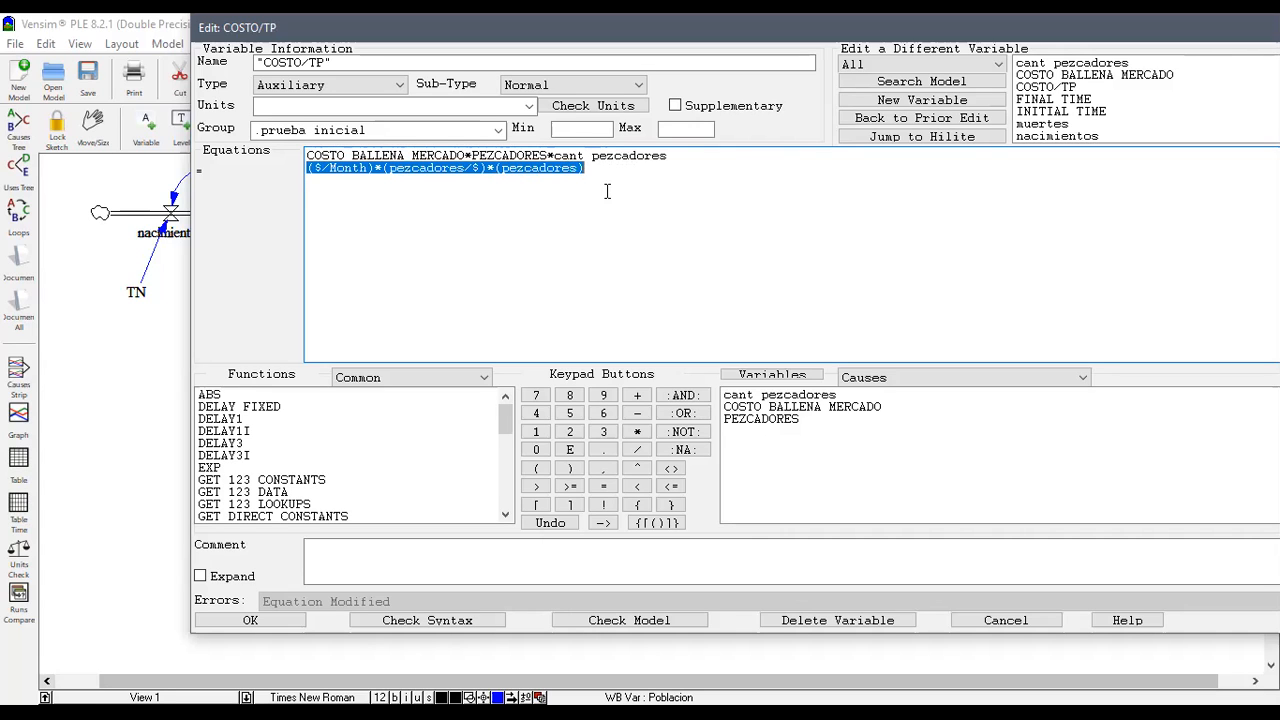
key("Delete")
left_click(234, 622)
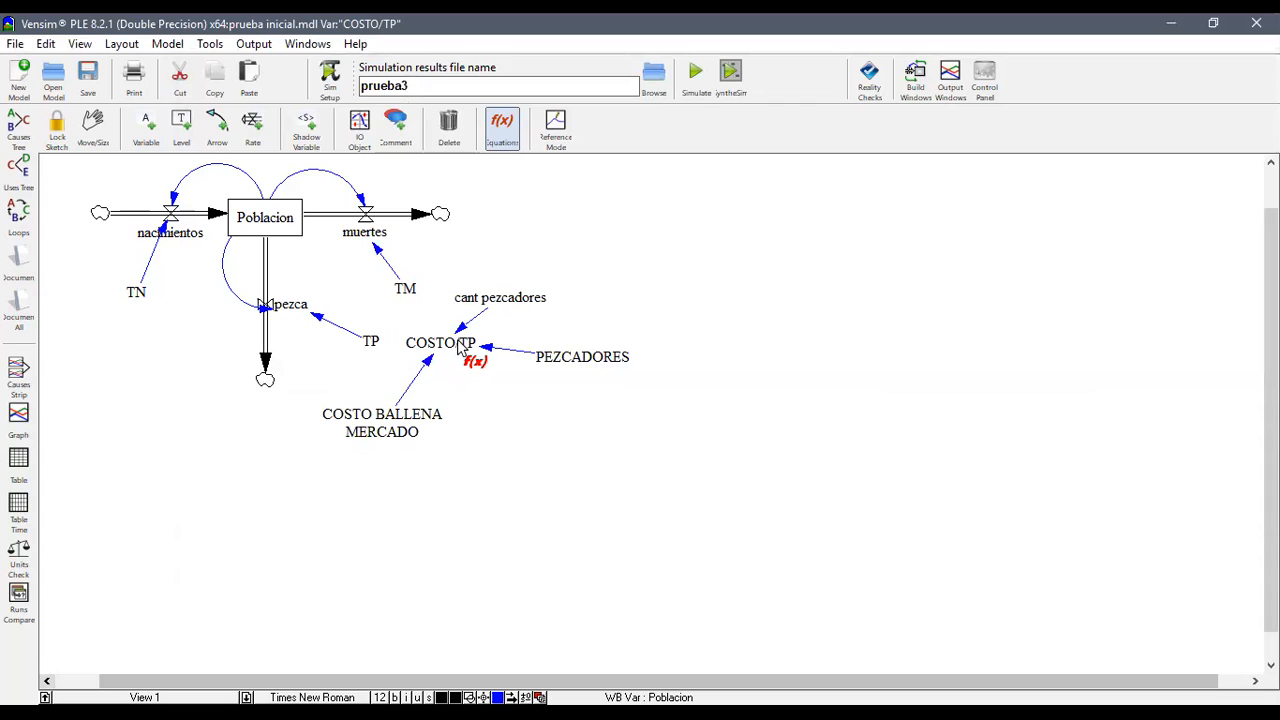
- Delete the TP variable and draw an arrow from COSTO/TP to the pezca flow in its place
left_click(449, 126)
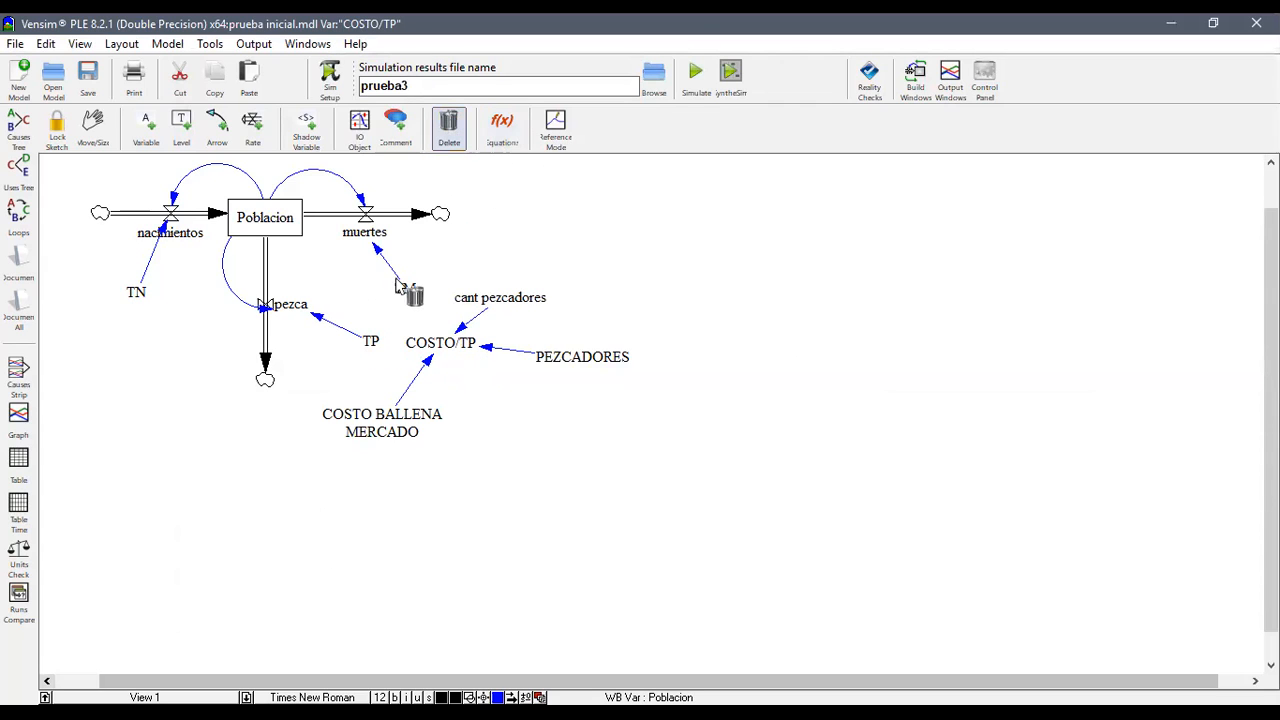
left_click(371, 342)
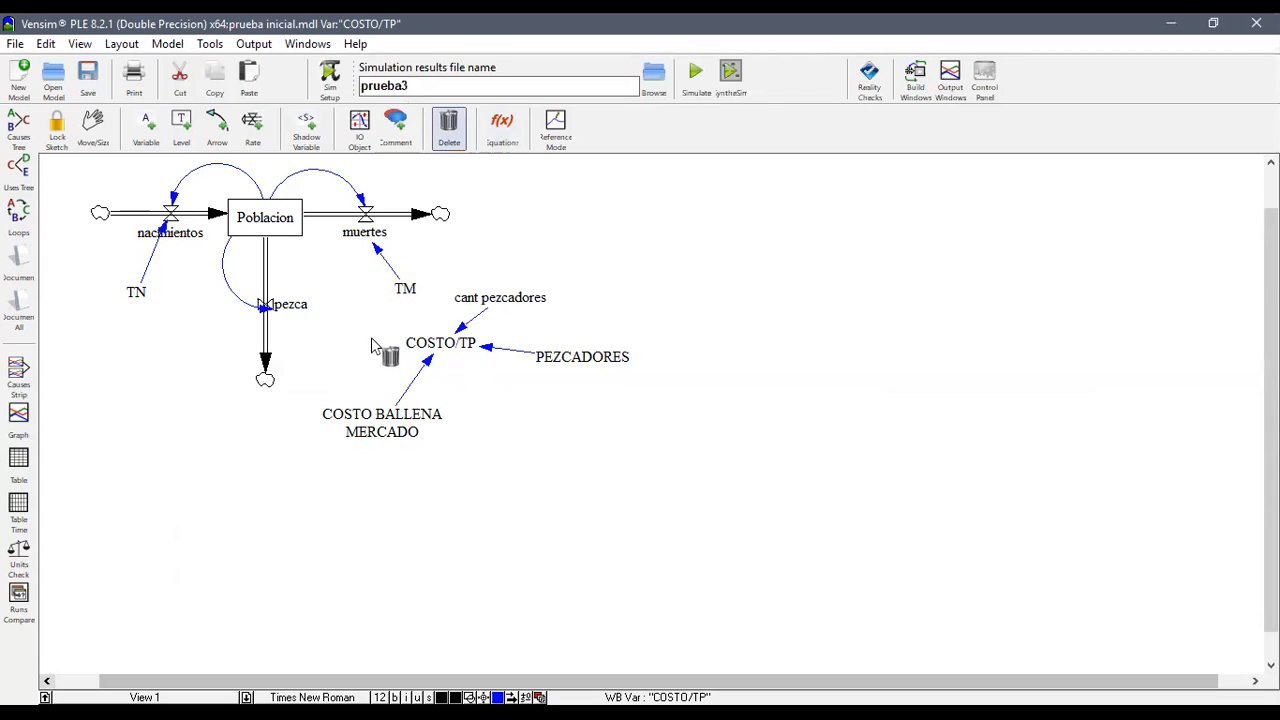
left_click(217, 126)
left_click_drag(458, 348, 292, 305)
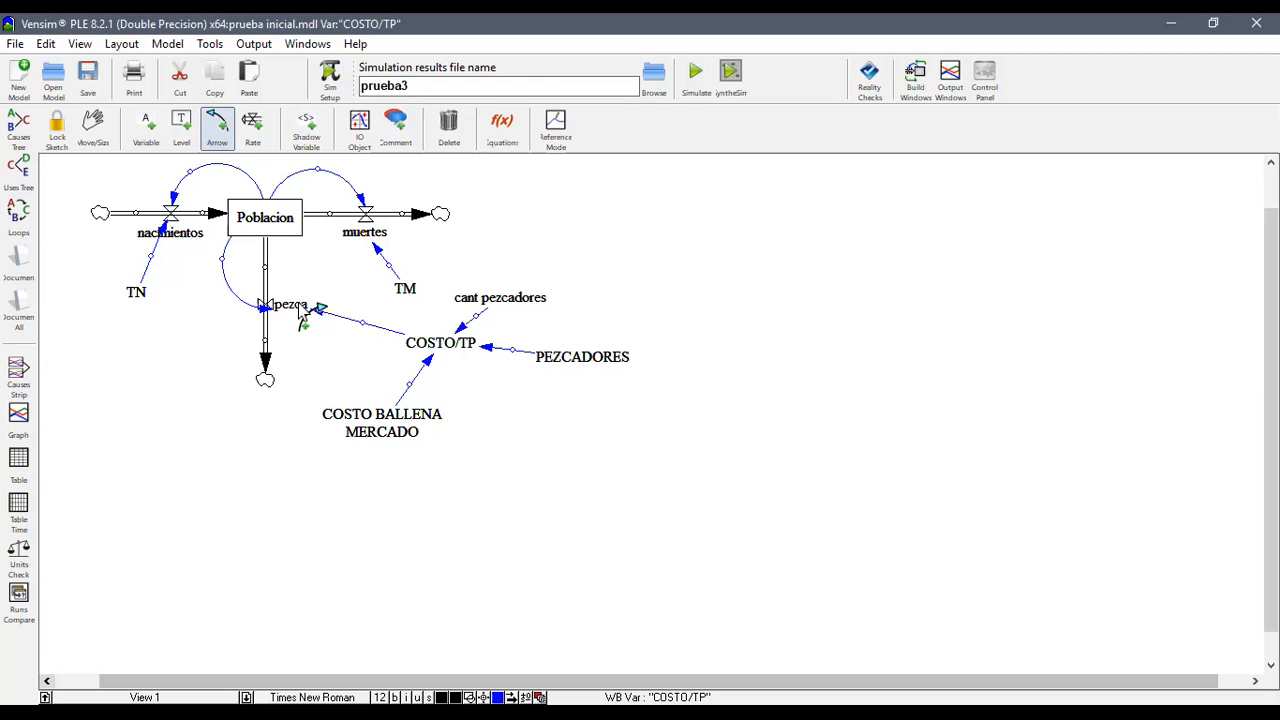
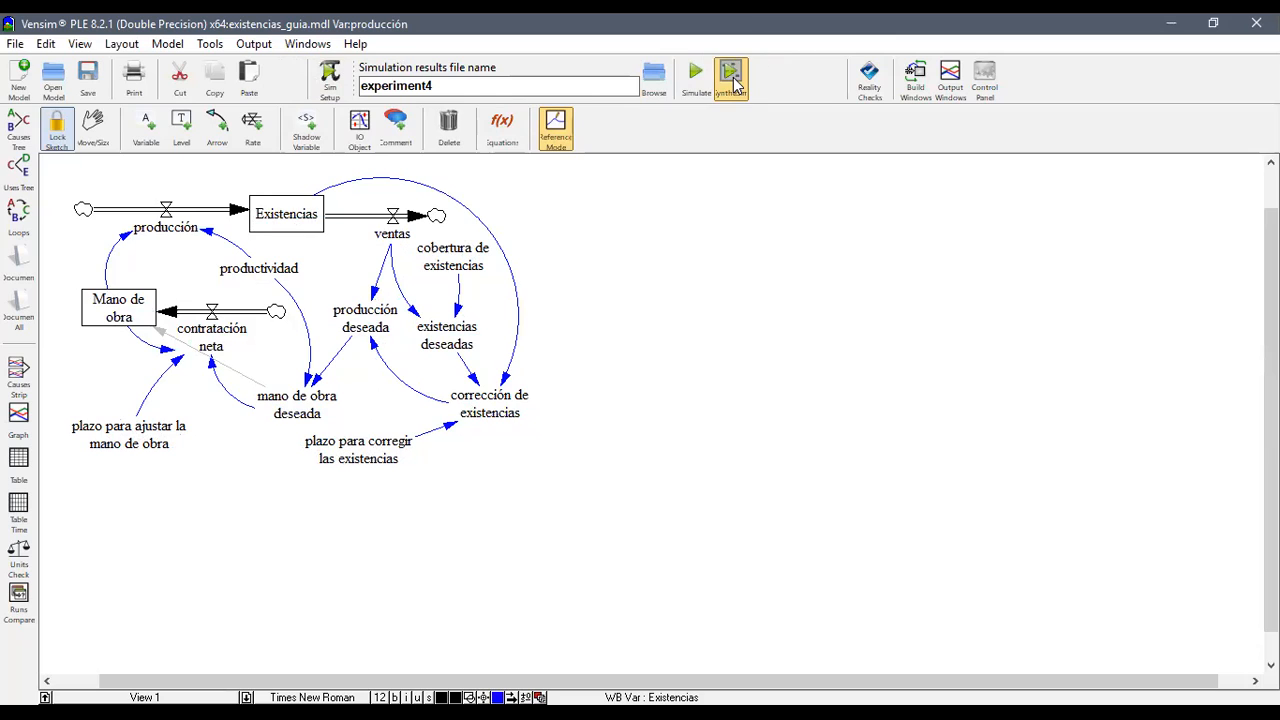
- Run SyntheSim on the existencias_guia model, vary plazo para ajustar la mano de obra to 9.375 and 4.125, and end the session
left_click(731, 78)
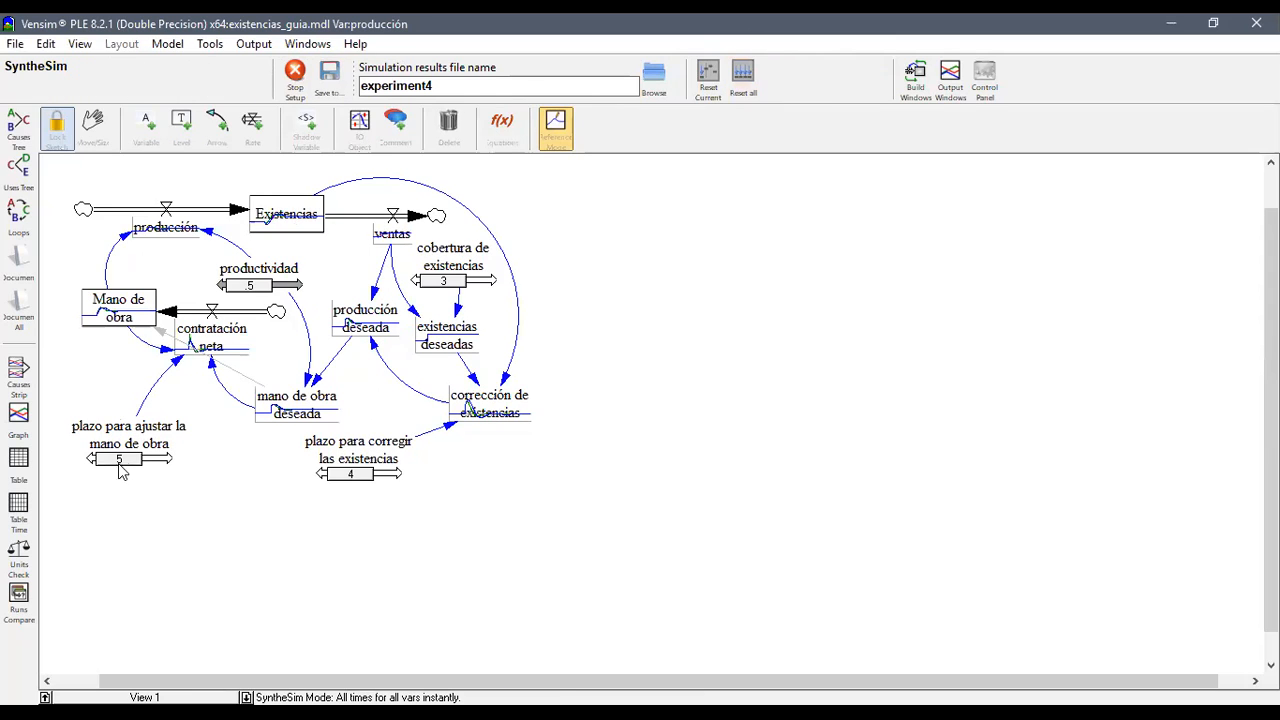
mouse_move(119, 462)
left_mouse_down()
mouse_move(134, 464)
mouse_move(109, 475)
left_mouse_up()
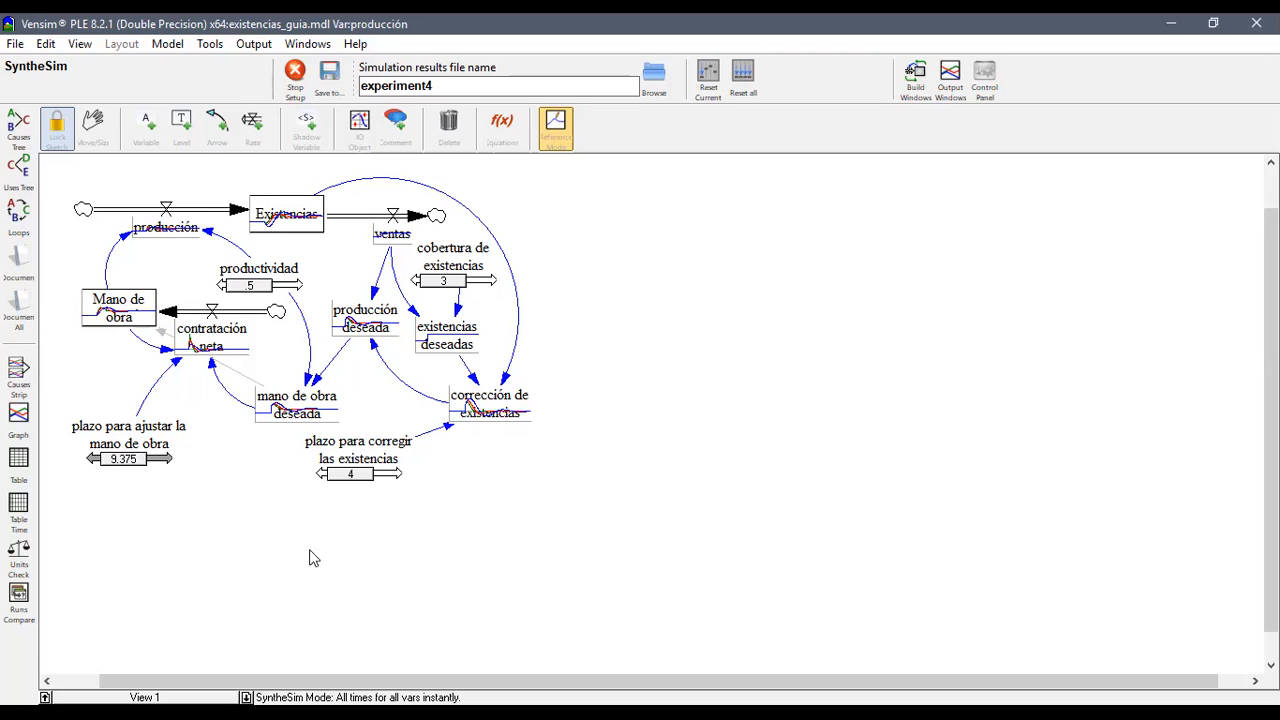
mouse_move(115, 459)
left_mouse_down()
mouse_move(157, 466)
mouse_move(104, 474)
left_mouse_up()
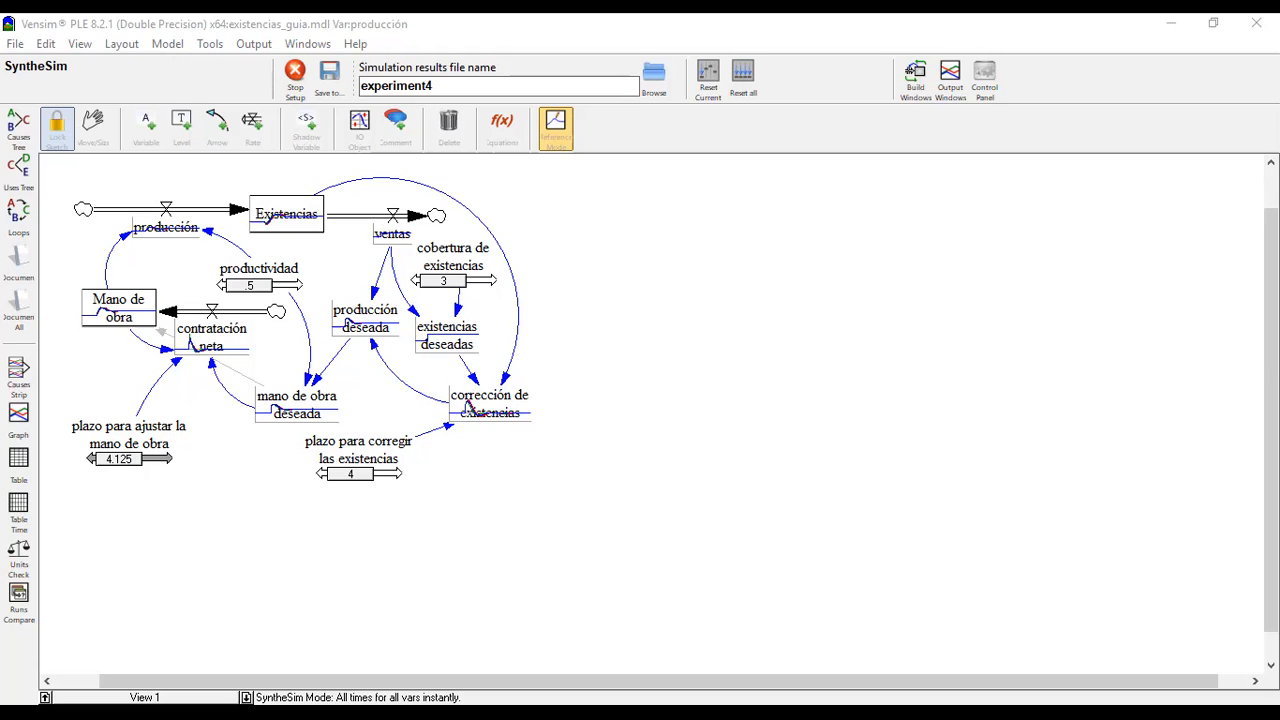
left_click(295, 70)
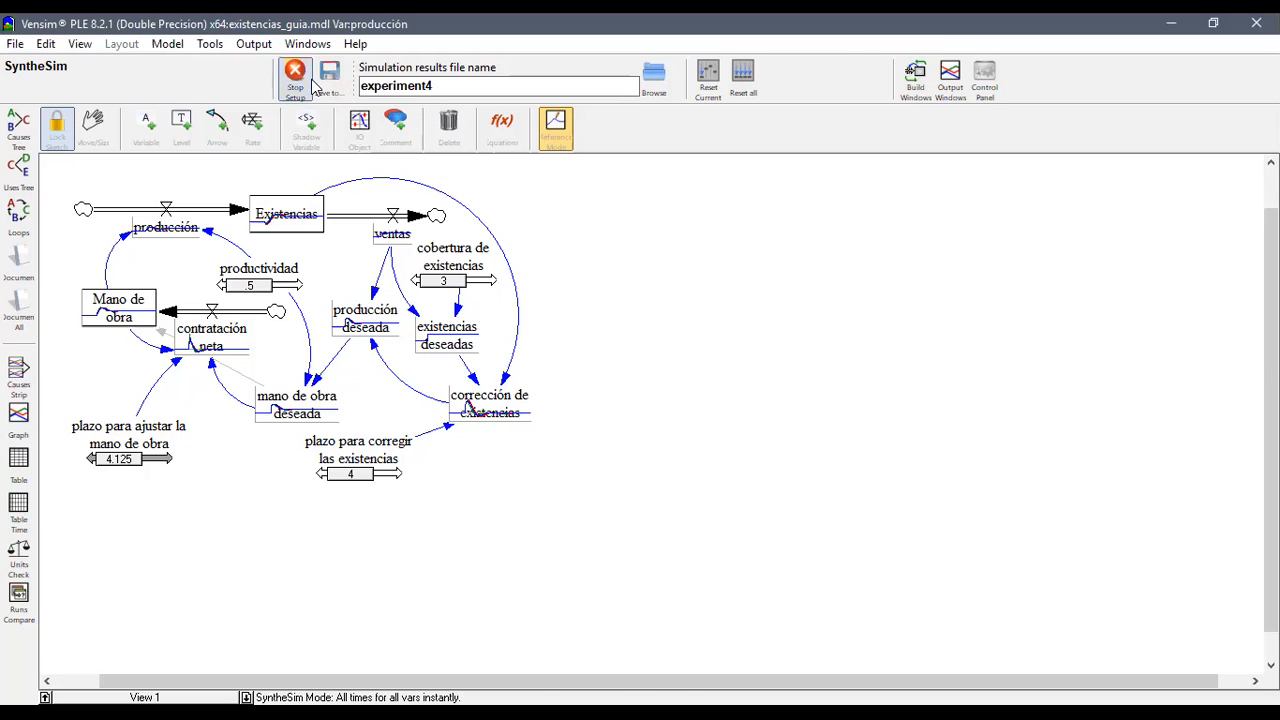
- Examine the causes strip graphs of Existencias for the experiment4, experiment4.vdf and experiment3.vdf runs, and close them
left_click(286, 217)
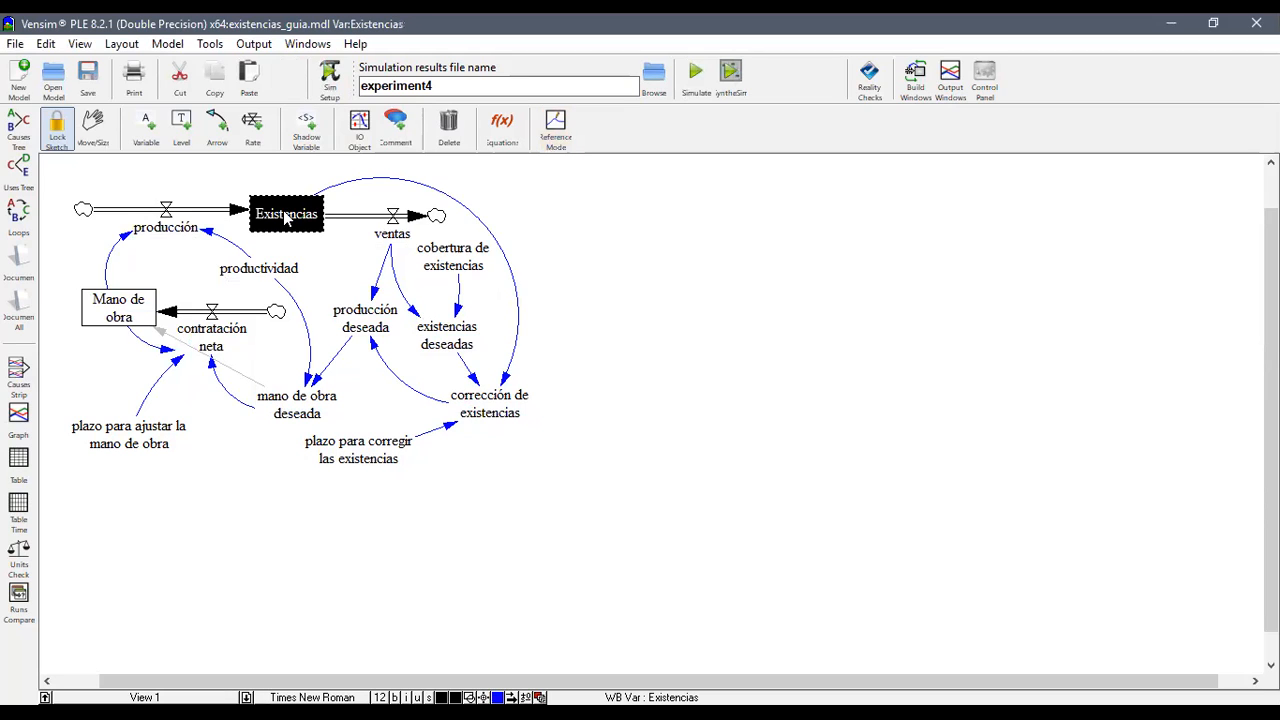
left_click(18, 373)
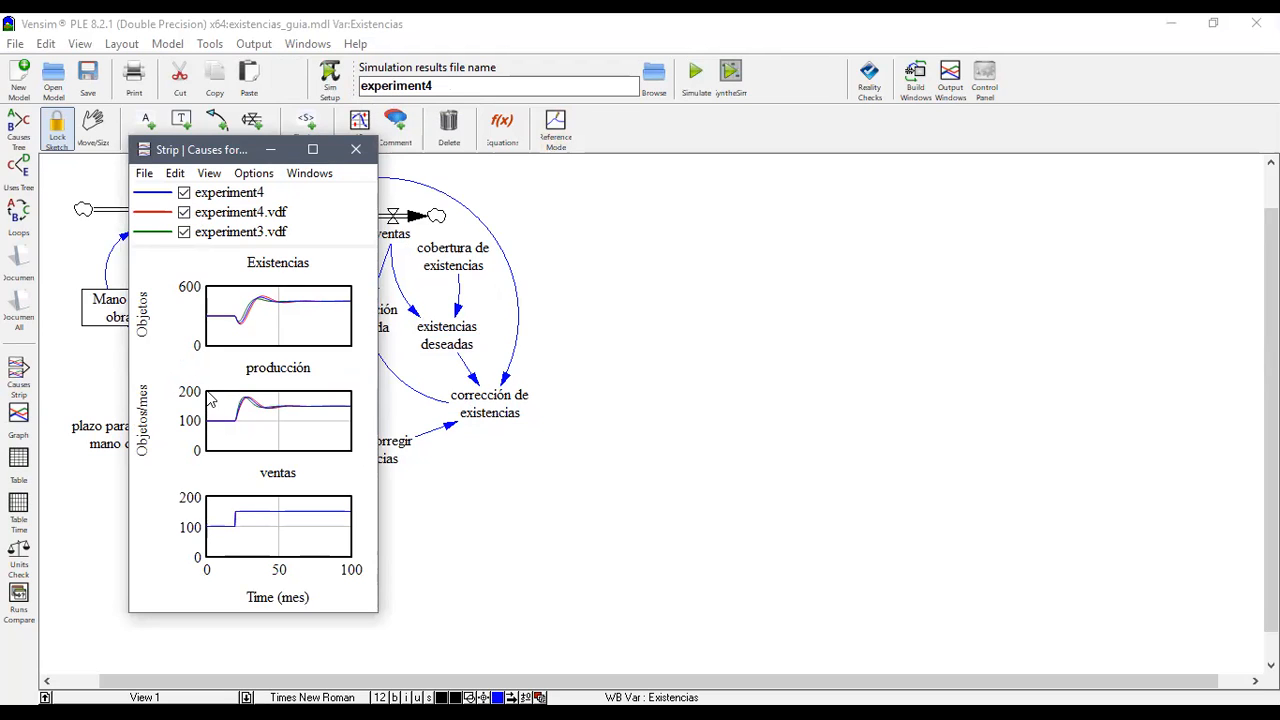
left_click(182, 124)
left_click(275, 221)
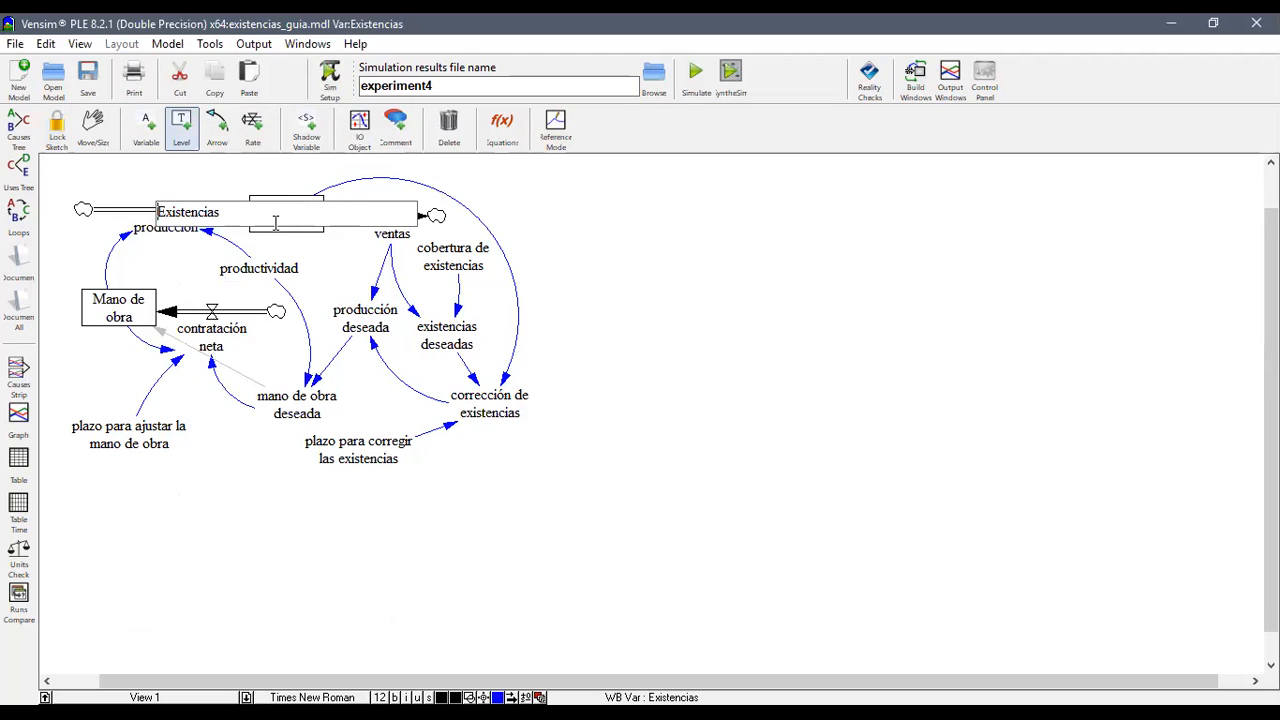
left_click(28, 370)
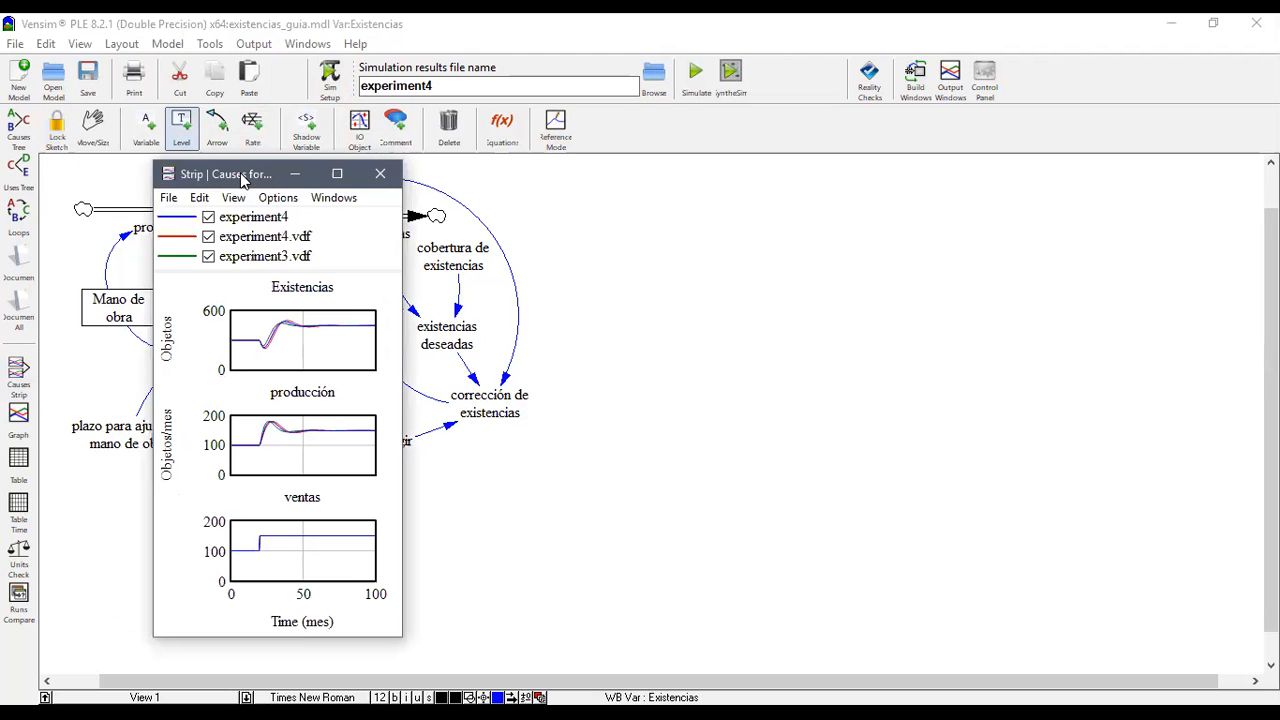
left_click_drag(240, 178, 385, 86)
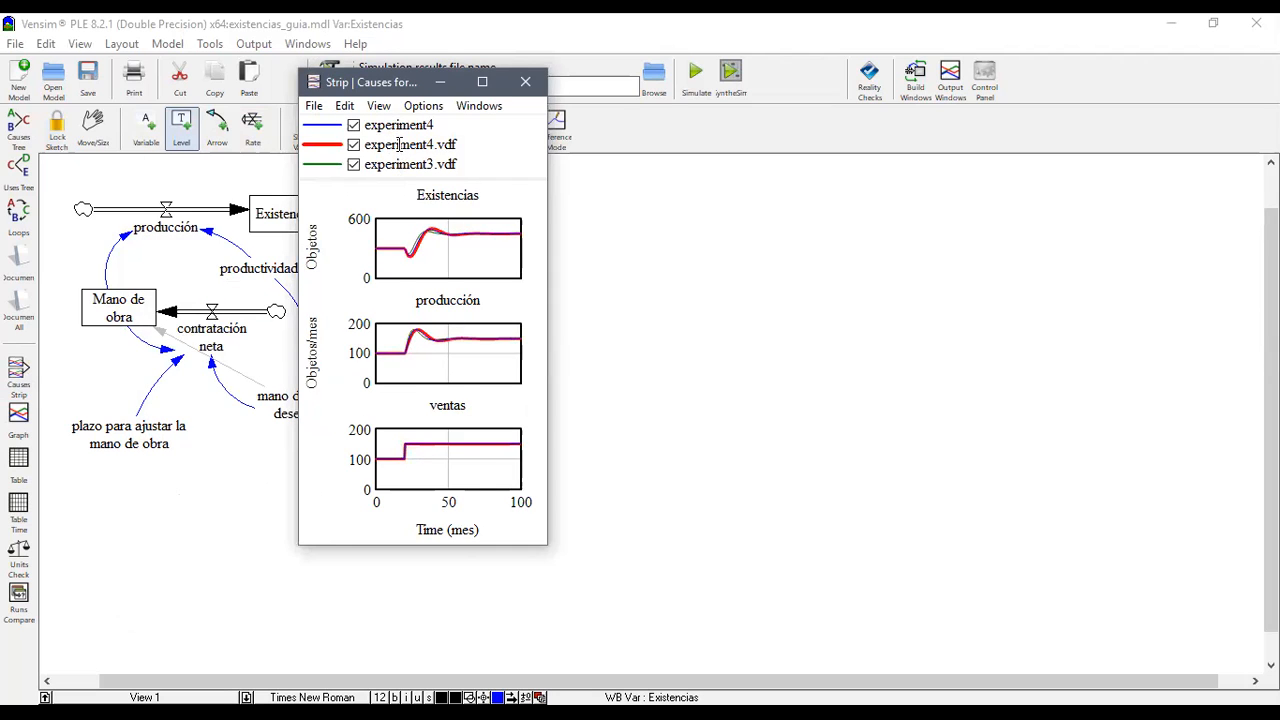
left_click(523, 78)
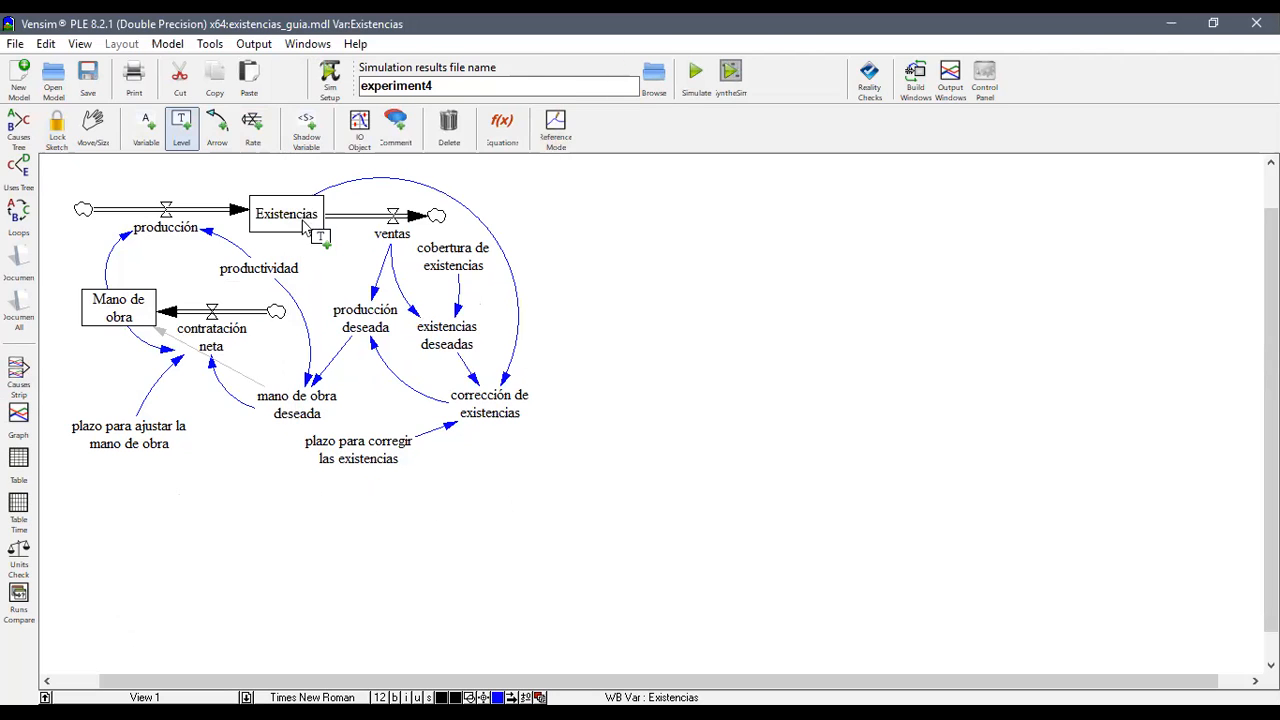
- Examine the causes tree of Existencias beside the diagram, and close it
left_click(28, 138)
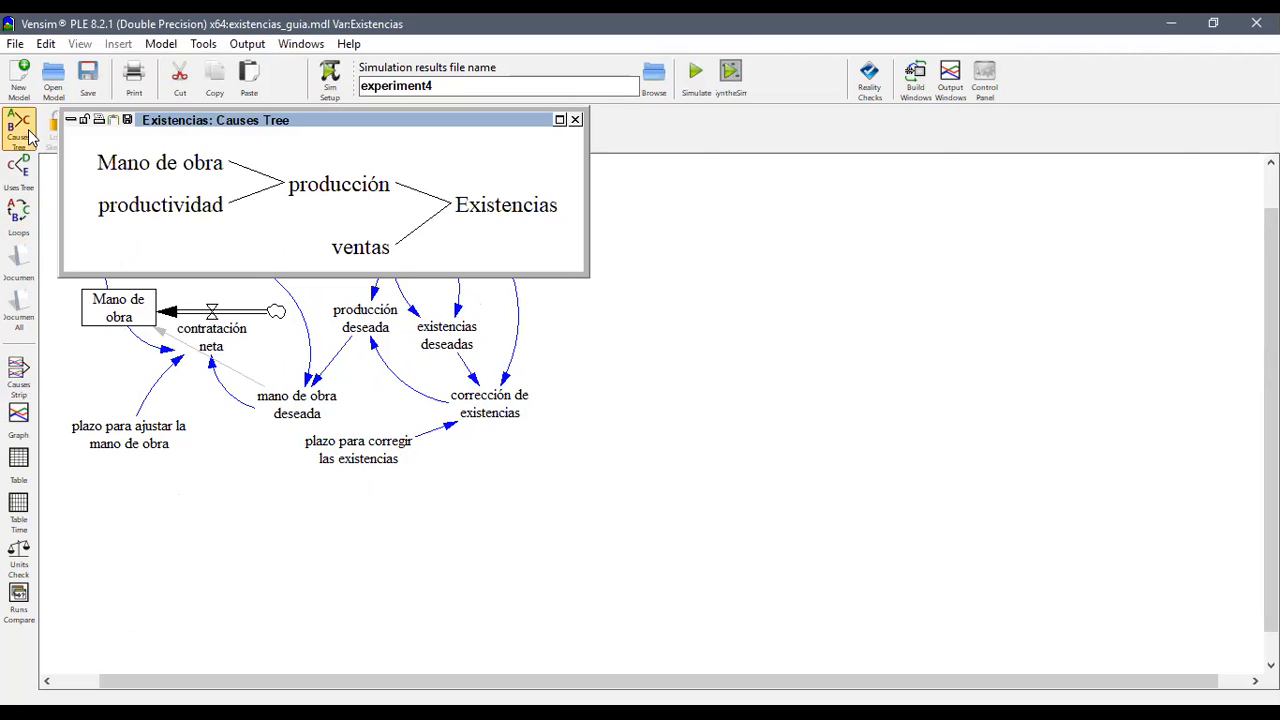
mouse_move(471, 120)
left_mouse_down()
mouse_move(871, 194)
mouse_move(812, 231)
mouse_move(871, 249)
left_mouse_up()
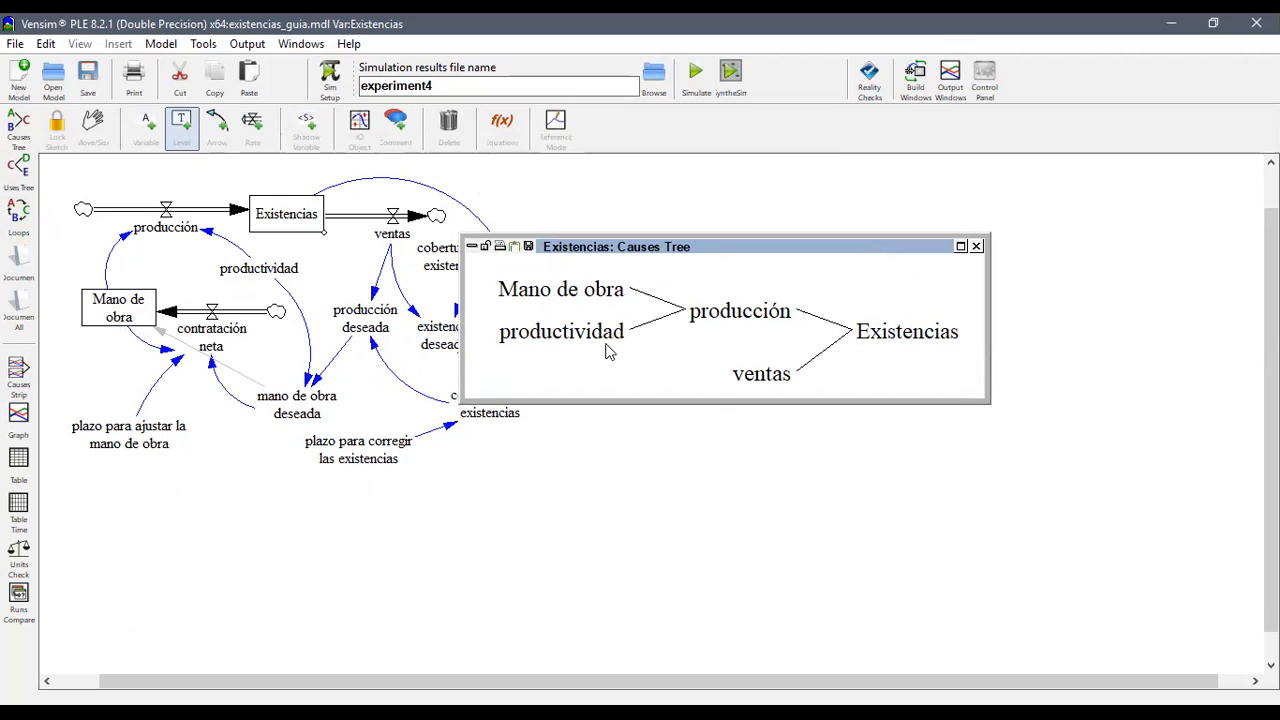
left_click(977, 247)
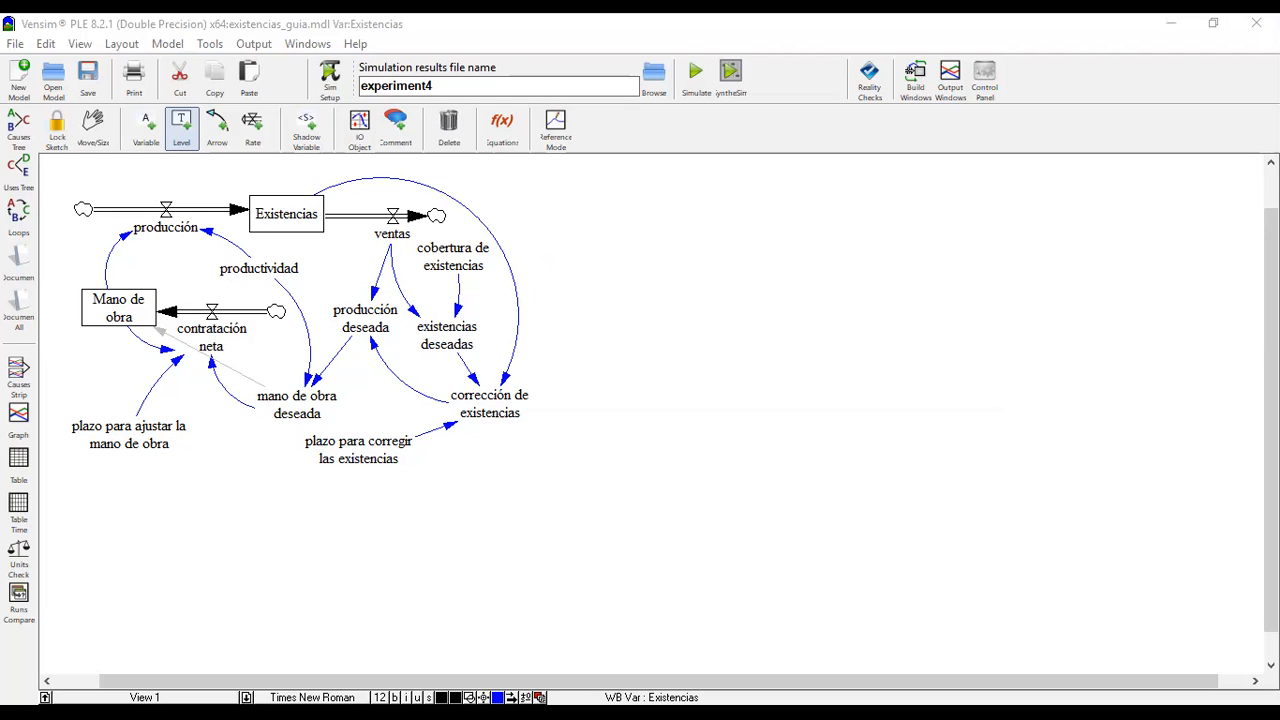
- Reopen the causes tree of Existencias, replace it with its uses tree, and close that too
left_click(286, 213)
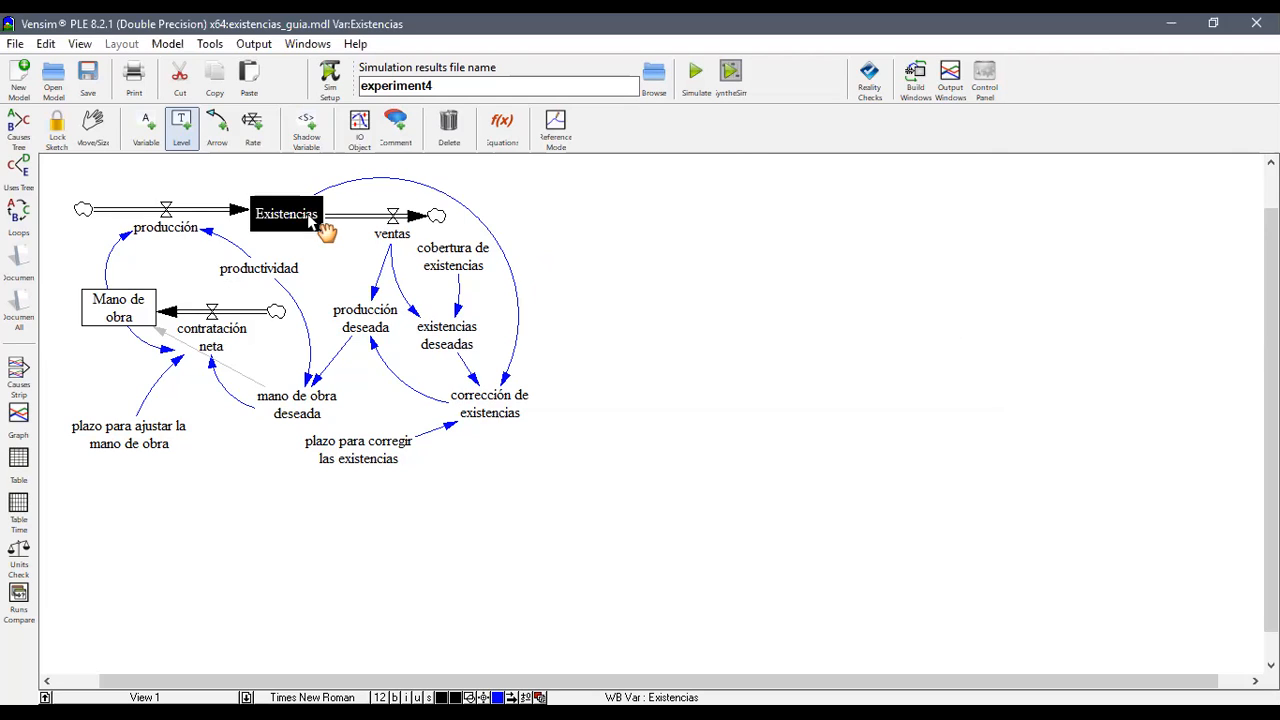
left_click(22, 128)
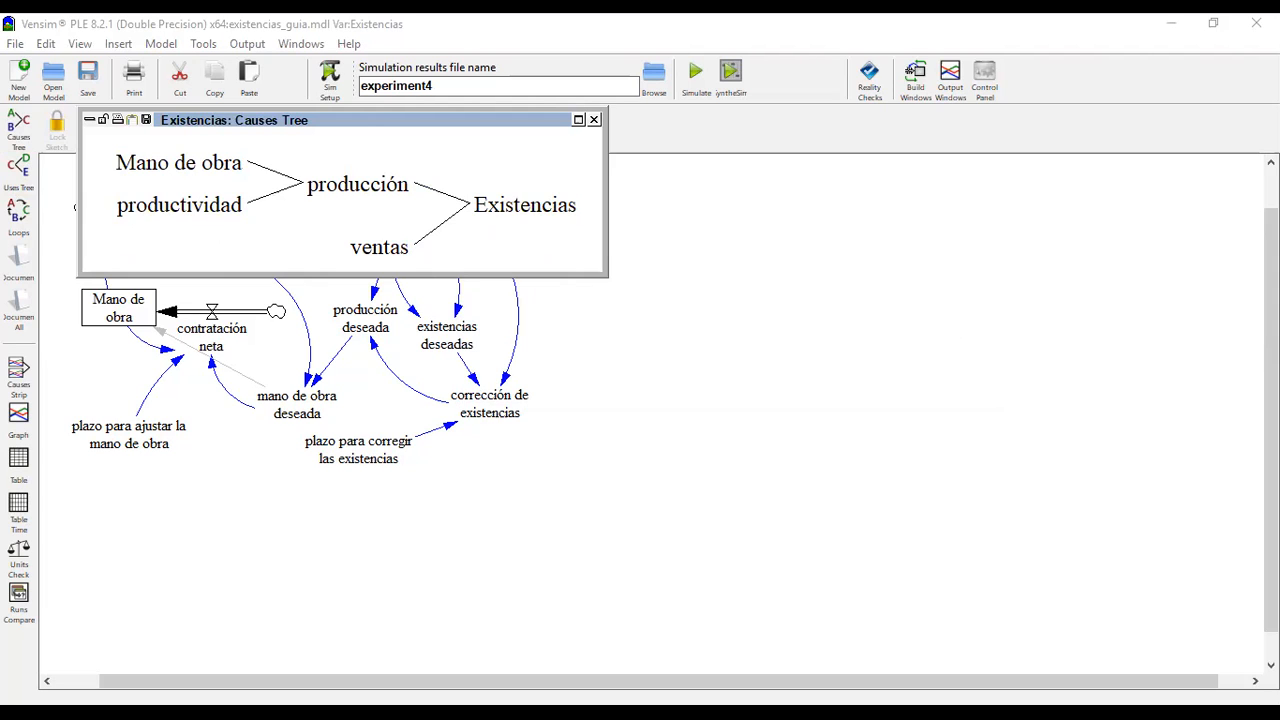
left_click_drag(605, 112, 605, 114)
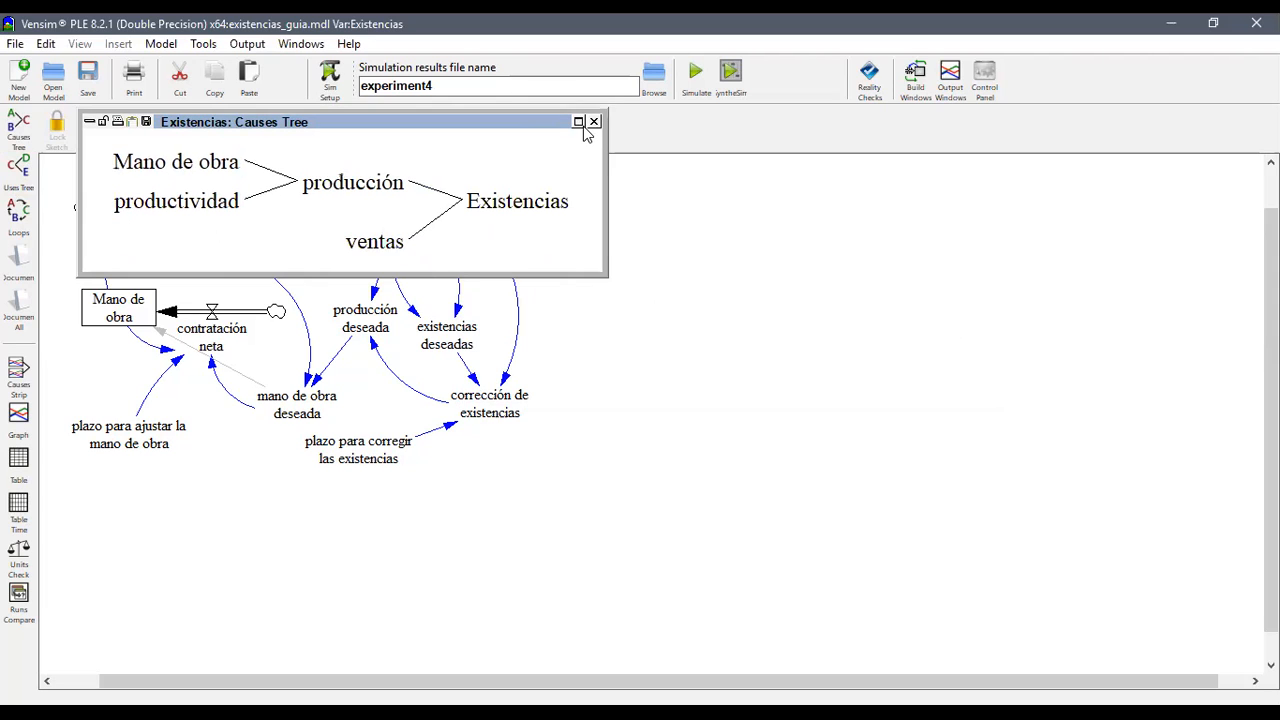
left_click(593, 121)
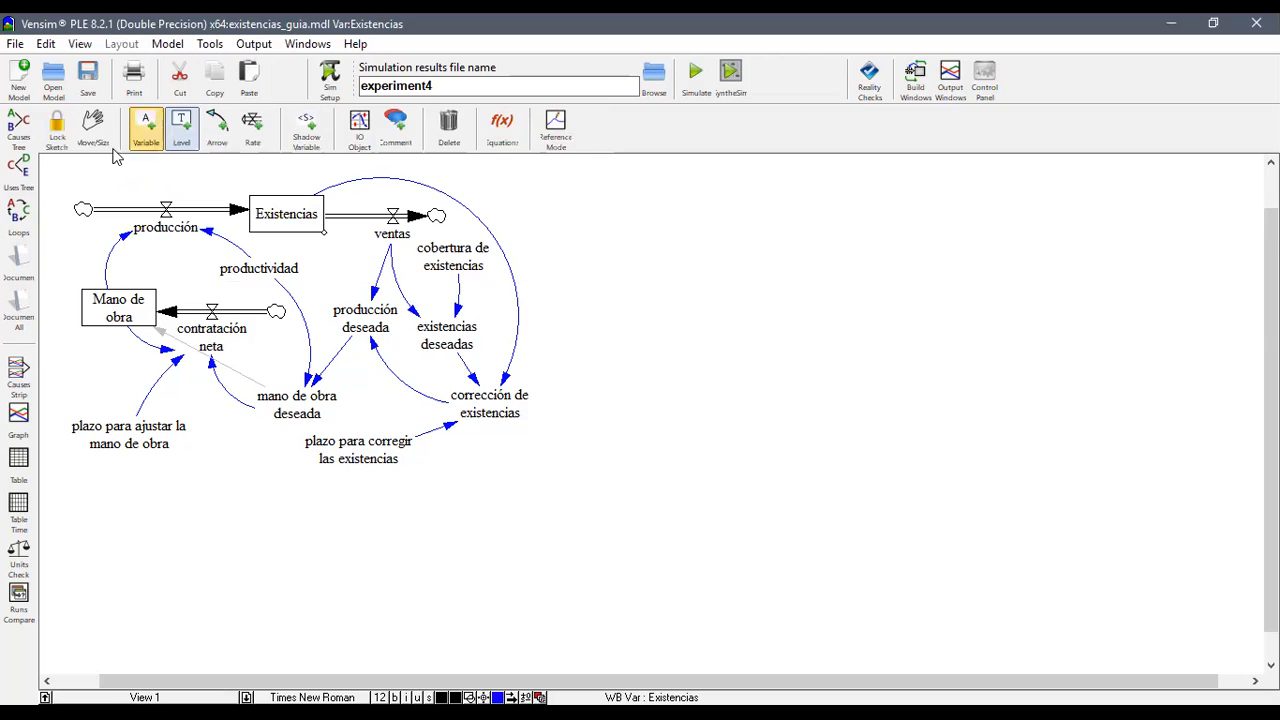
left_click(19, 170)
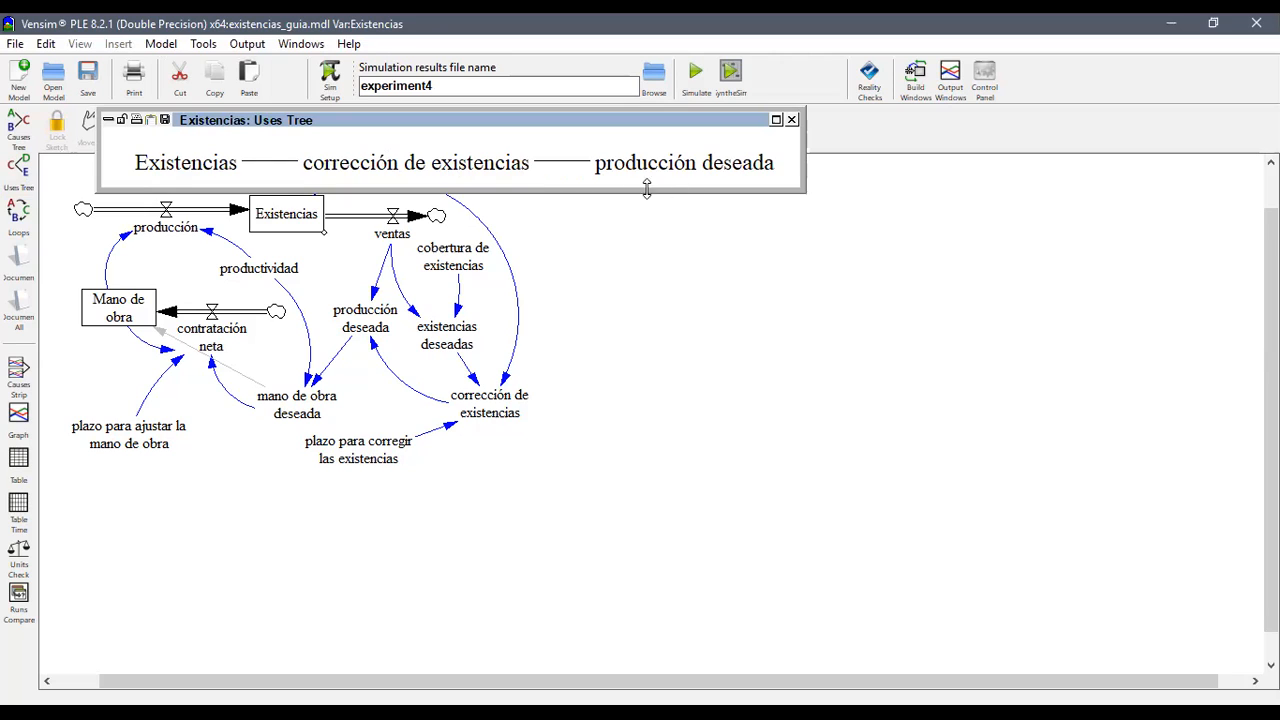
left_click(792, 120)
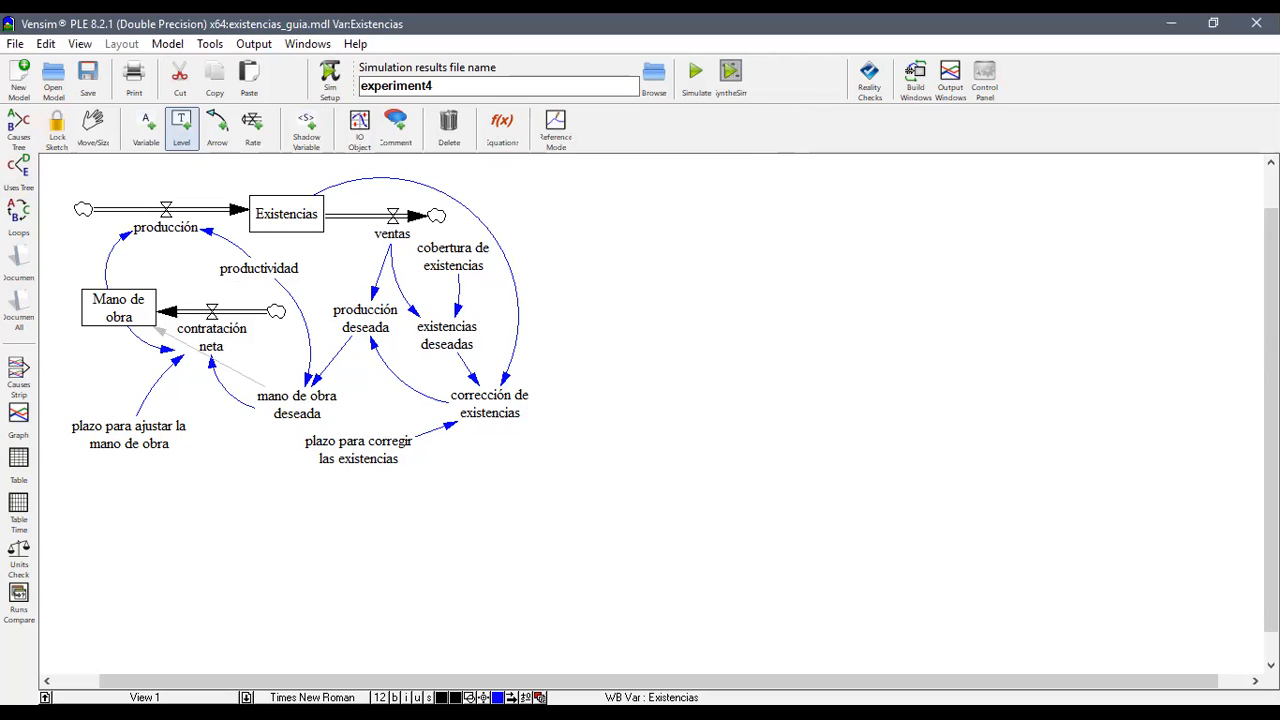
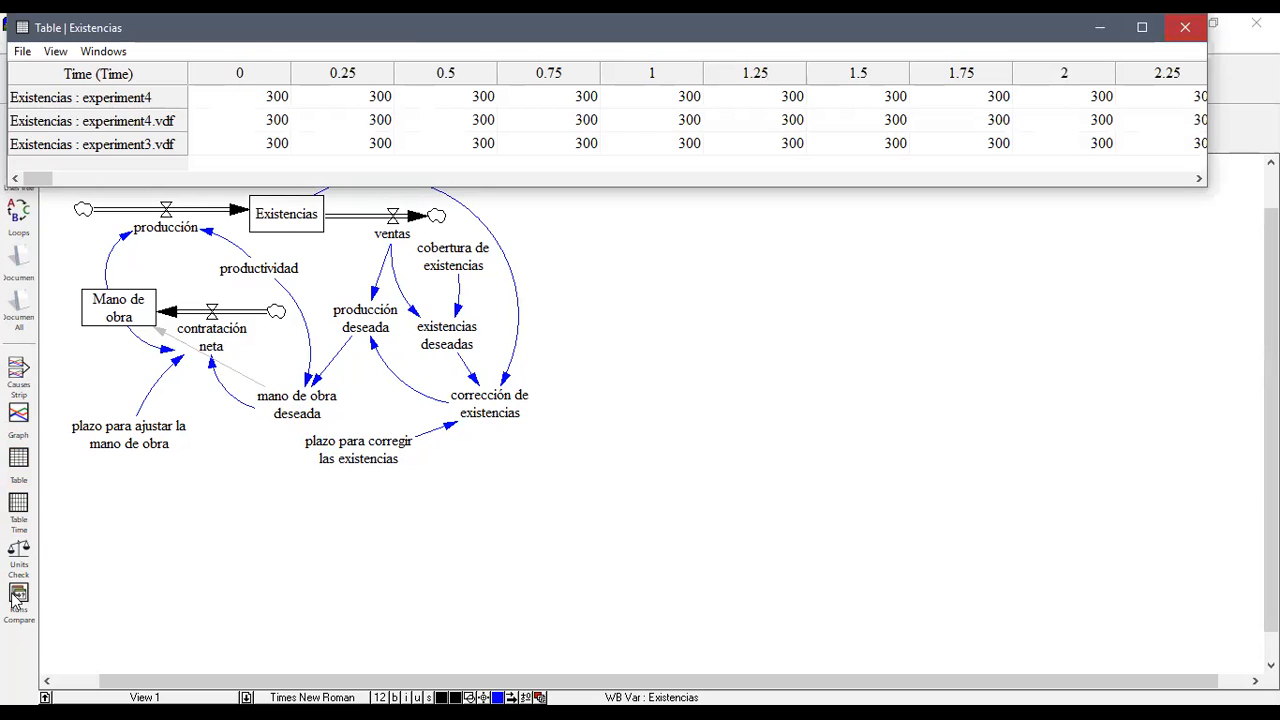
- Show the Existencias values of the loaded runs in a table with time running down
left_click(18, 506)
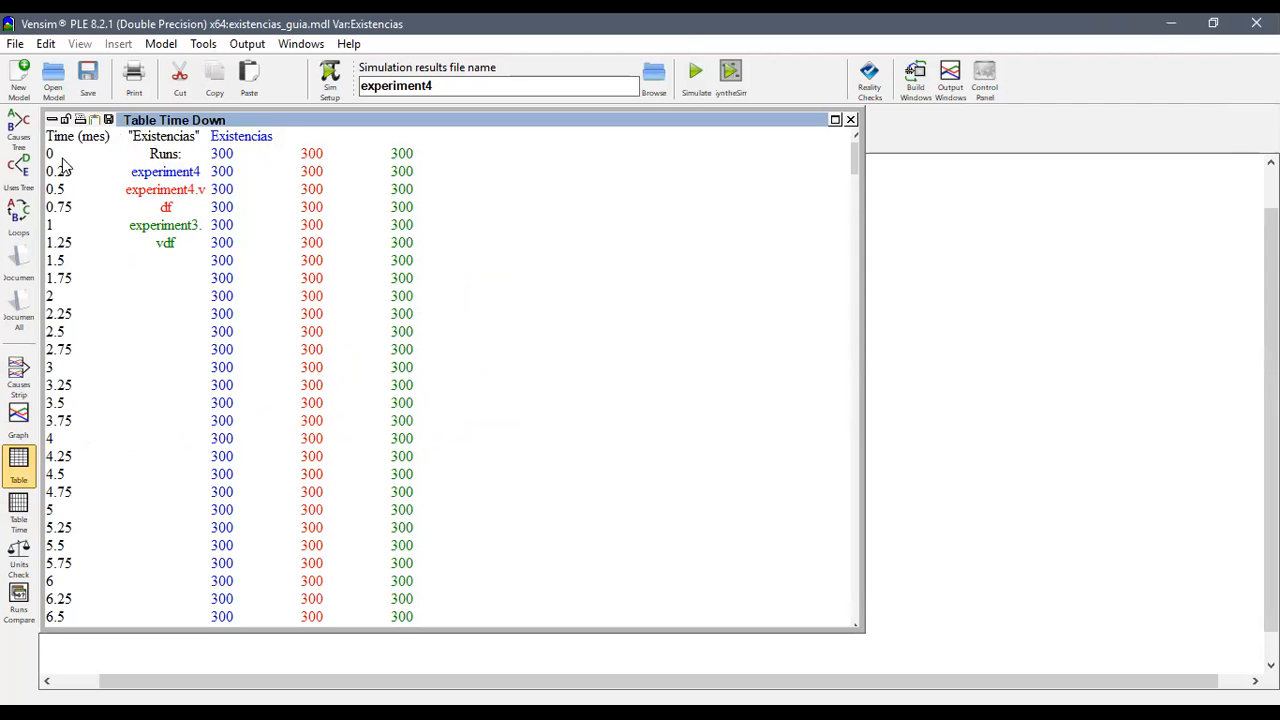
- Check the model's TIME STEP setting in the time bounds, and leave the settings without changes
left_click(161, 44)
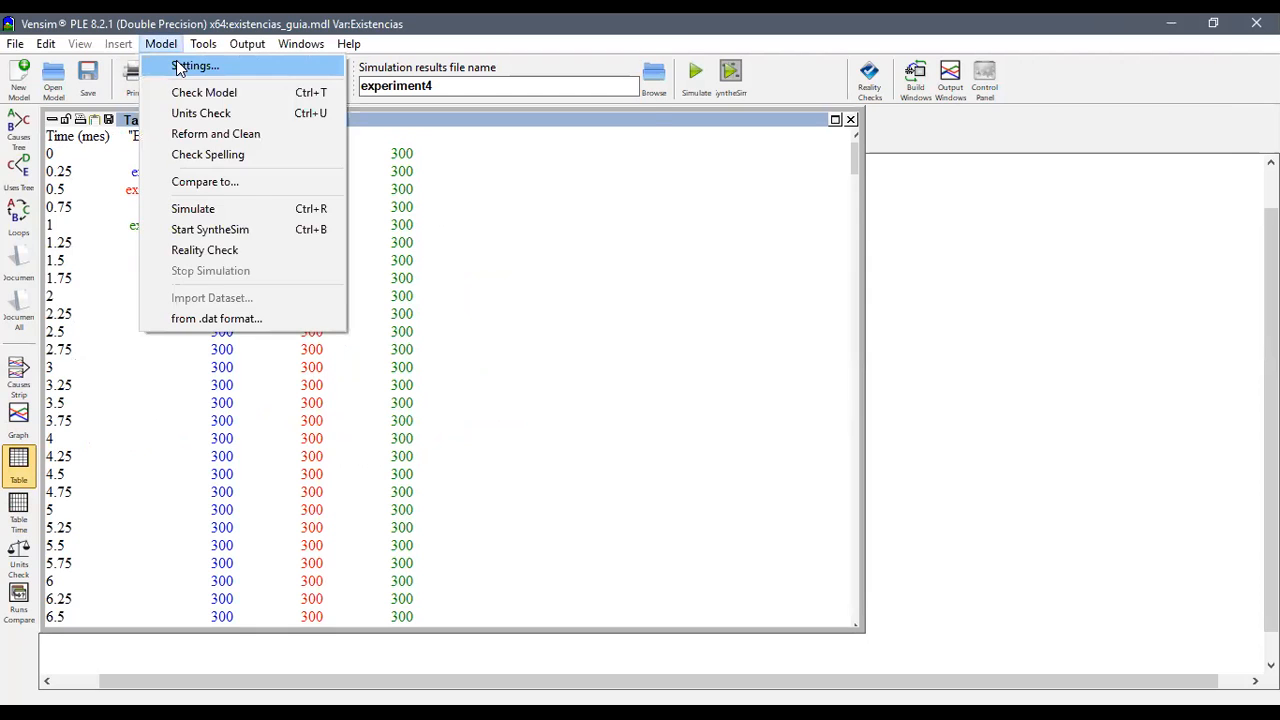
left_click(214, 63)
double_click(255, 222)
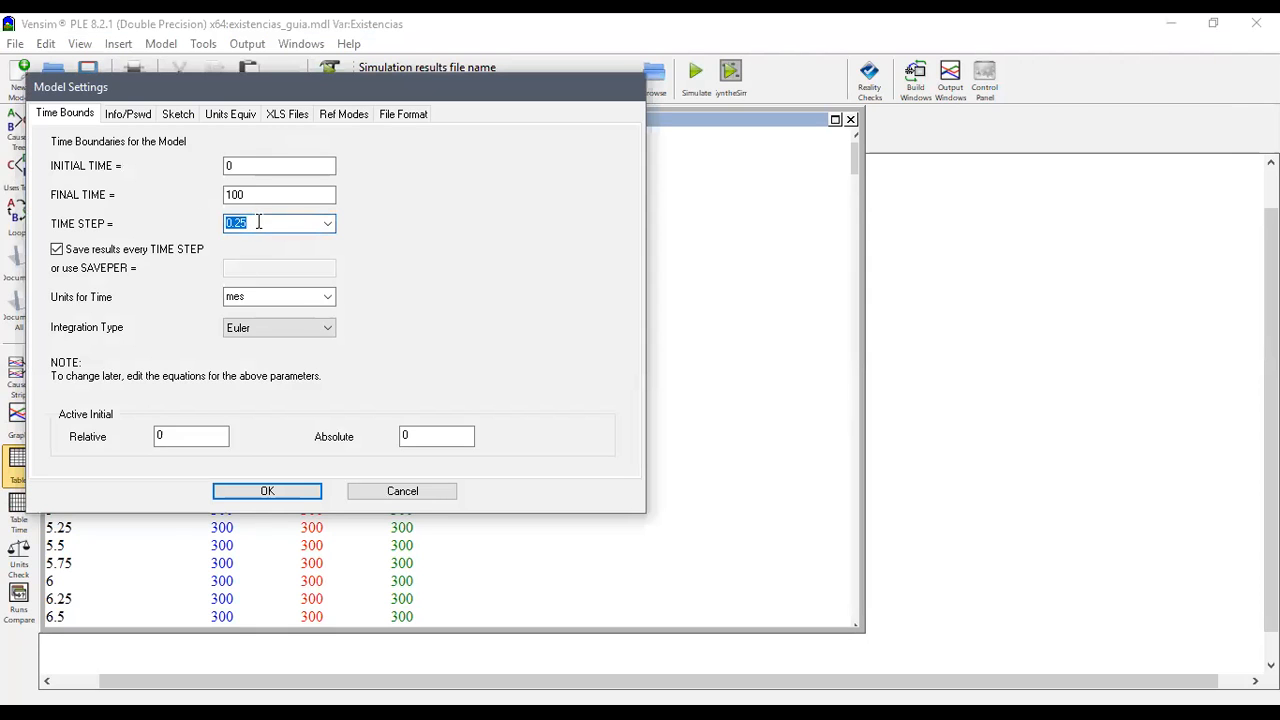
left_click(429, 493)
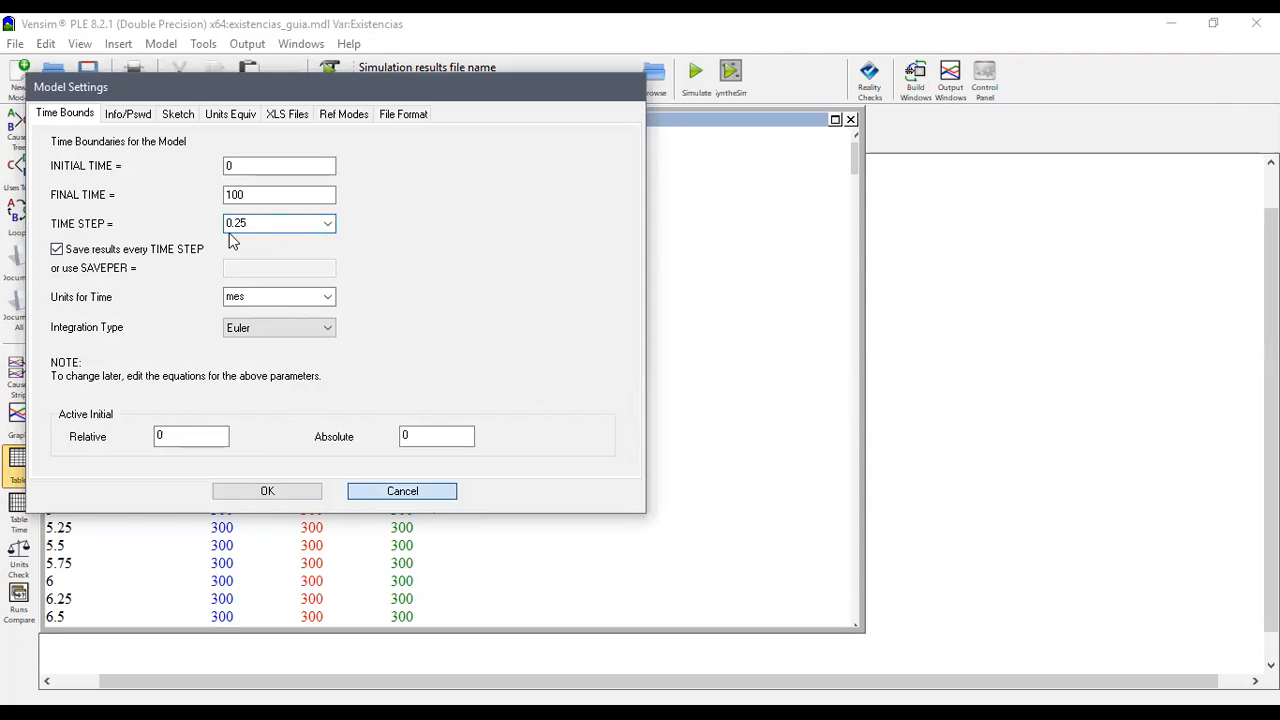
- Examine the Existencias values of the three runs from month 20 onward in the time table, and close it
scroll(77, 433, "down", 4)
scroll(107, 465, "down", 4)
scroll(728, 266, "down", 1)
left_click_drag(855, 197, 851, 248)
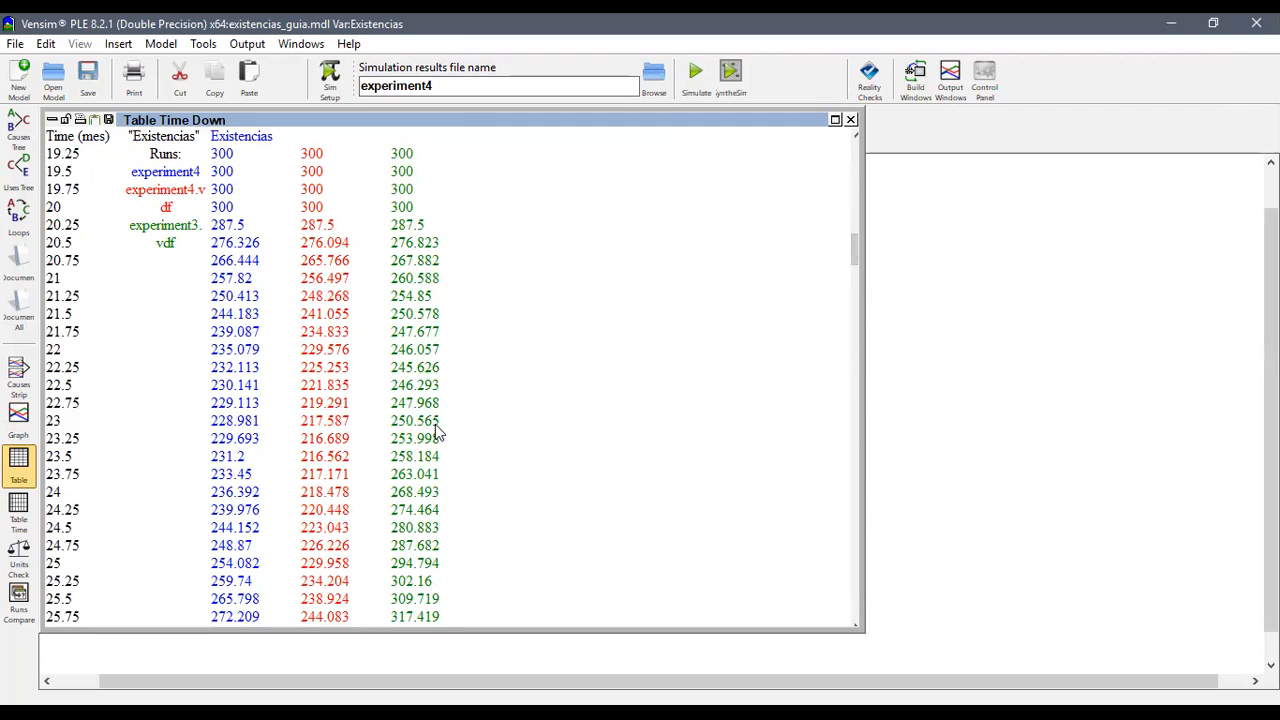
scroll(440, 452, "down", 2)
scroll(386, 451, "down", 9)
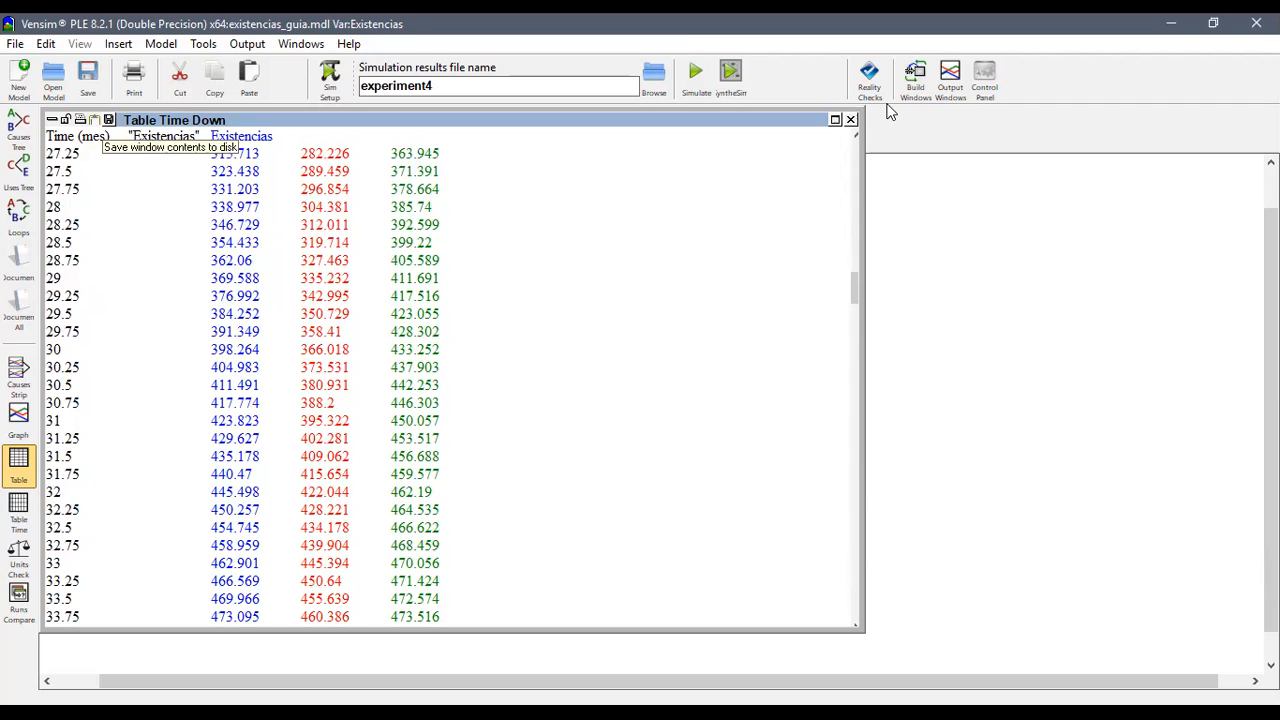
left_click(851, 120)
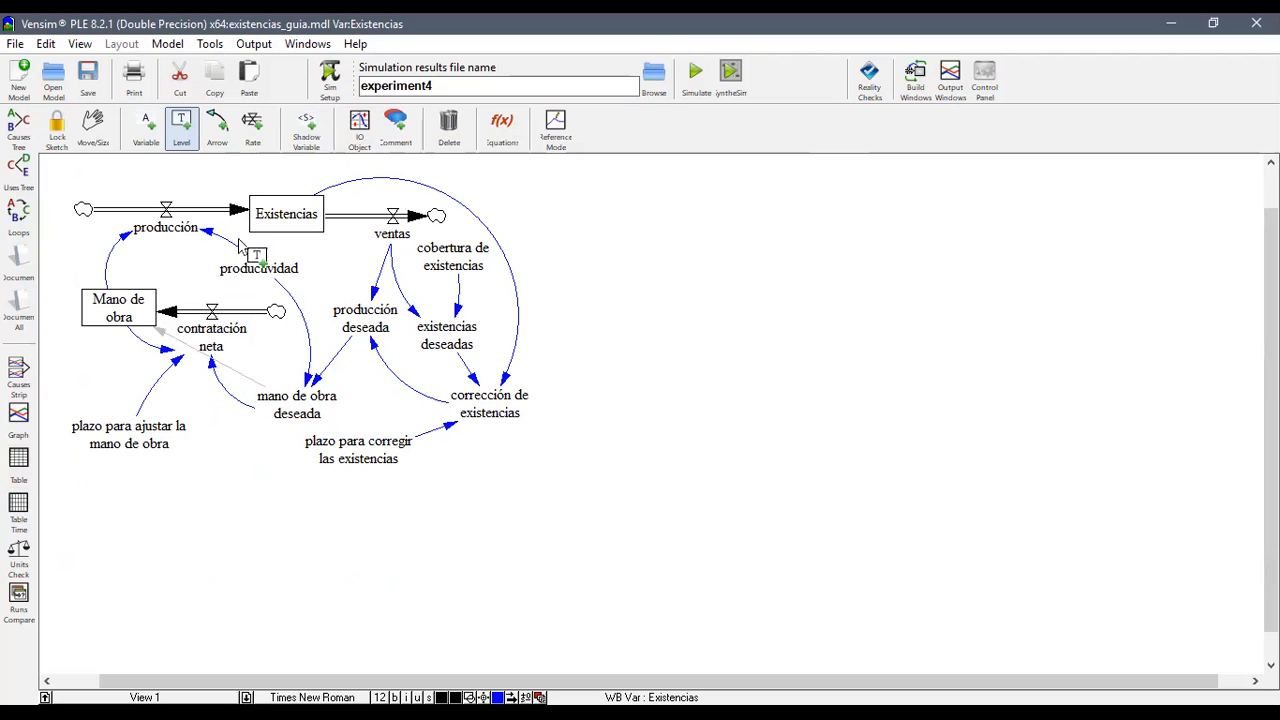
- Select Existencias, examine its causes strip graphs for the three loaded runs, and close them
left_click(299, 226)
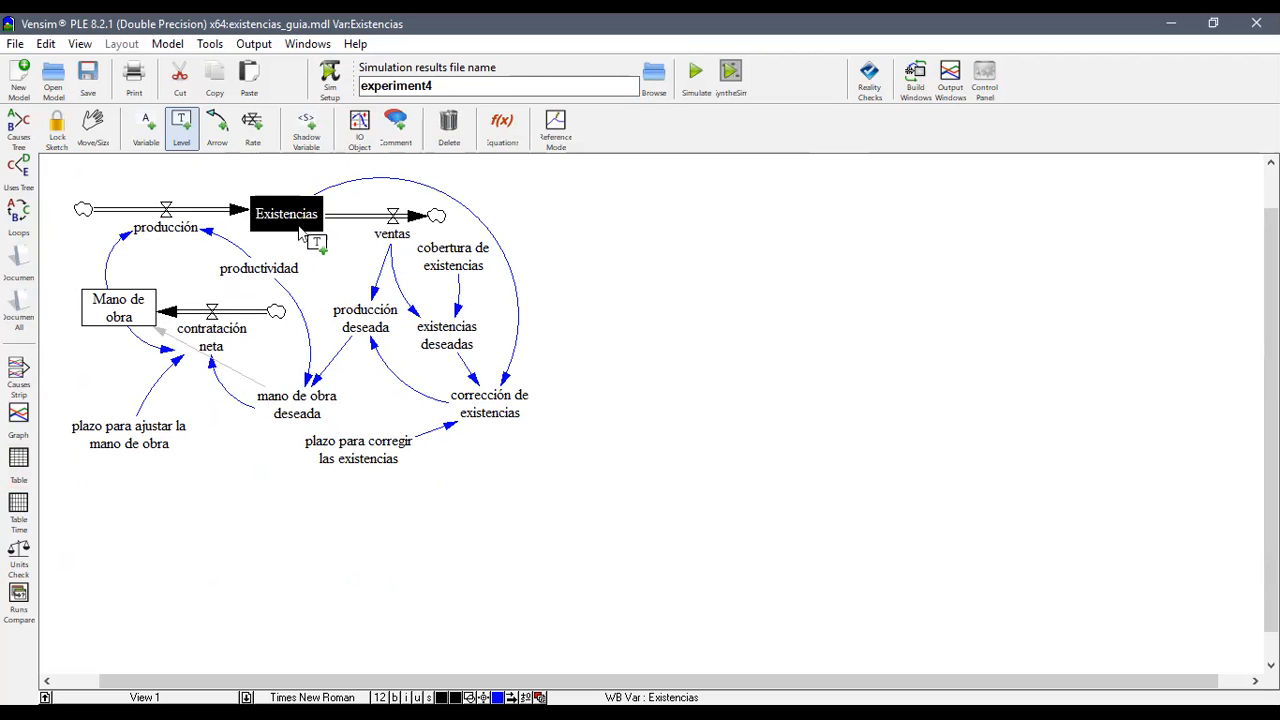
left_click(19, 378)
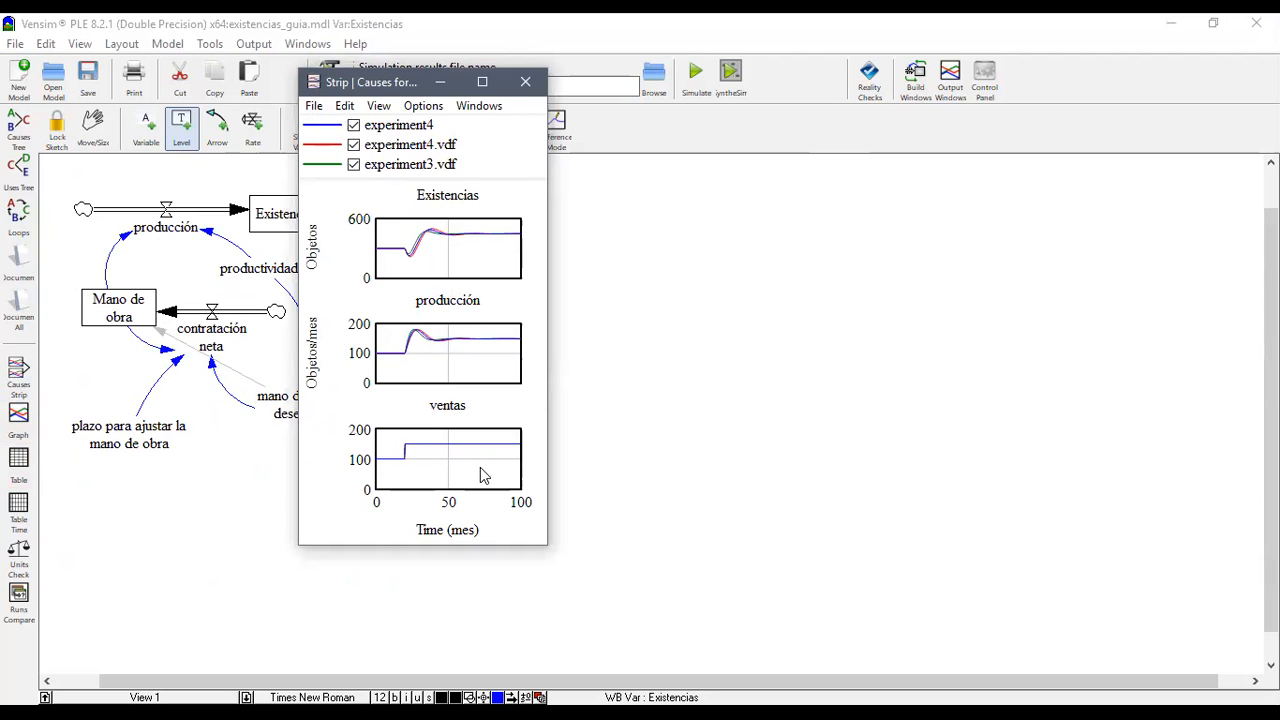
left_click(526, 83)
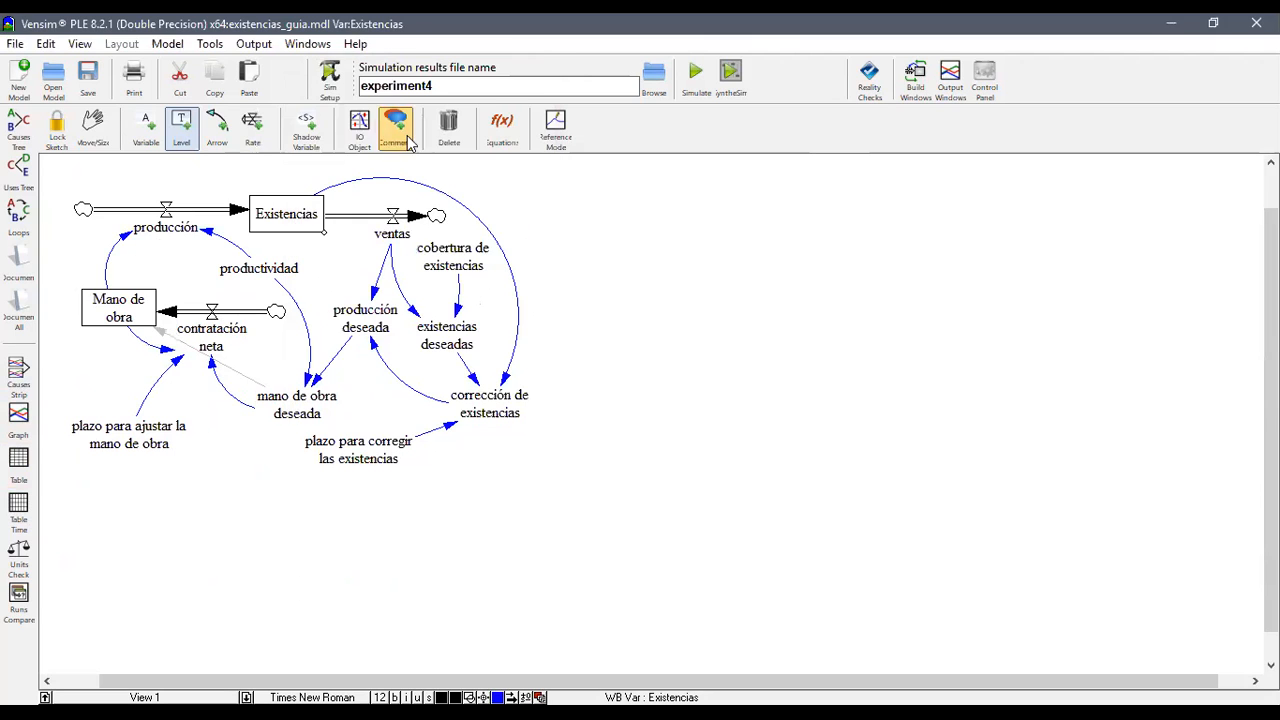
- Open the equation of ventas and examine its base value and the arguments of the step function
left_click(402, 234)
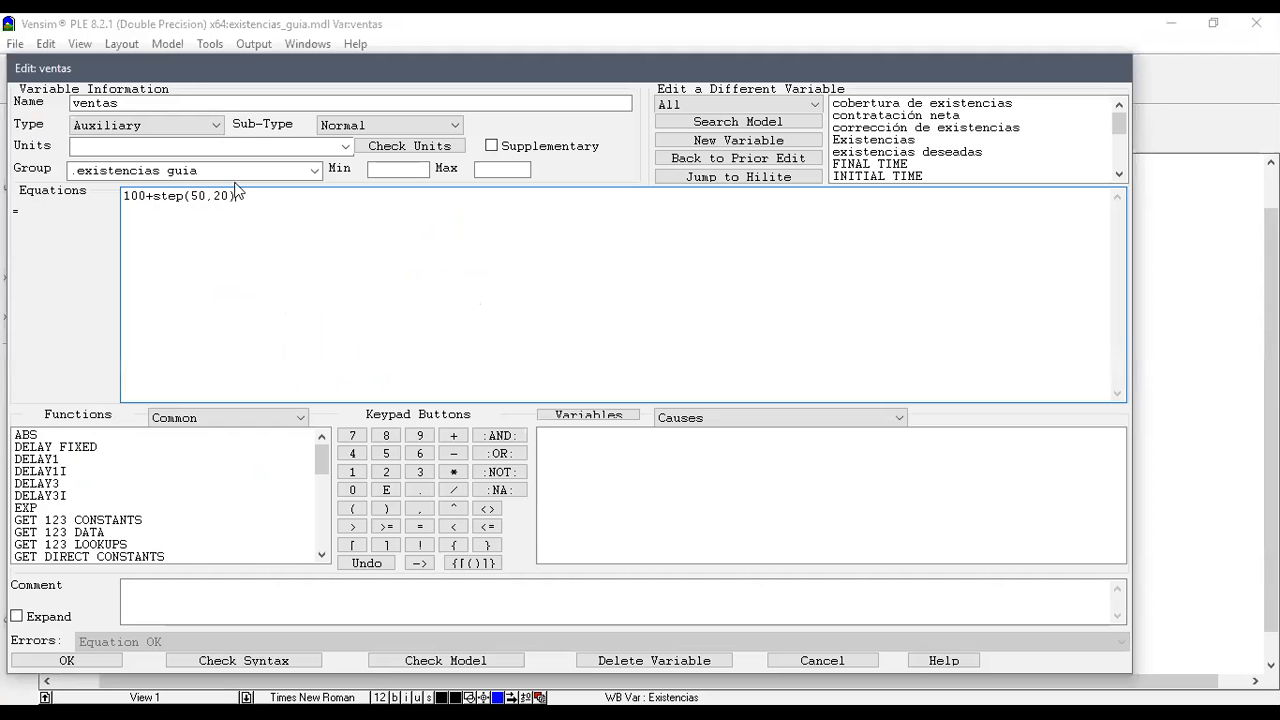
double_click(130, 196)
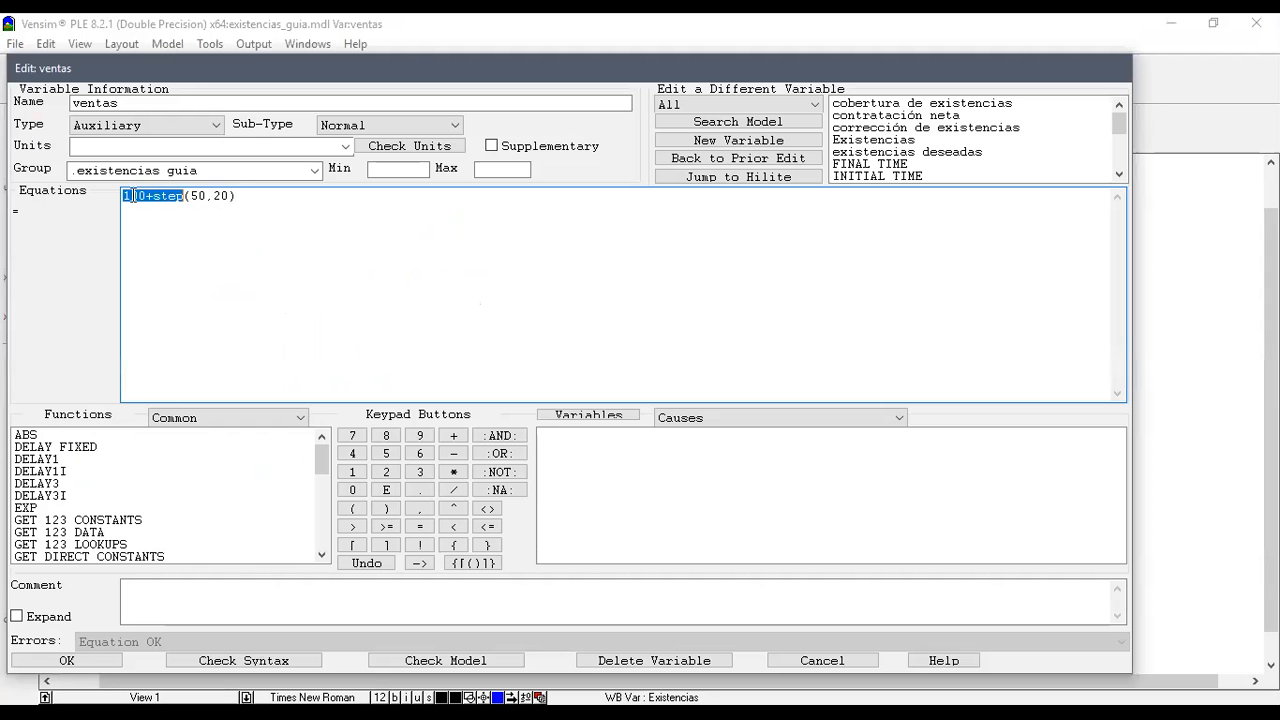
double_click(126, 196)
left_click(141, 197)
left_click_drag(147, 197, 109, 197)
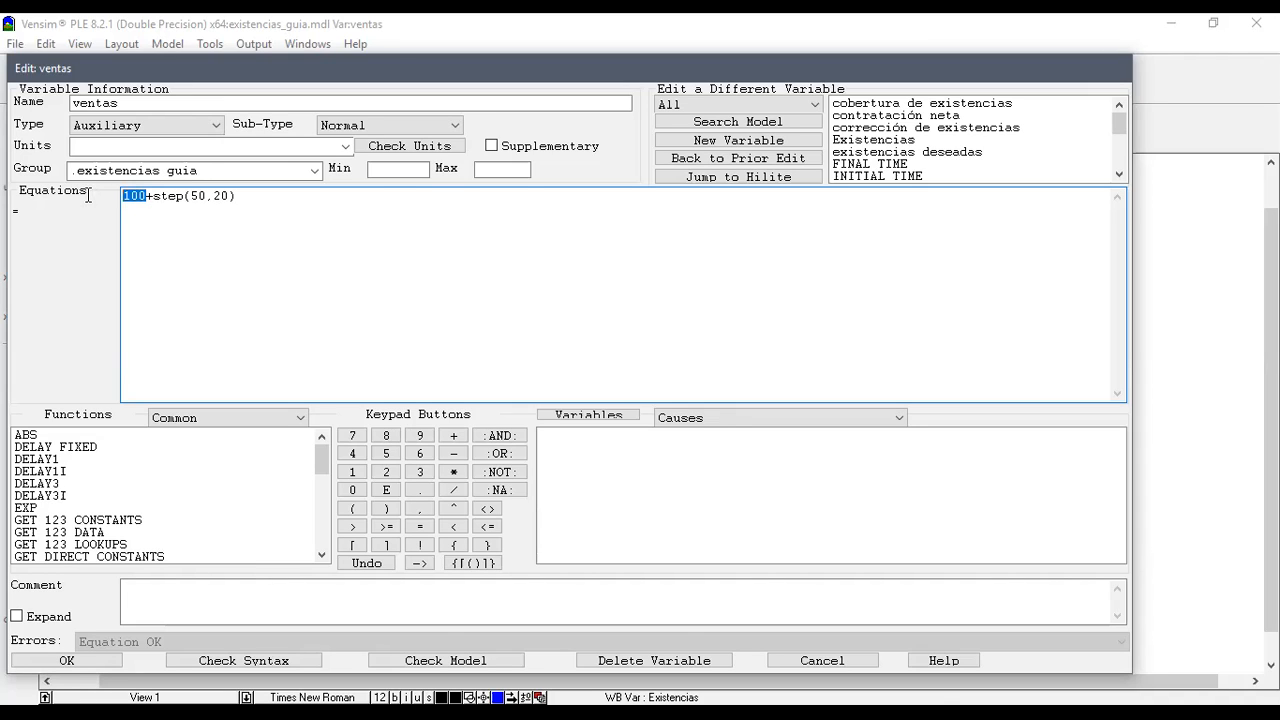
left_click(187, 198)
double_click(193, 196)
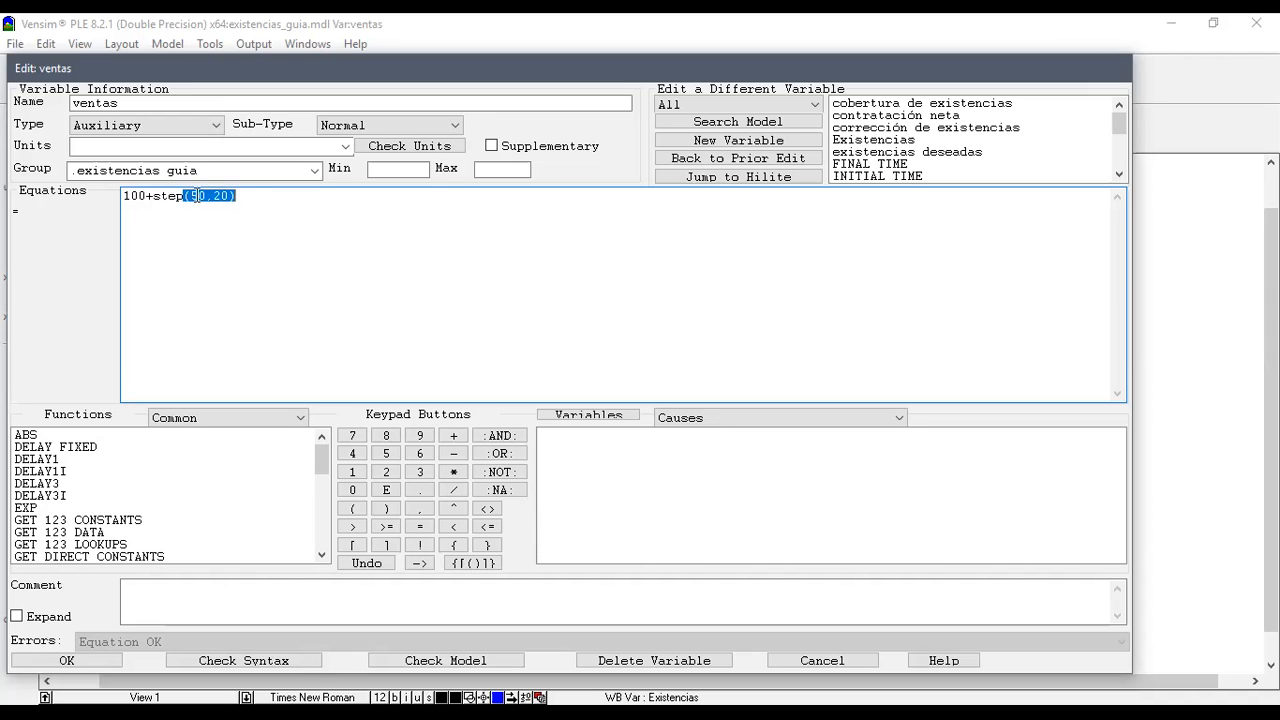
double_click(228, 197)
double_click(167, 197)
left_click(184, 196)
mouse_move(182, 196)
left_mouse_down()
mouse_move(137, 194)
mouse_move(197, 196)
left_mouse_up()
left_click(123, 195)
left_click(221, 197)
- Look through the common functions available for the ventas equation down to STEP
scroll(55, 440, "down", 5)
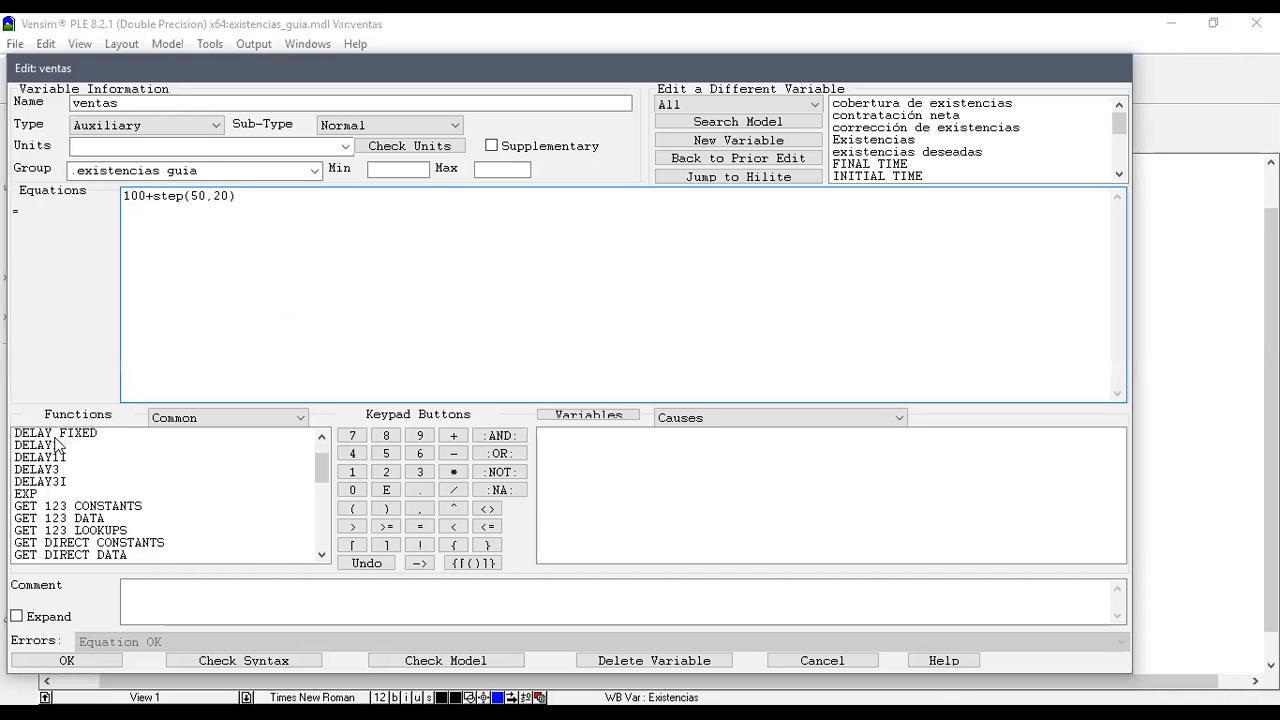
scroll(60, 484, "down", 3)
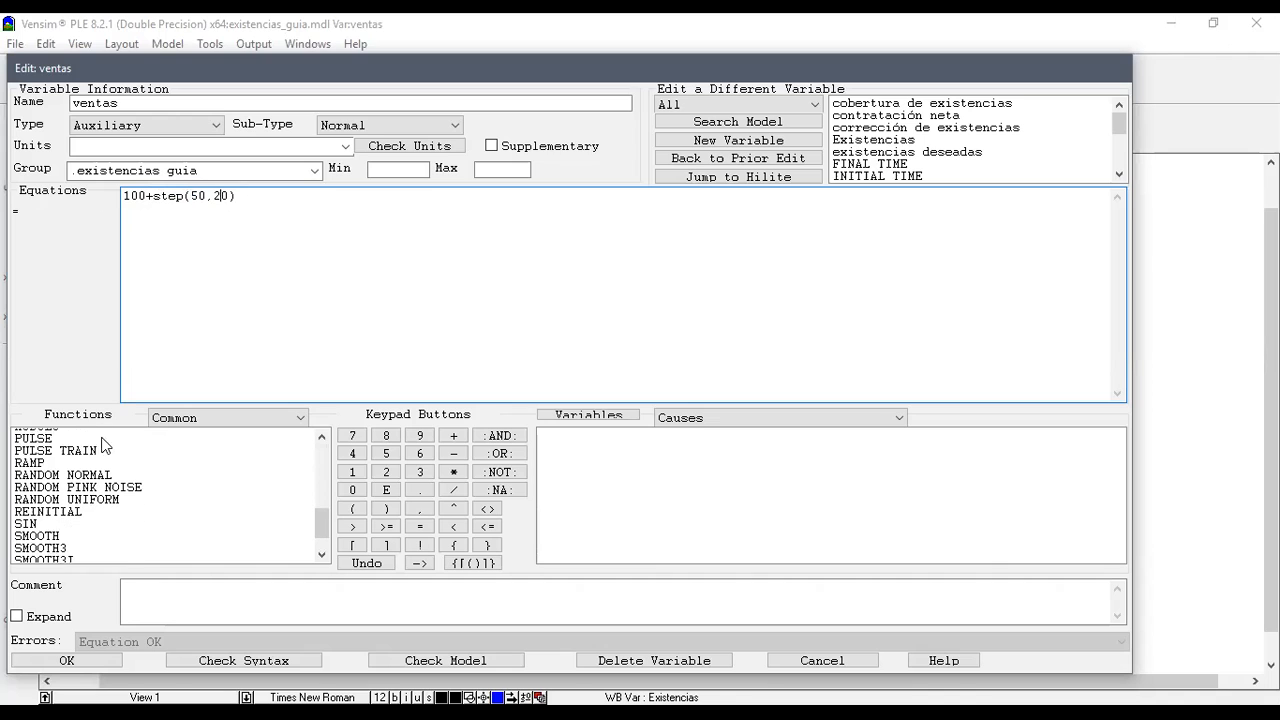
left_click_drag(250, 196, 49, 188)
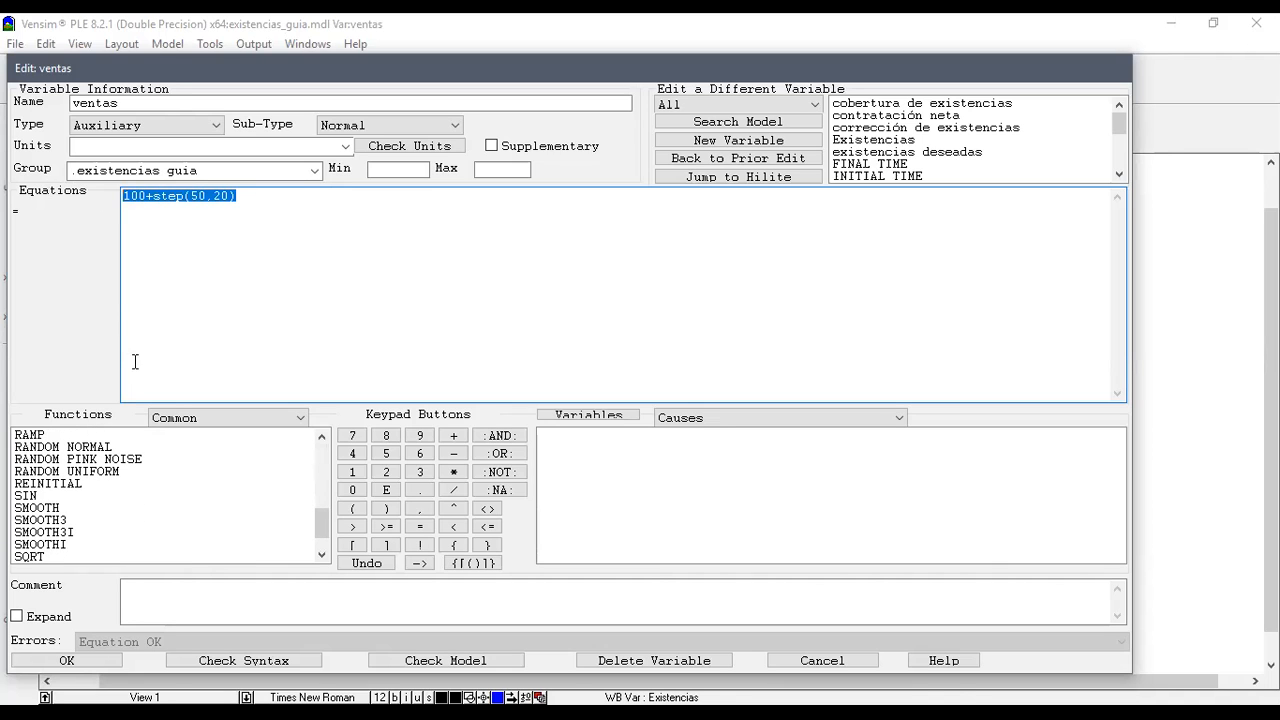
scroll(60, 430, "up", 8)
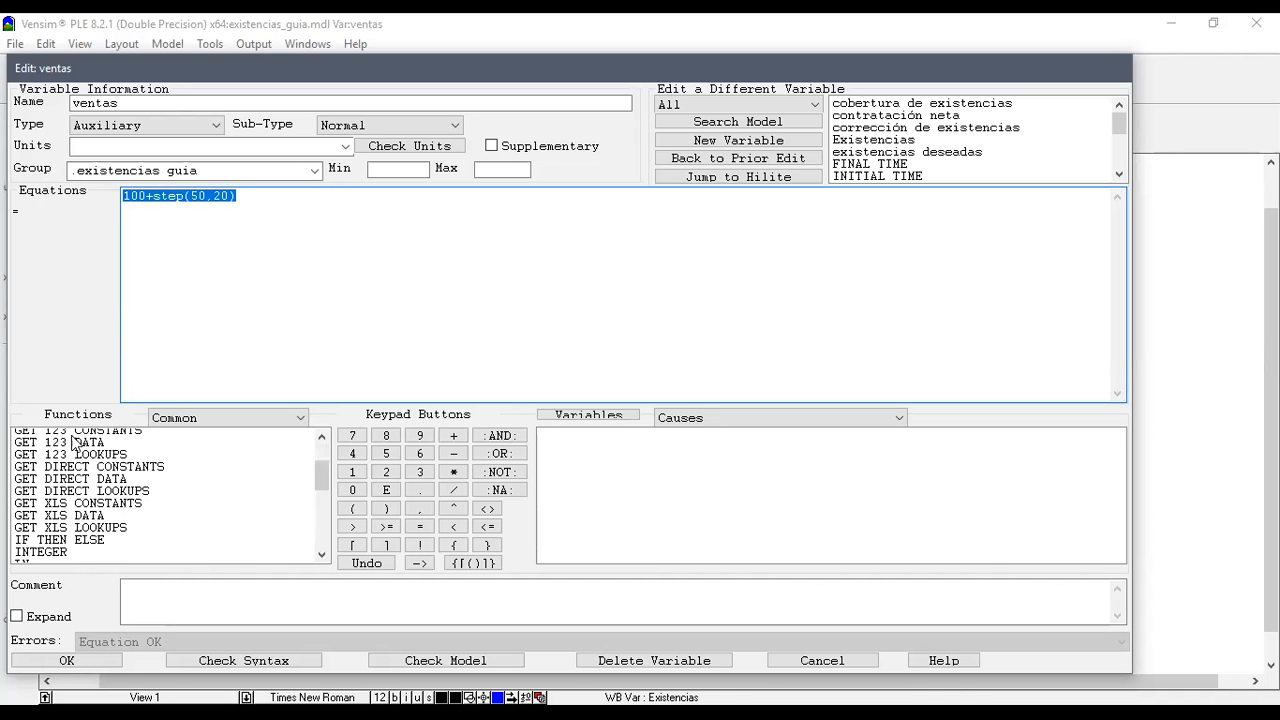
scroll(70, 478, "down", 4)
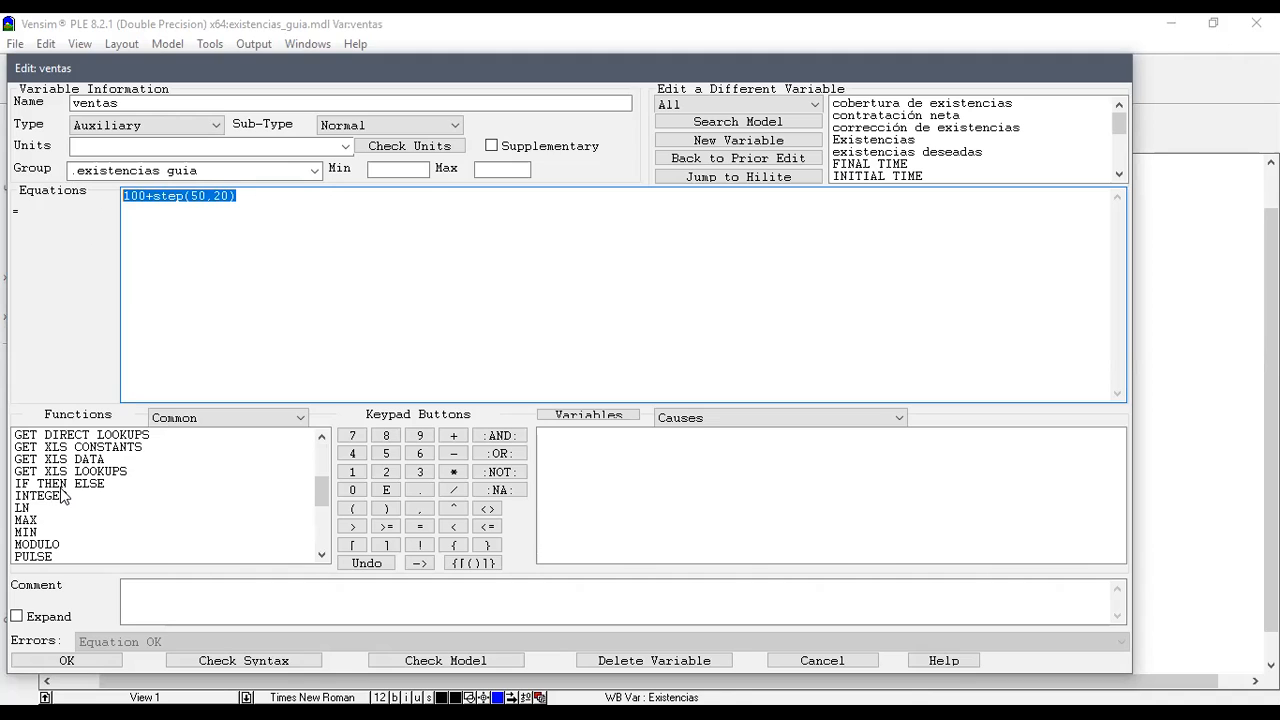
scroll(68, 495, "down", 1)
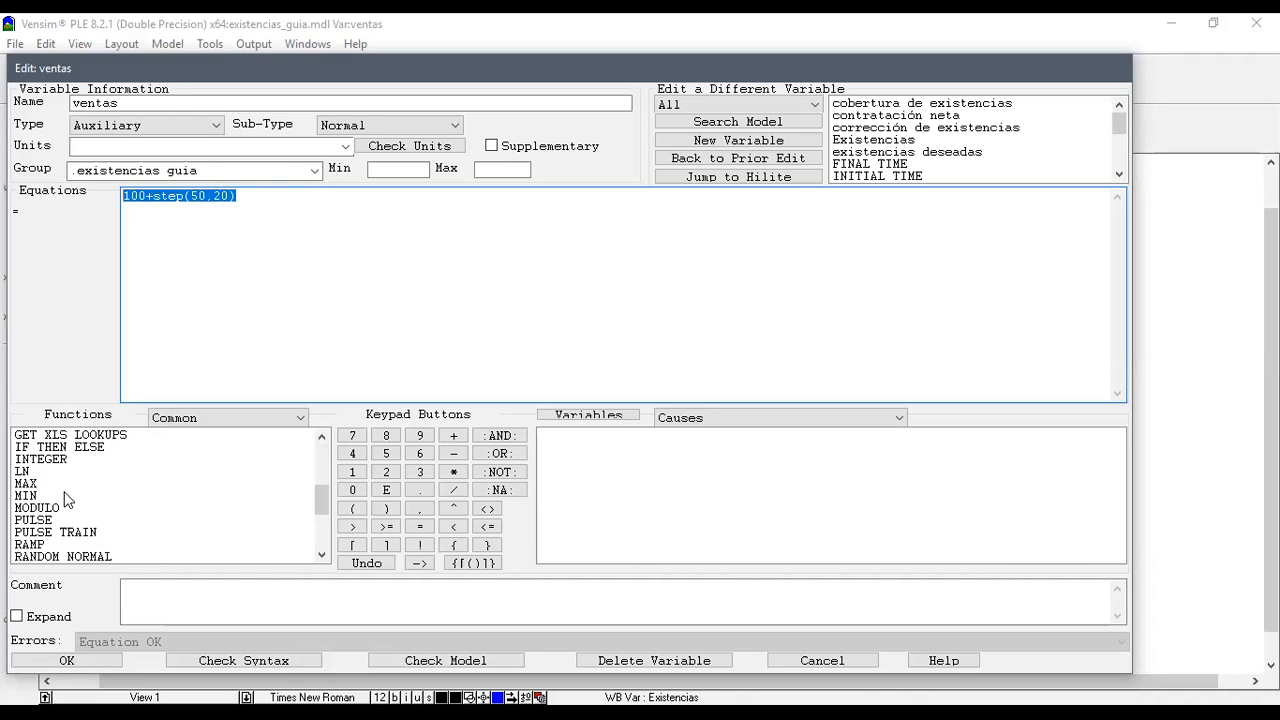
scroll(68, 508, "down", 4)
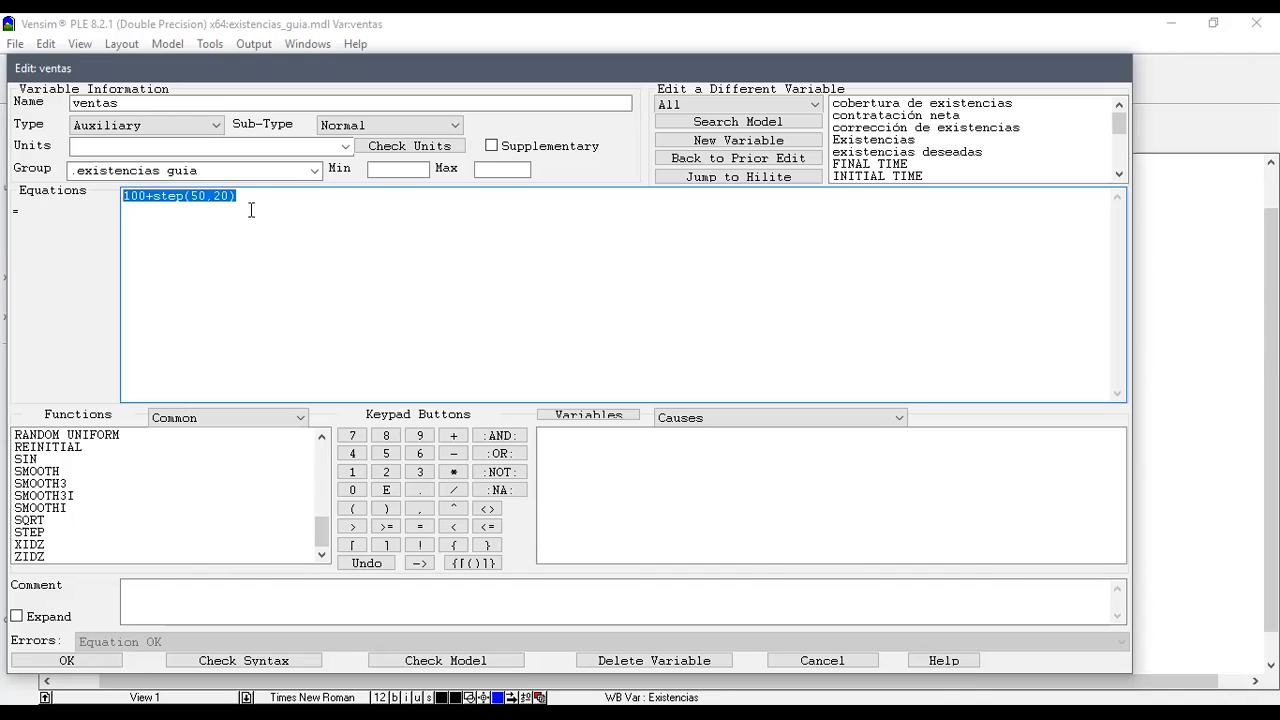
- Review the base value, step height and step time in the ventas equation, and close the equation editor
double_click(167, 197)
double_click(179, 197)
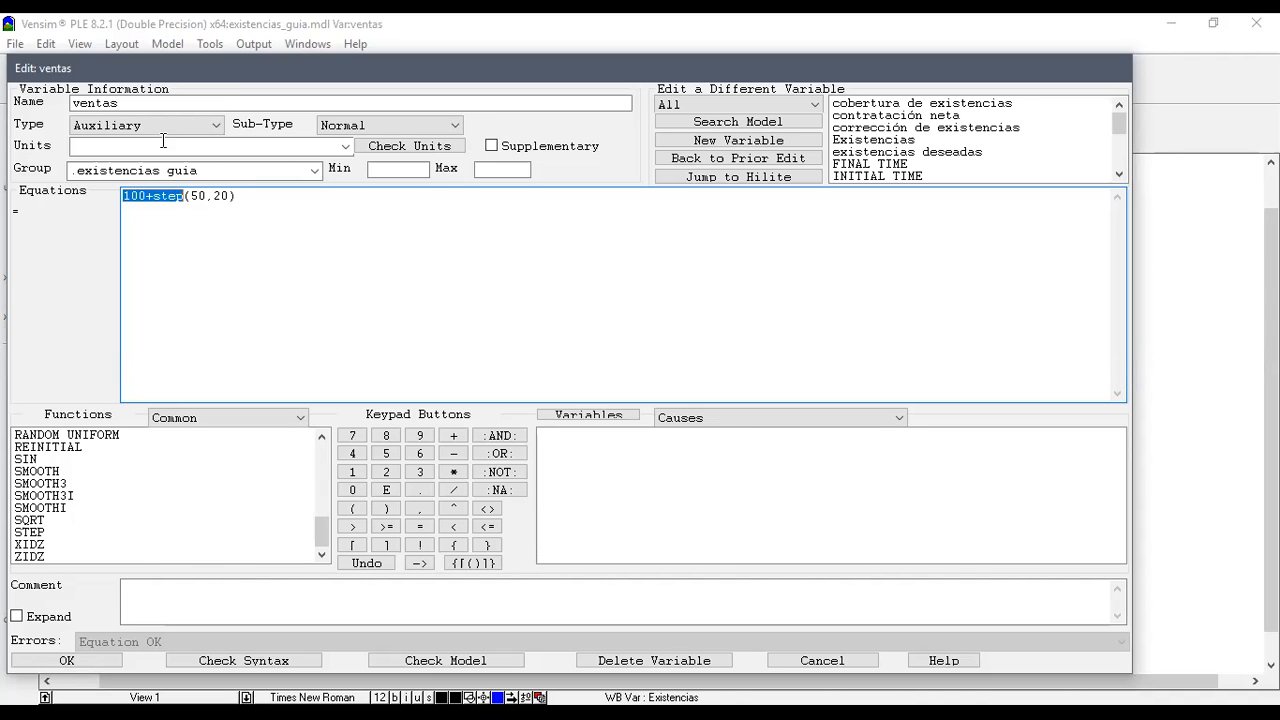
double_click(135, 200)
left_click(204, 197)
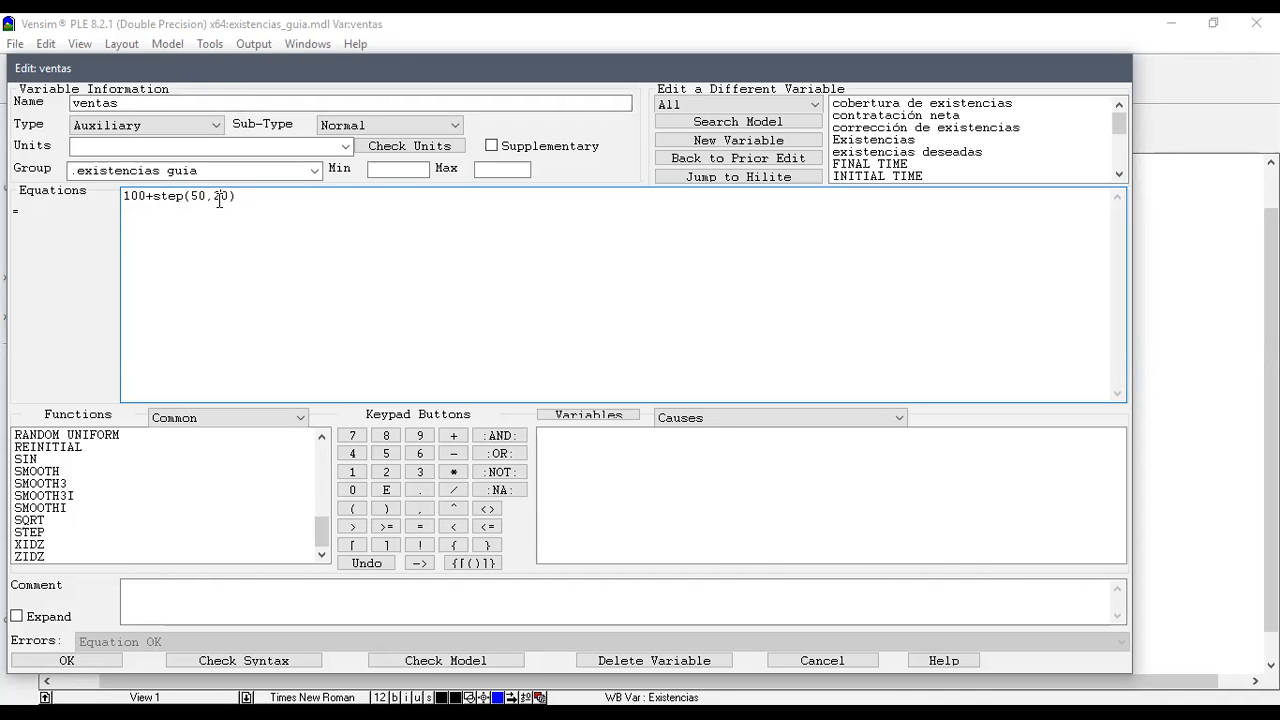
double_click(219, 198)
left_click(1237, 695)
double_click(165, 198)
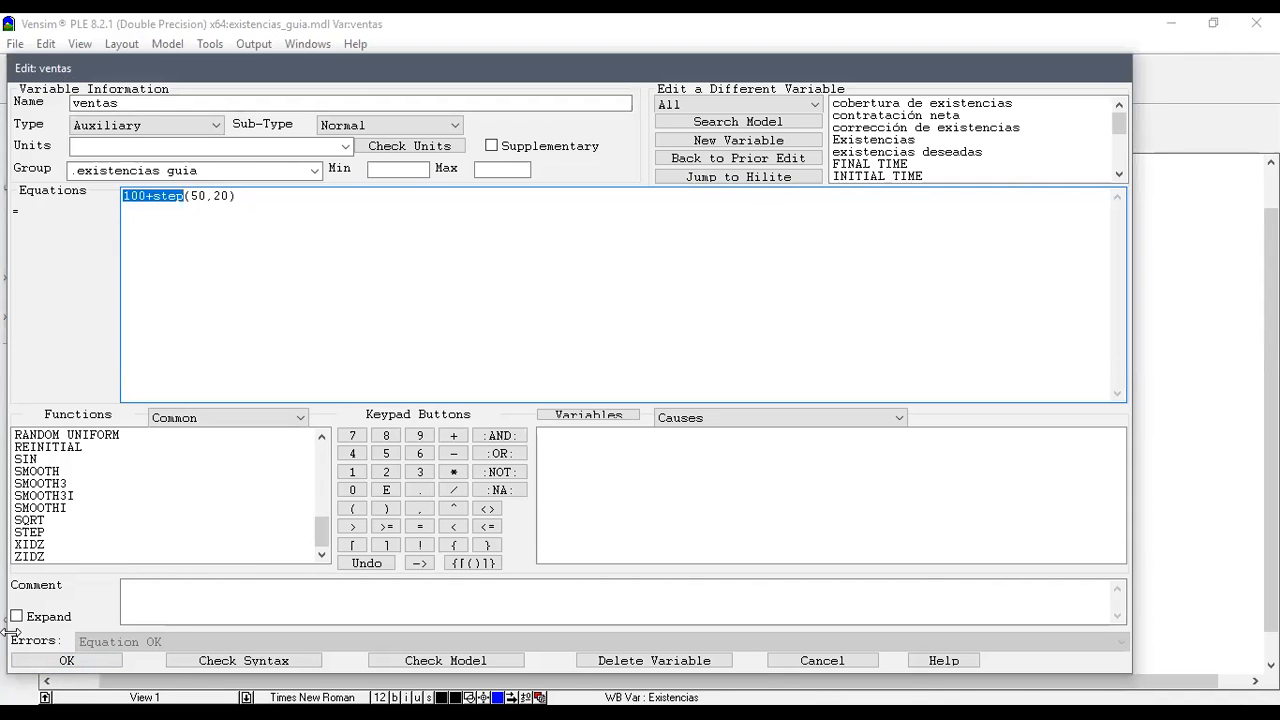
left_click(48, 662)
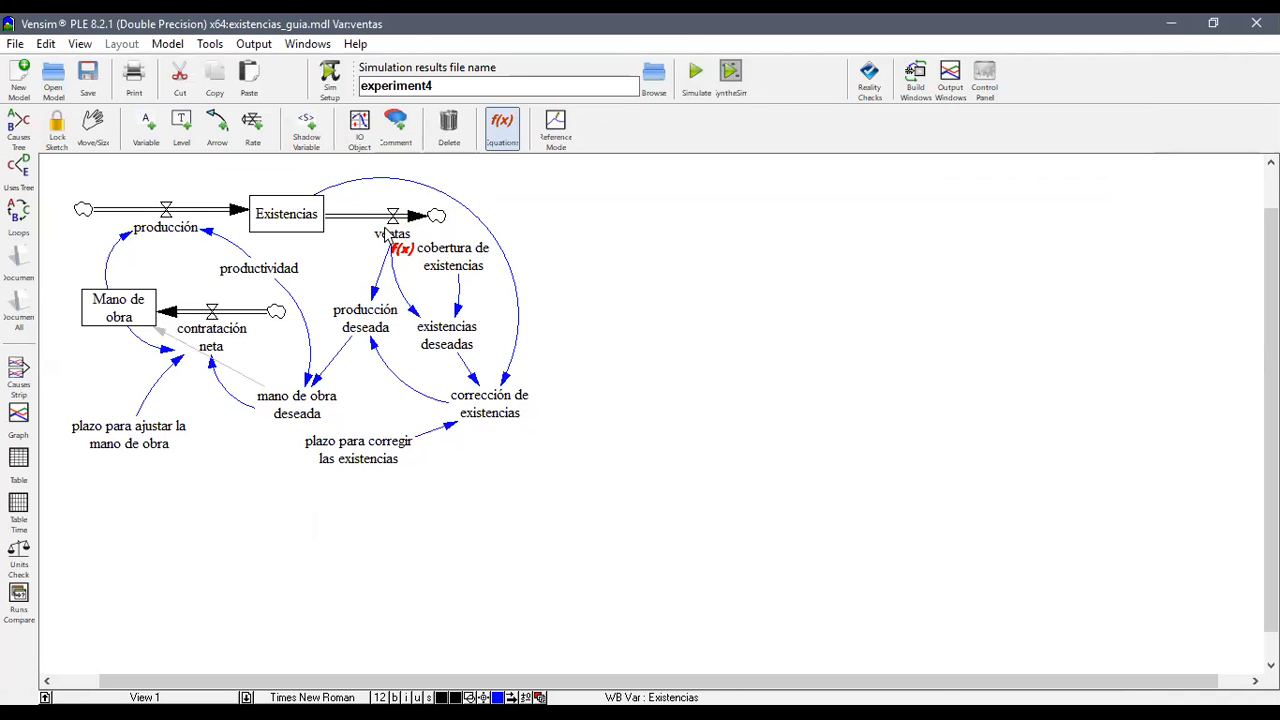
- Check the equation and initial value of Existencias without changing them, and show its causes strip graphs again
left_click(285, 218)
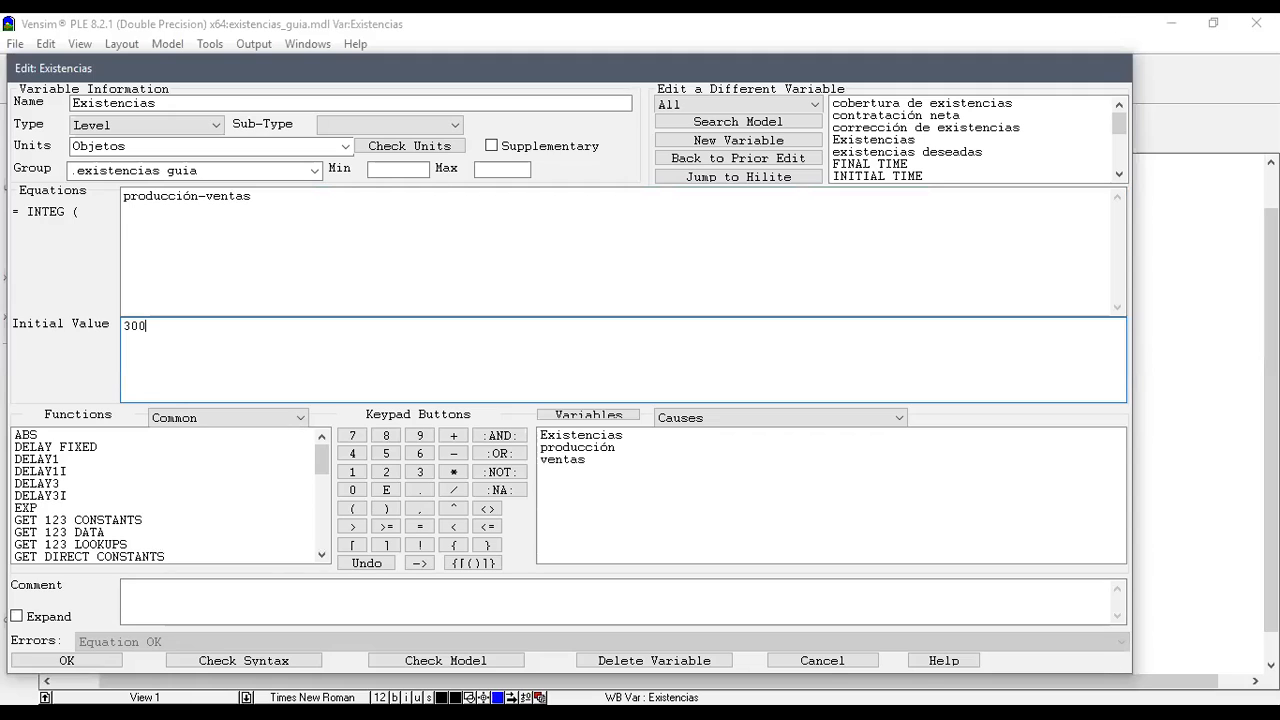
left_click(834, 663)
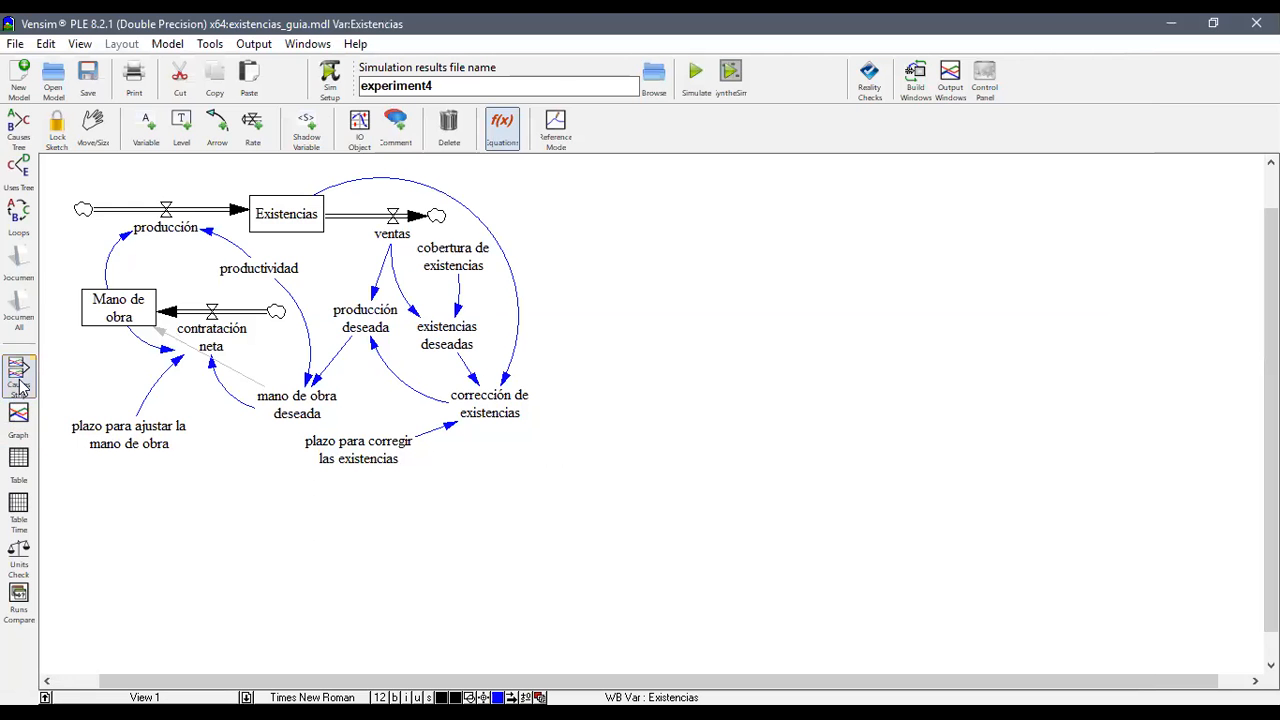
left_click(20, 384)
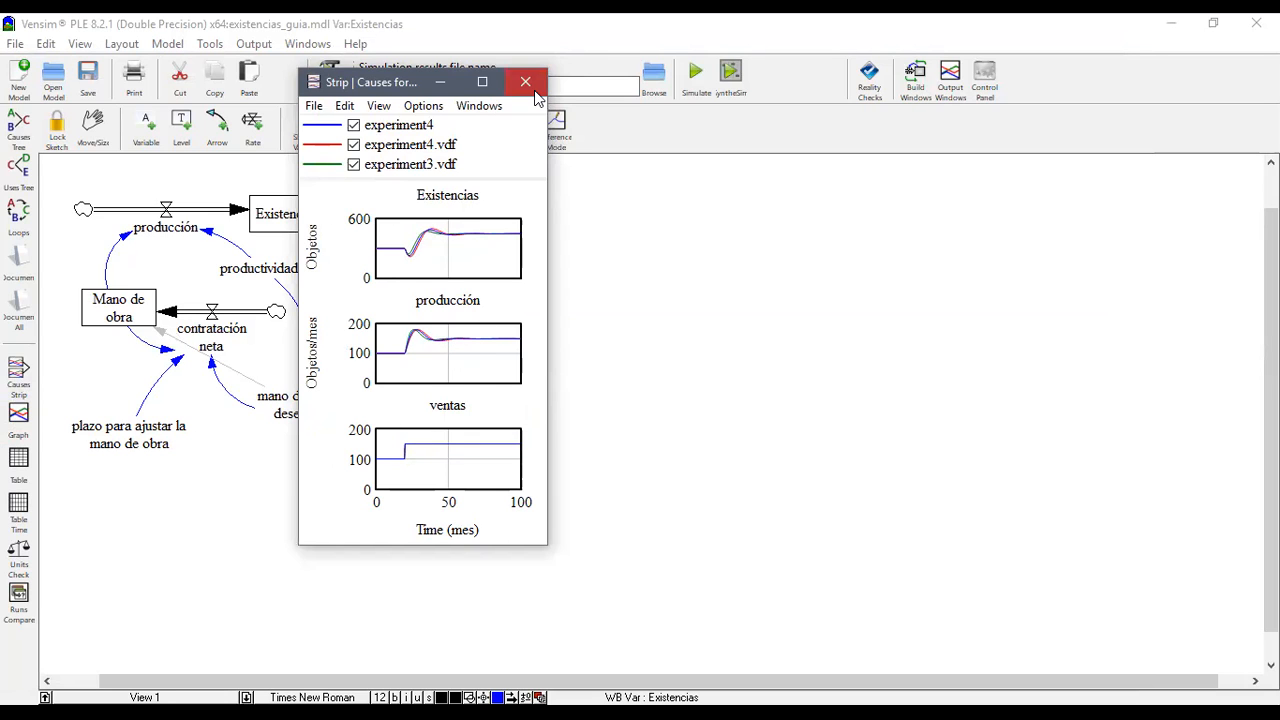
- Check the equation of producción without changing it, examine its causes strip graphs, and close them
left_click(157, 229)
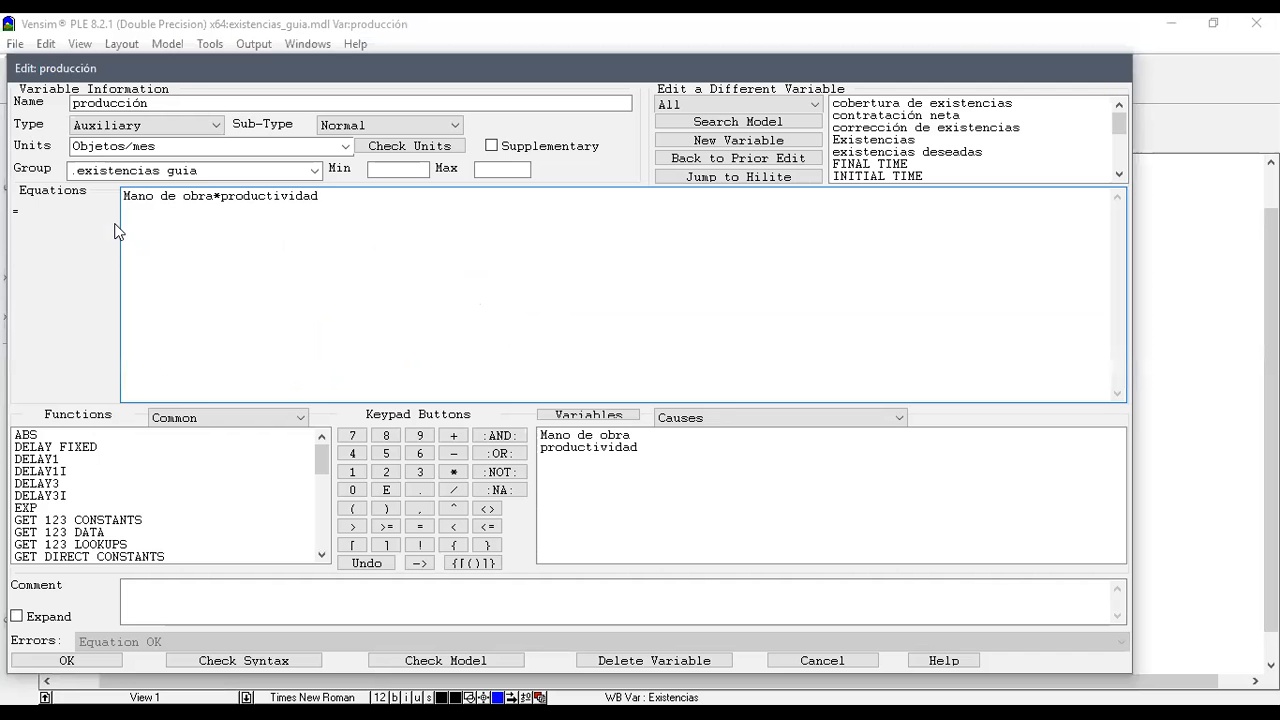
key("Escape")
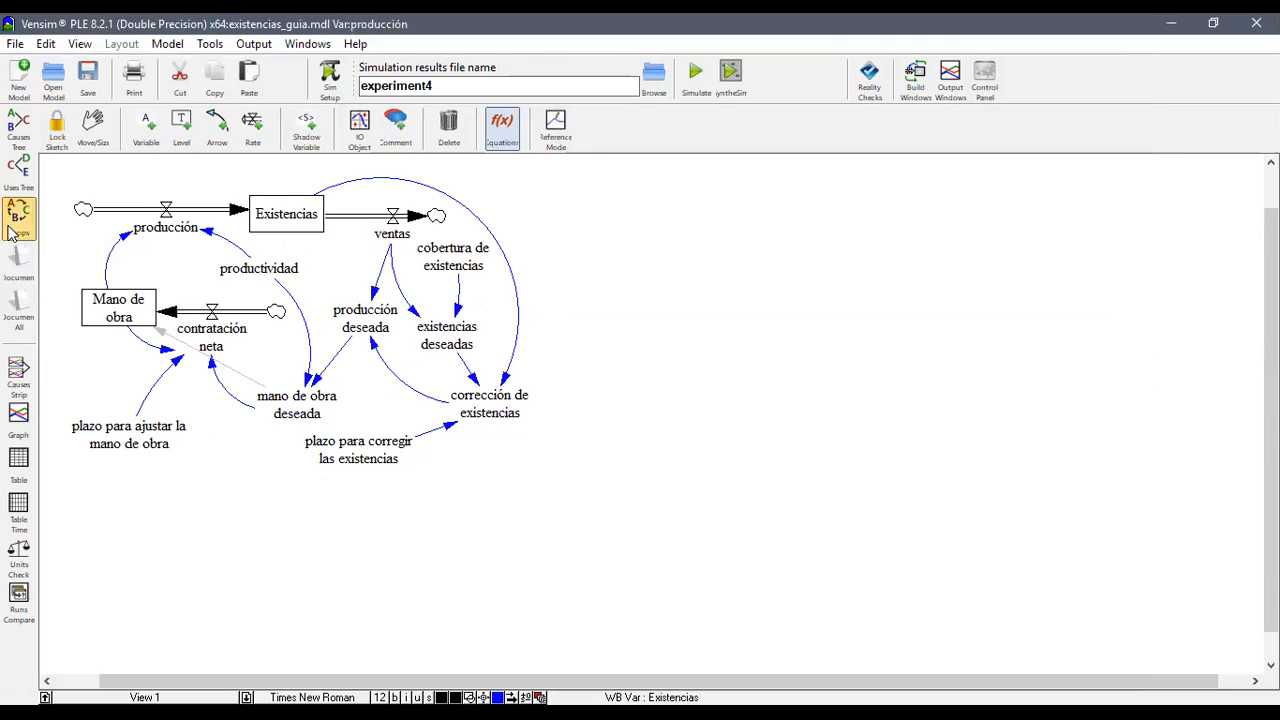
left_click(18, 373)
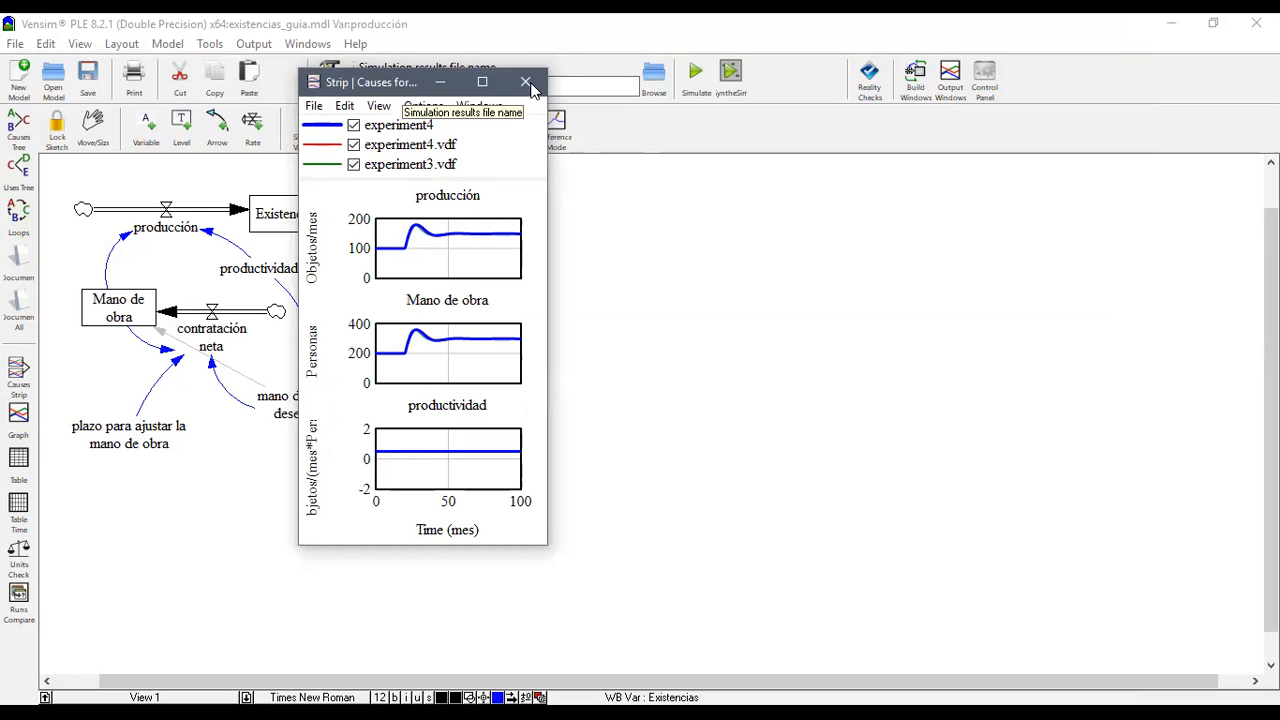
left_click(525, 82)
- Examine the causes strip graphs of Mano de obra and contratación neta for the loaded runs, and close them
left_click(120, 313)
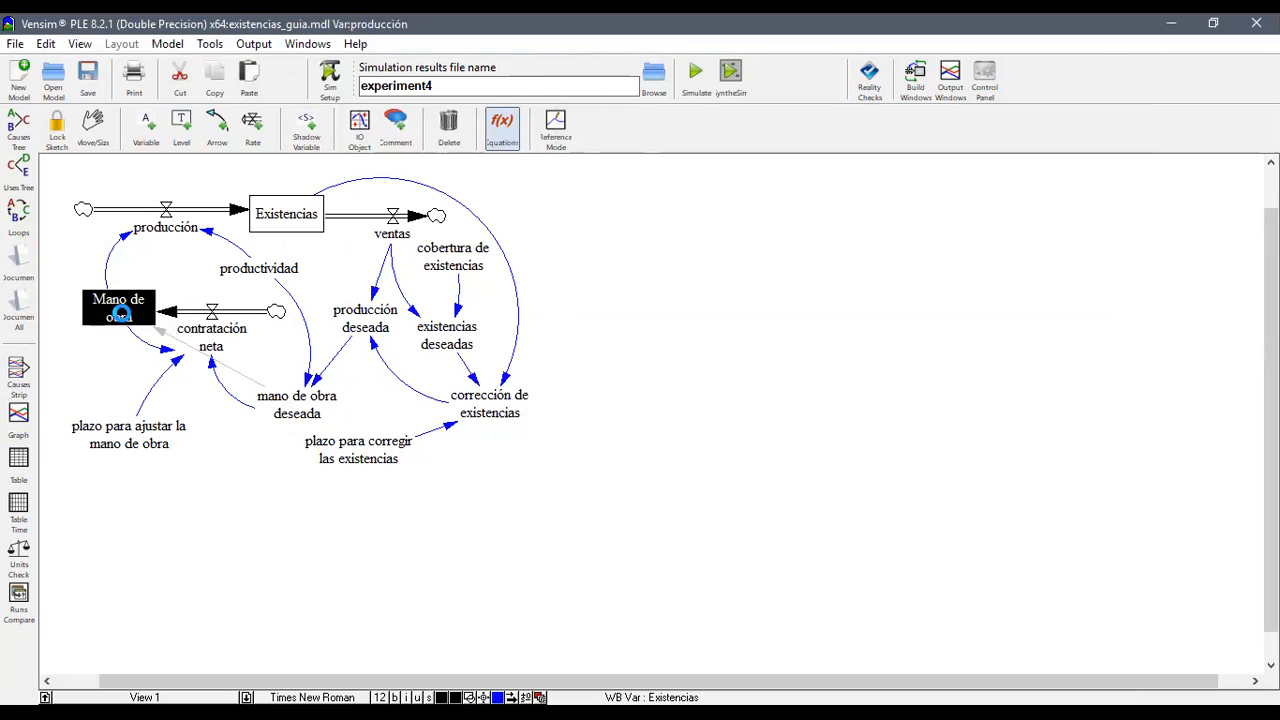
left_click(19, 376)
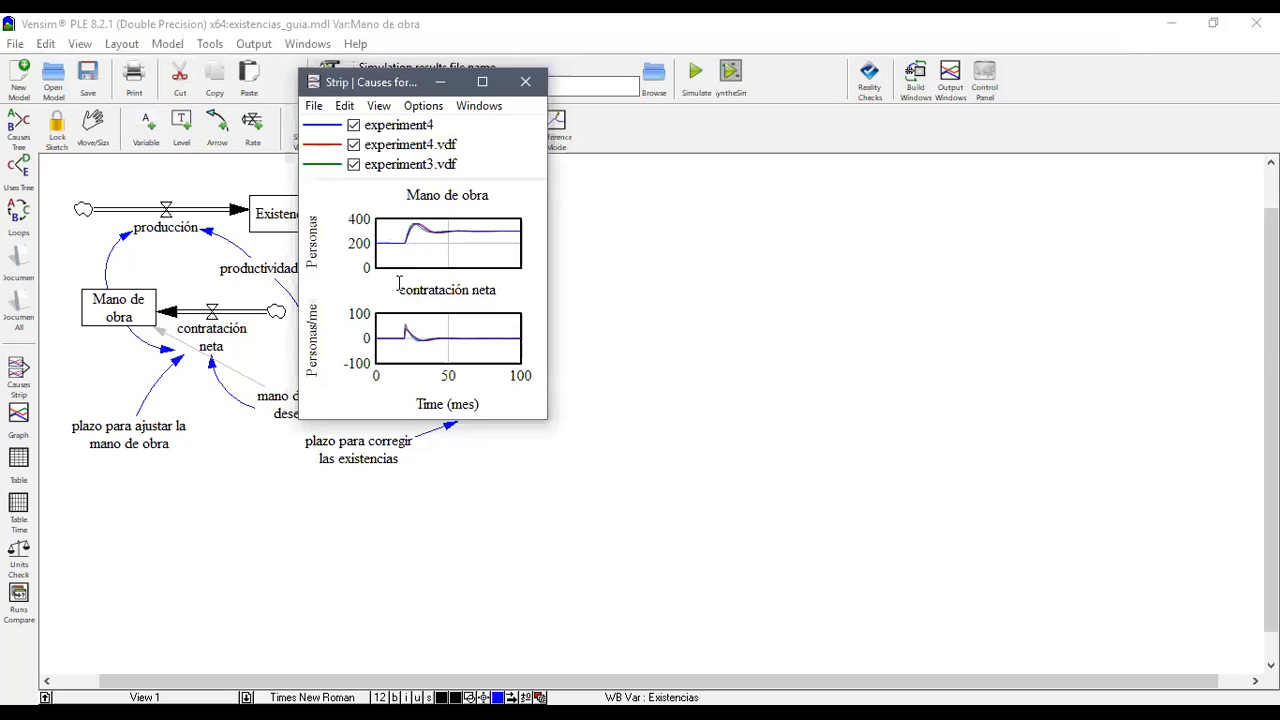
left_click(398, 345)
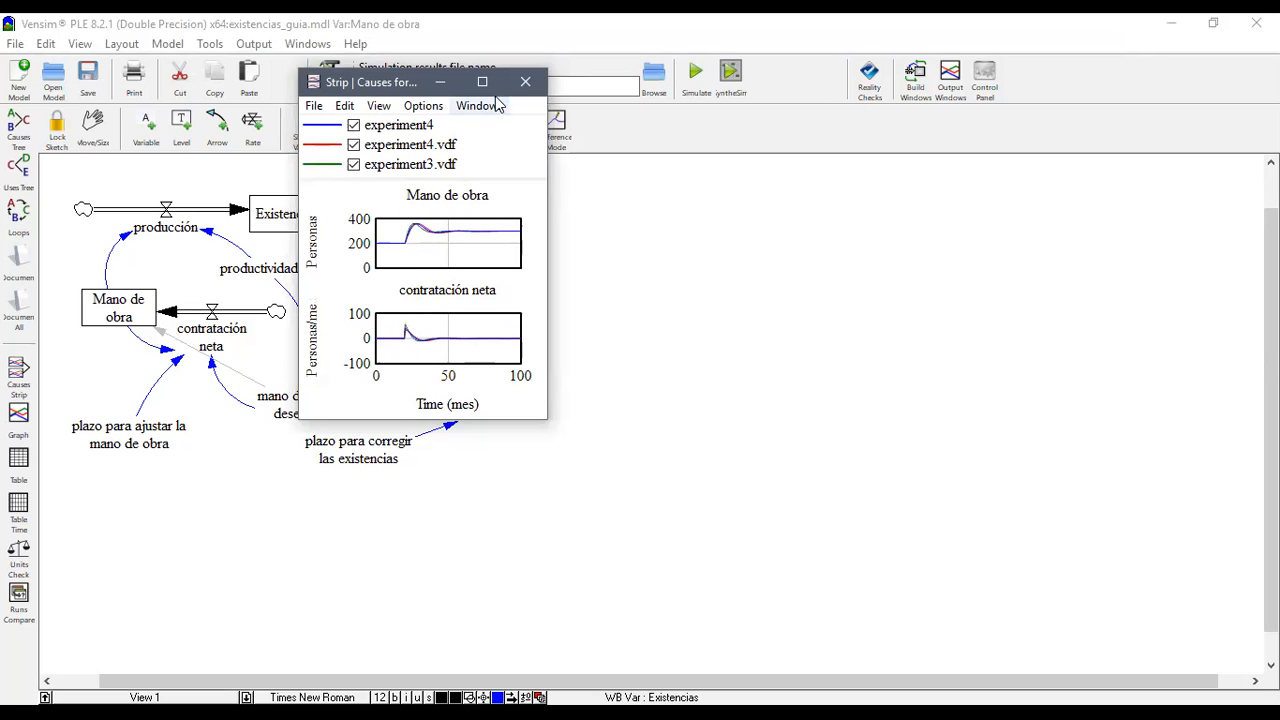
left_click(527, 84)
- Show the causes strip graphs of contratación neta to examine what drives it in the loaded runs
left_click(214, 336)
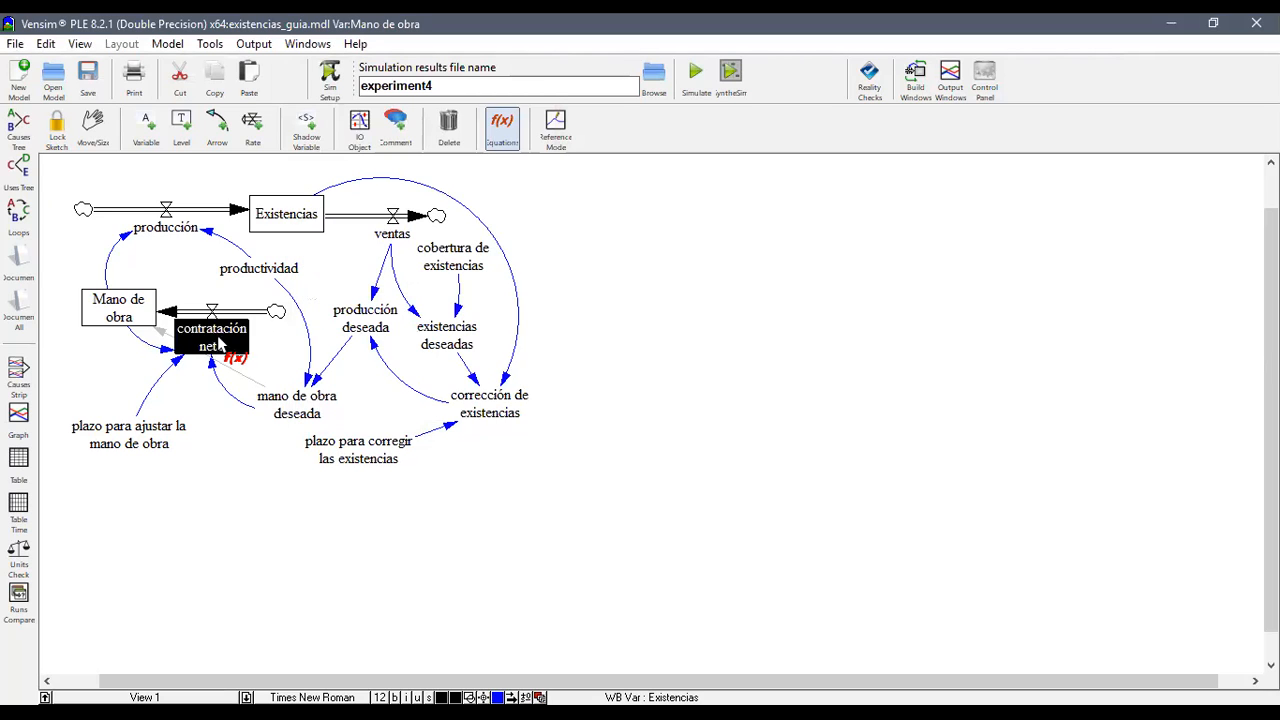
left_click(16, 376)
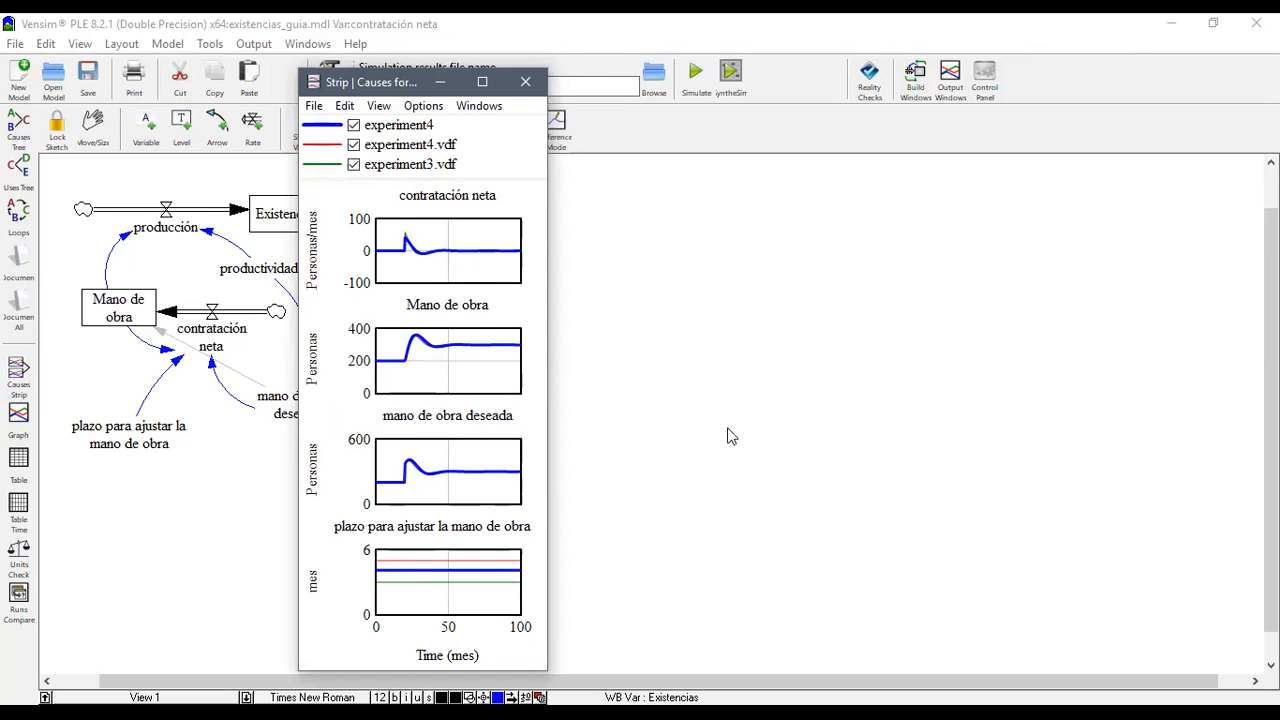
- Examine the causes strip graphs of contratación neta beside the diagram and those of mano de obra deseada, and close them
left_click_drag(422, 88, 799, 63)
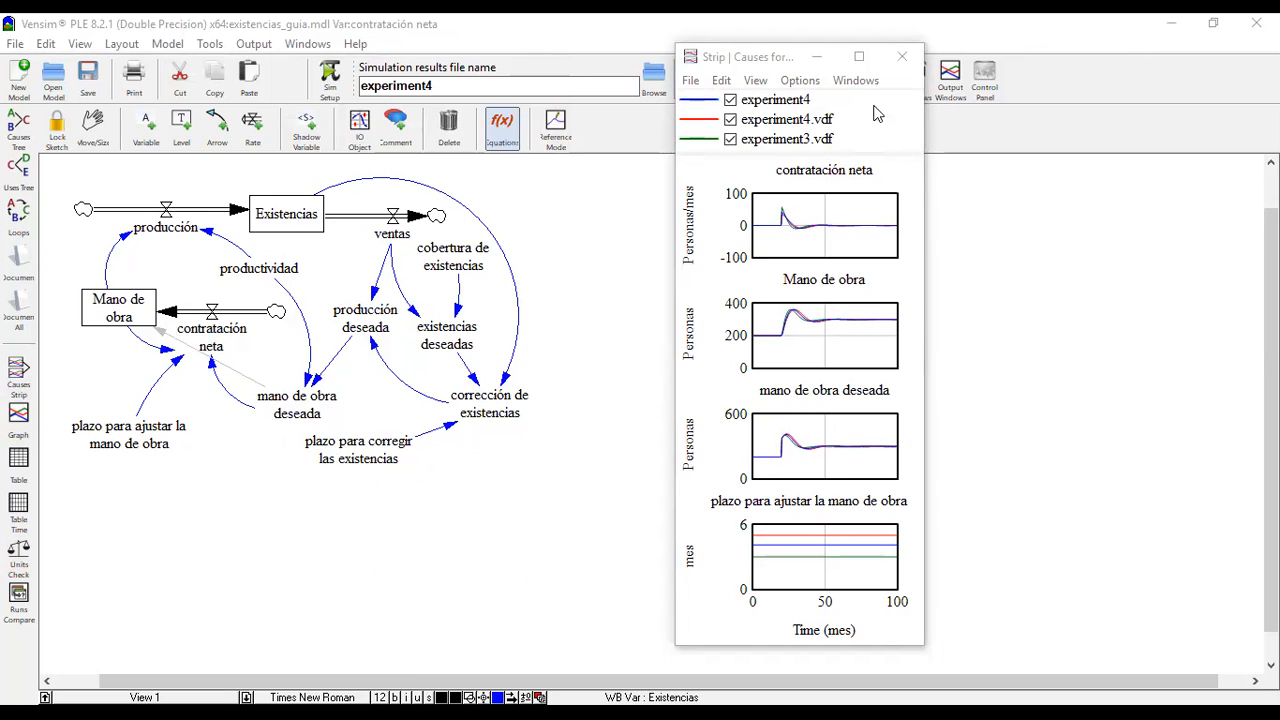
left_click(316, 413)
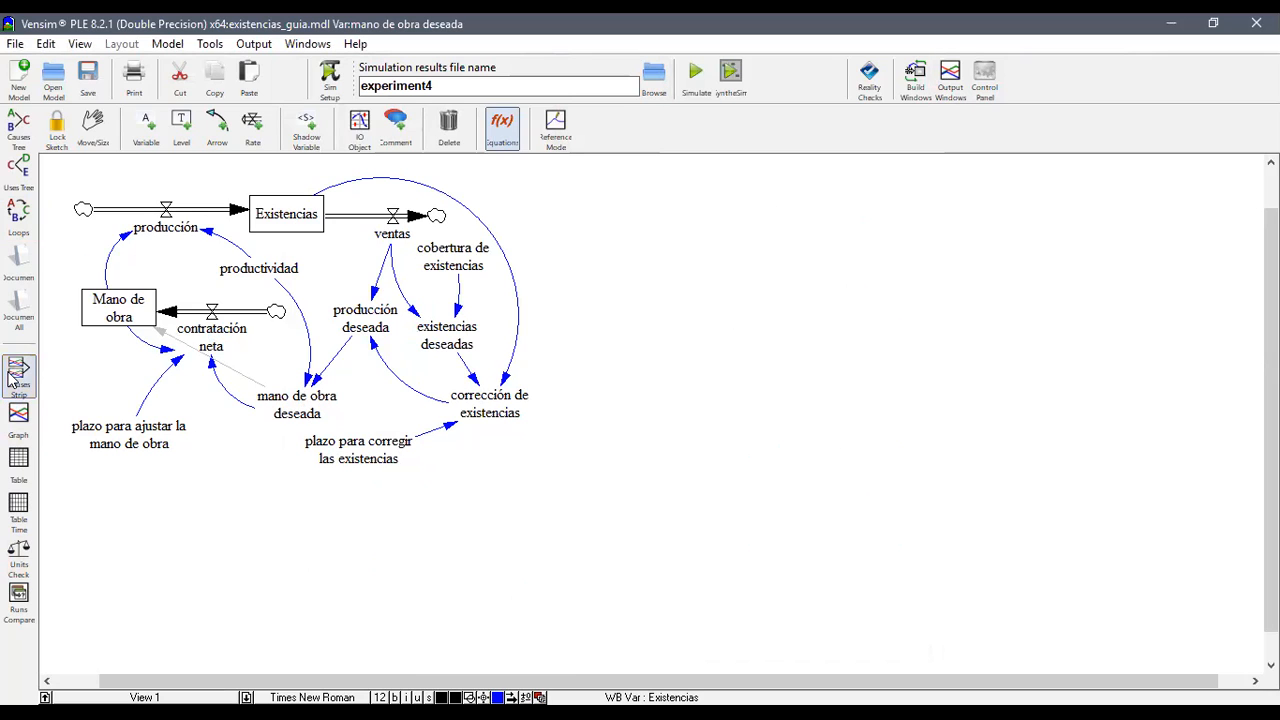
left_click(17, 372)
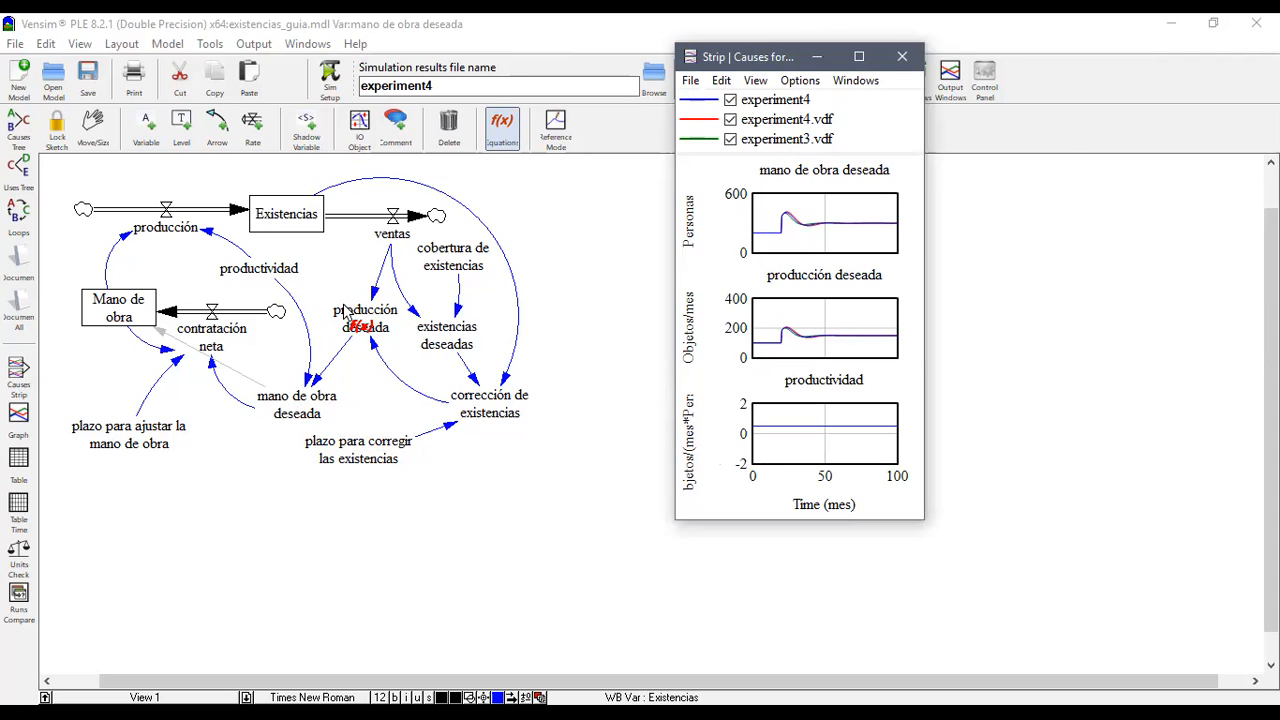
left_click(913, 60)
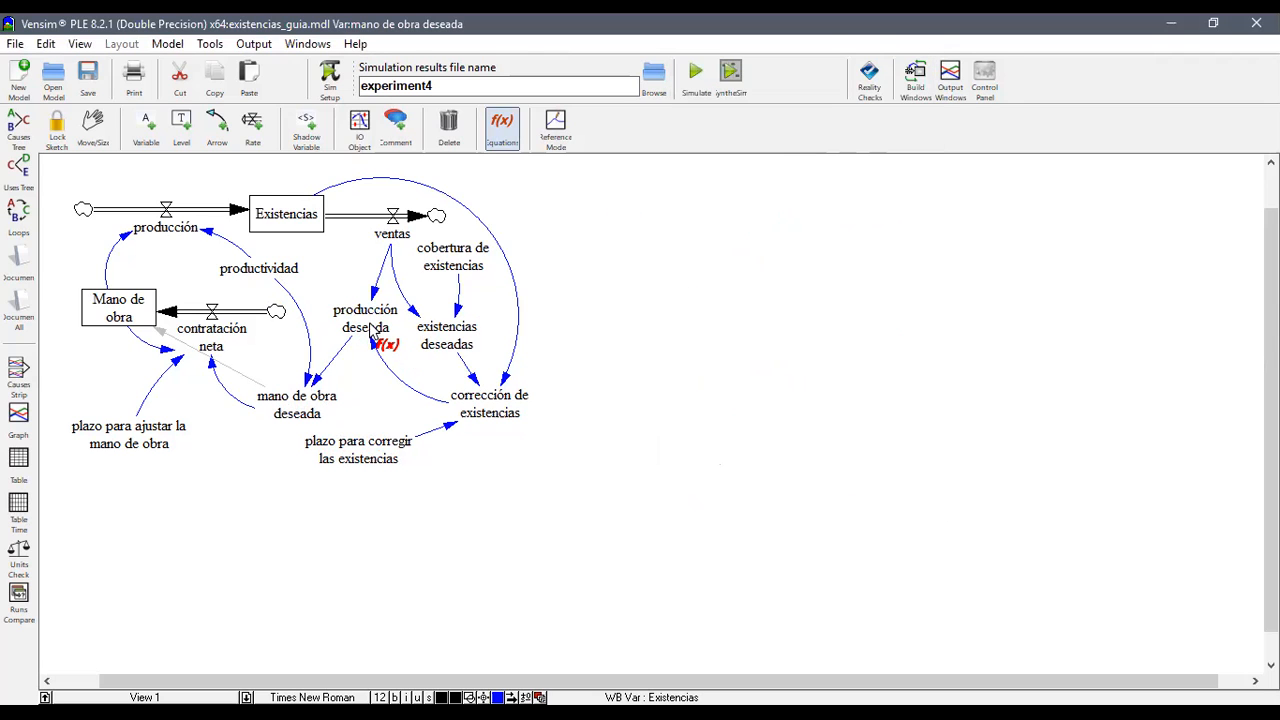
- Examine the causes strip graphs of producción deseada and corrección de existencias for the loaded runs, and close them
left_click(362, 318)
key("Escape")
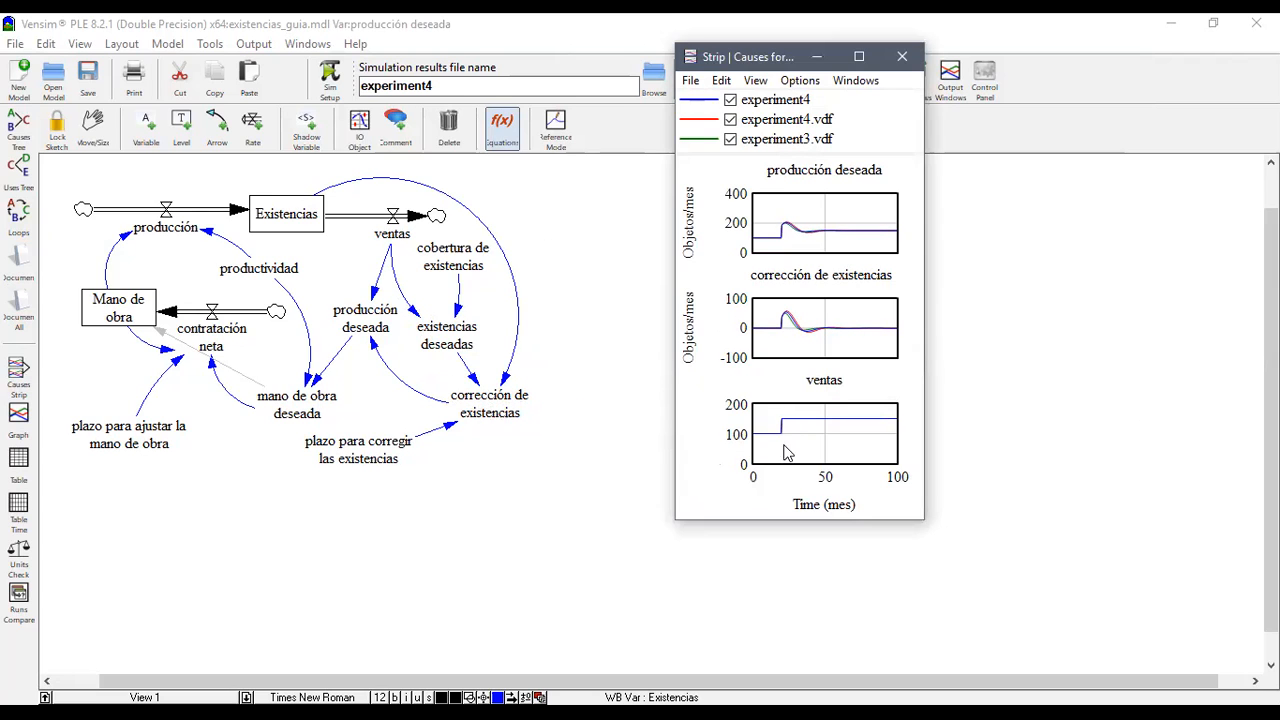
left_click(903, 57)
left_click(487, 404)
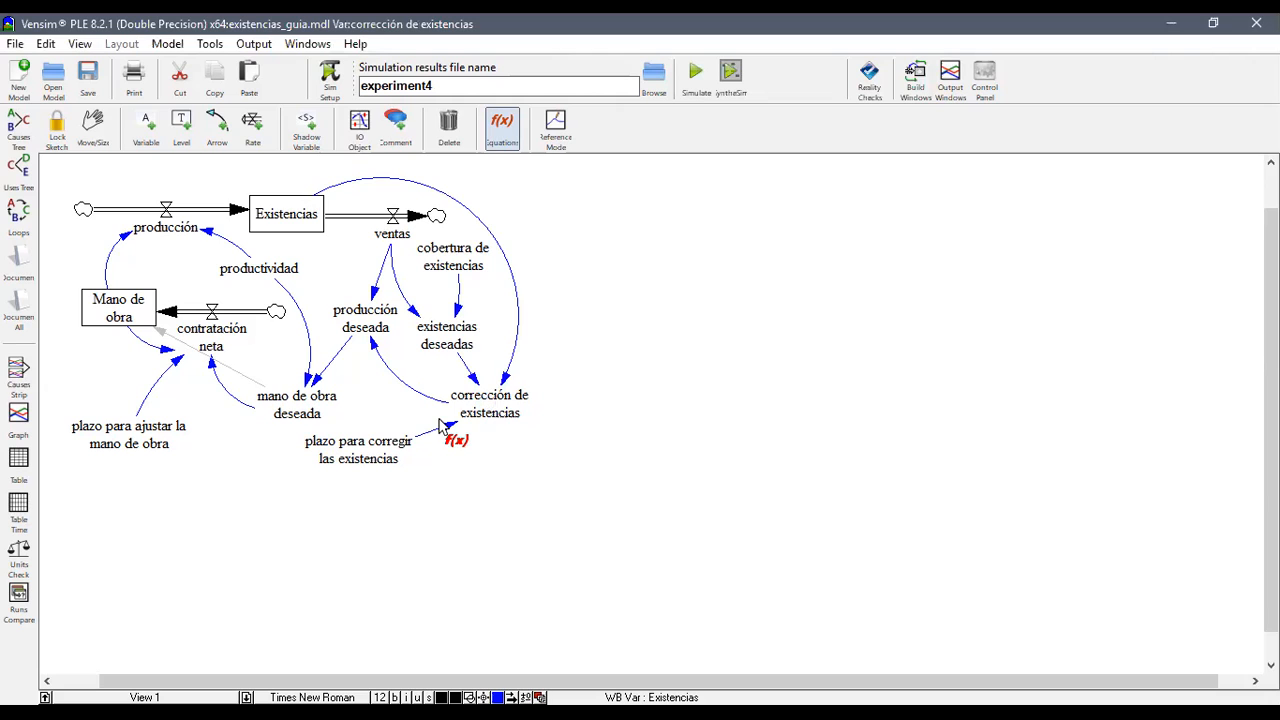
left_click(20, 371)
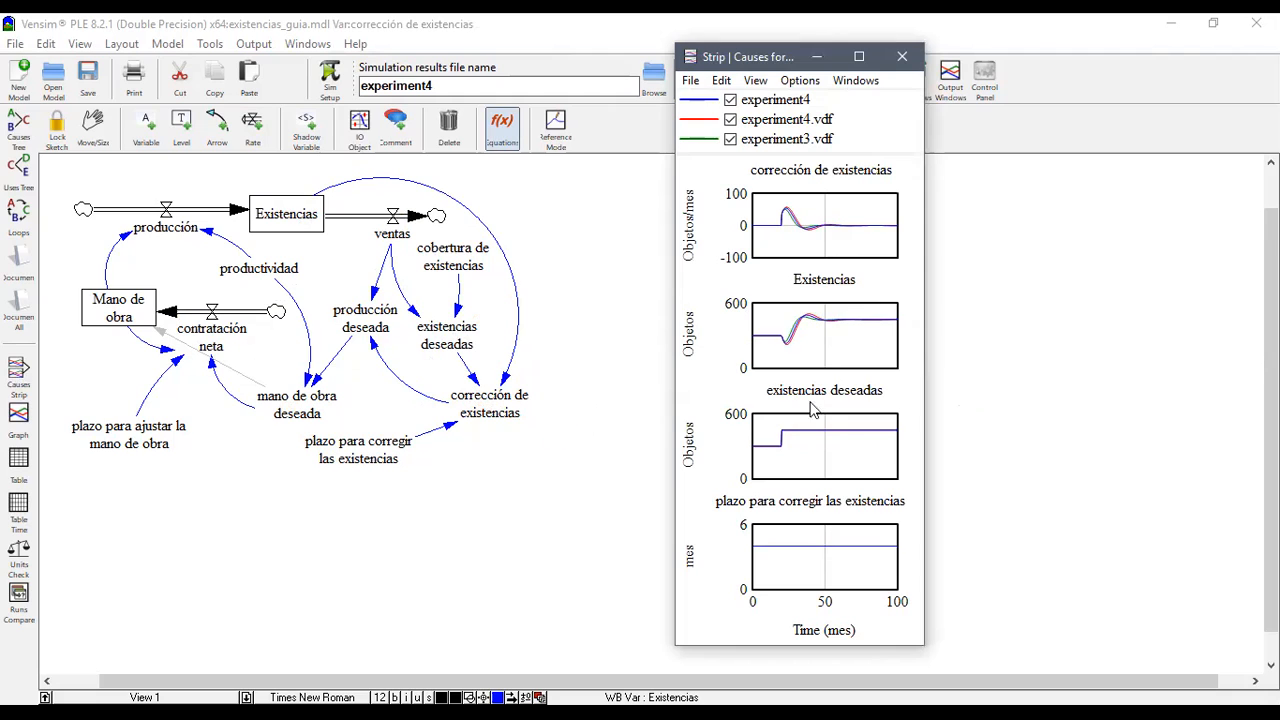
left_click(903, 57)
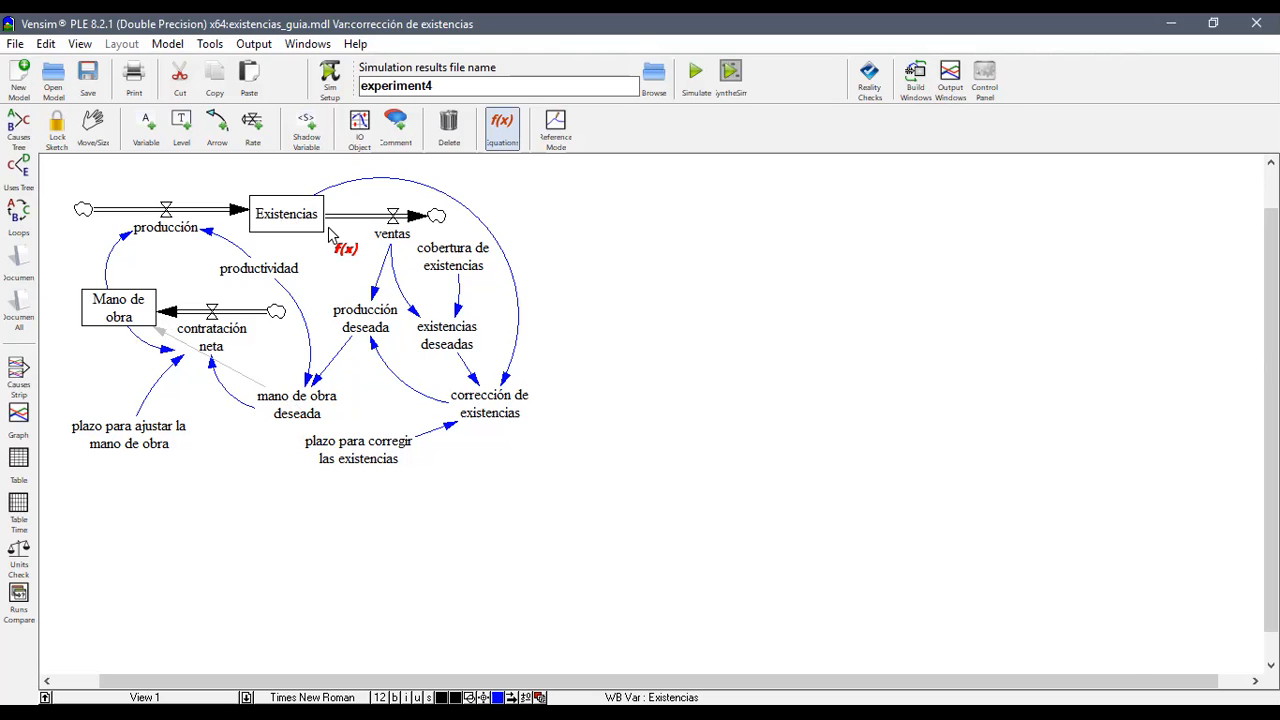
- Show the causes strip graphs of Existencias again to compare it with producción and ventas, and close them
left_click(286, 214)
key("Escape")
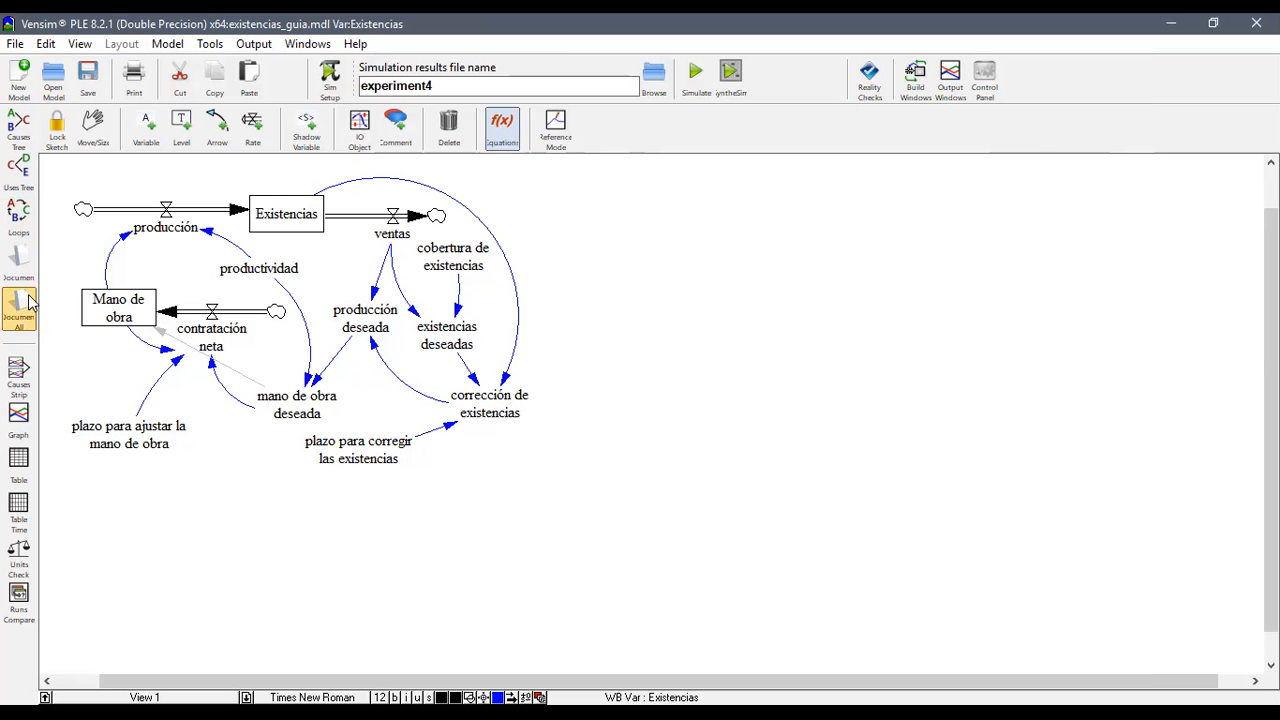
left_click(18, 375)
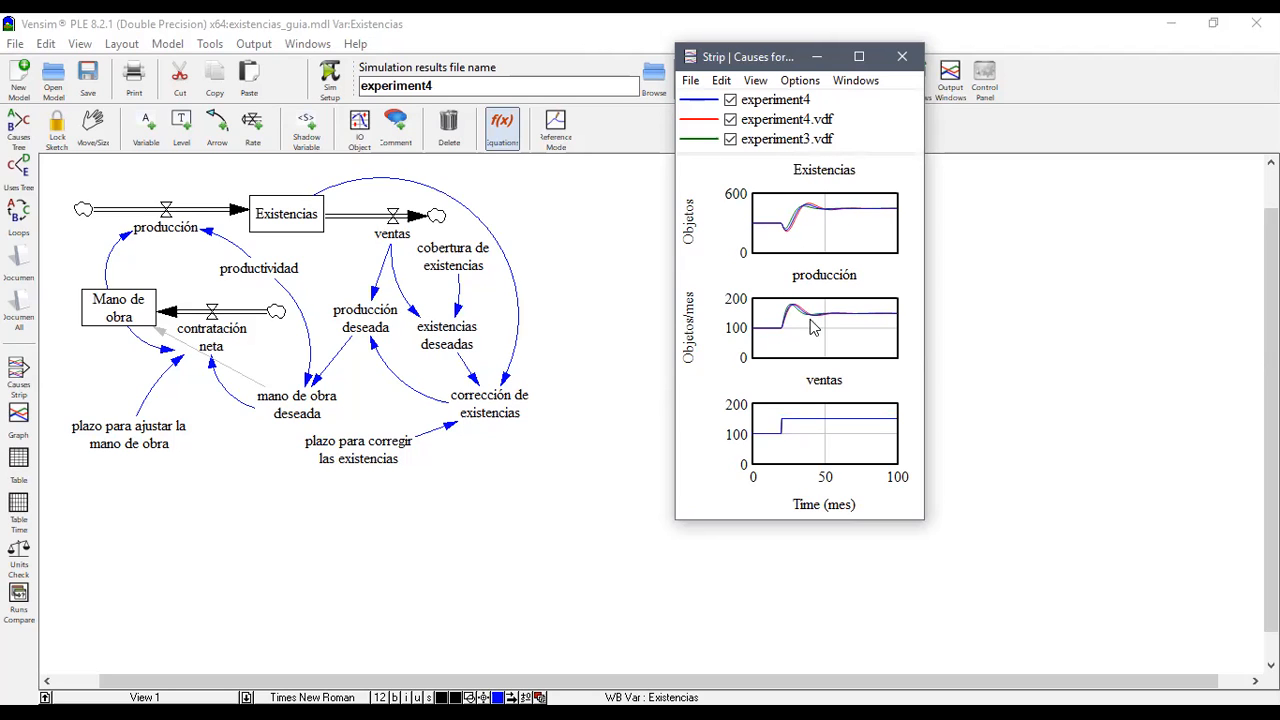
left_click(905, 59)
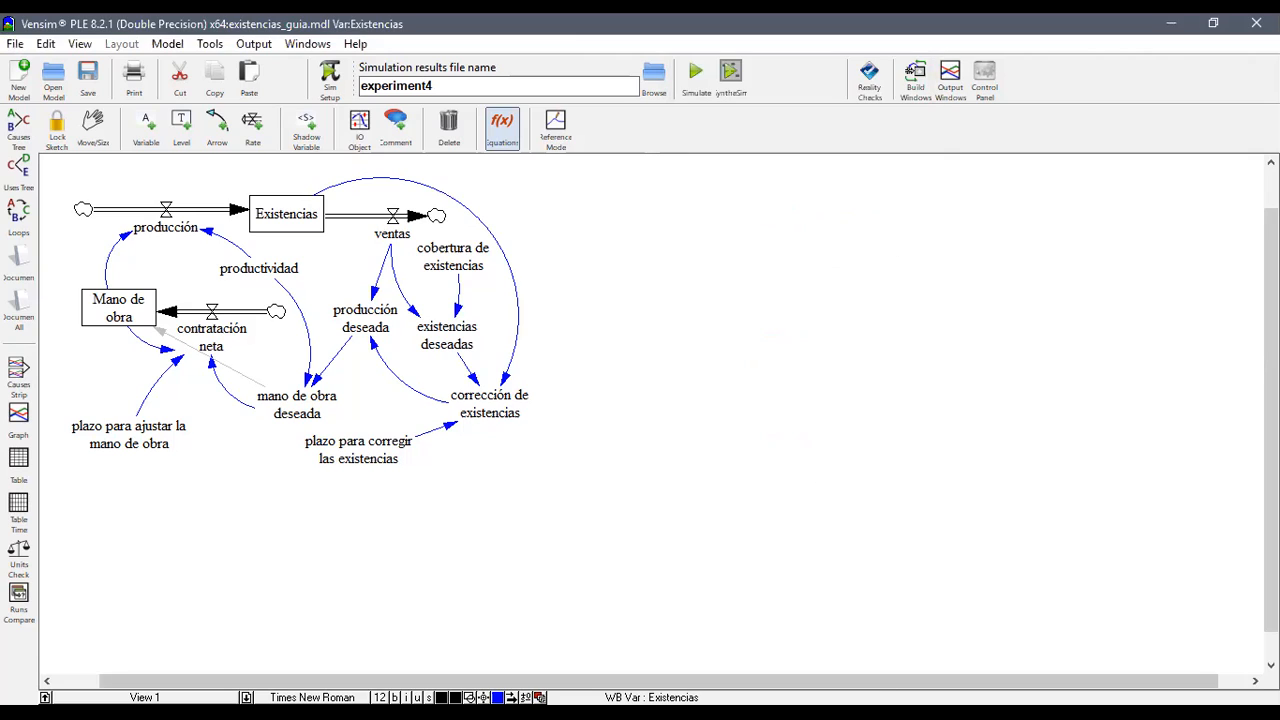
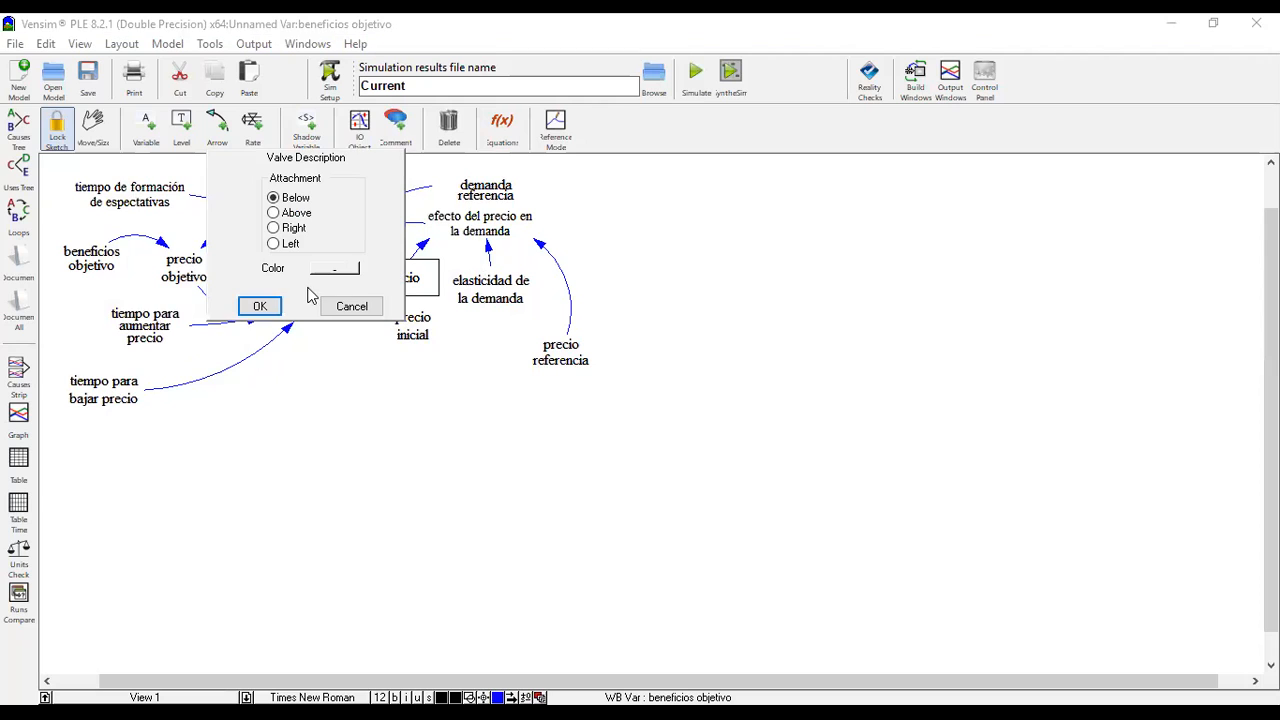
- Dismiss the valve settings of cambio en el precio, and inspect the equation of precio in the unsaved model without changing it
left_click(348, 313)
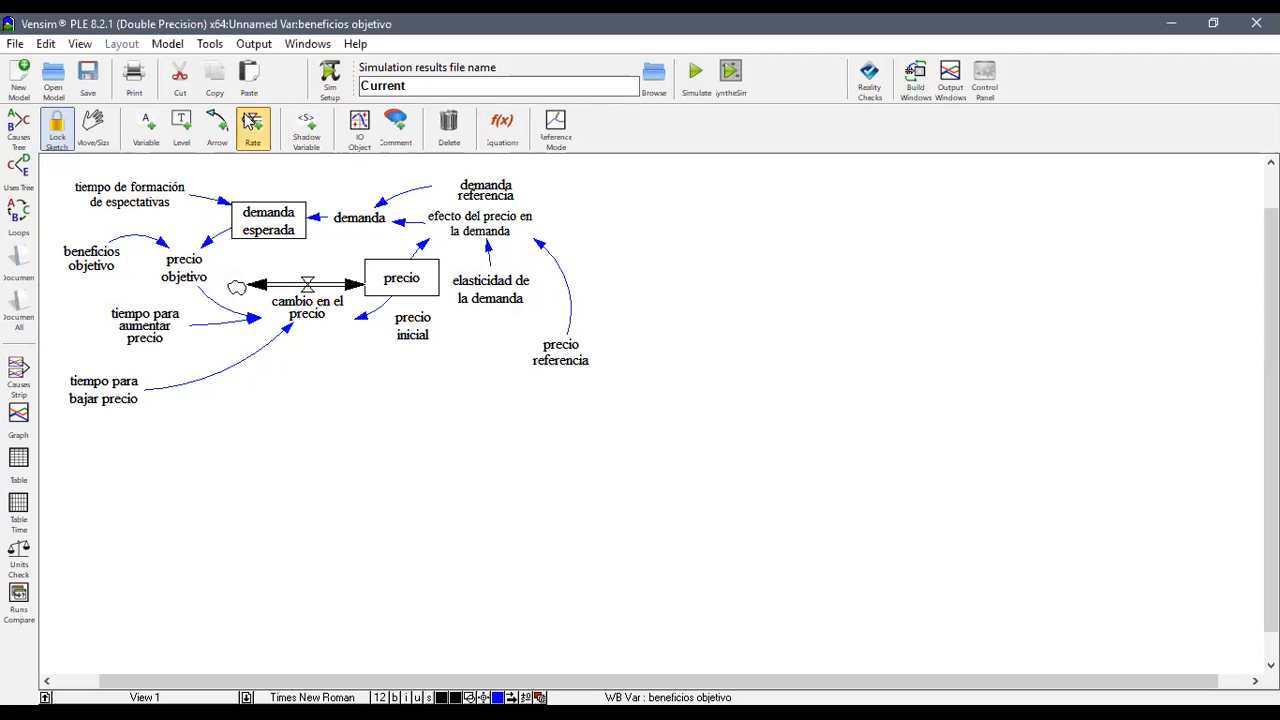
left_click(501, 125)
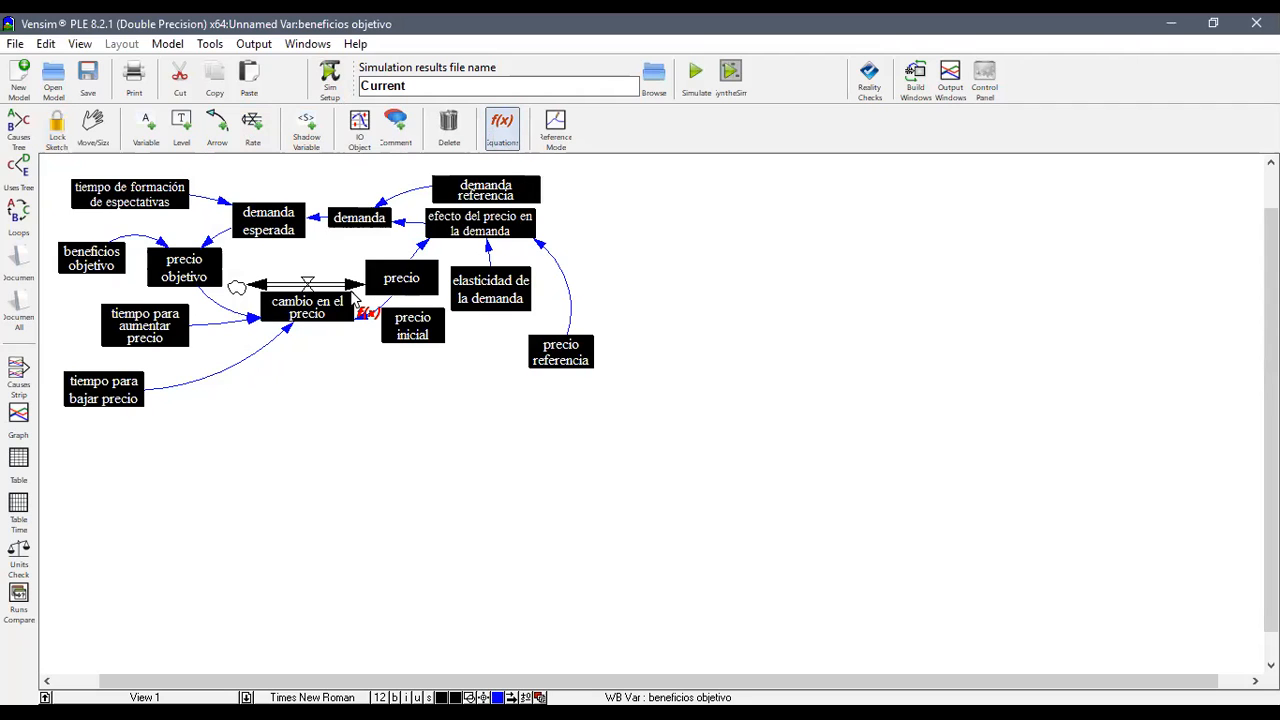
left_click(400, 281)
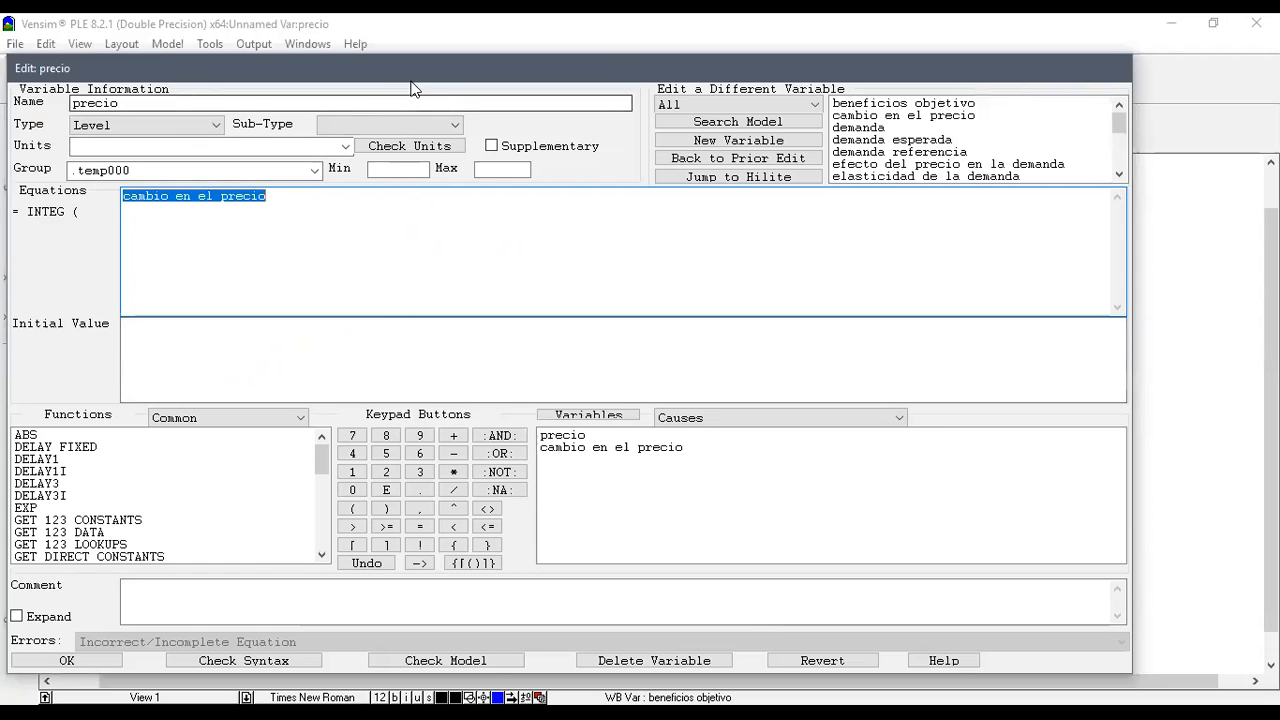
left_click_drag(414, 65, 460, 25)
left_click(132, 620)
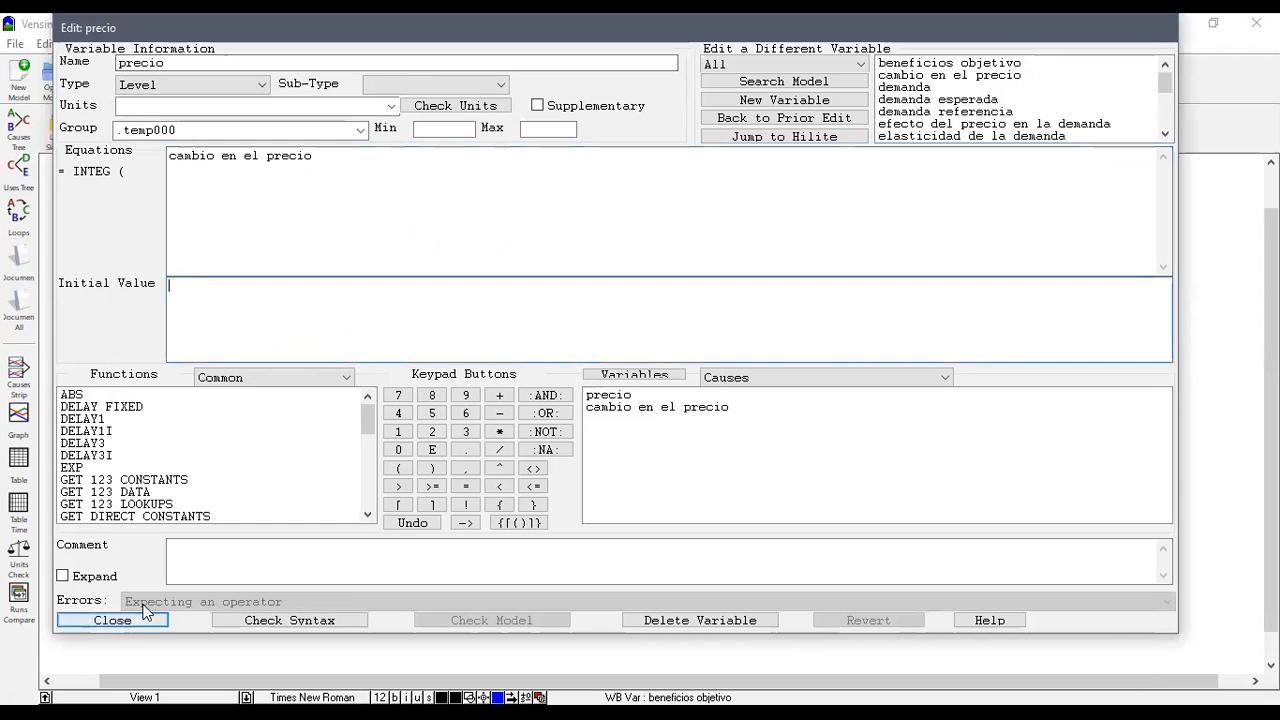
left_click(143, 620)
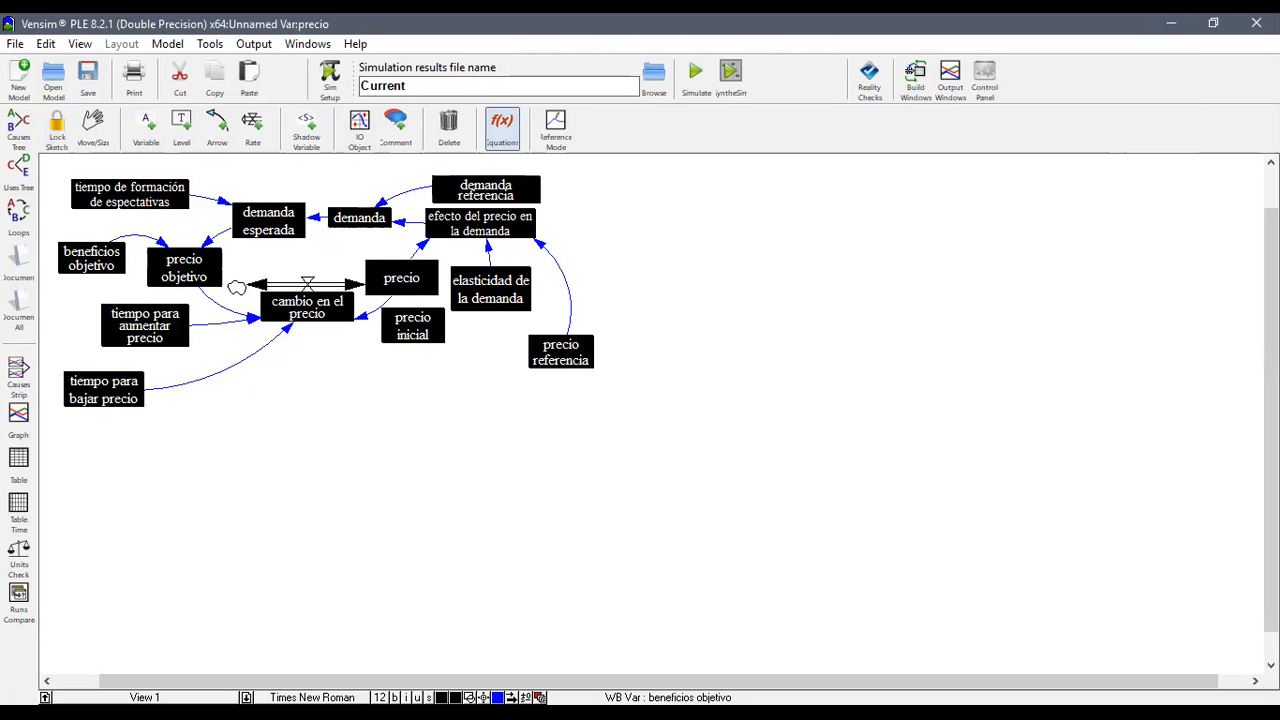
left_click(663, 441)
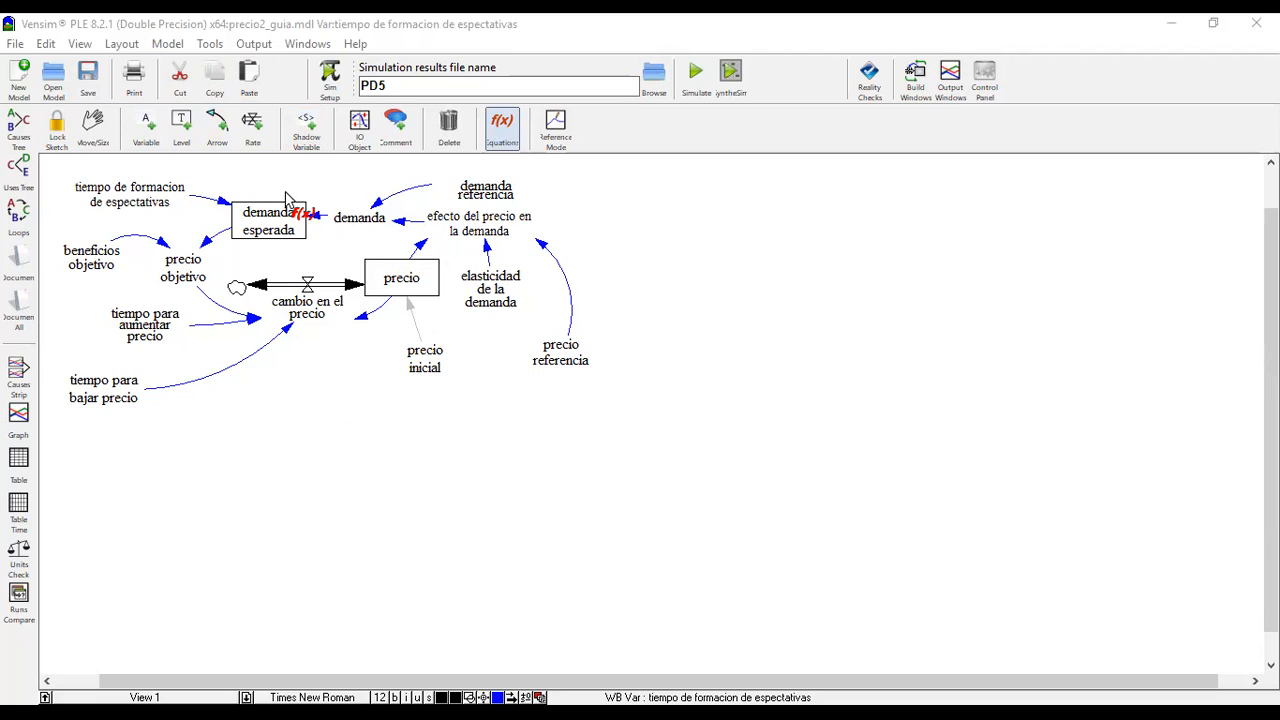
- Check the integral equation, initial value and units of precio in the precio2_guia model without changing them
left_click(505, 130)
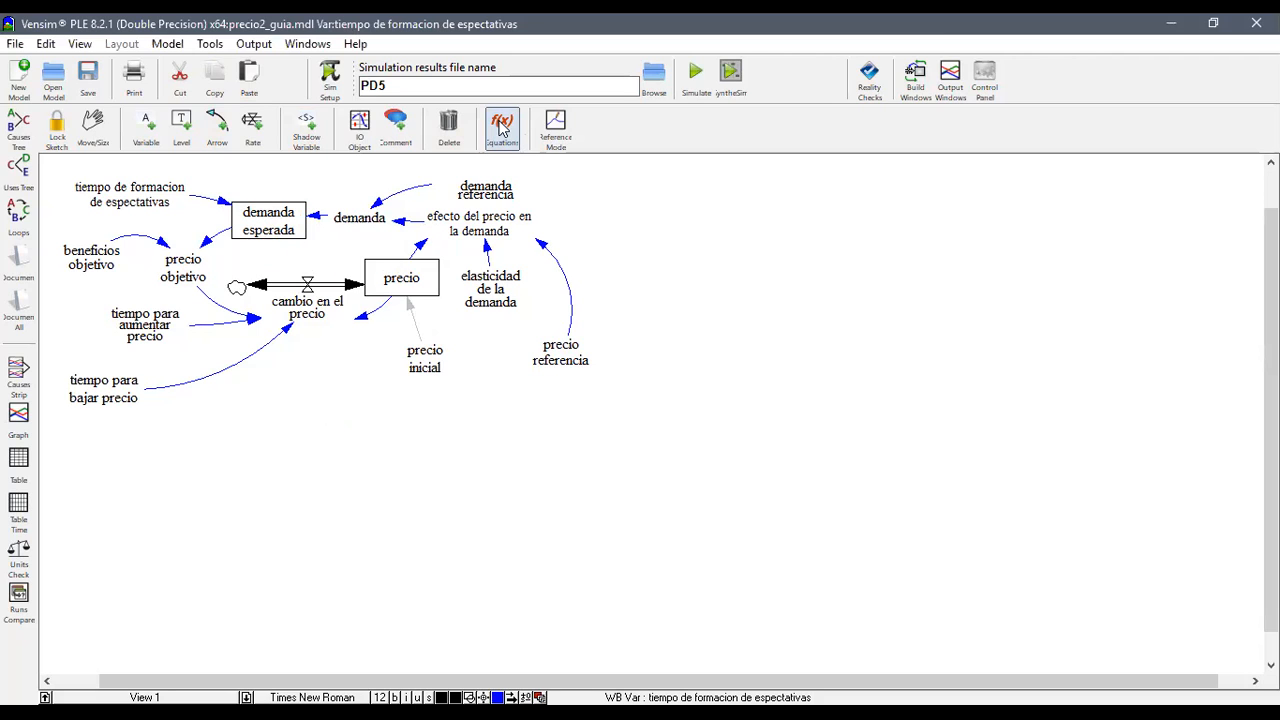
left_click(505, 131)
left_click(375, 264)
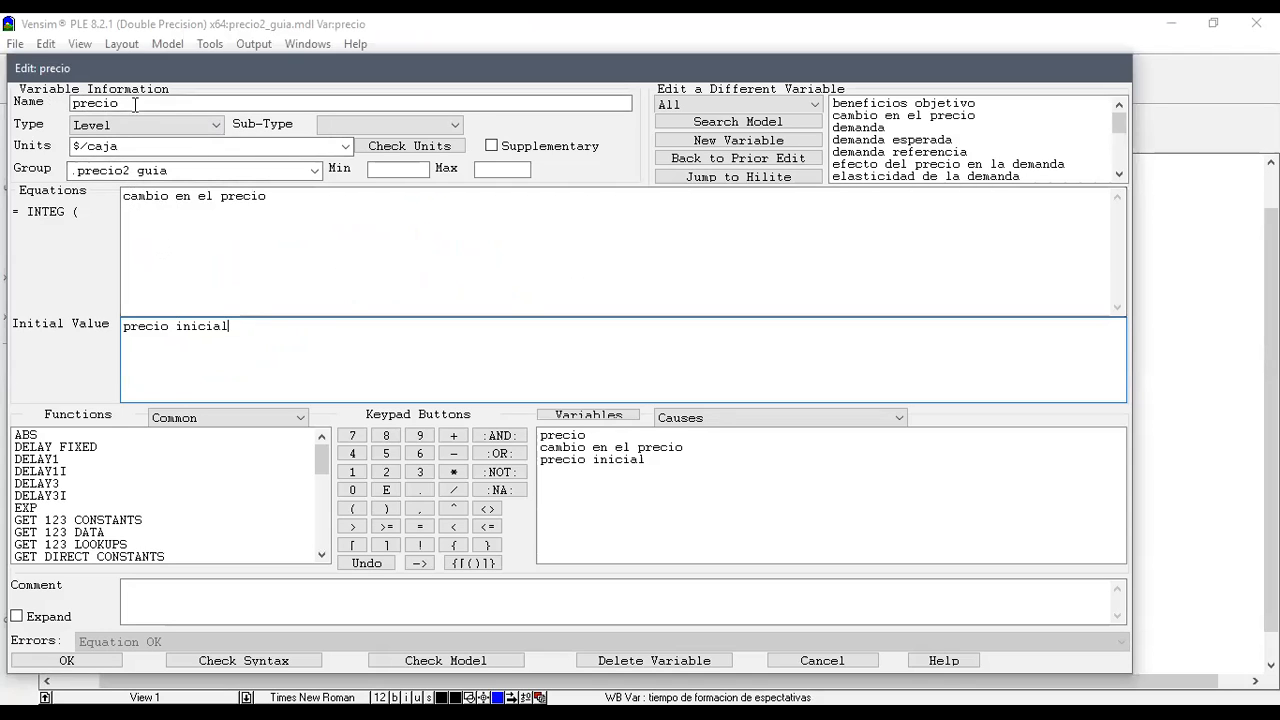
left_click_drag(129, 198, 268, 198)
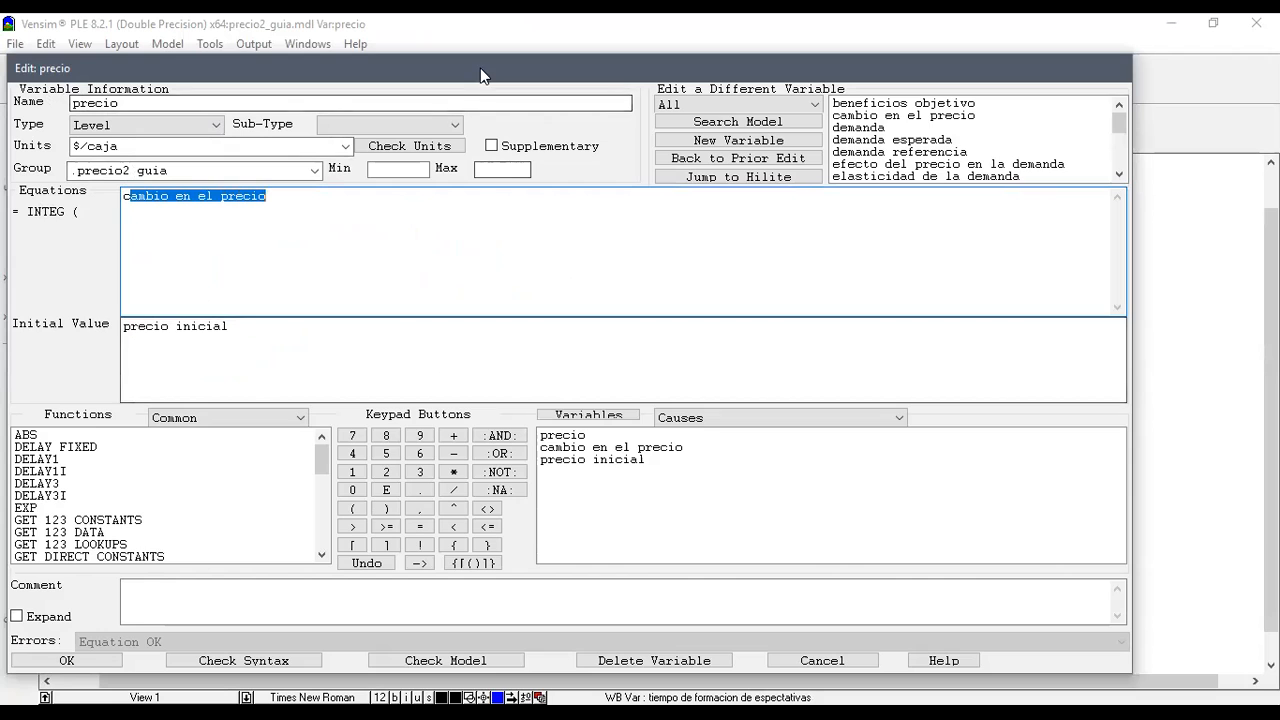
left_click_drag(485, 67, 523, 27)
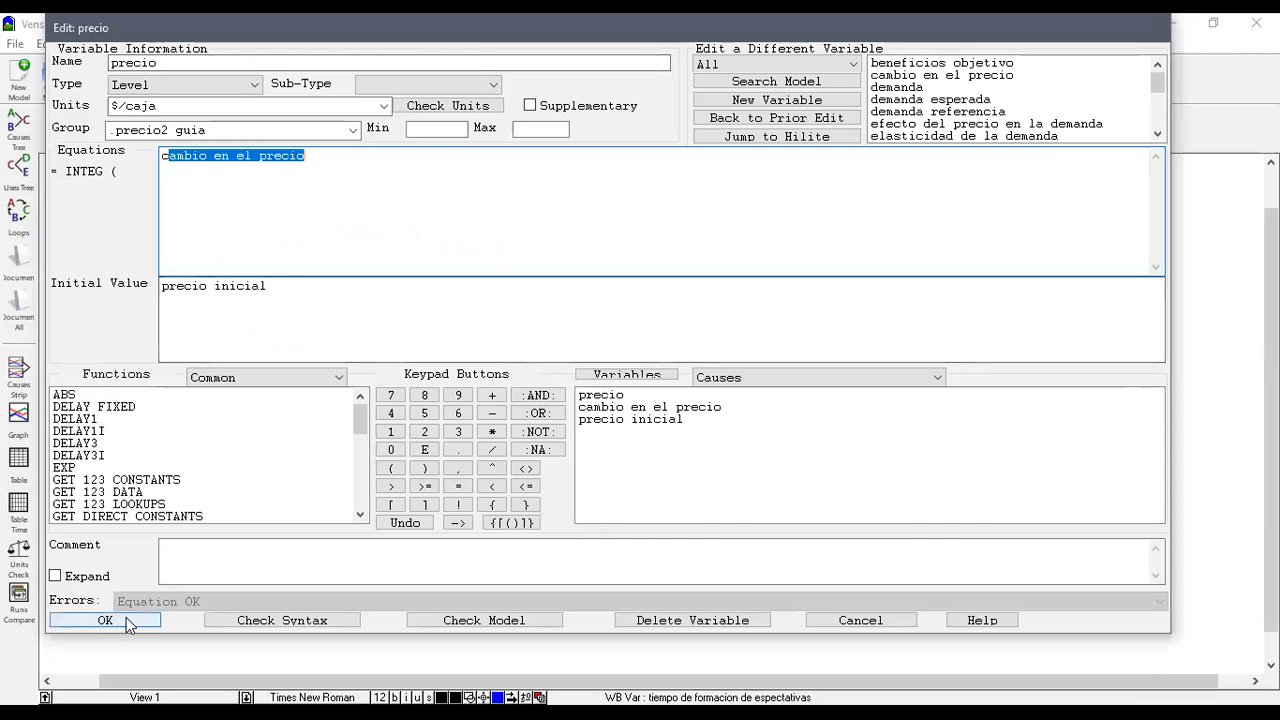
left_click(126, 621)
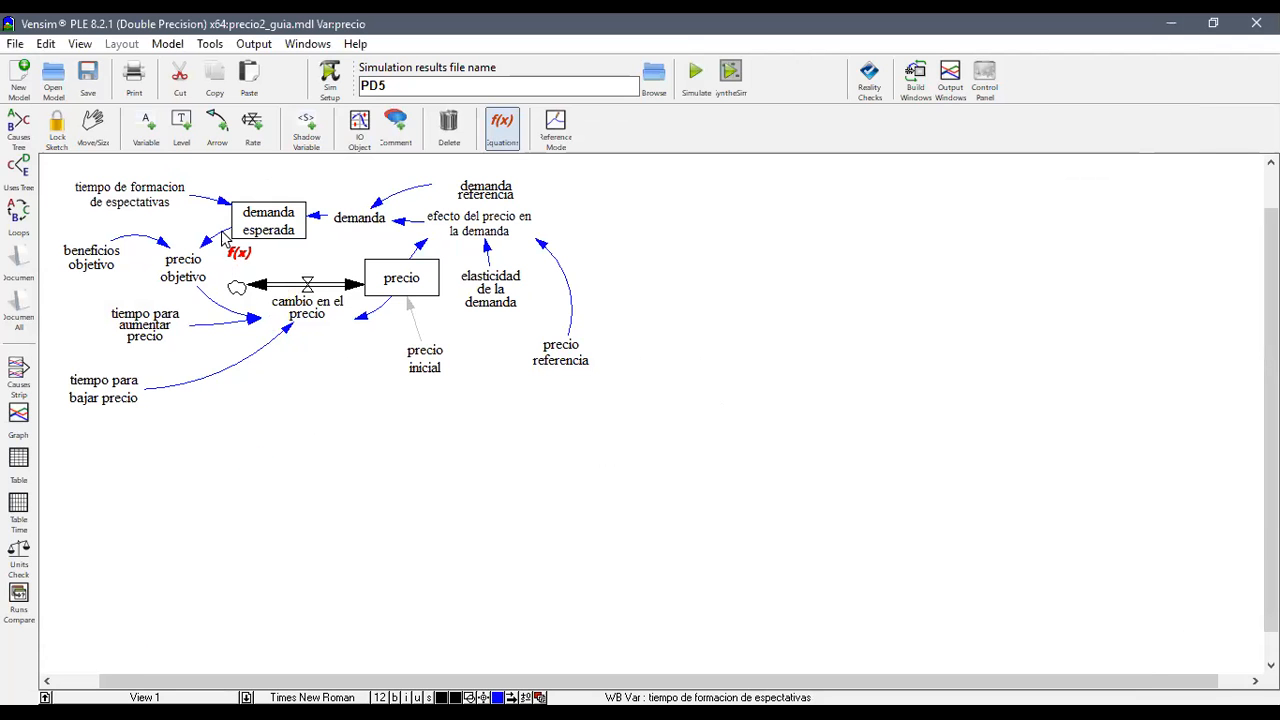
- Check the definitions of efecto del precio en la demanda, precio inicial, precio referencia and precio without changing them
left_click(490, 238)
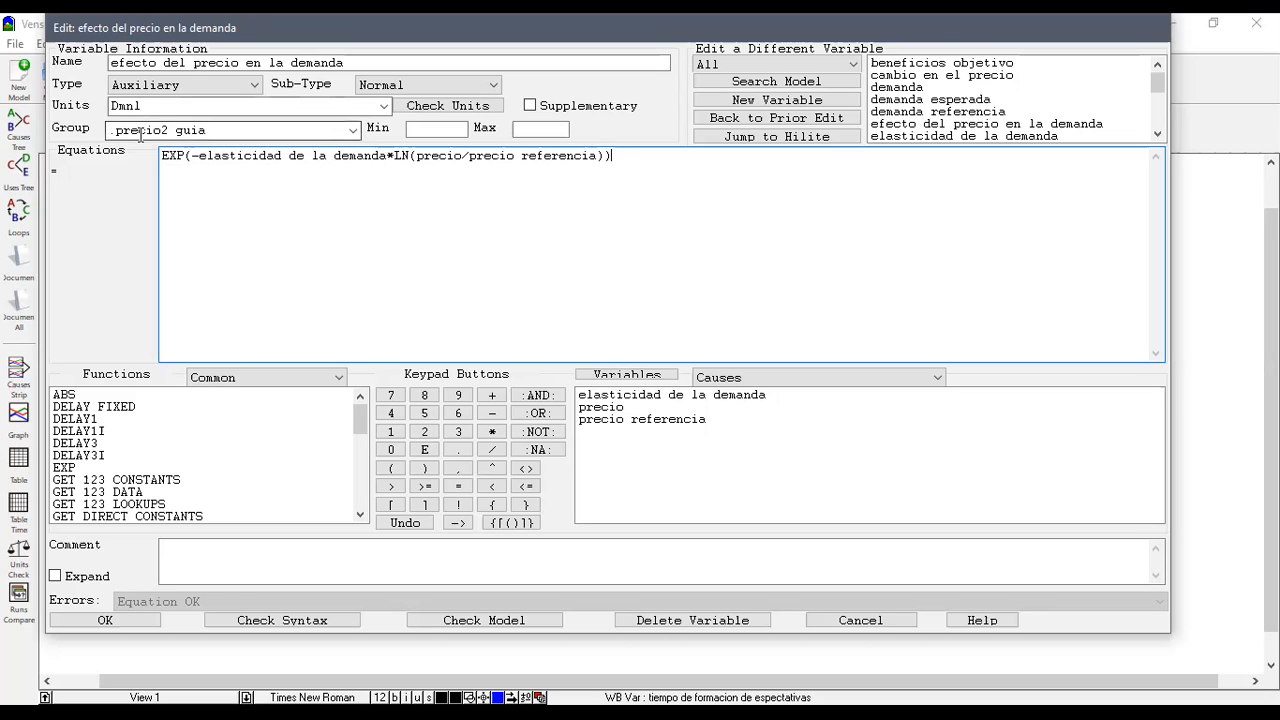
left_click(70, 620)
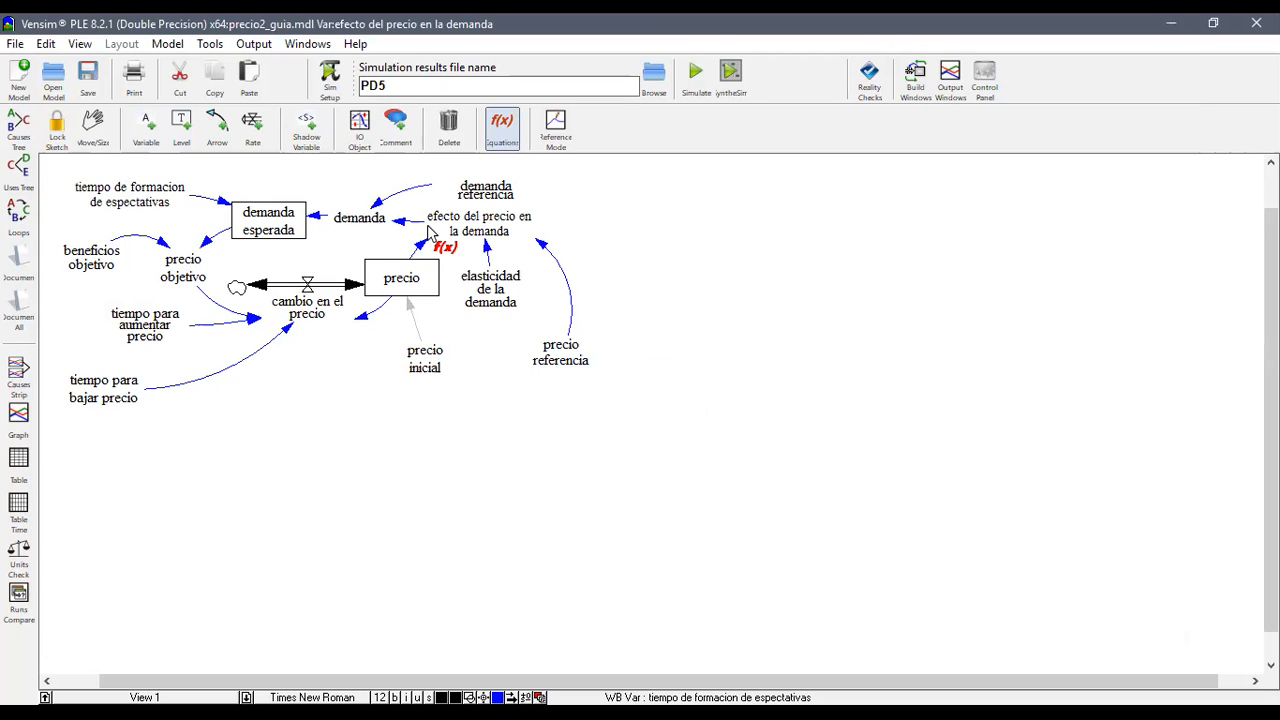
left_click(424, 358)
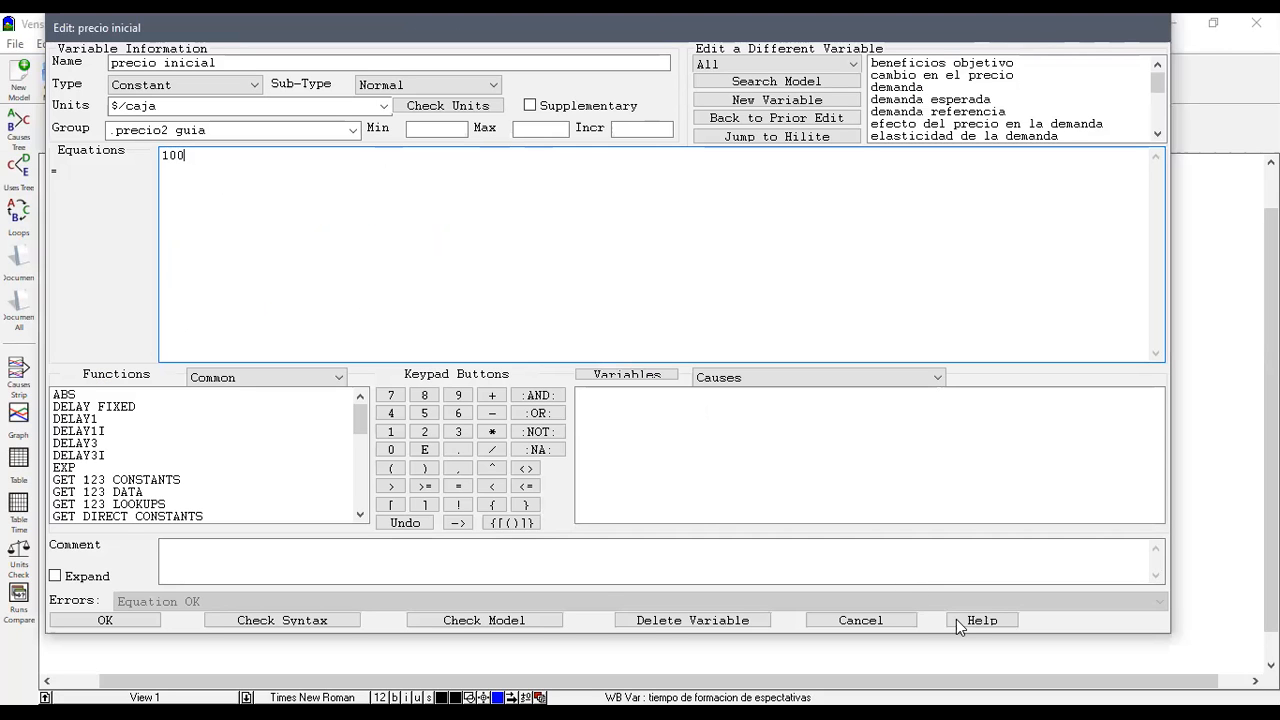
left_click(907, 619)
left_click(565, 352)
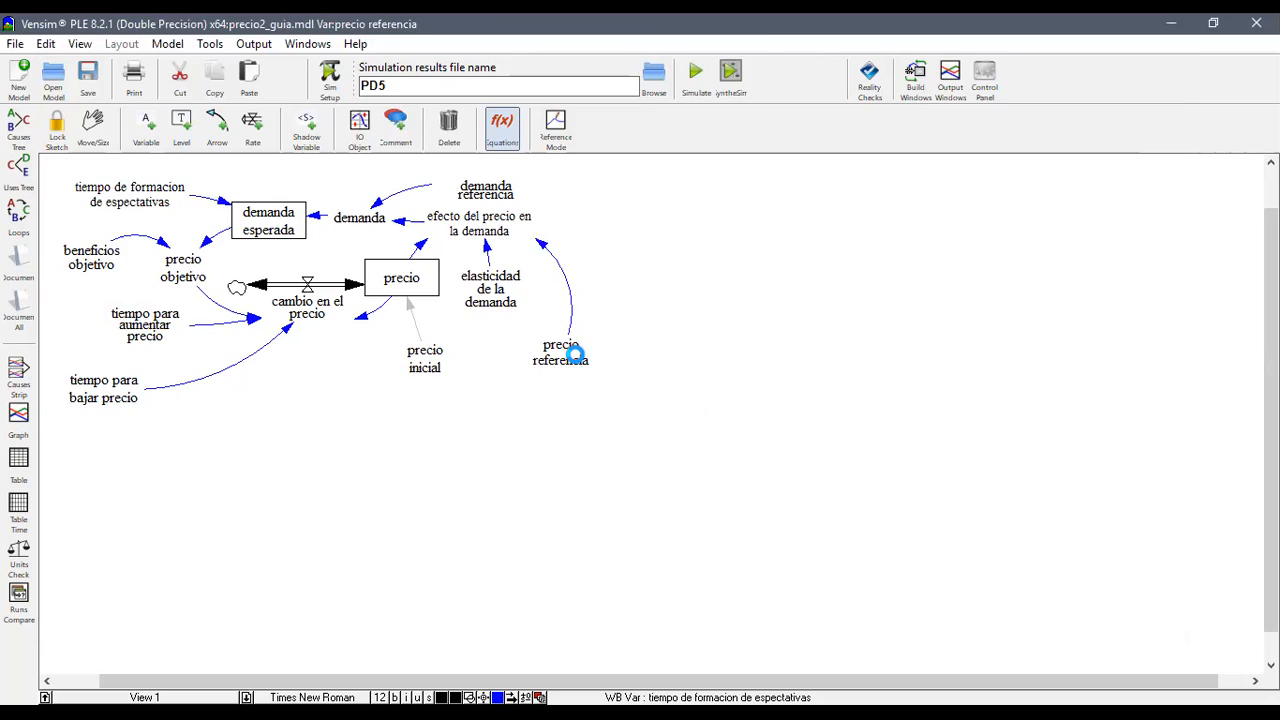
left_click(131, 612)
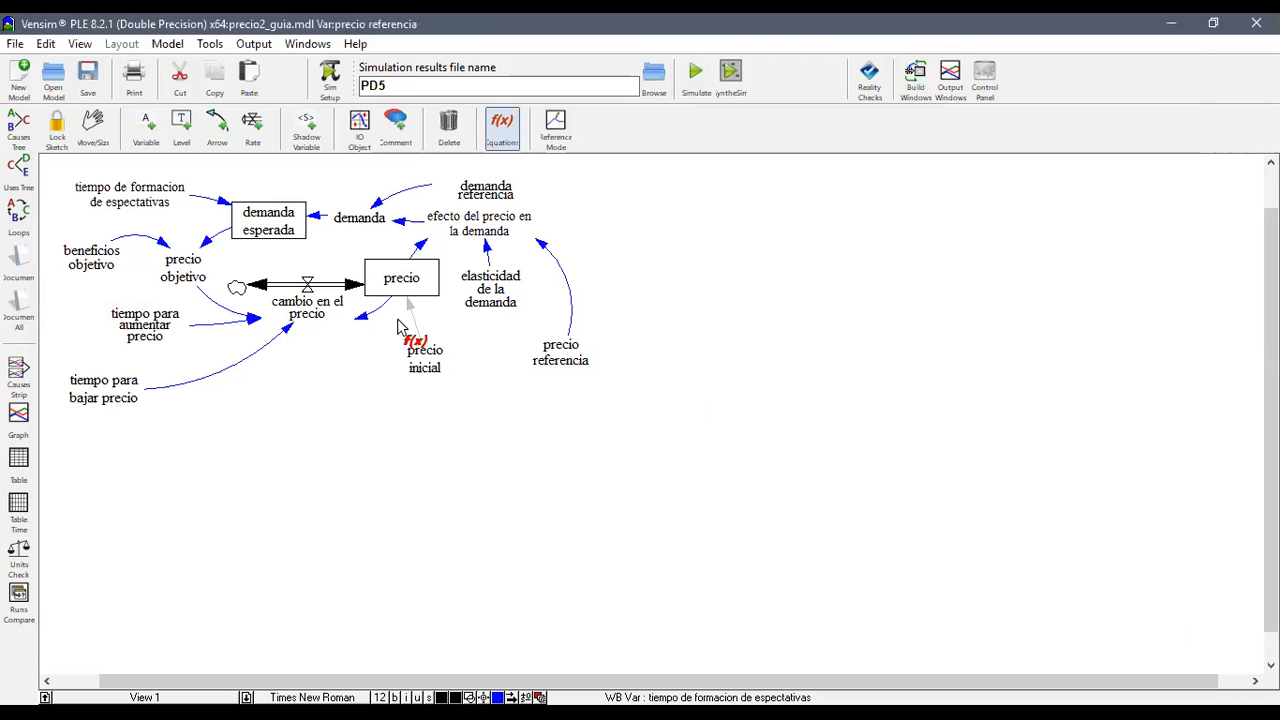
left_click(416, 278)
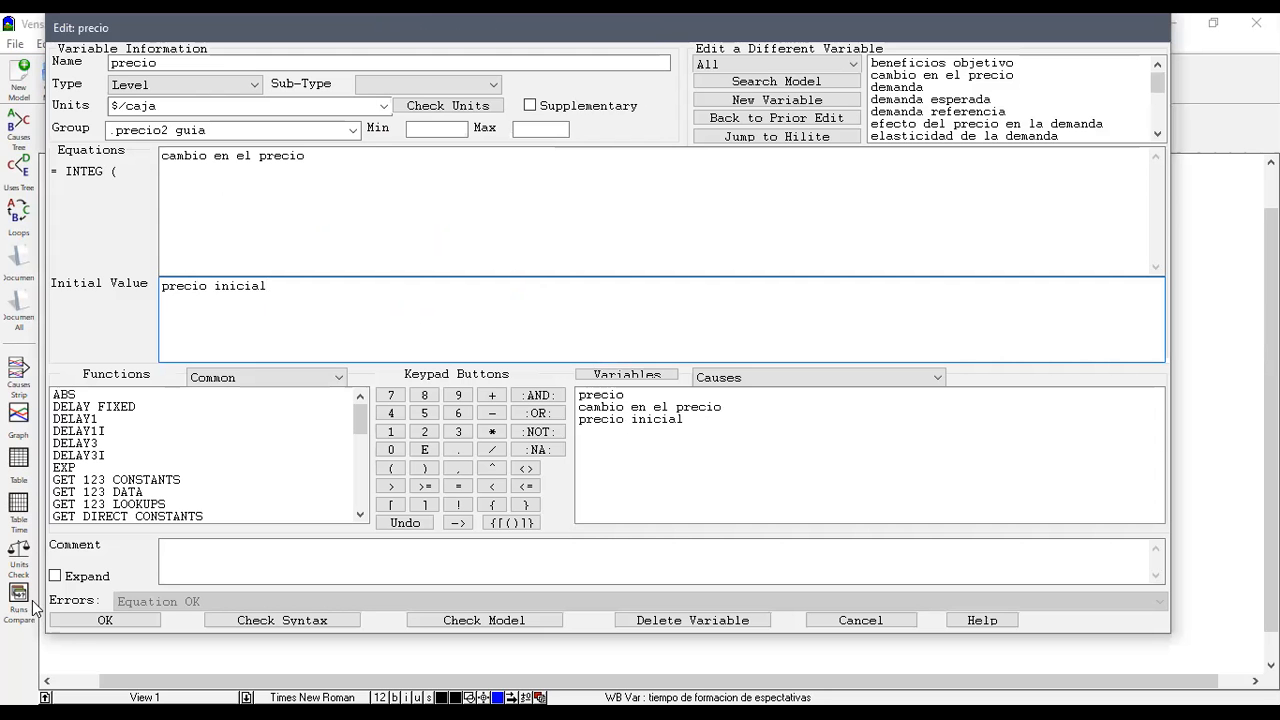
left_click(83, 621)
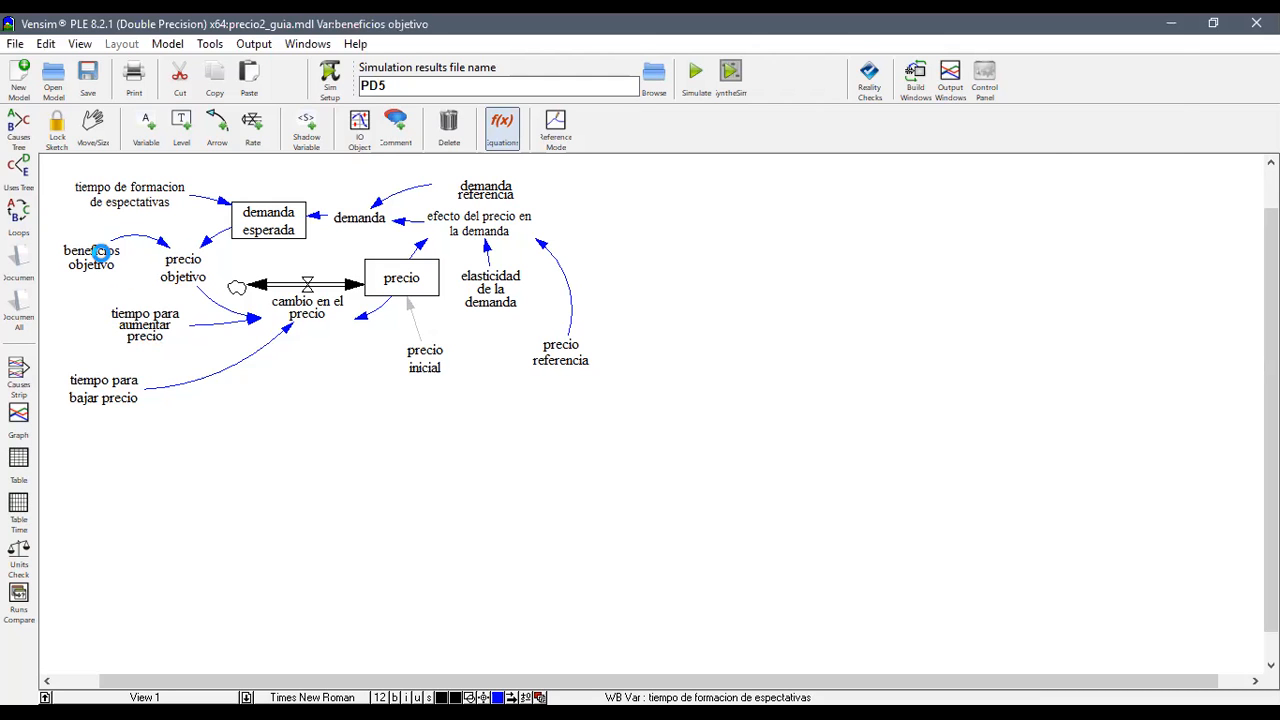
- Examine the base value and STEP function in the equation of beneficios objetivo, and close it without changing it
left_click(106, 253)
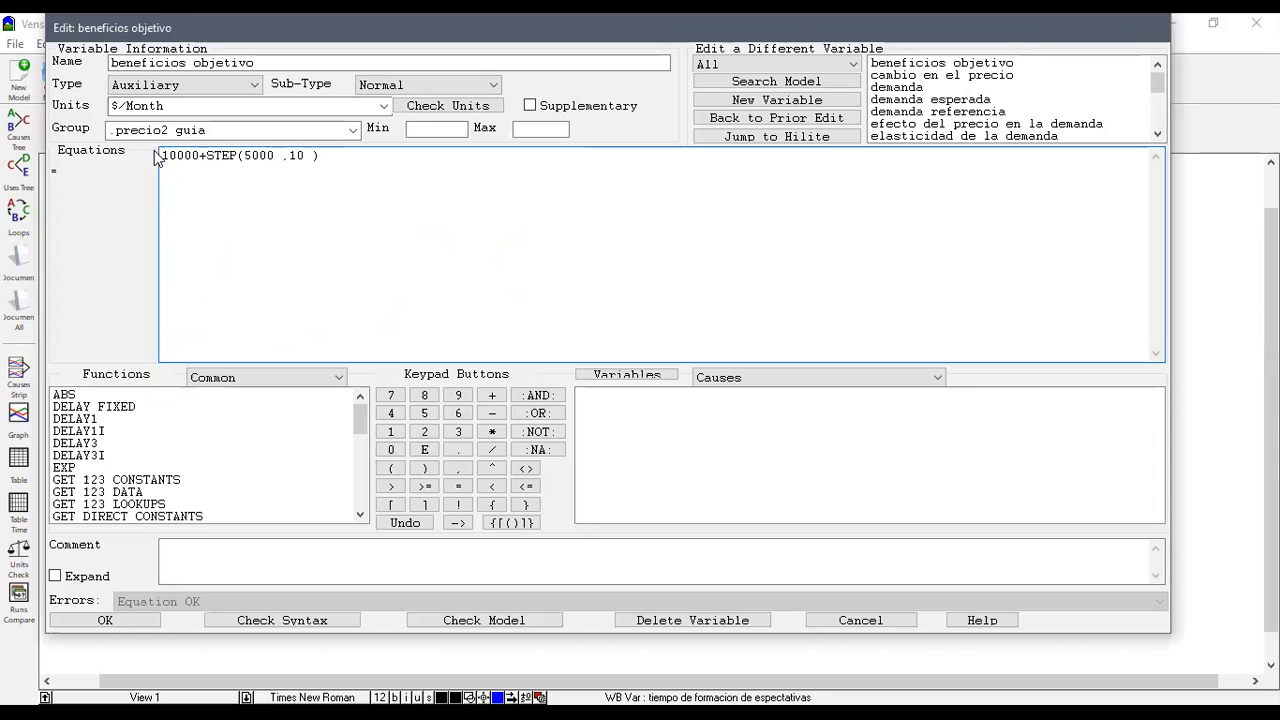
left_click_drag(200, 156, 134, 156)
left_click(304, 155)
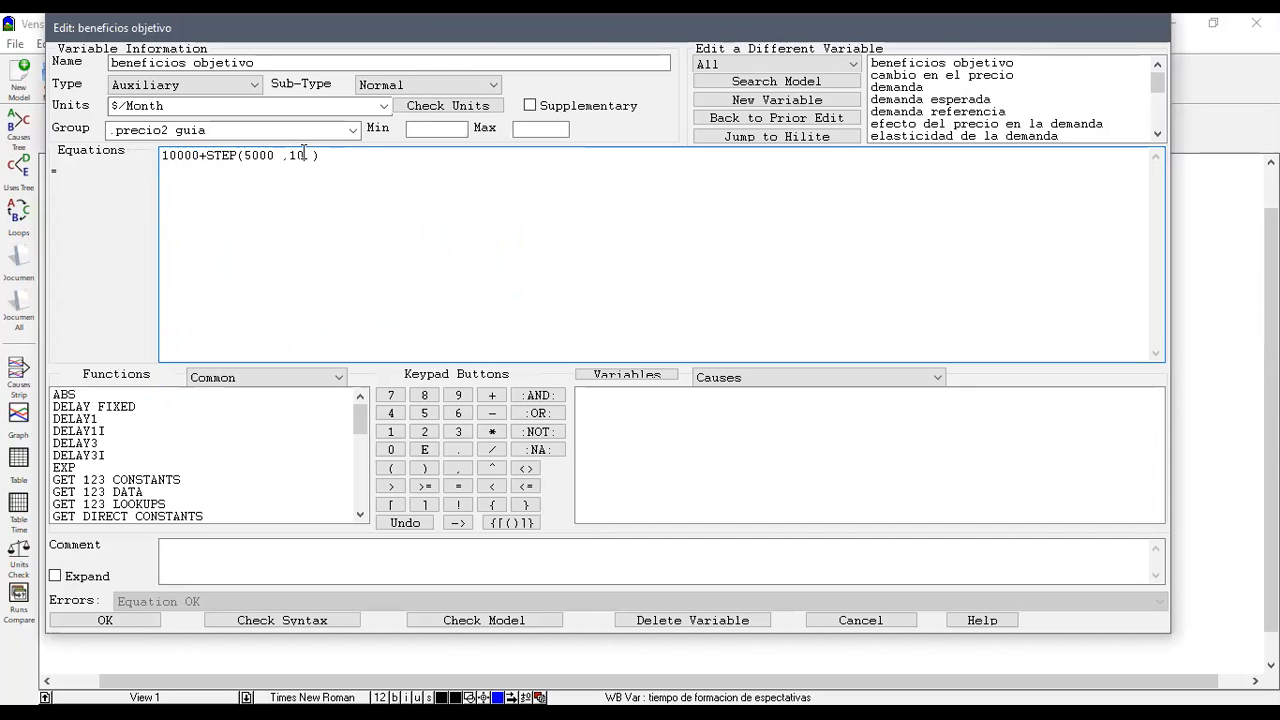
double_click(246, 156)
left_click(113, 622)
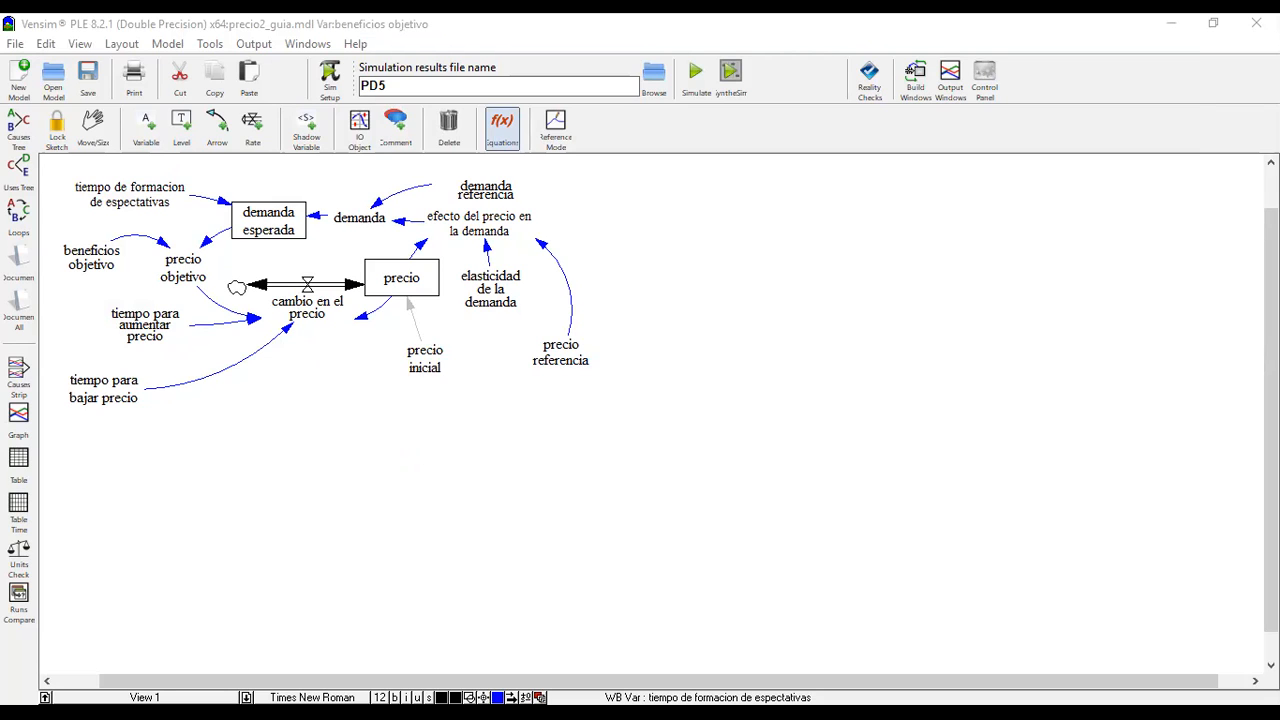
- Check the precio2_guia model for errors
left_click(170, 45)
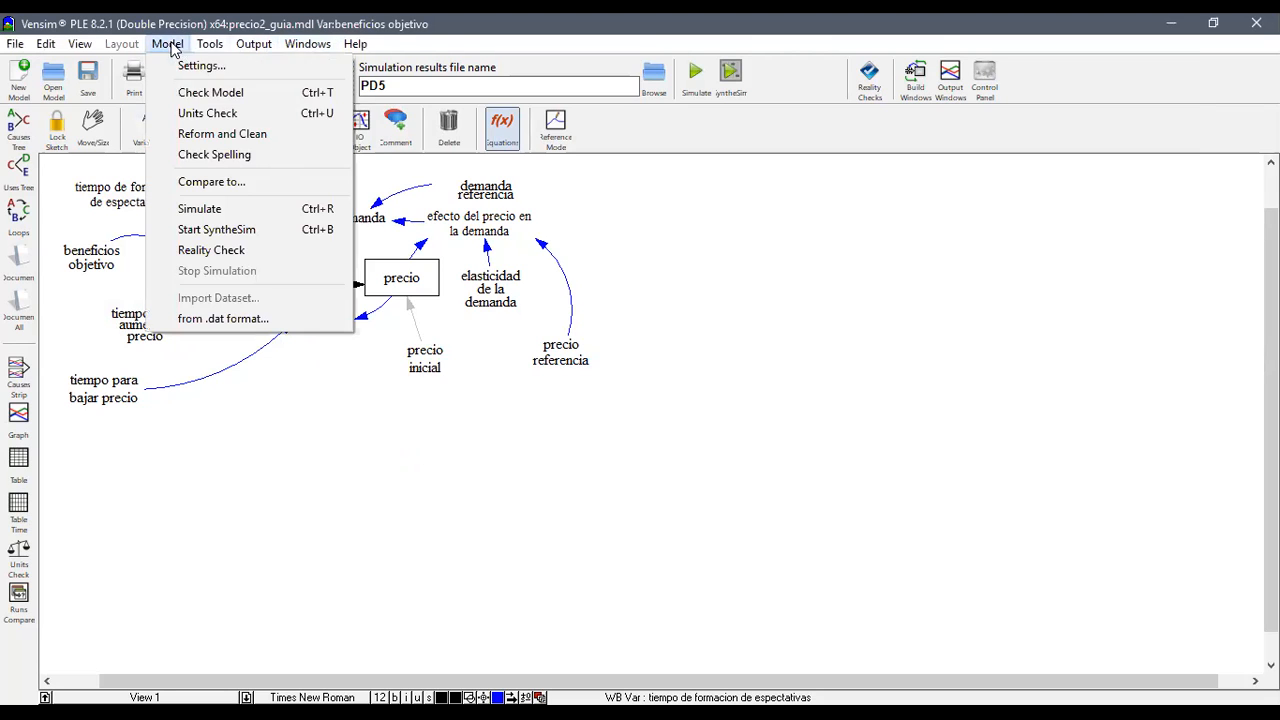
left_click(205, 93)
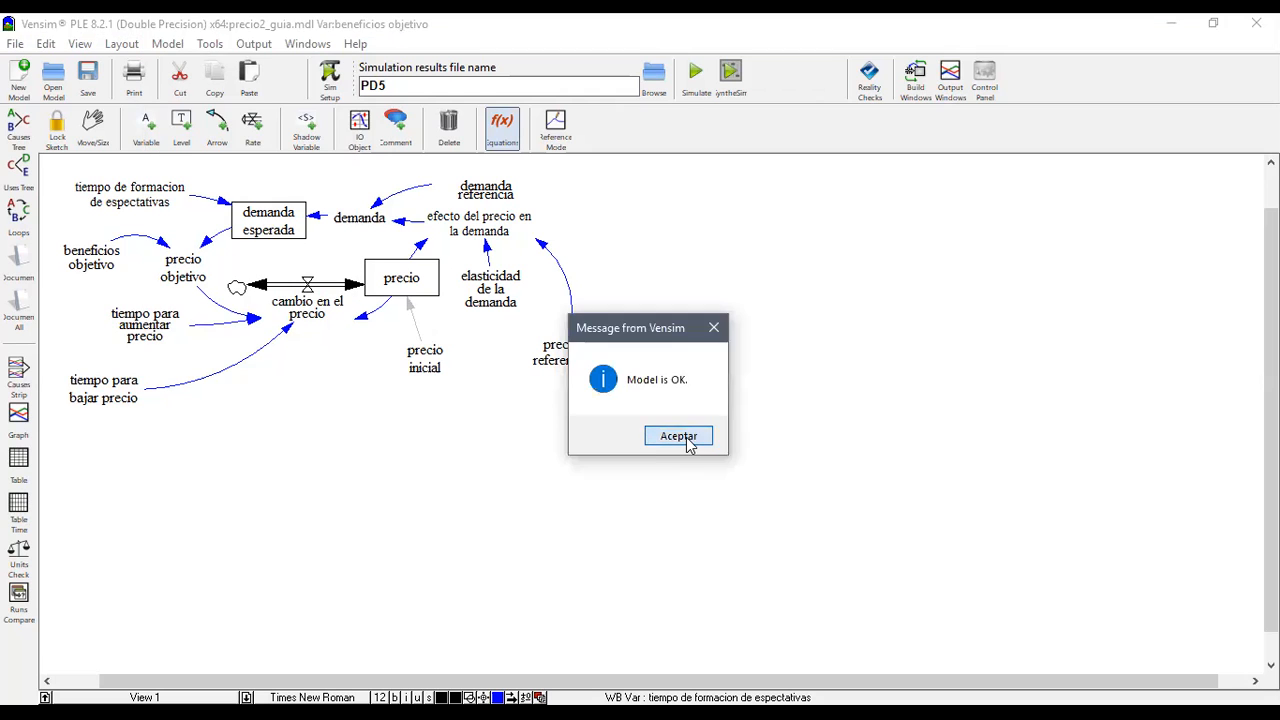
- Run a units check on the precio2_guia model
left_click(686, 440)
left_click(164, 45)
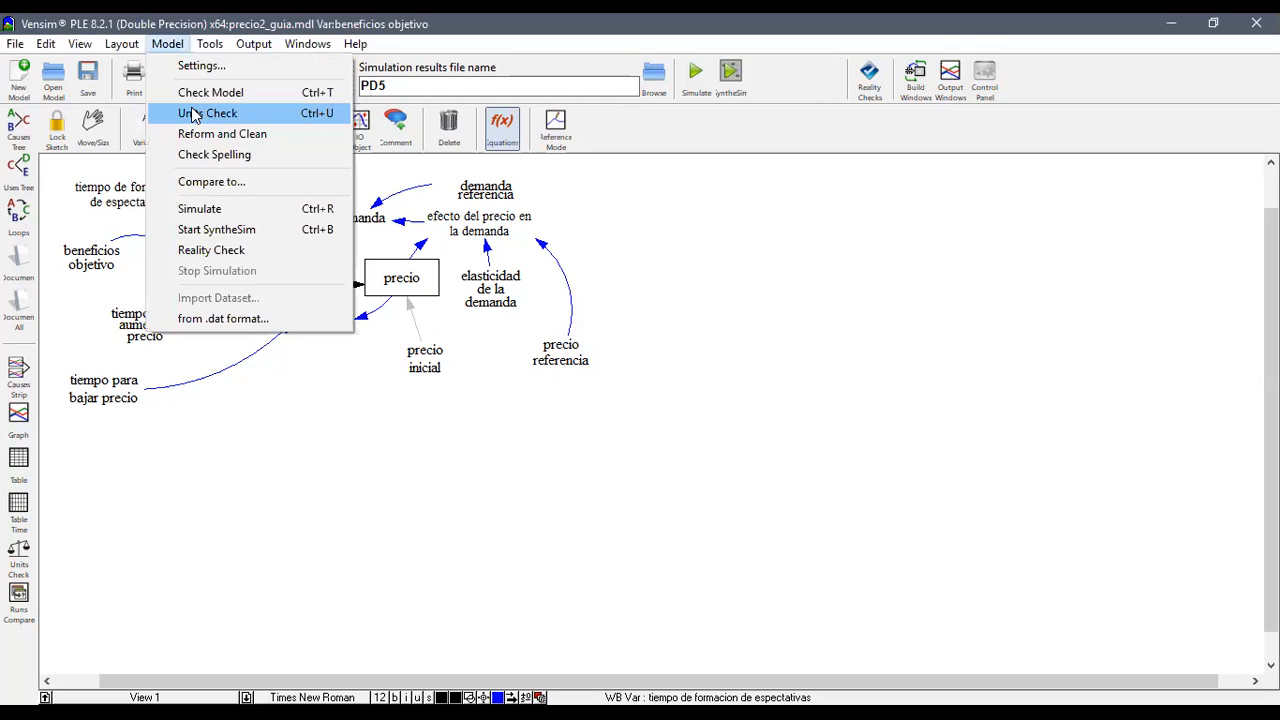
left_click(194, 115)
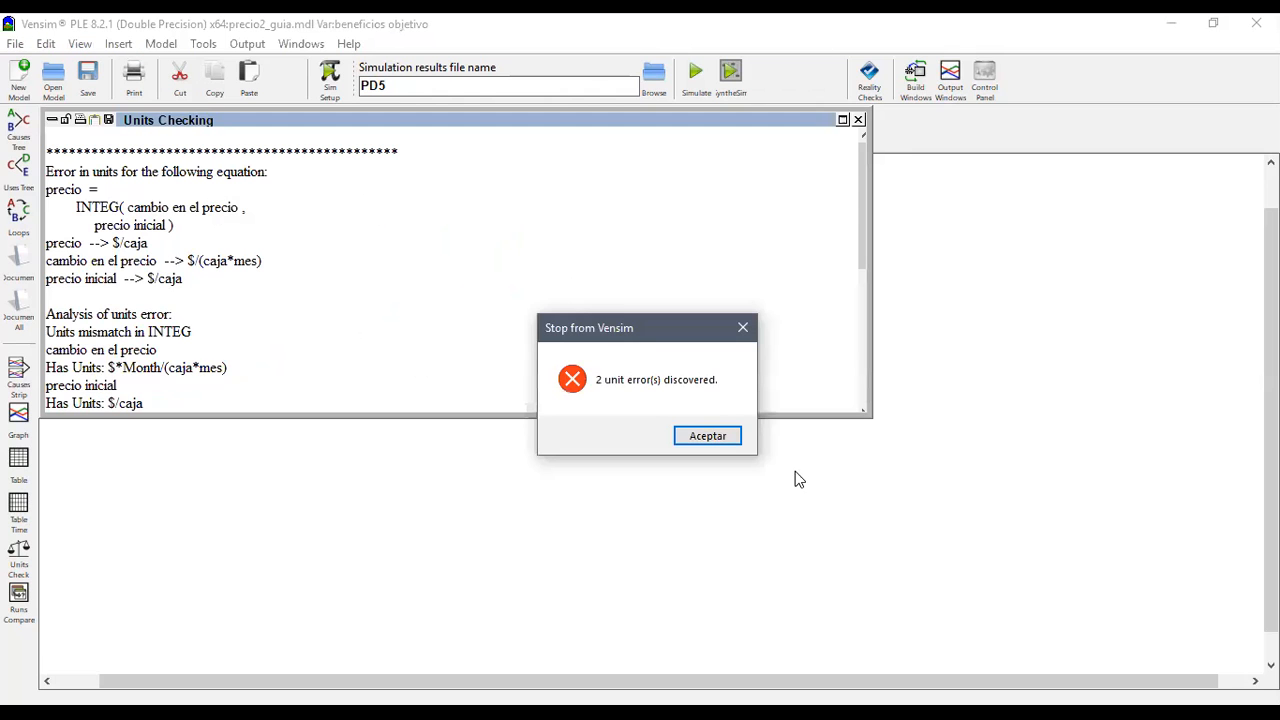
left_click(712, 440)
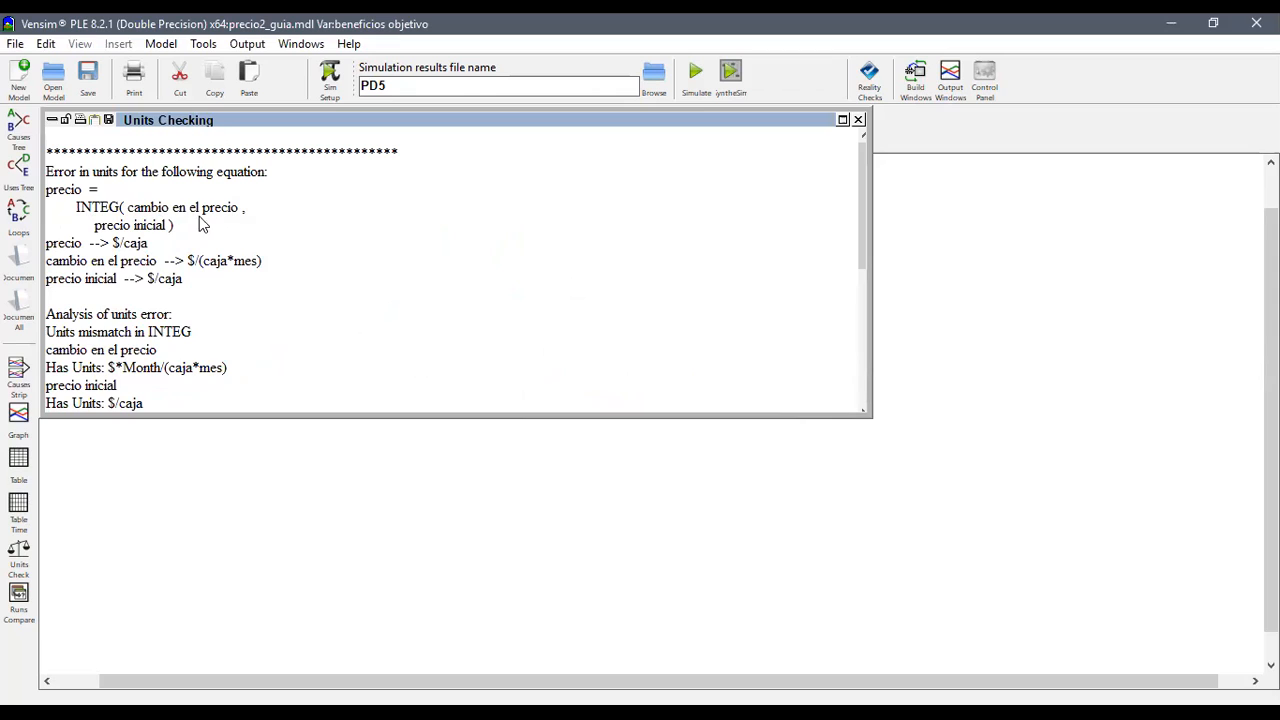
- Examine the units of precio, cambio en el precio and precio inicial in the units error report for the precio equation
double_click(55, 244)
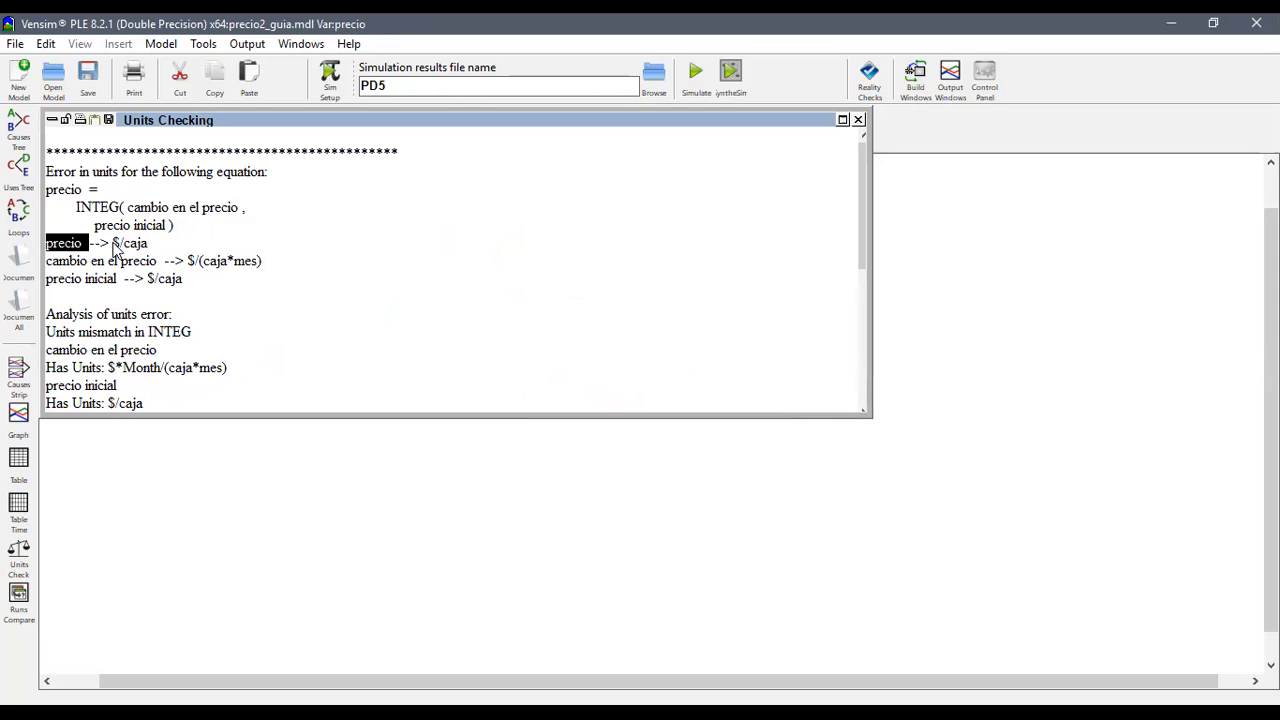
left_click_drag(113, 243, 147, 247)
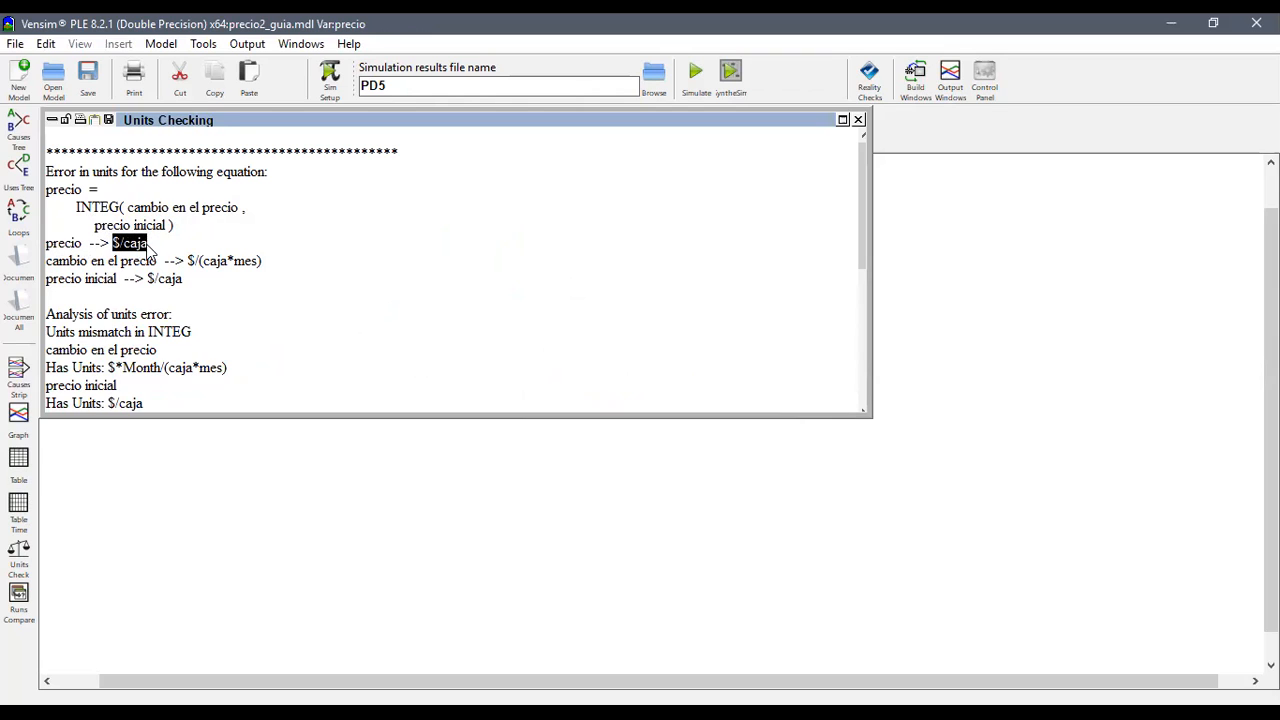
double_click(53, 266)
left_click_drag(53, 266, 263, 272)
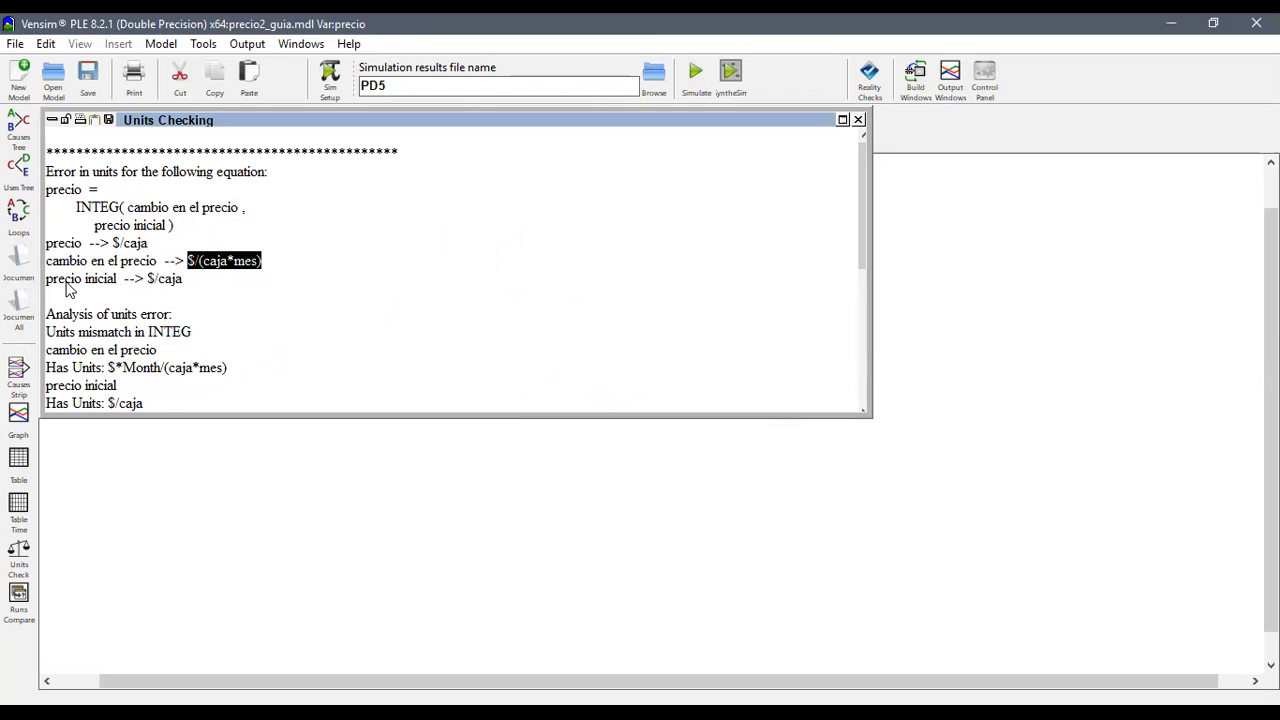
left_click_drag(147, 283, 164, 284)
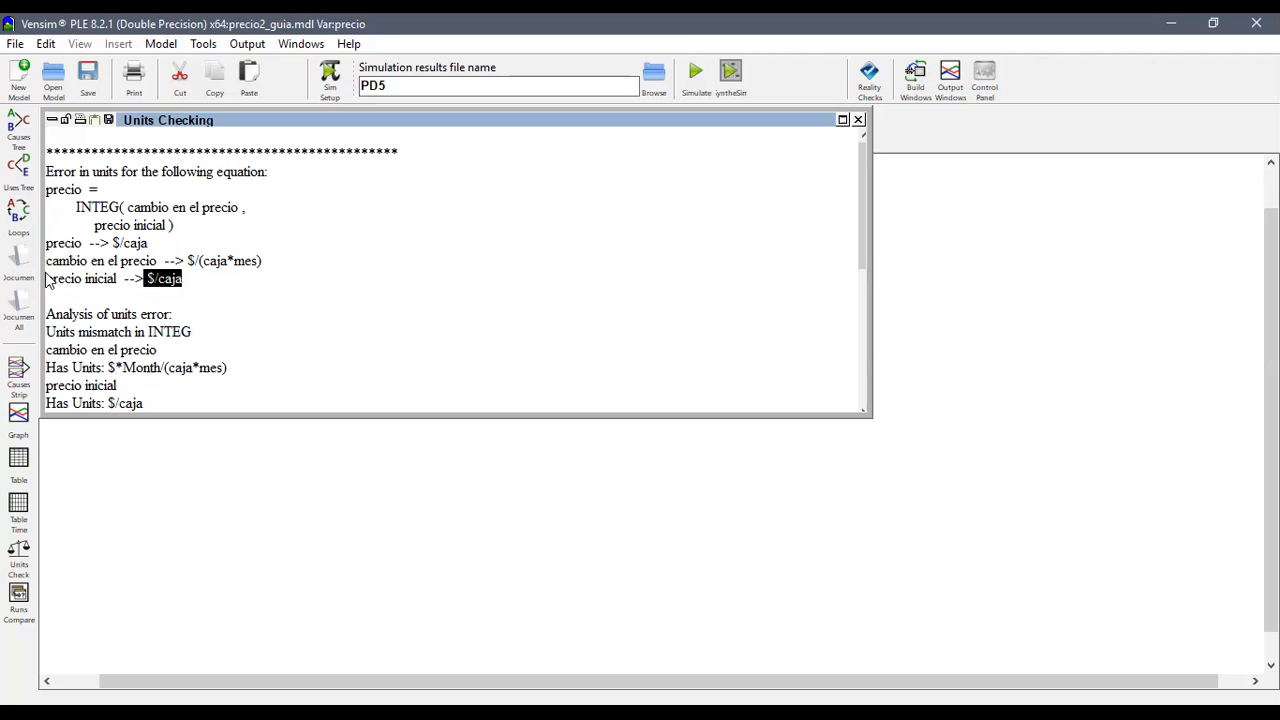
left_click_drag(47, 282, 184, 295)
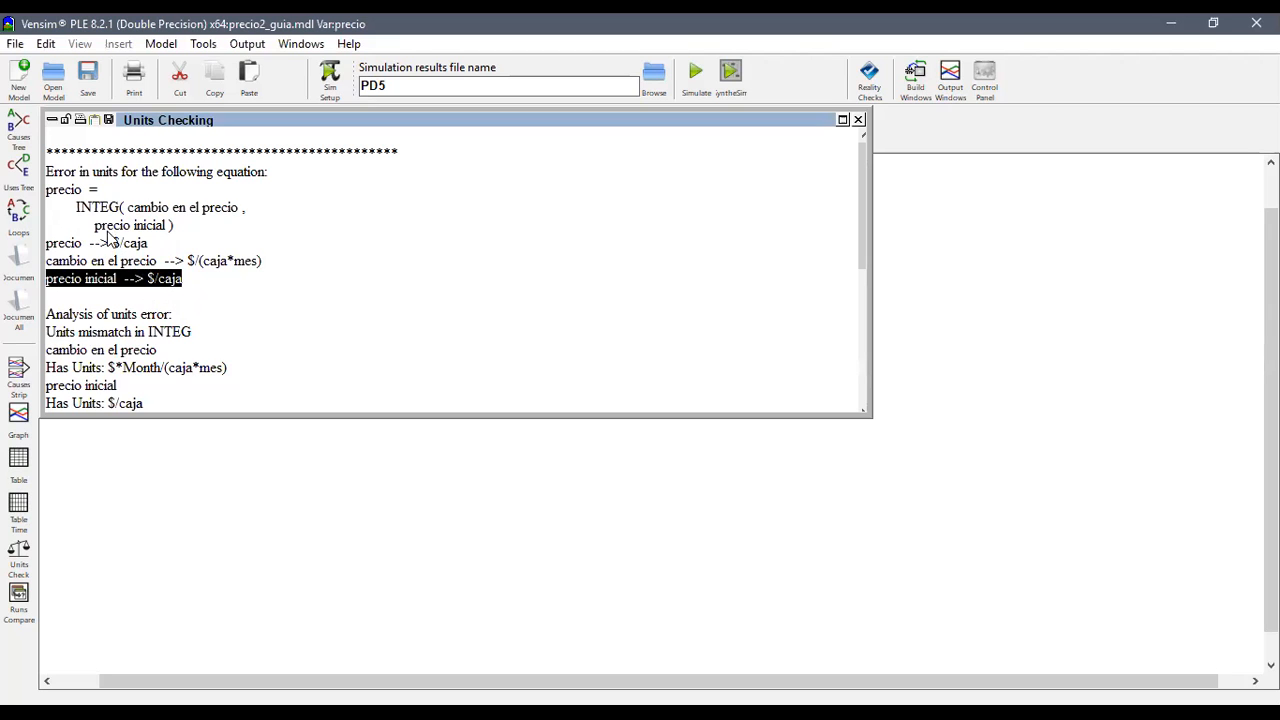
left_click_drag(52, 245, 185, 247)
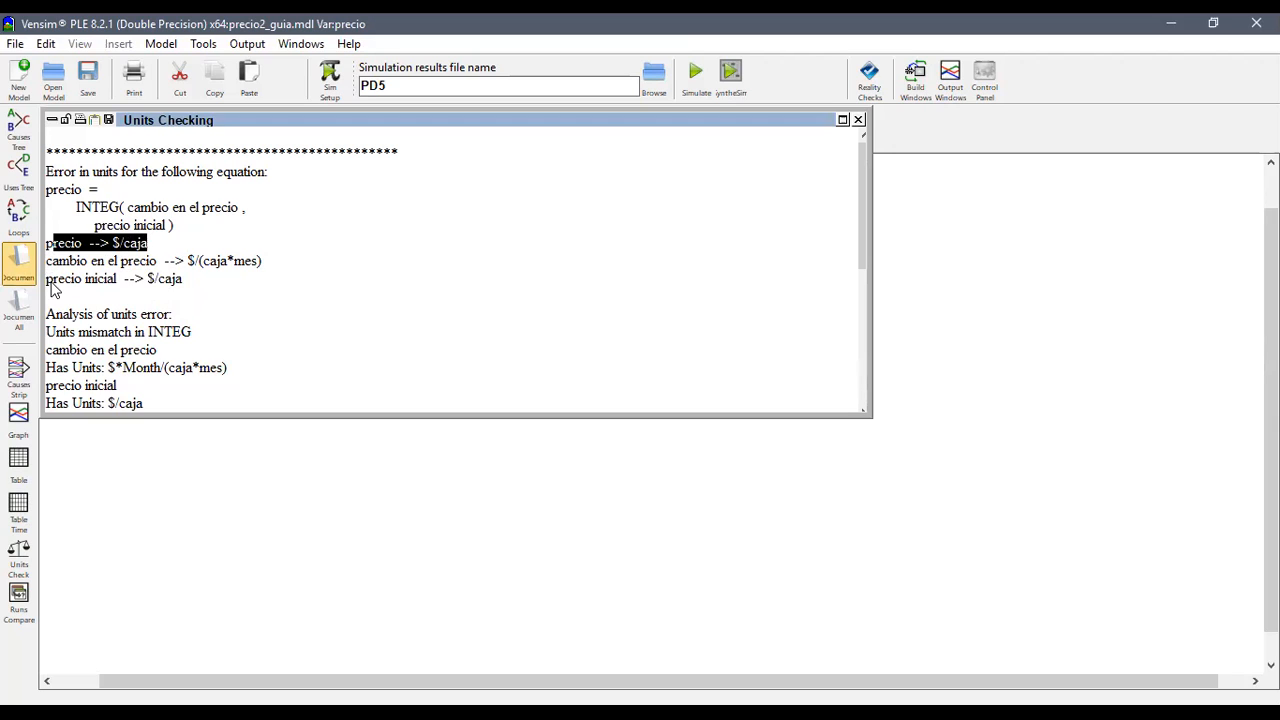
left_click_drag(47, 280, 178, 297)
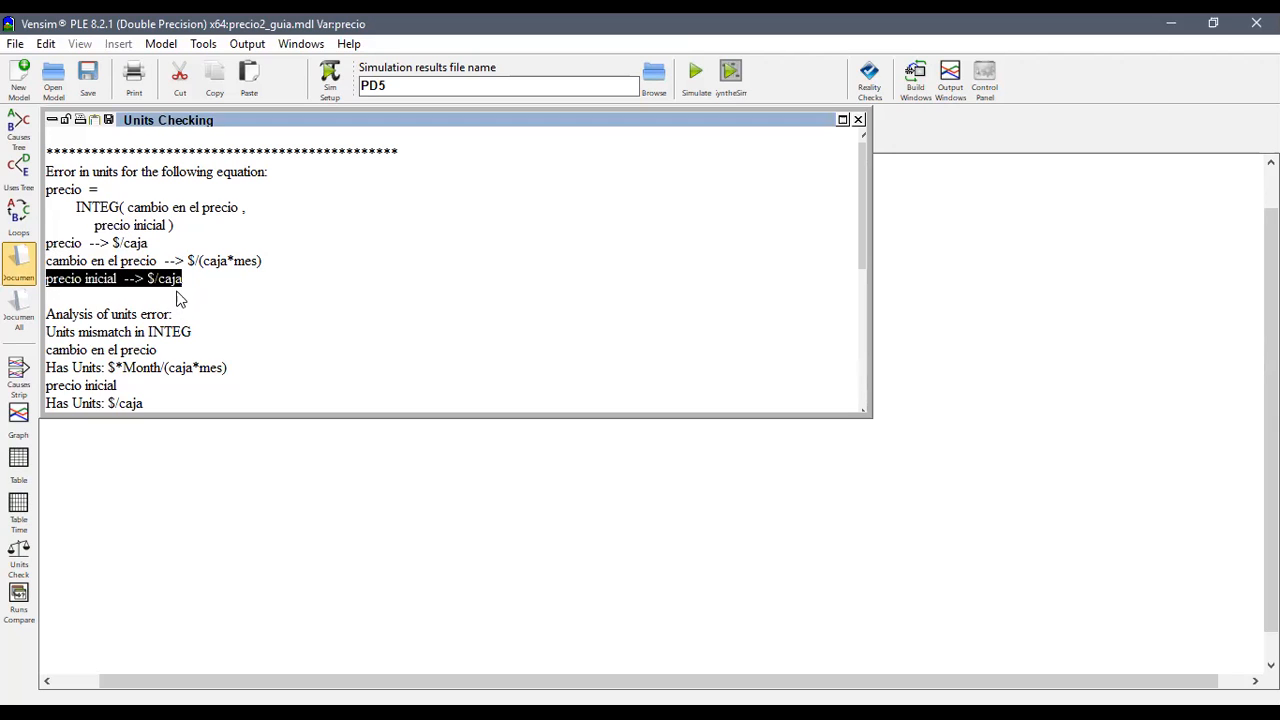
double_click(194, 212)
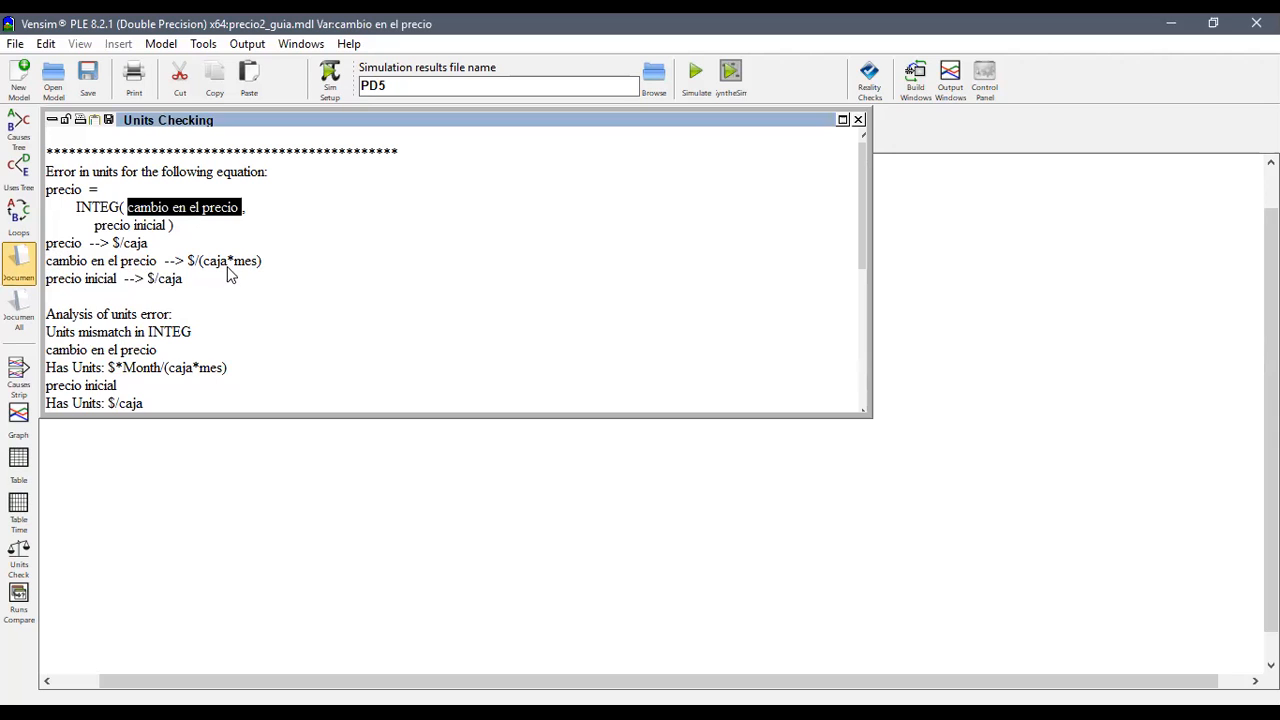
double_click(246, 262)
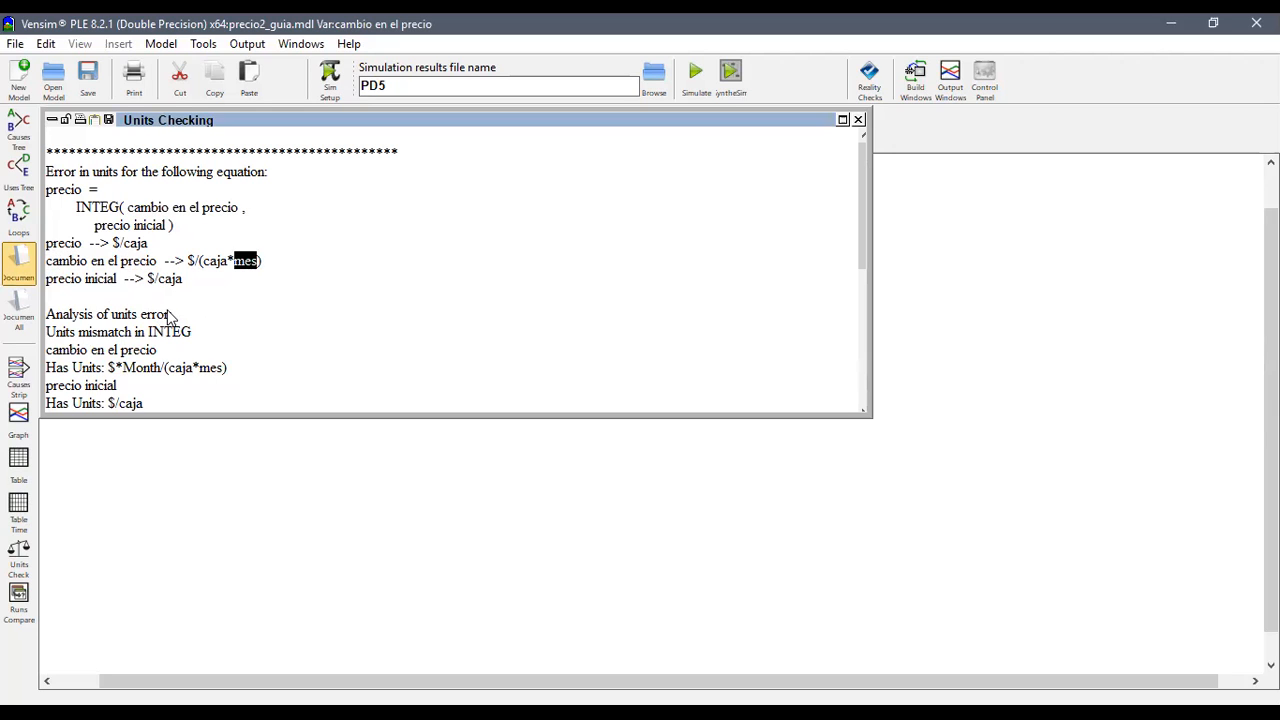
- Compare the units in the INTEG mismatch analysis for cambio en el precio and precio inicial, and close the units report
scroll(135, 318, "down", 1)
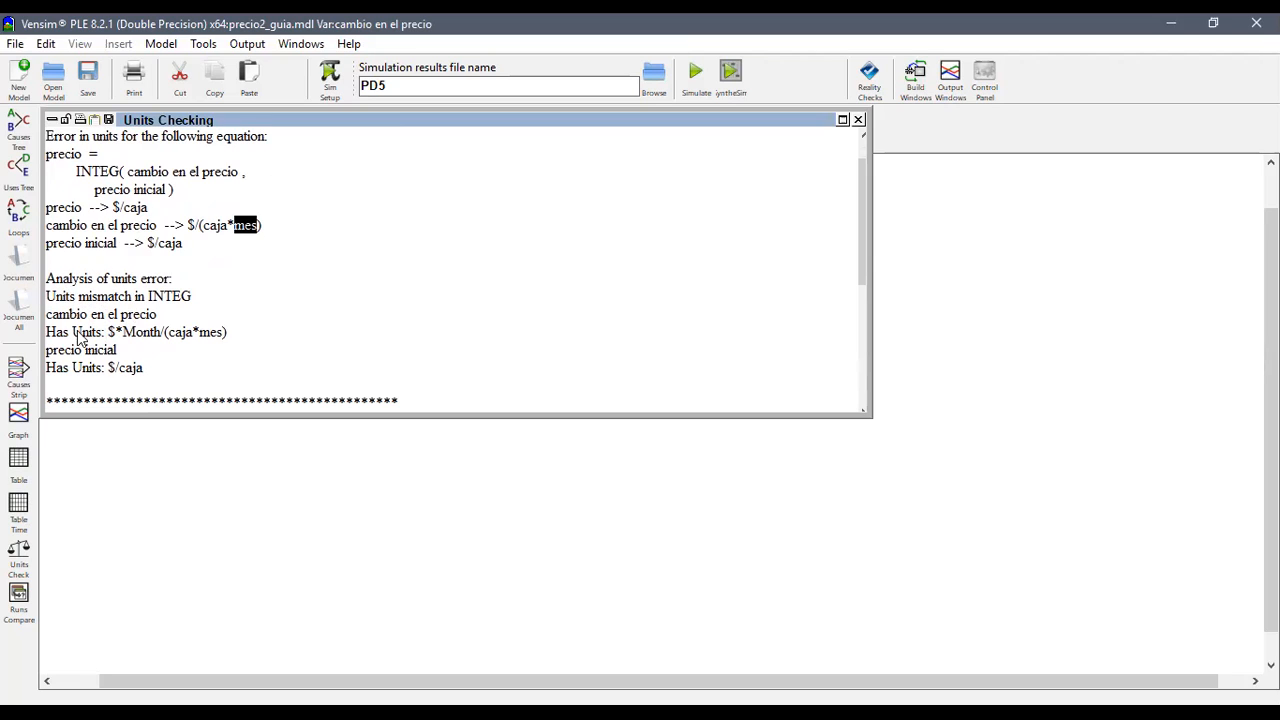
left_click_drag(51, 316, 200, 354)
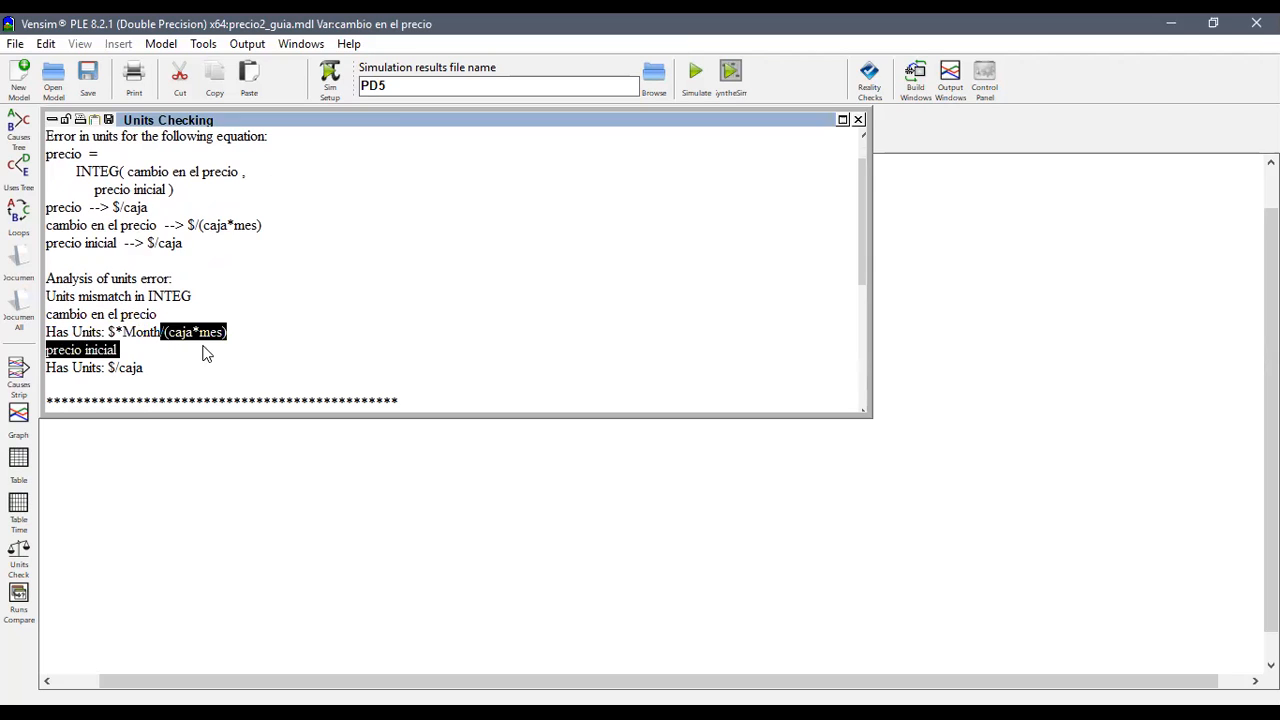
double_click(89, 356)
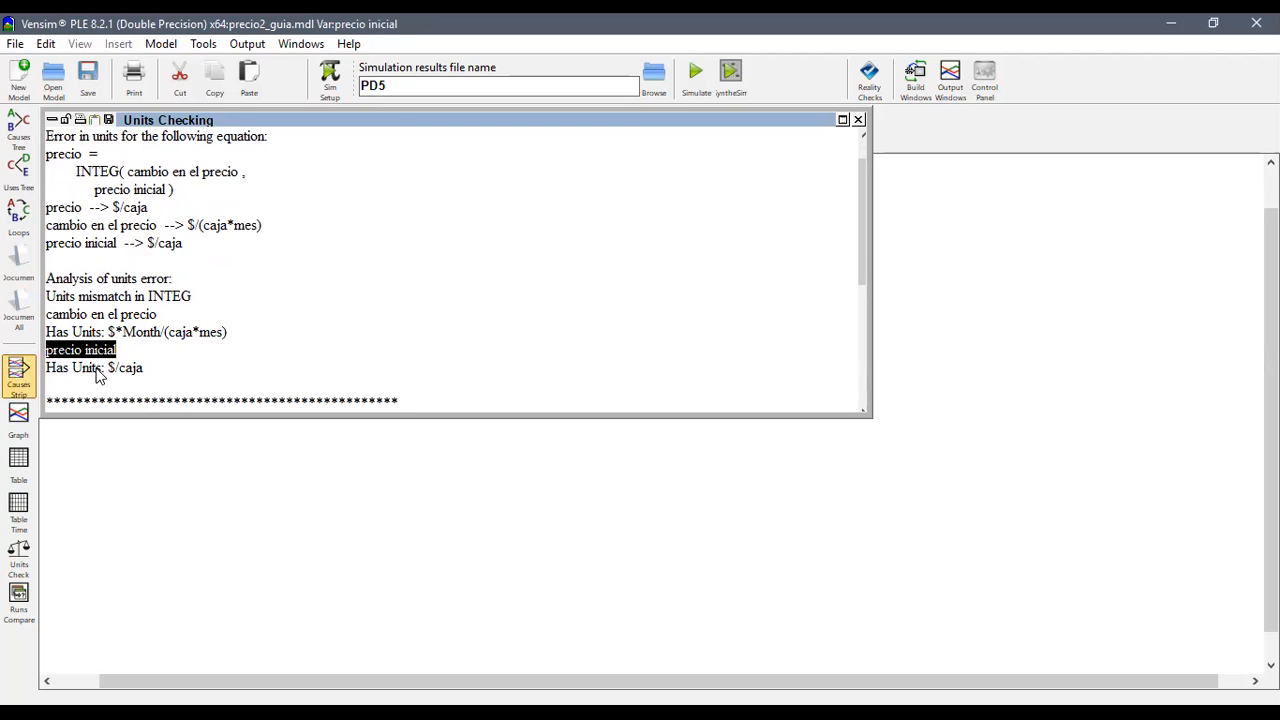
left_click_drag(103, 378, 212, 377)
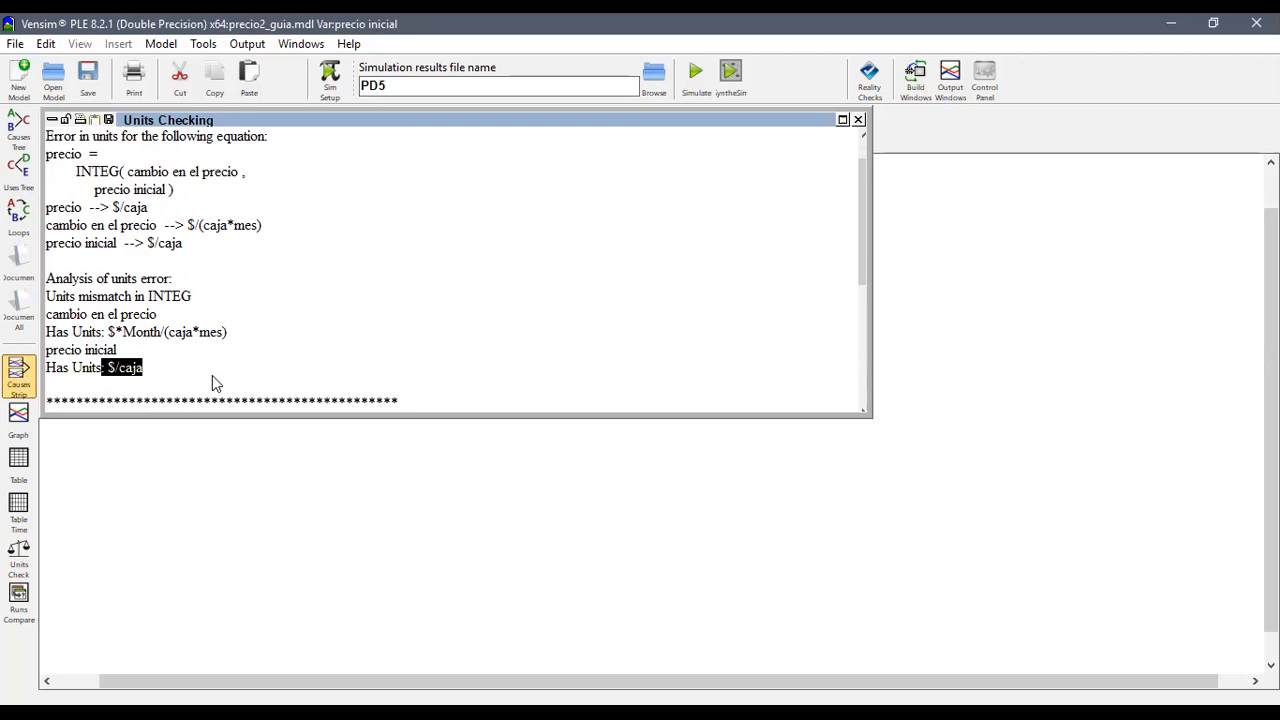
left_click(857, 120)
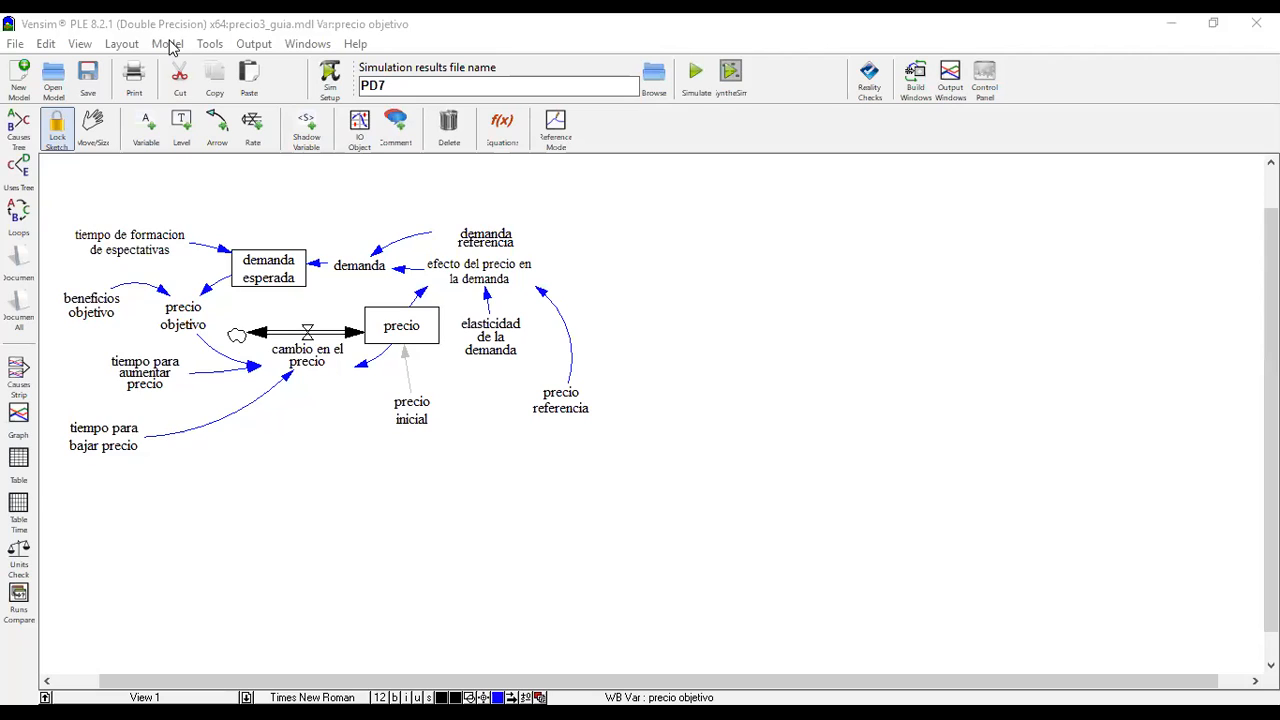
- Check the precio3_guia model for errors and run a check of its units
left_click(167, 44)
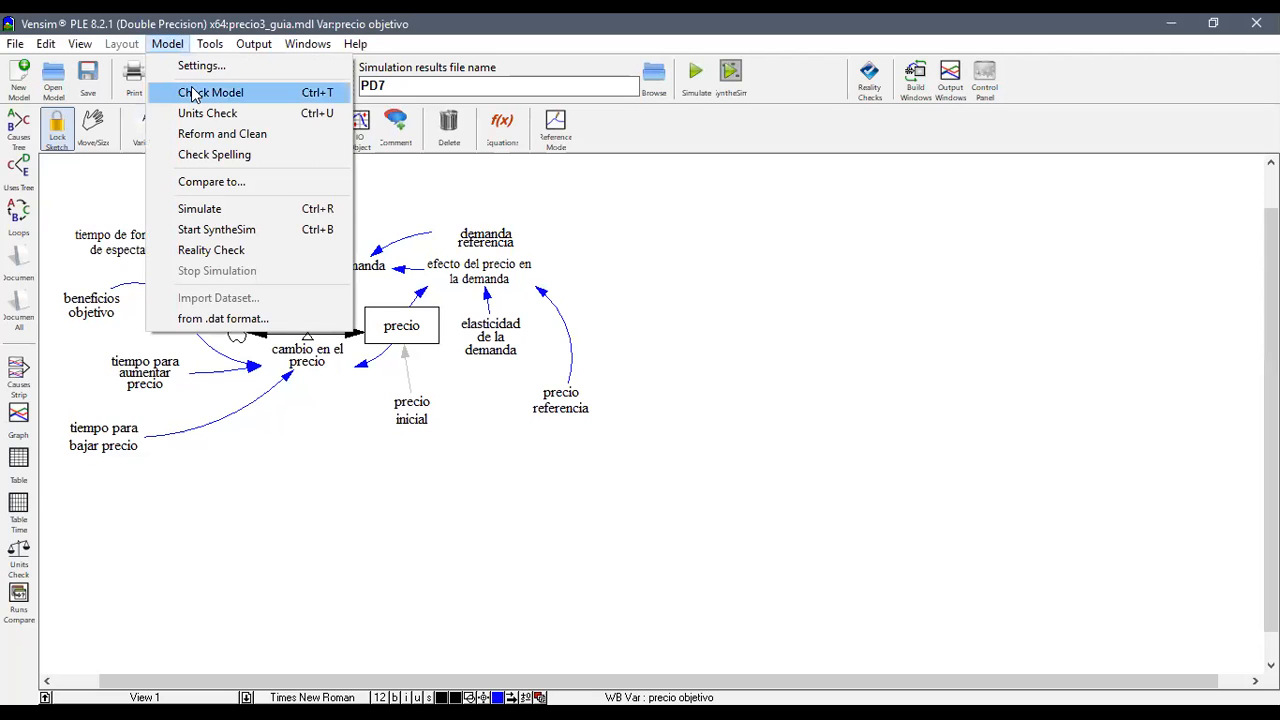
key("Return")
left_click(700, 440)
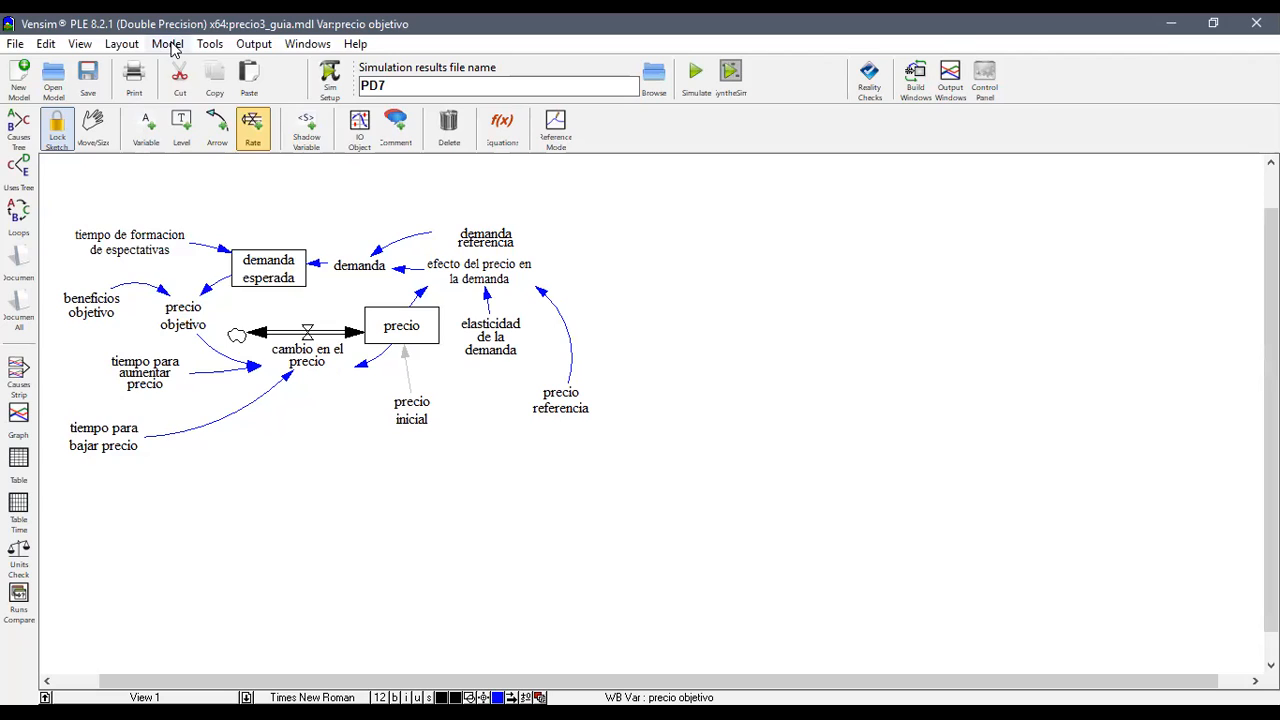
left_click(168, 44)
left_click(210, 112)
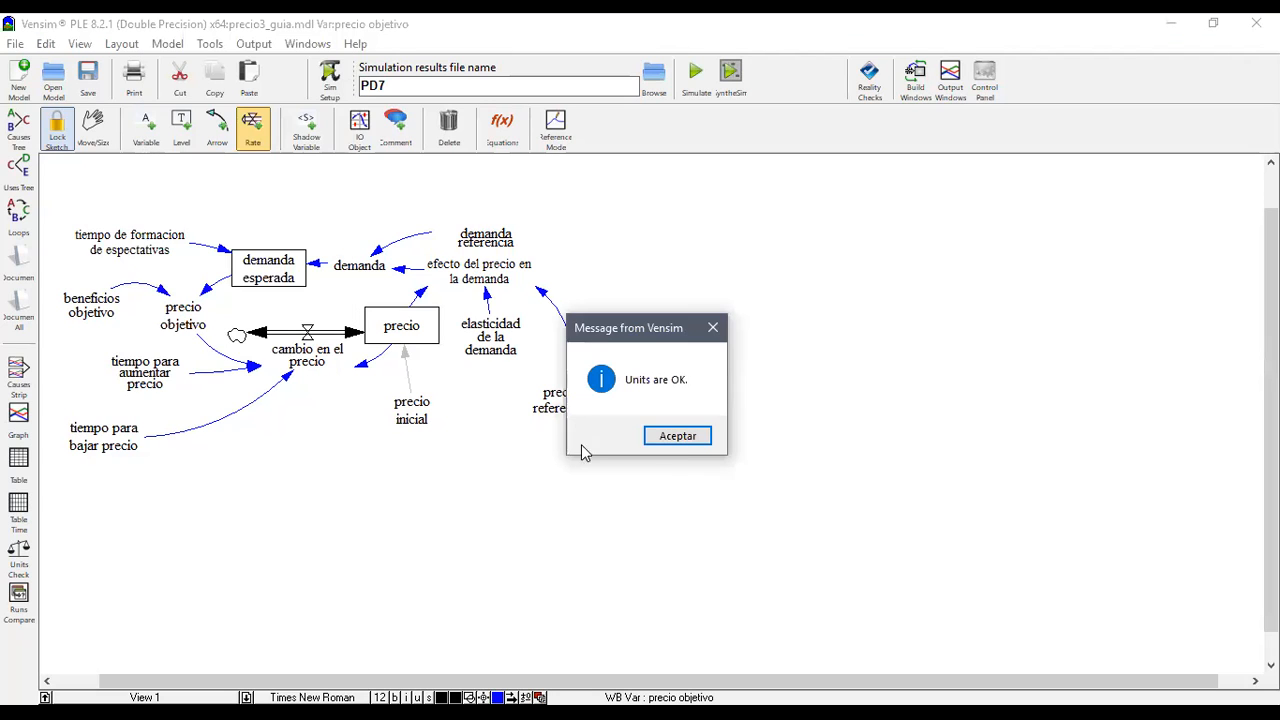
left_click(680, 438)
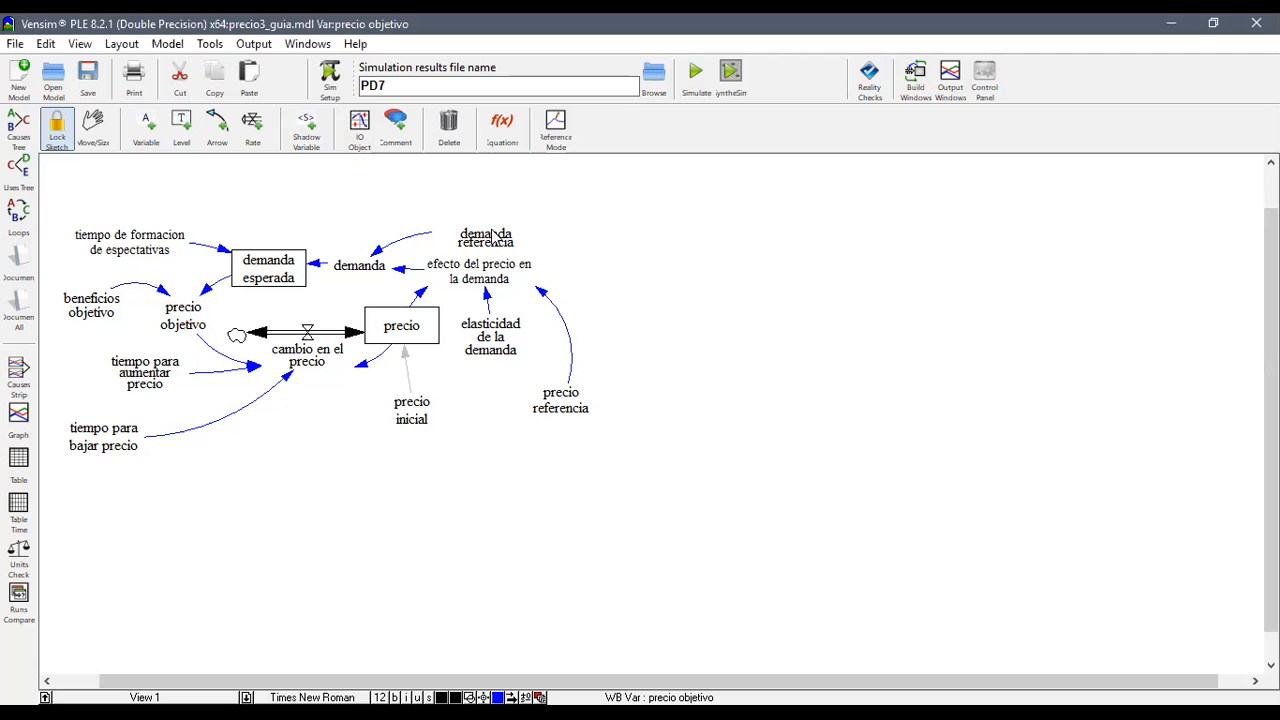
- Check the constant value and units of demanda referencia in the precio3_guia model without changing them
left_click(502, 125)
left_click(487, 233)
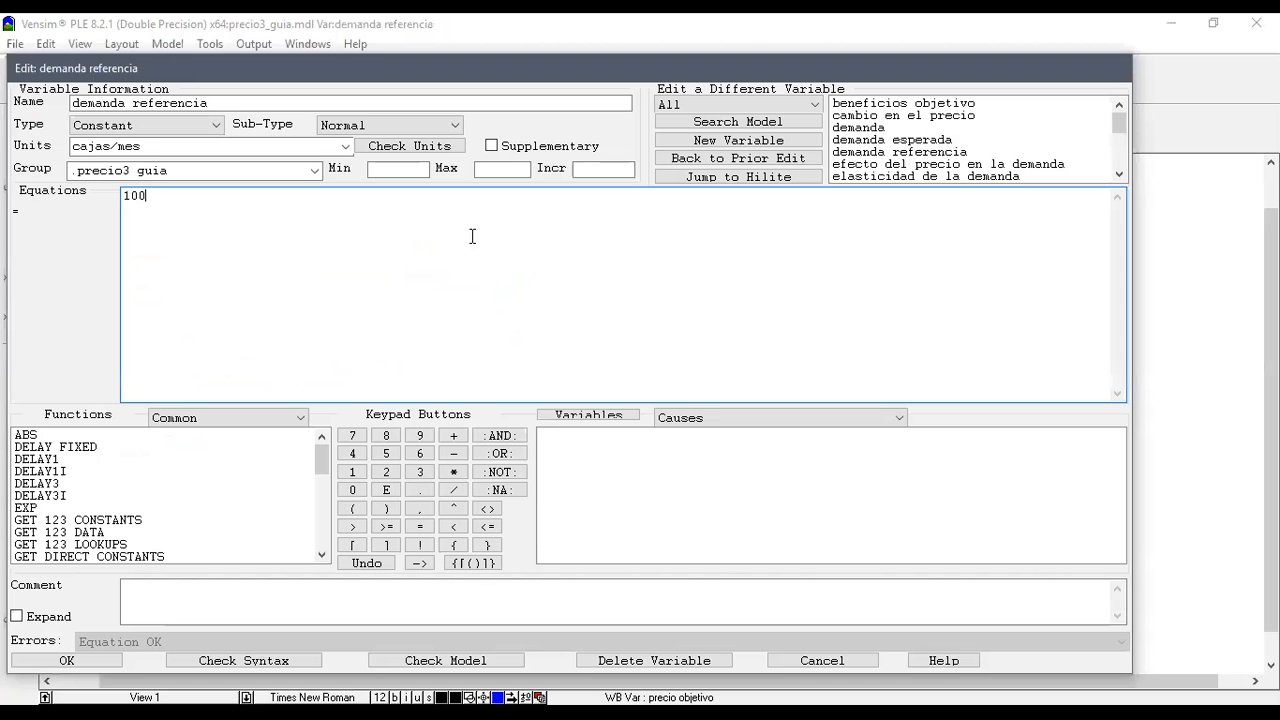
double_click(152, 198)
left_click(76, 661)
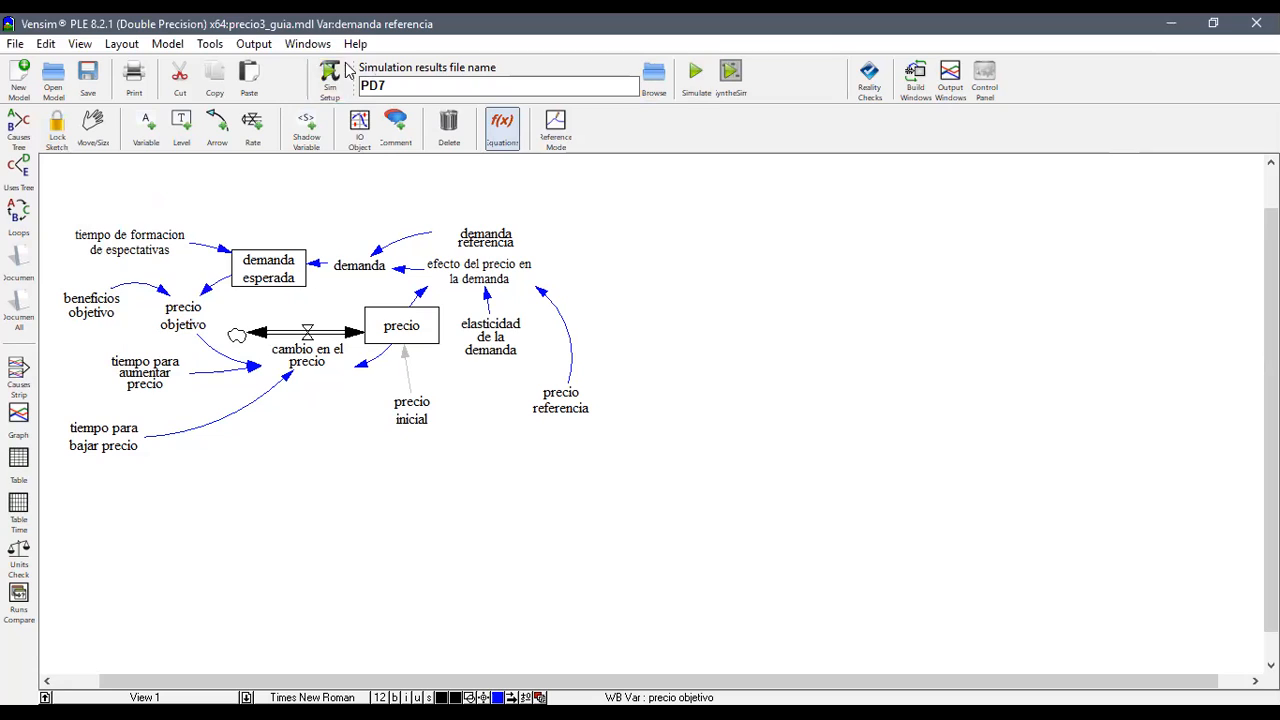
- Simulate the model, overwriting the PD7 dataset, and view the causes strip graph of precio
left_click(697, 76)
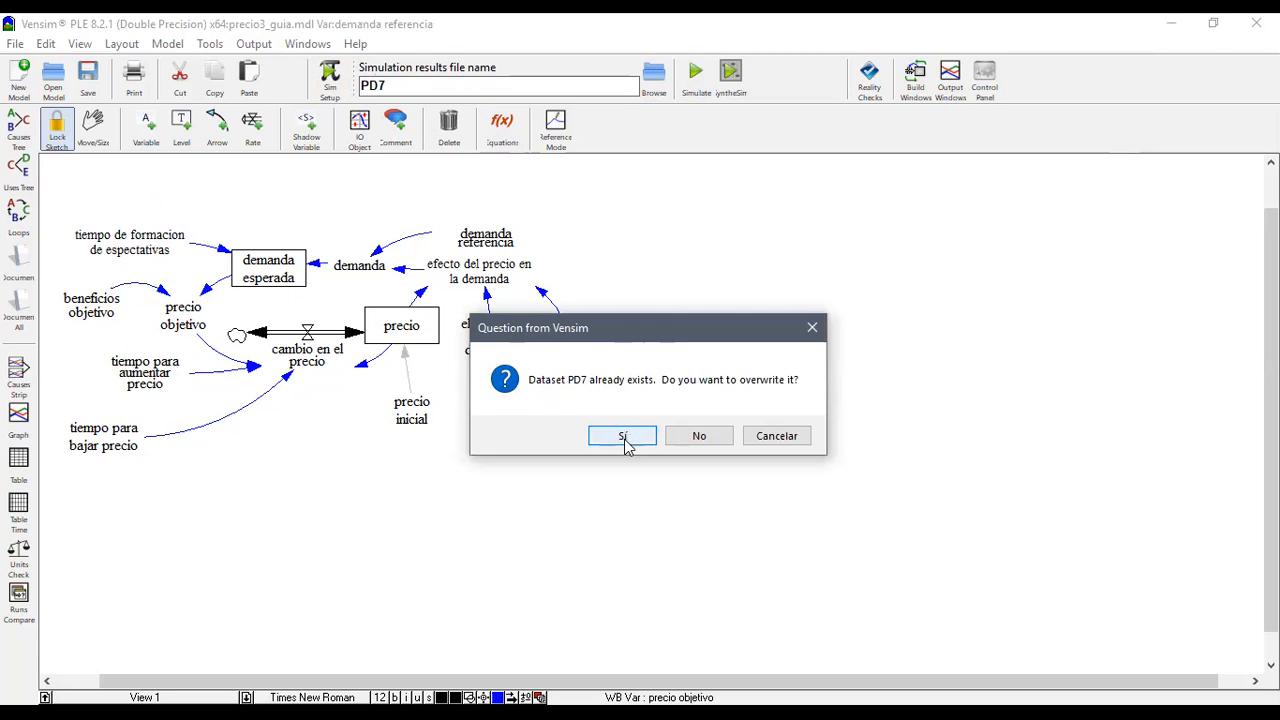
left_click(622, 437)
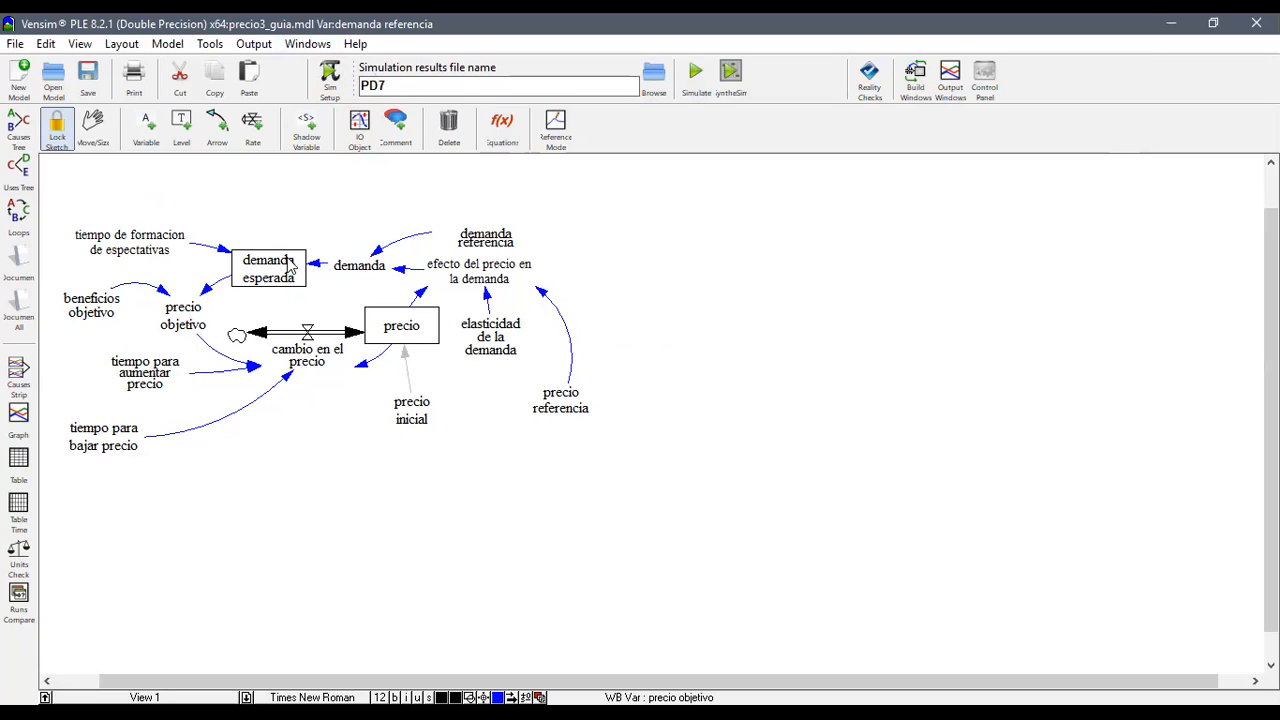
left_click(405, 340)
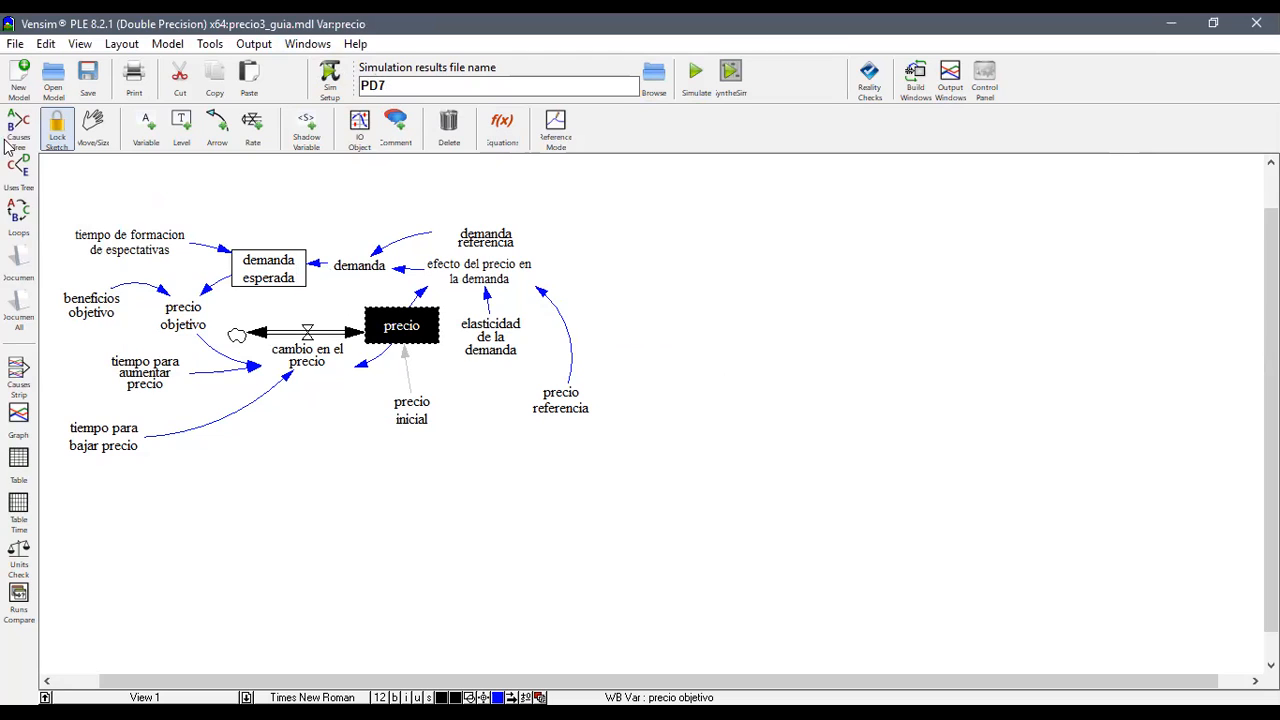
left_click(17, 374)
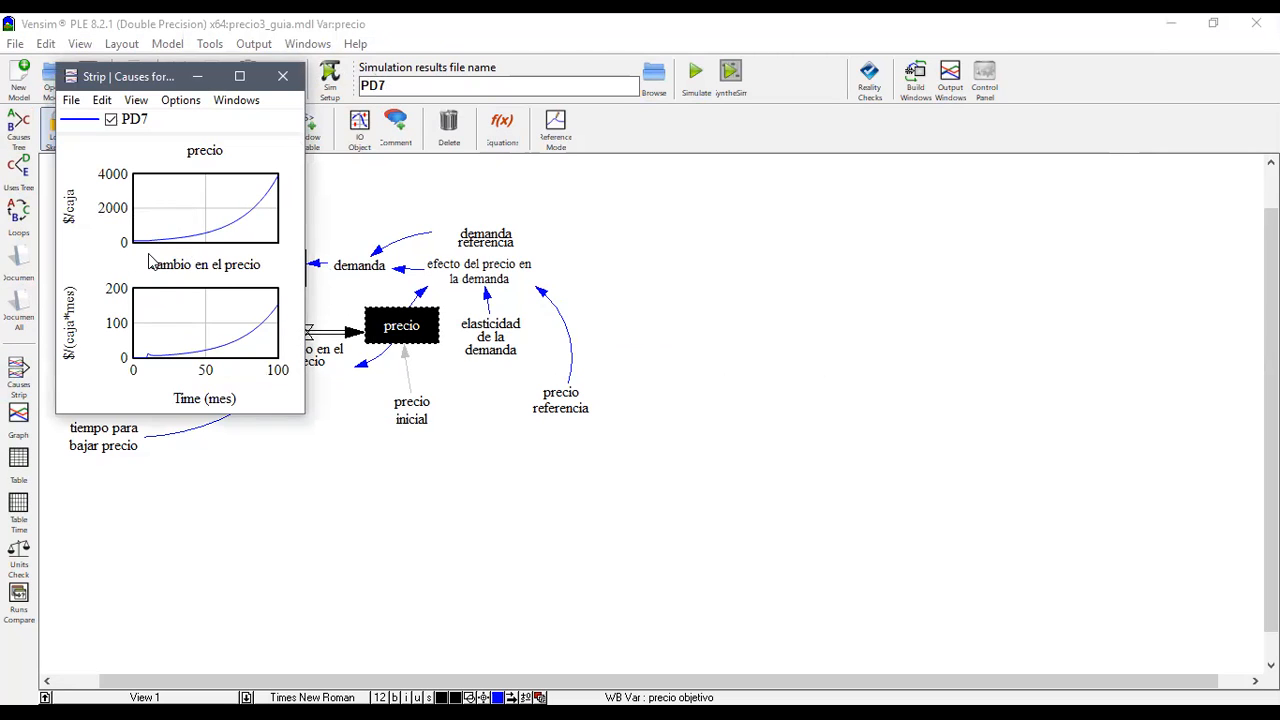
left_click(283, 77)
- View the graph of demanda esperada for the PD7 run and close it
left_click(268, 268)
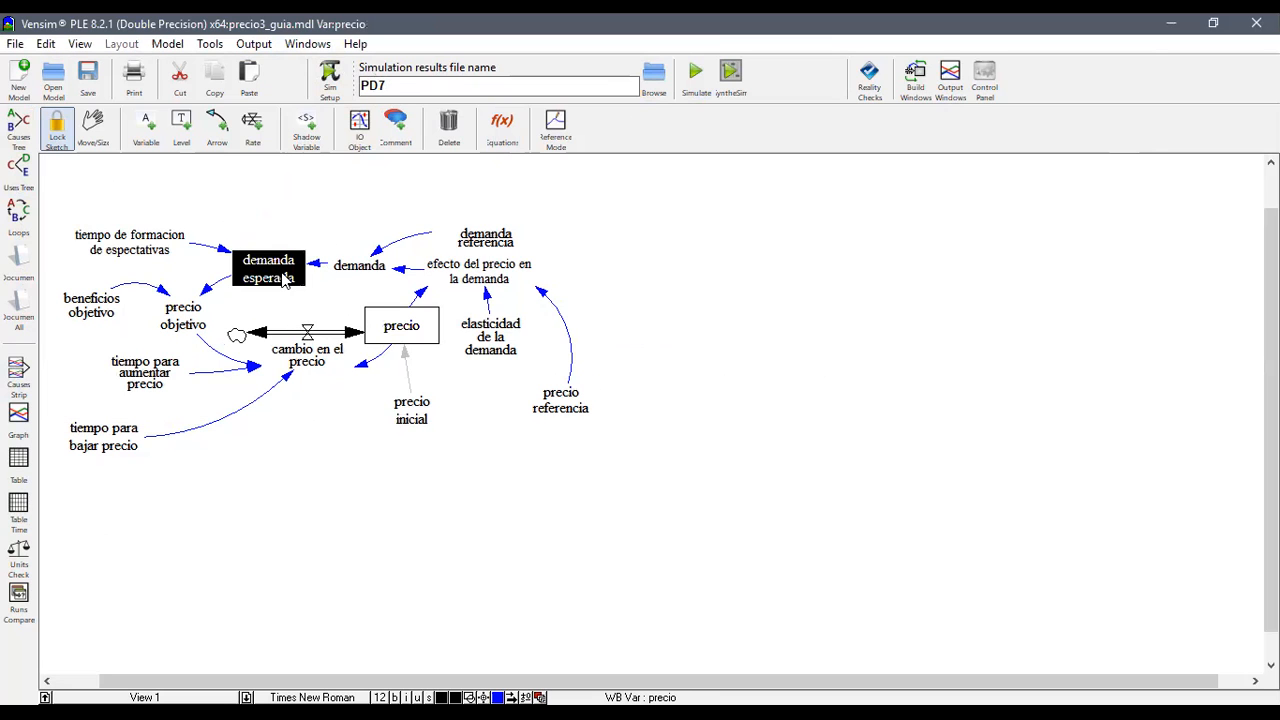
left_click(18, 415)
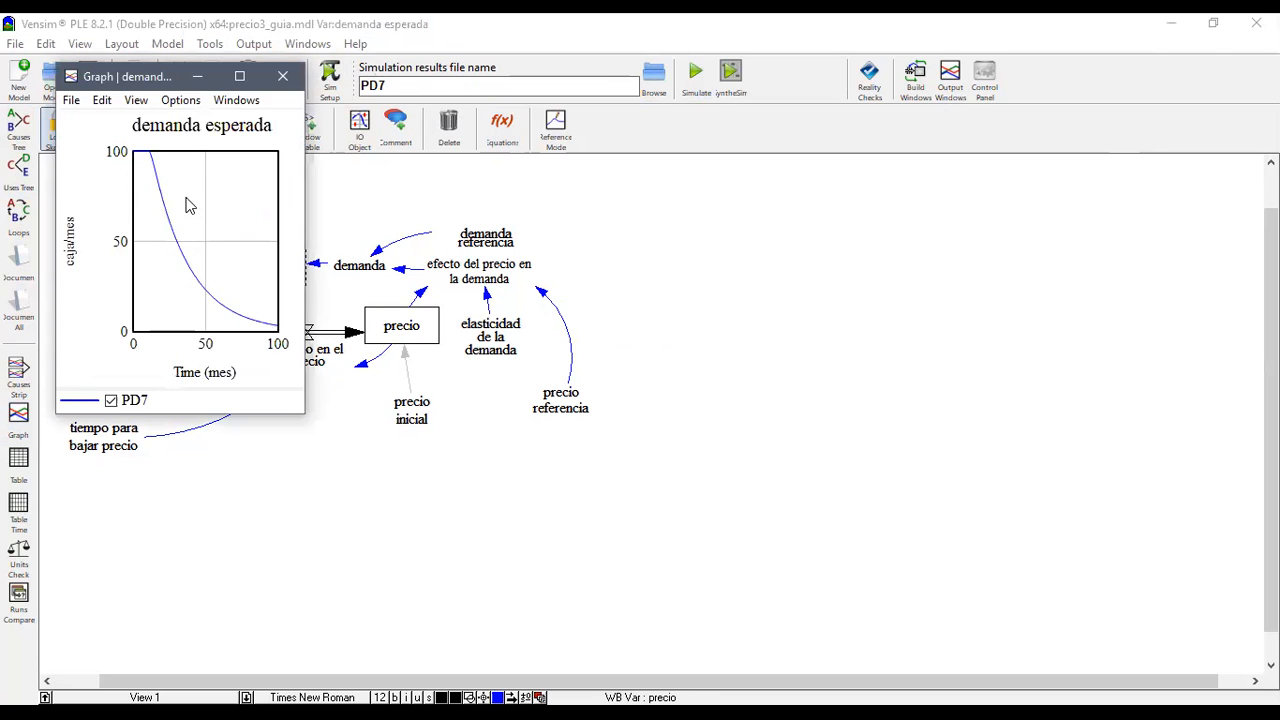
left_click(283, 77)
- Create a new custom graph that plots the variables demanda and precio
left_click(212, 44)
left_click(244, 66)
left_click(638, 212)
left_click(818, 321)
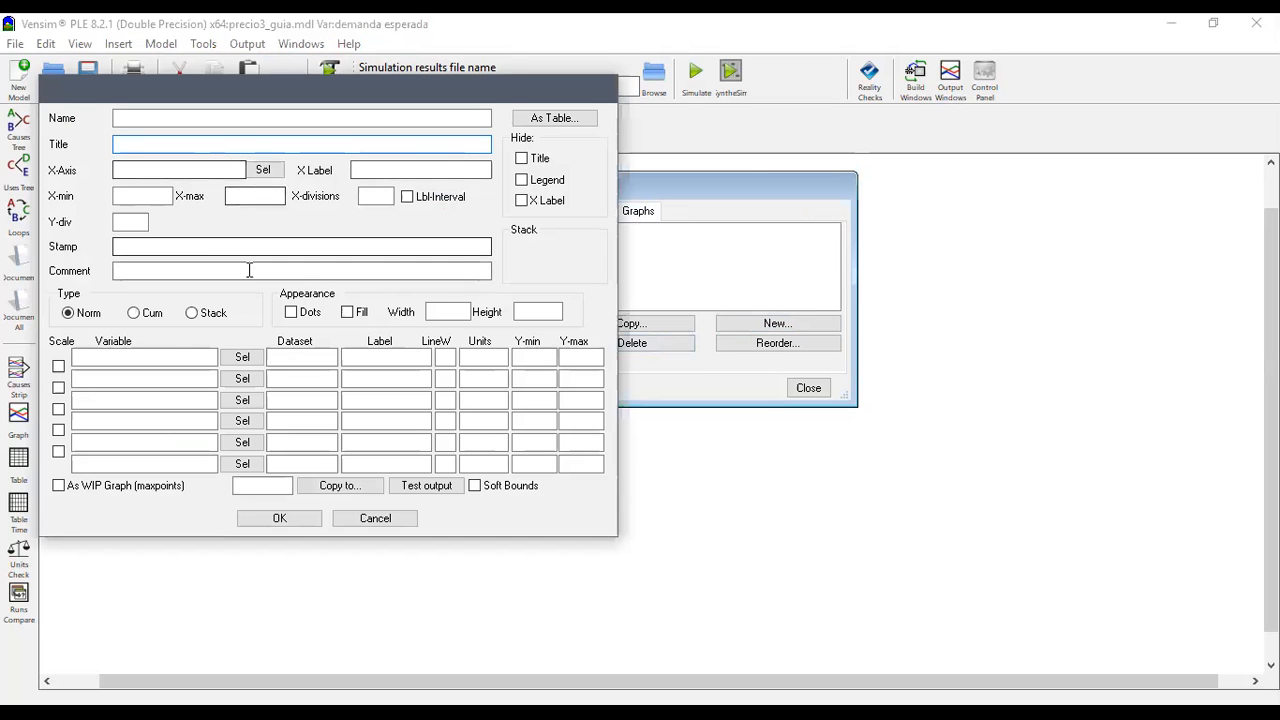
left_click(242, 357)
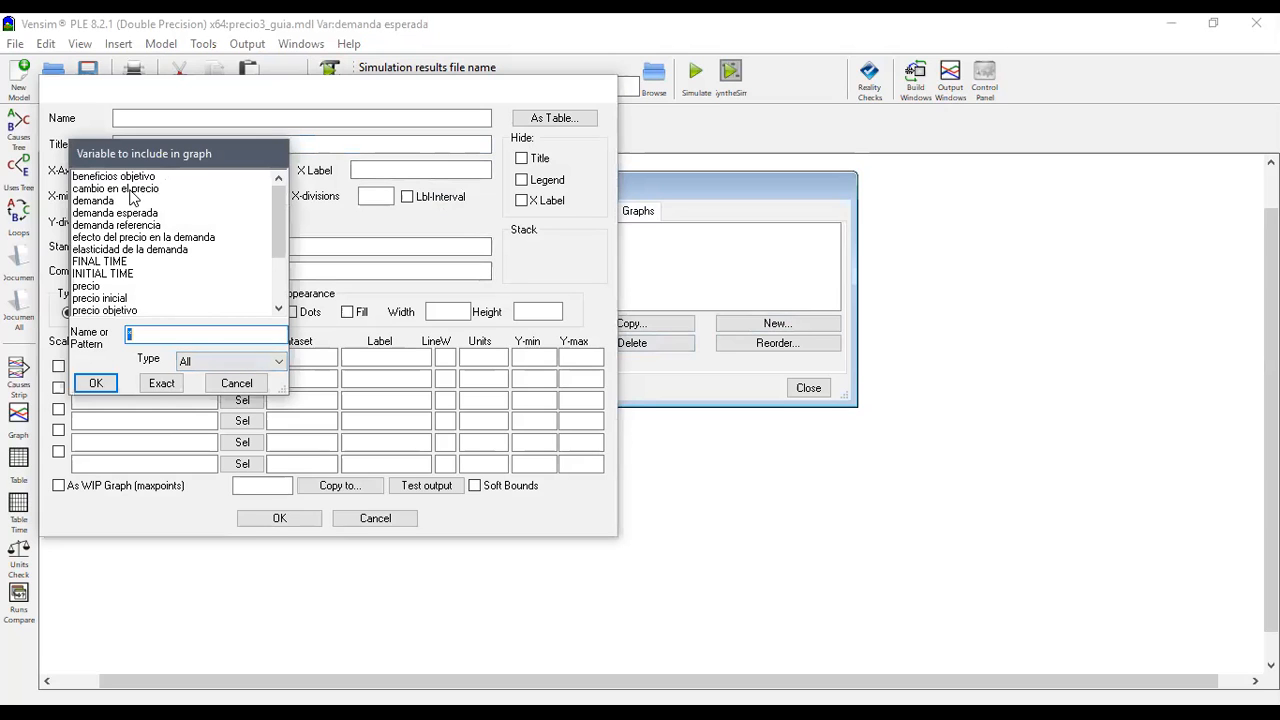
left_click(124, 203)
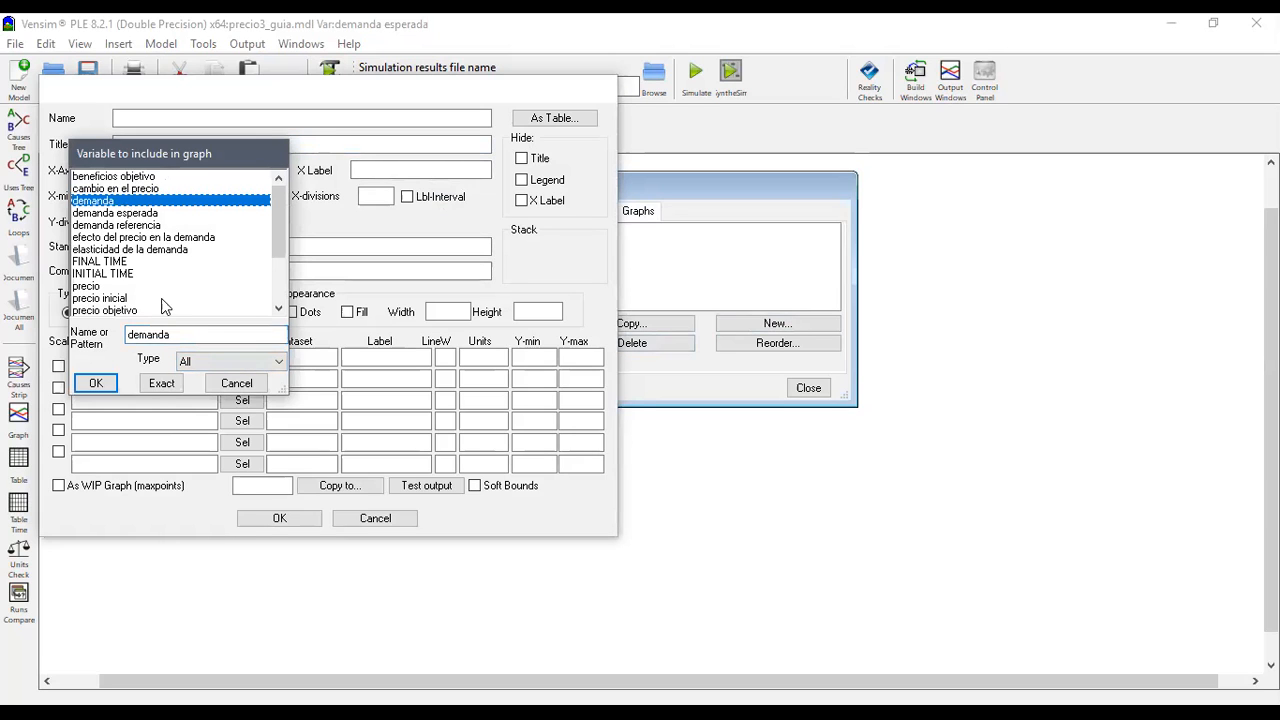
left_click(95, 383)
left_click(229, 380)
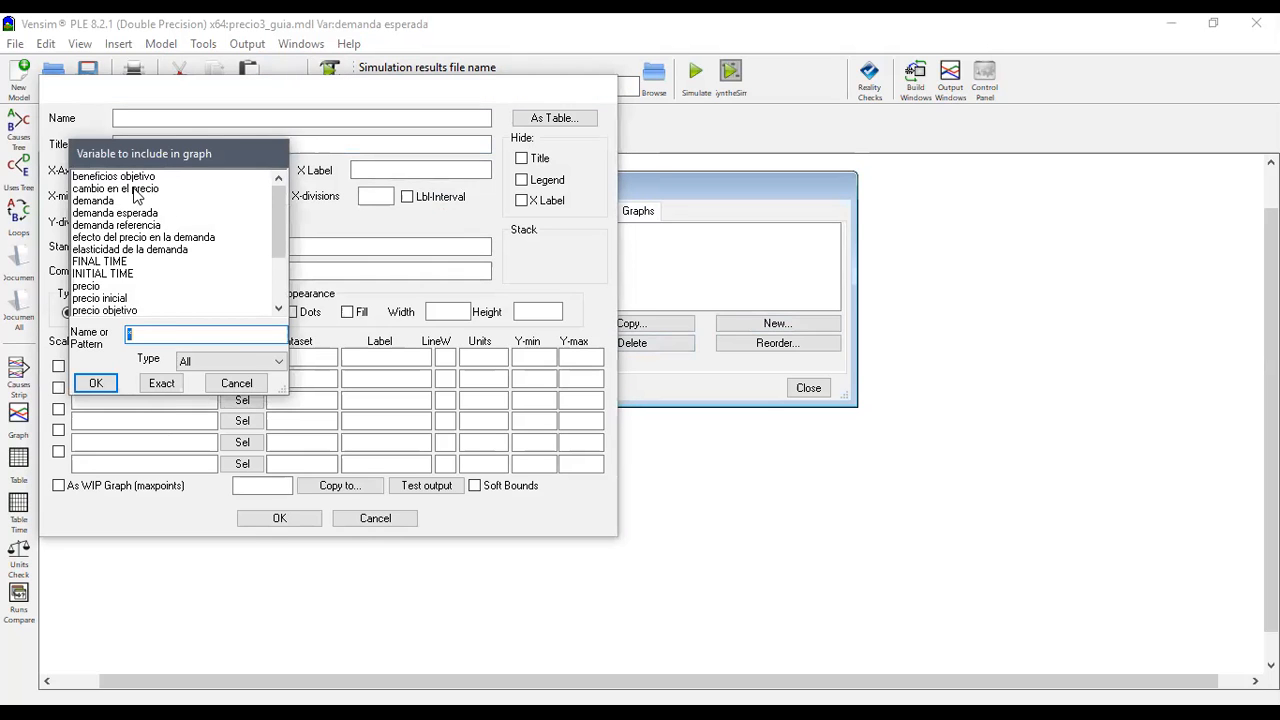
left_click(126, 288)
left_click(95, 383)
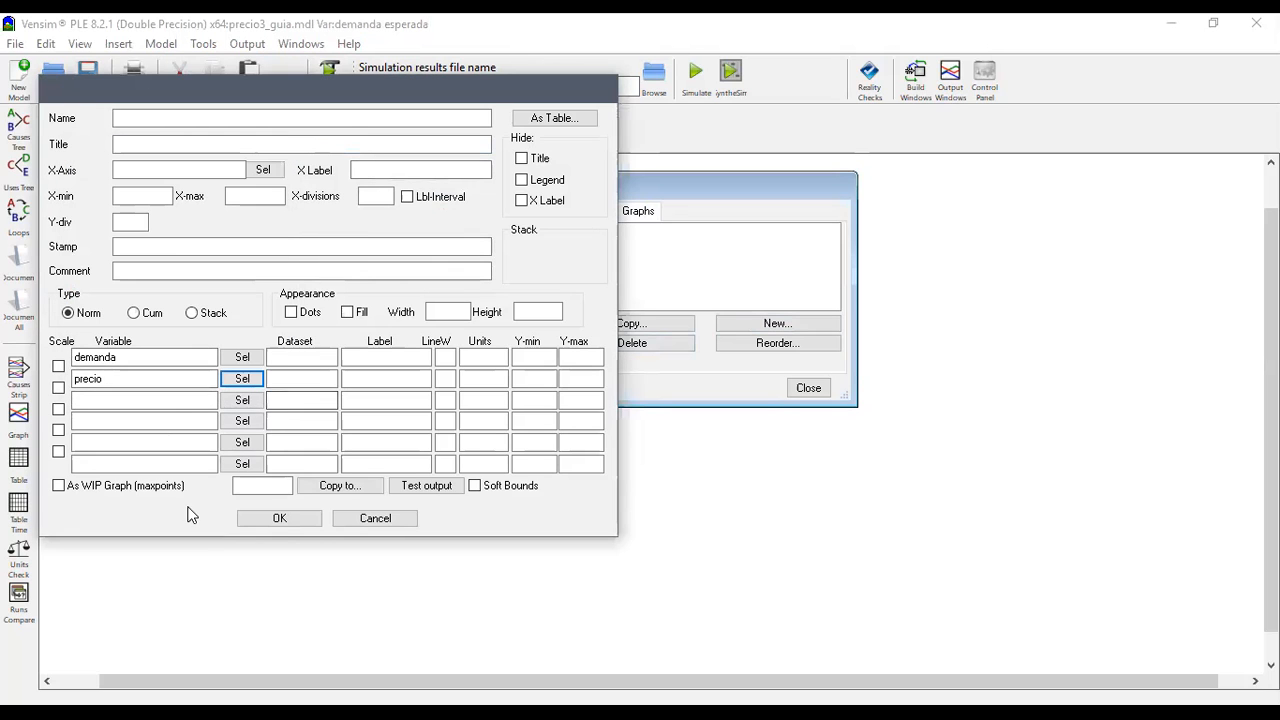
- Name the custom graph of demanda and precio "precio y demanda" and save its definition
left_click(133, 120)
type("prec io")
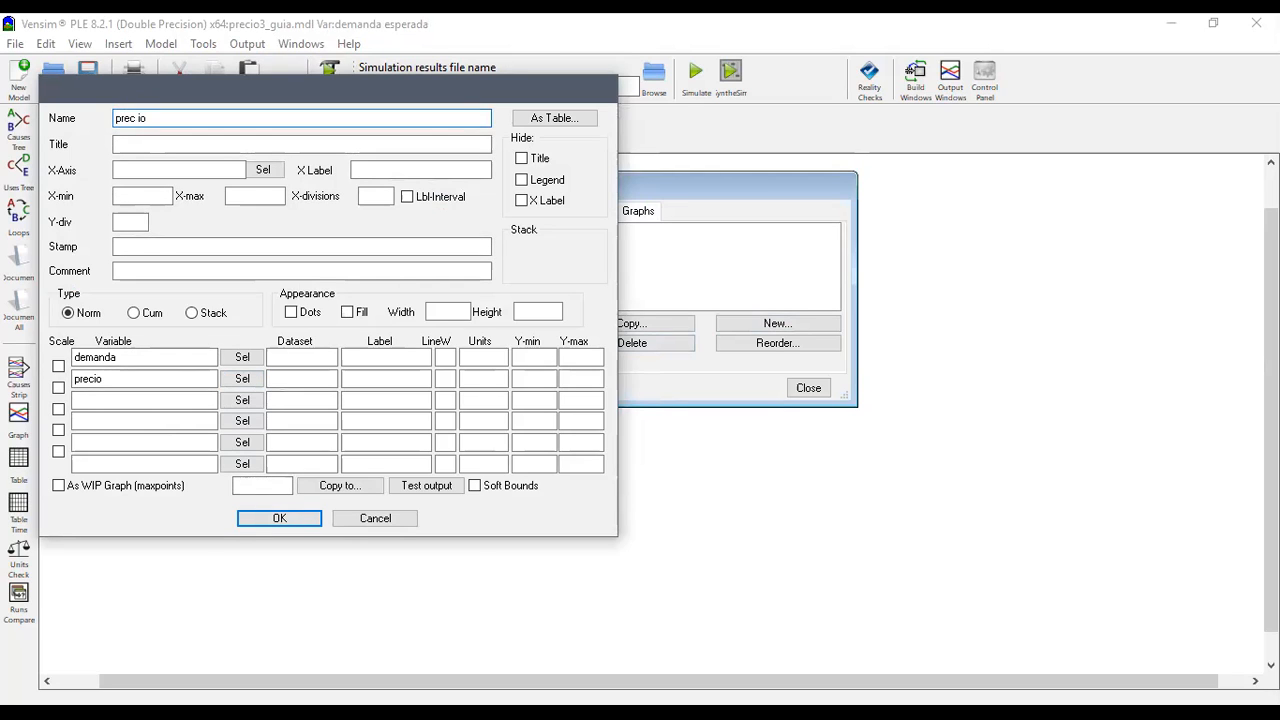
key("BackSpace")
type("io y demanda")
left_click(295, 520)
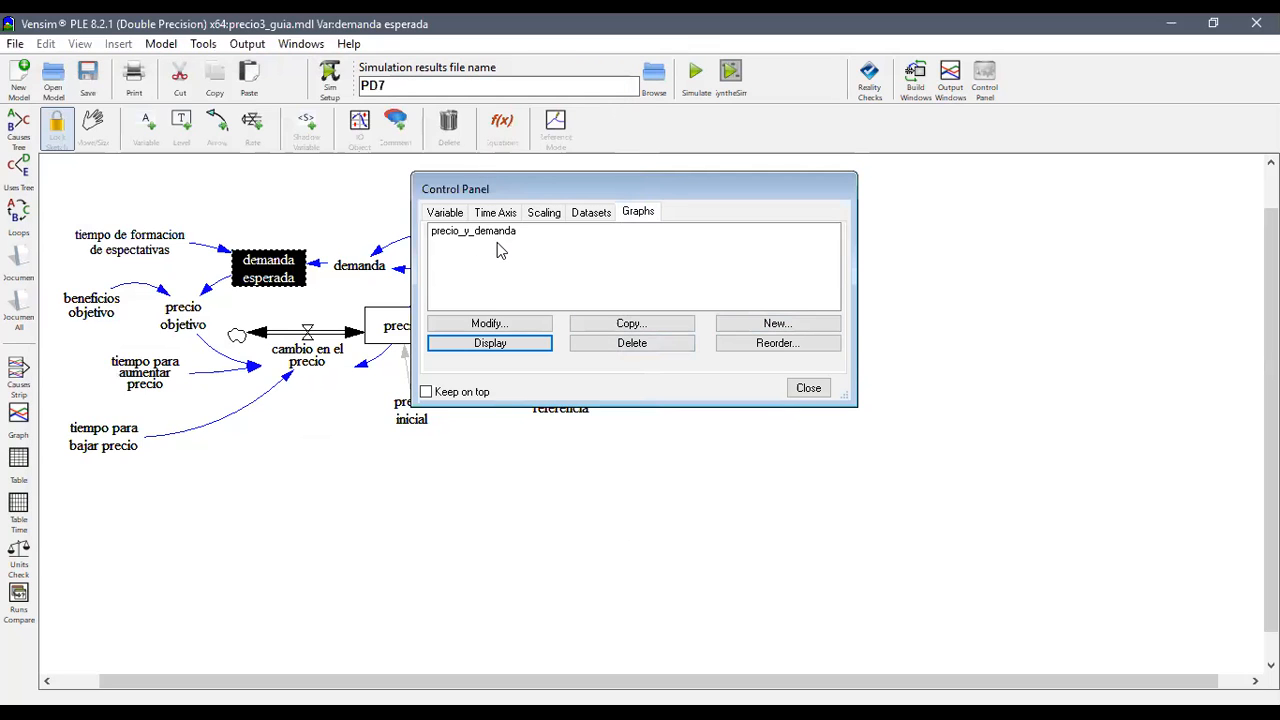
- Display the precio_y_demanda custom graph, then close it together with the graph manager
double_click(505, 233)
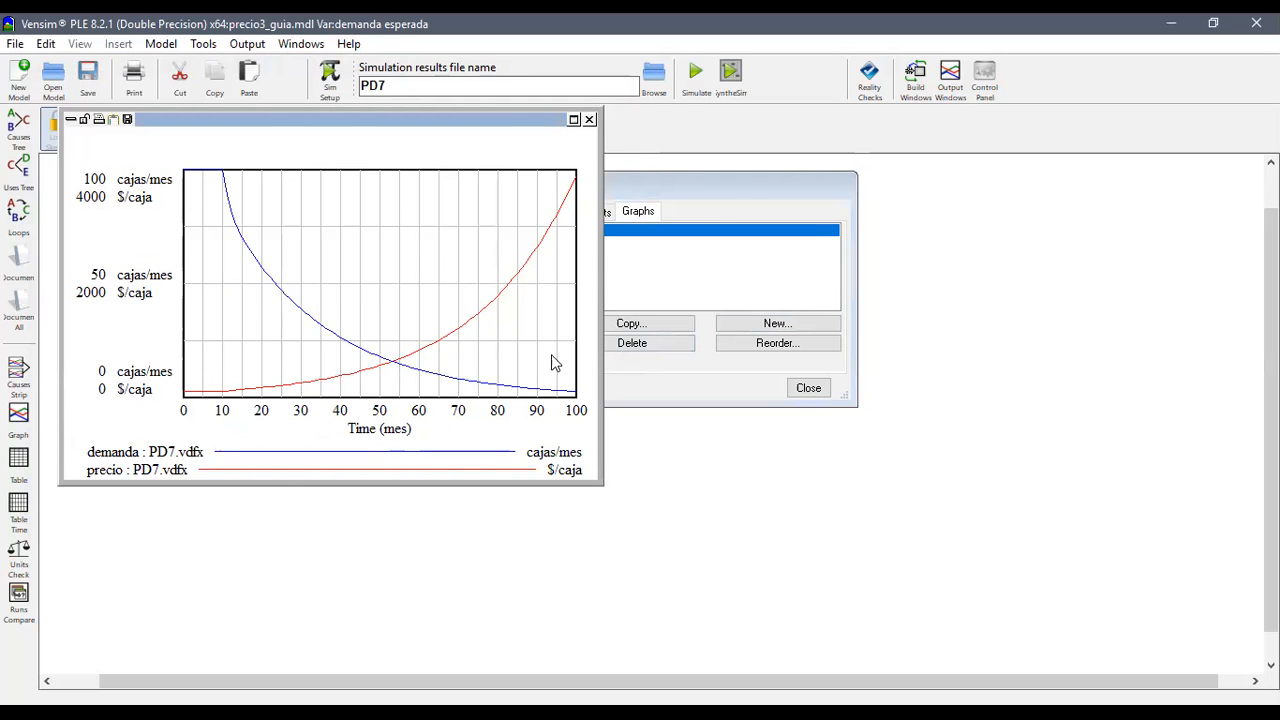
left_click(590, 120)
left_click(806, 389)
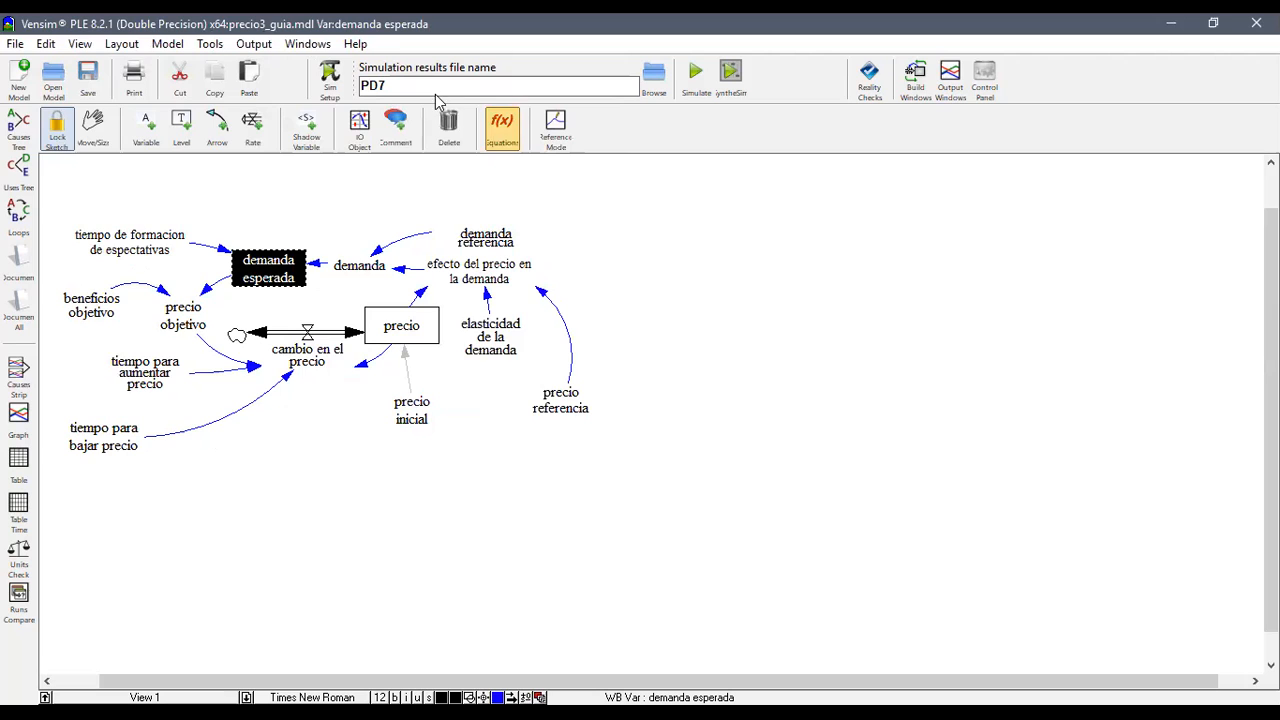
- Set the constant demanda referencia to 0
left_click(502, 125)
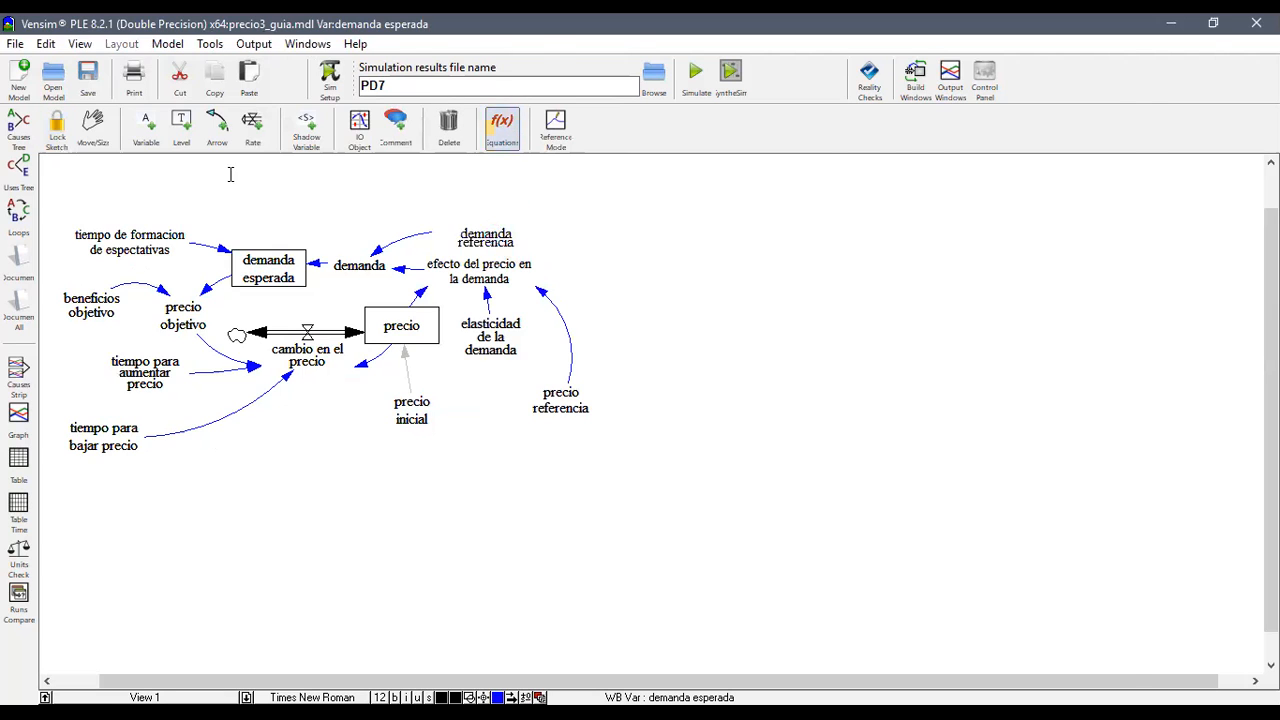
left_click(486, 237)
left_click_drag(174, 208, 124, 196)
type("0")
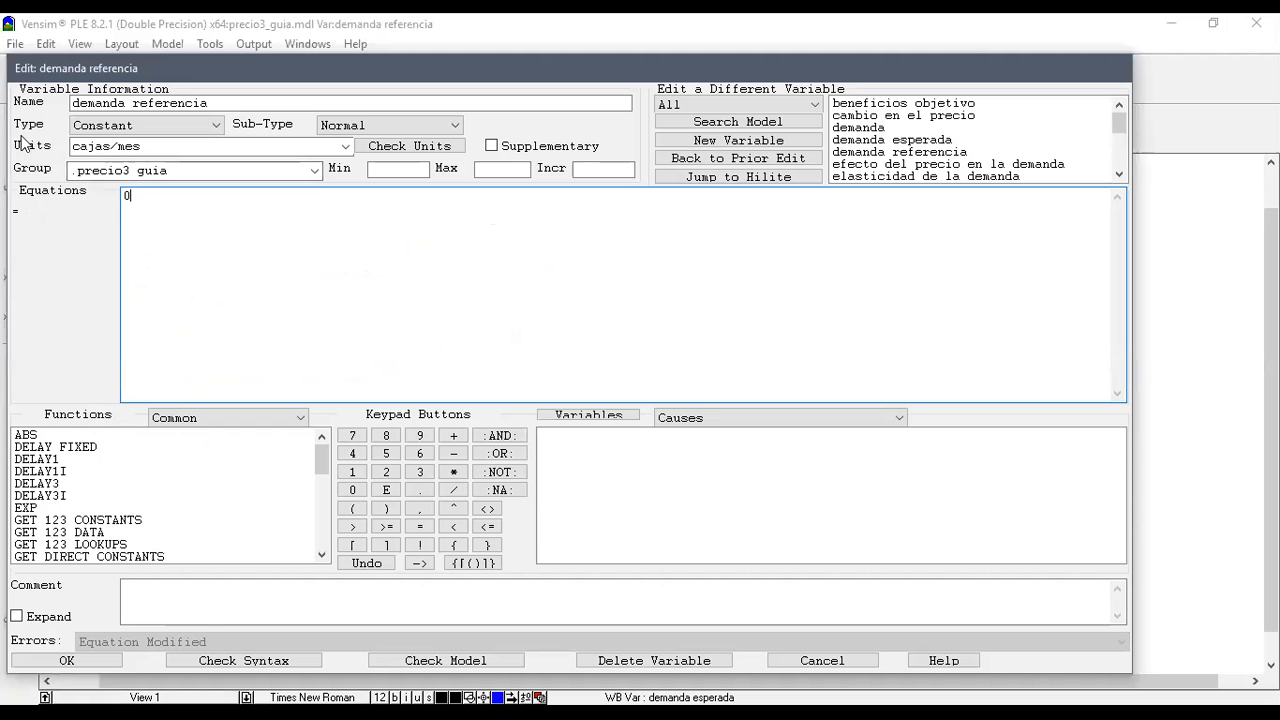
left_click(66, 661)
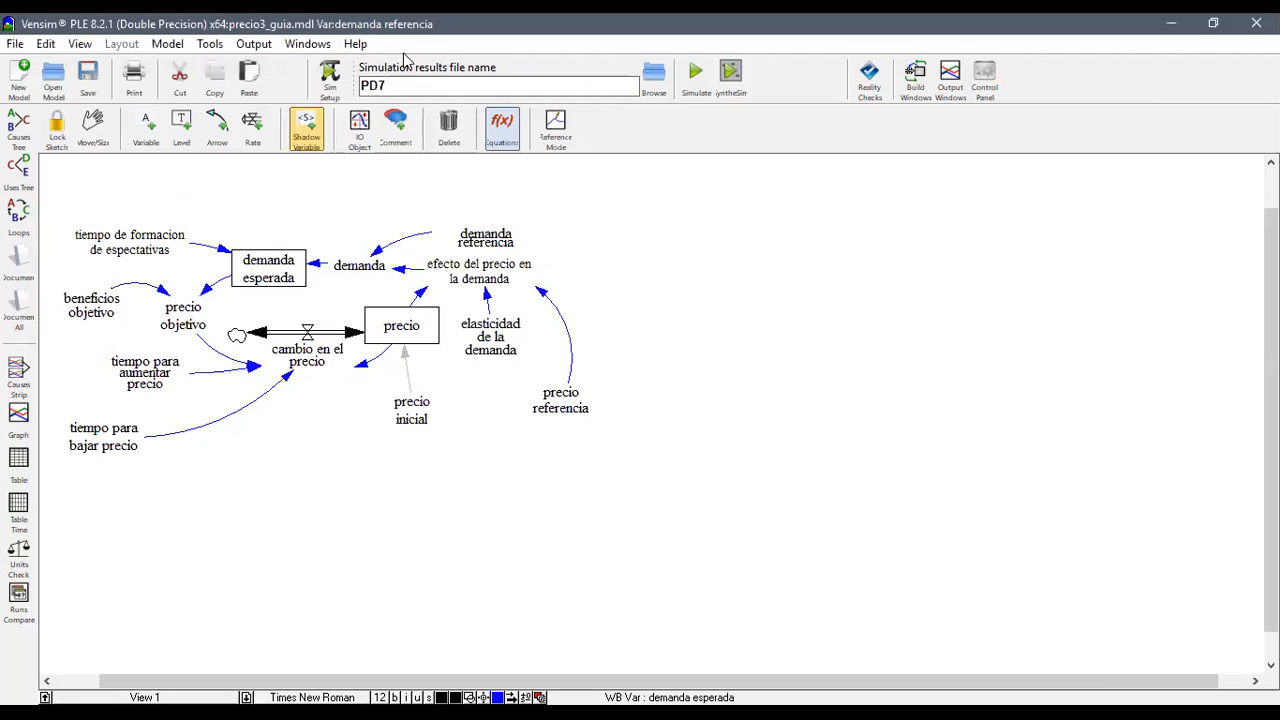
- Simulate the model with the zero reference demand, overwriting PD7, and check the time table of demanda referencia
left_click(696, 82)
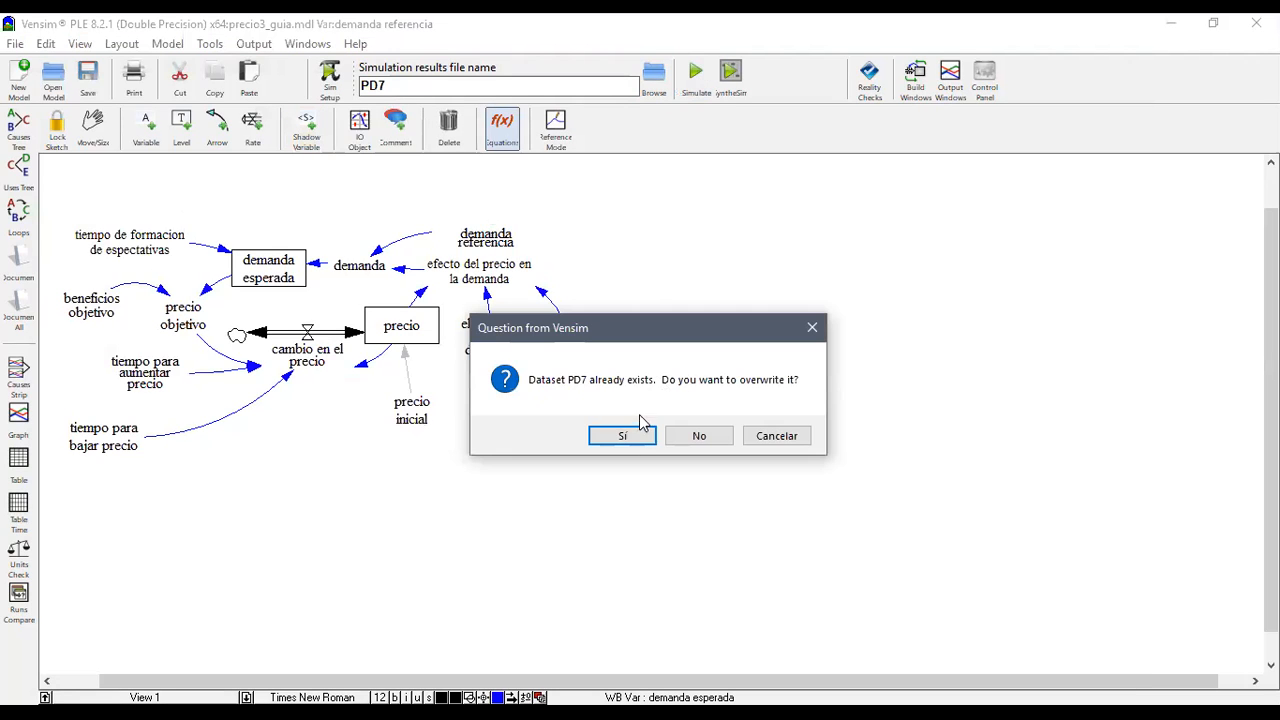
left_click(620, 436)
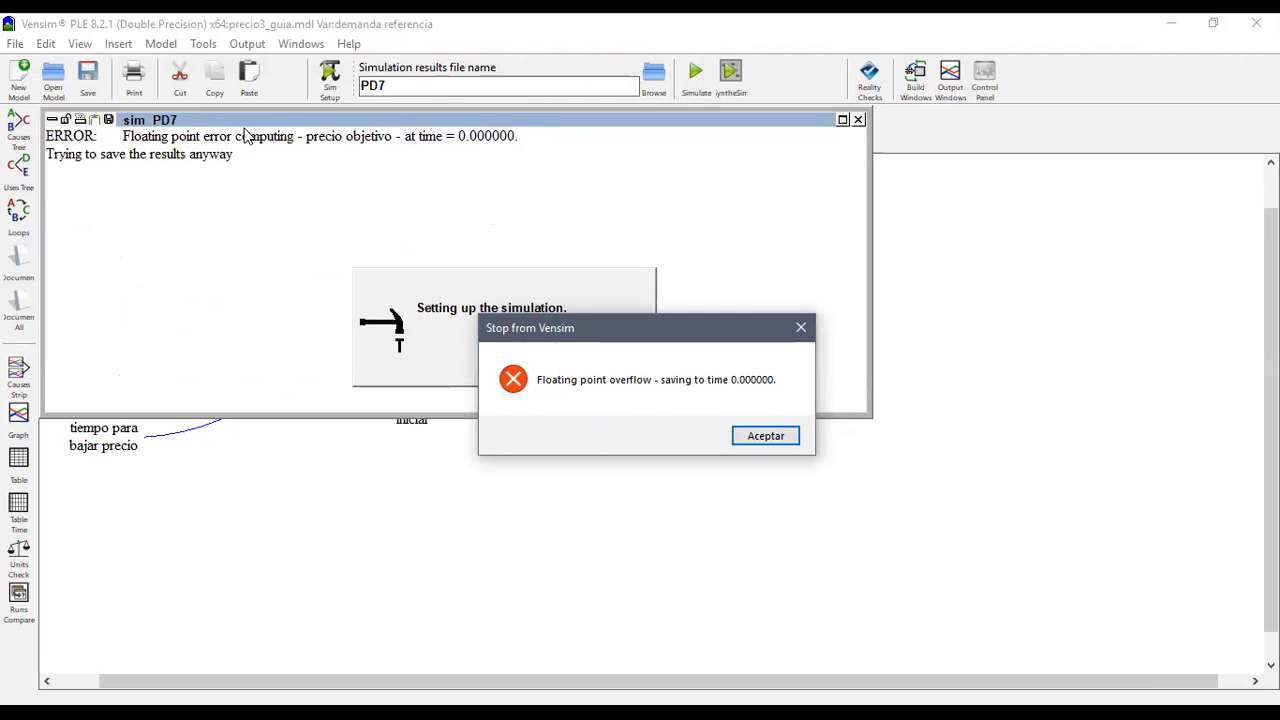
left_click(766, 437)
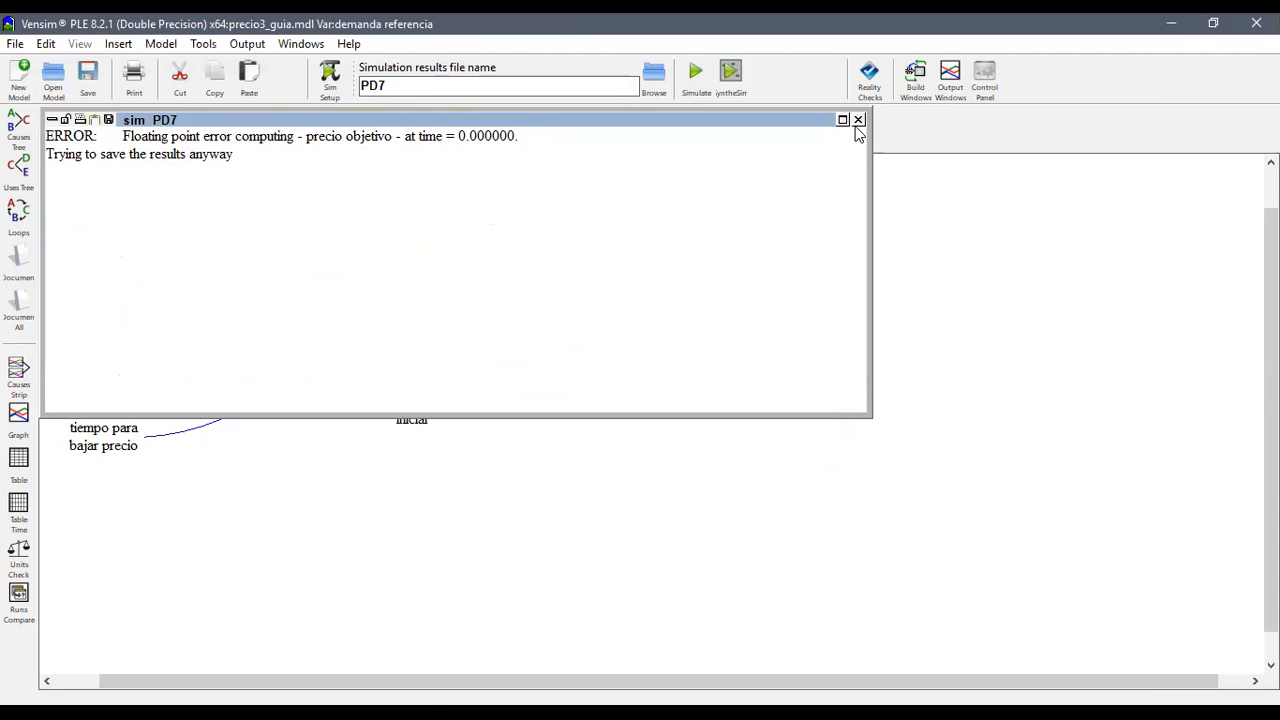
left_click(858, 119)
left_click(19, 505)
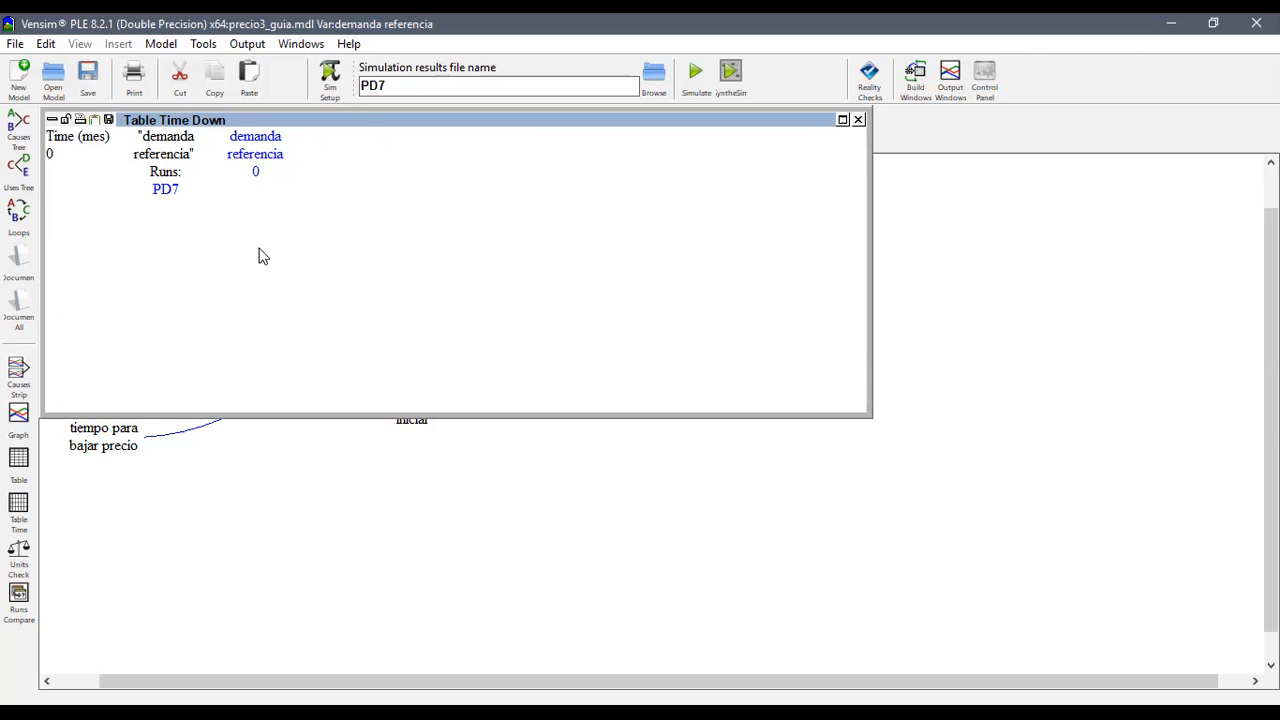
left_click(858, 119)
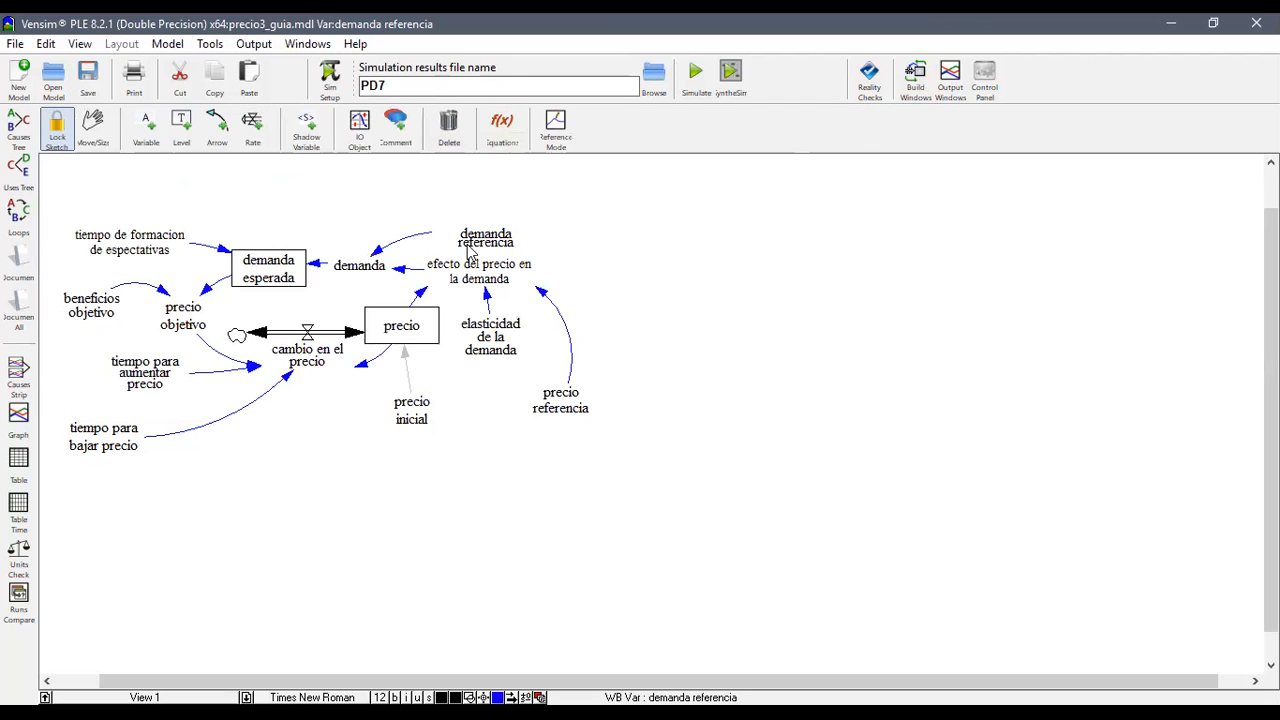
- Repeat the PD7 simulation, overwriting the dataset, and check the demanda referencia time table again
left_click(500, 128)
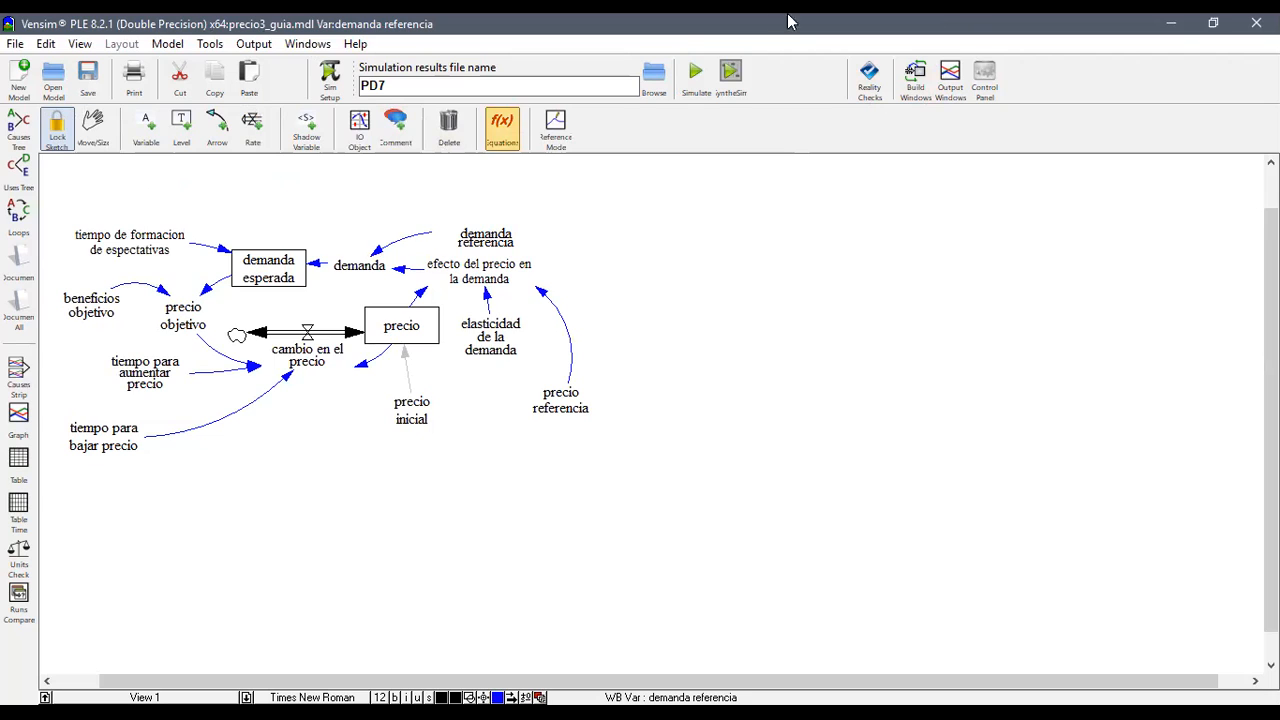
left_click(696, 80)
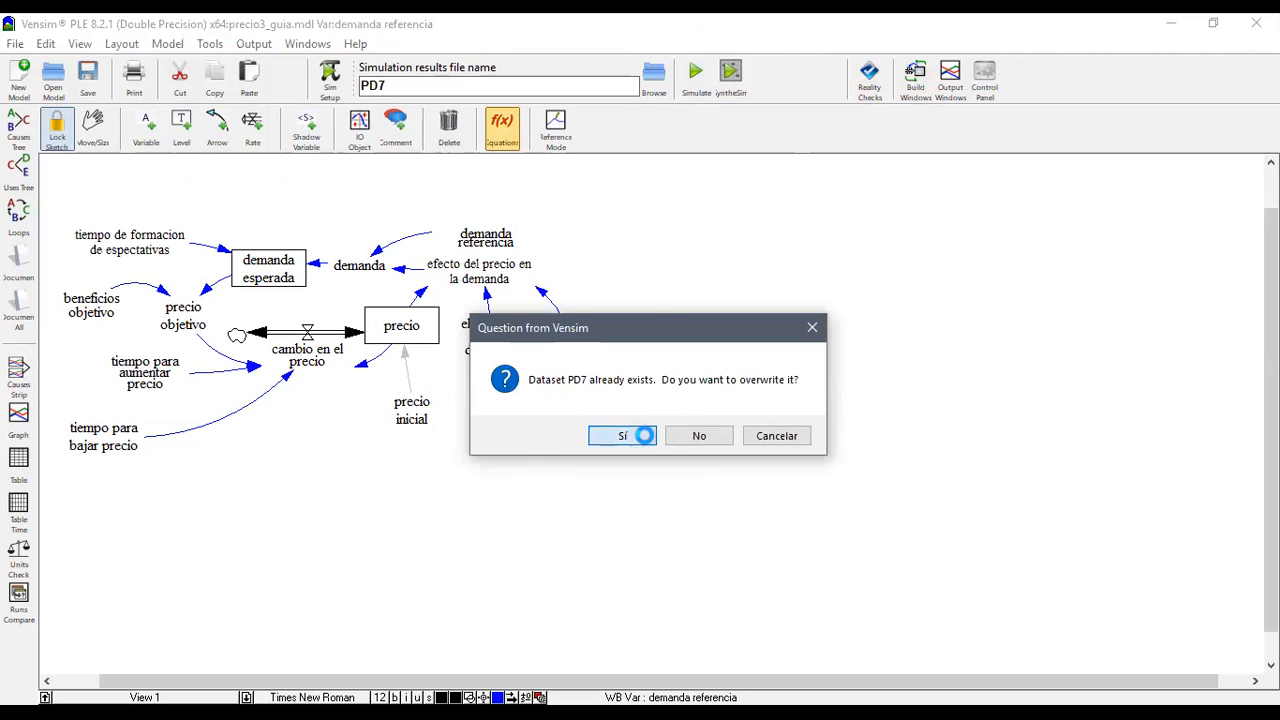
left_click(620, 437)
left_click(765, 435)
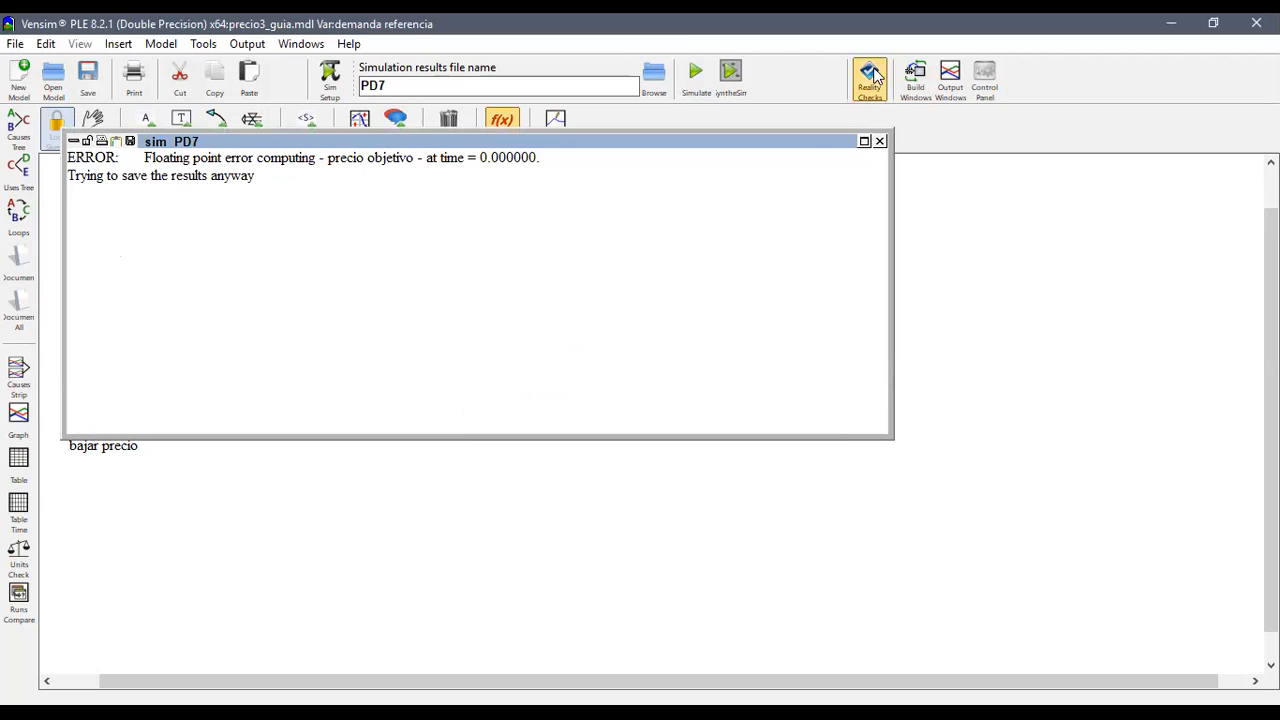
left_click(879, 141)
left_click(28, 510)
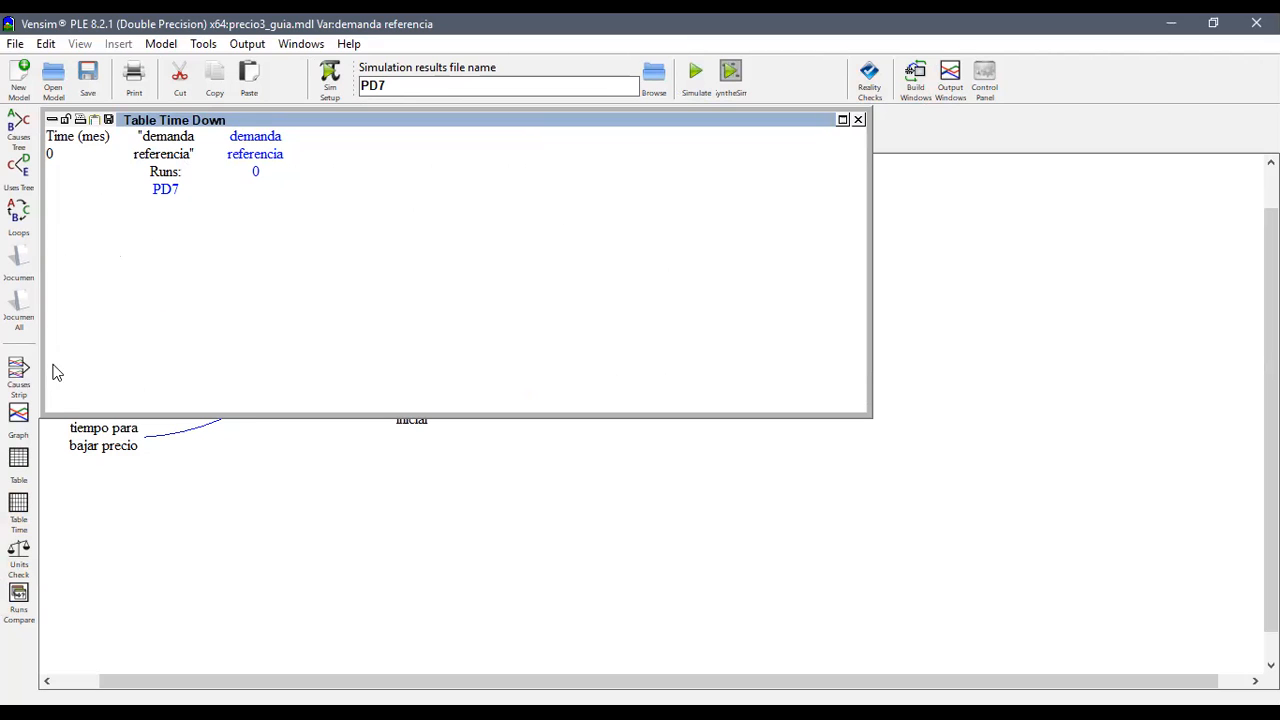
left_click(858, 119)
- Set the constant demanda referencia to 100
left_click(502, 125)
left_click(495, 233)
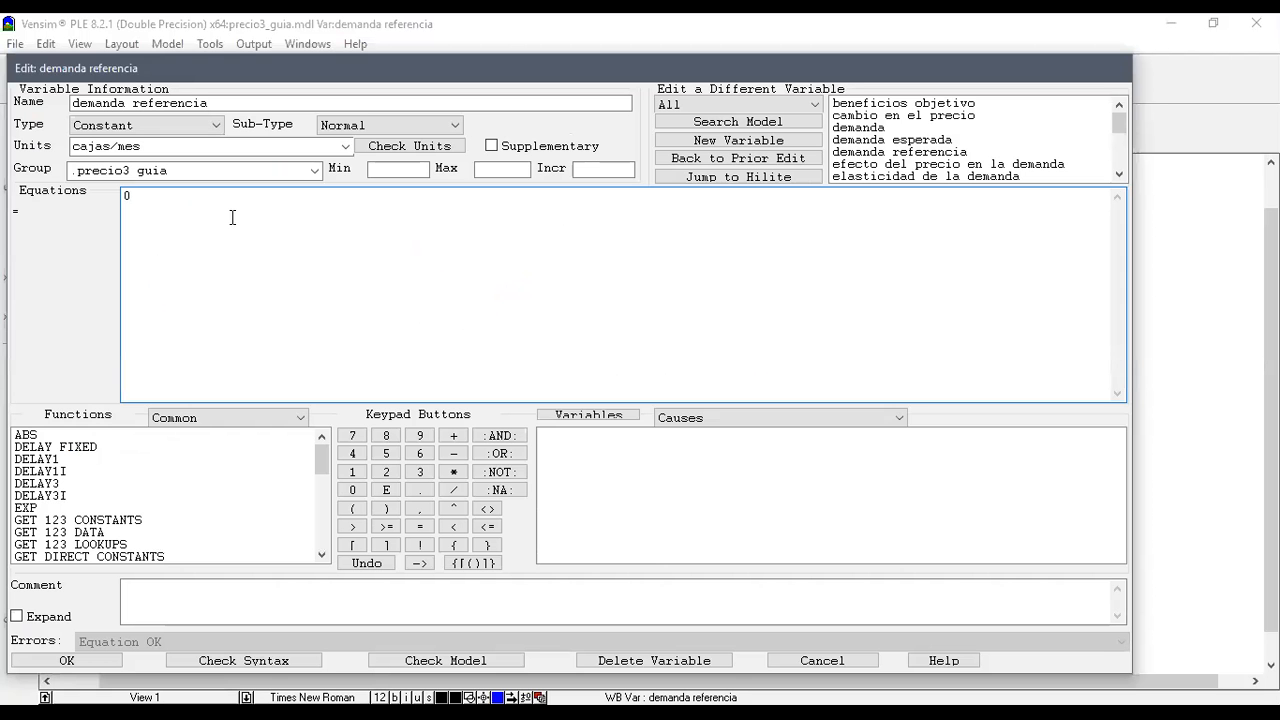
type("100")
left_click(115, 661)
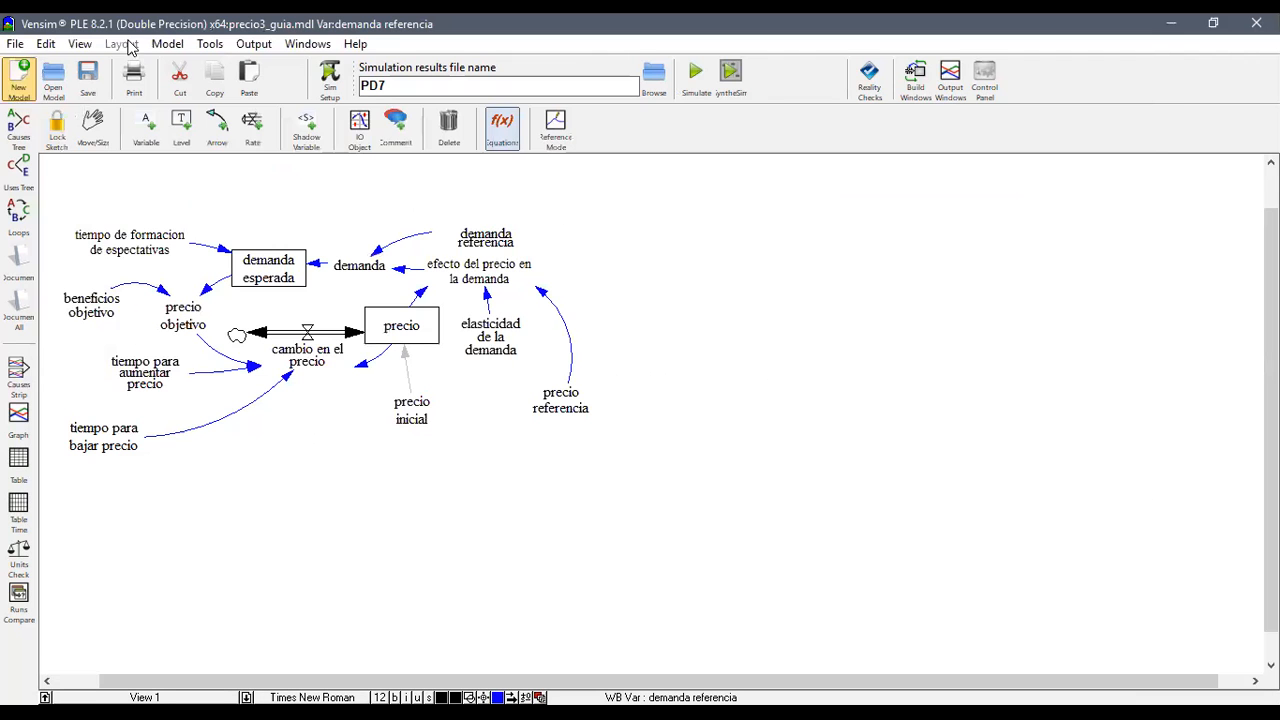
- Simulate the model with the new reference demand, overwriting PD7, and view the time table of demanda referencia
left_click(698, 78)
left_click(624, 440)
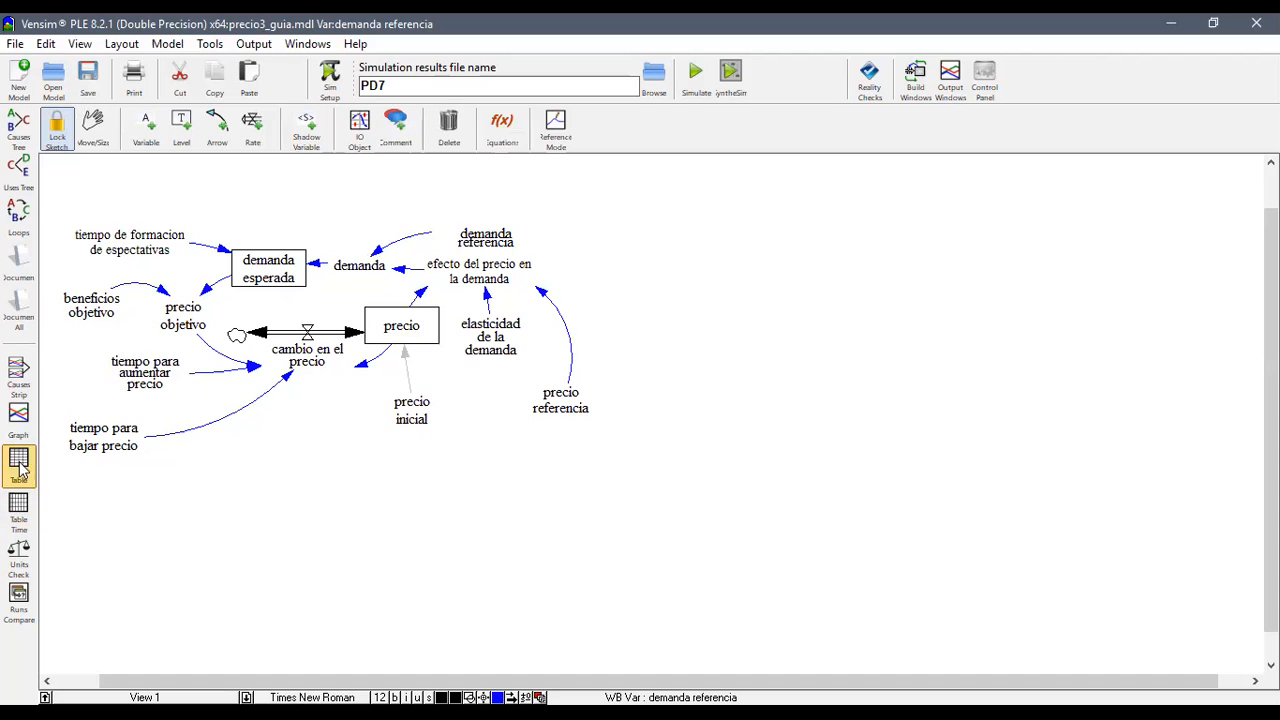
left_click(18, 508)
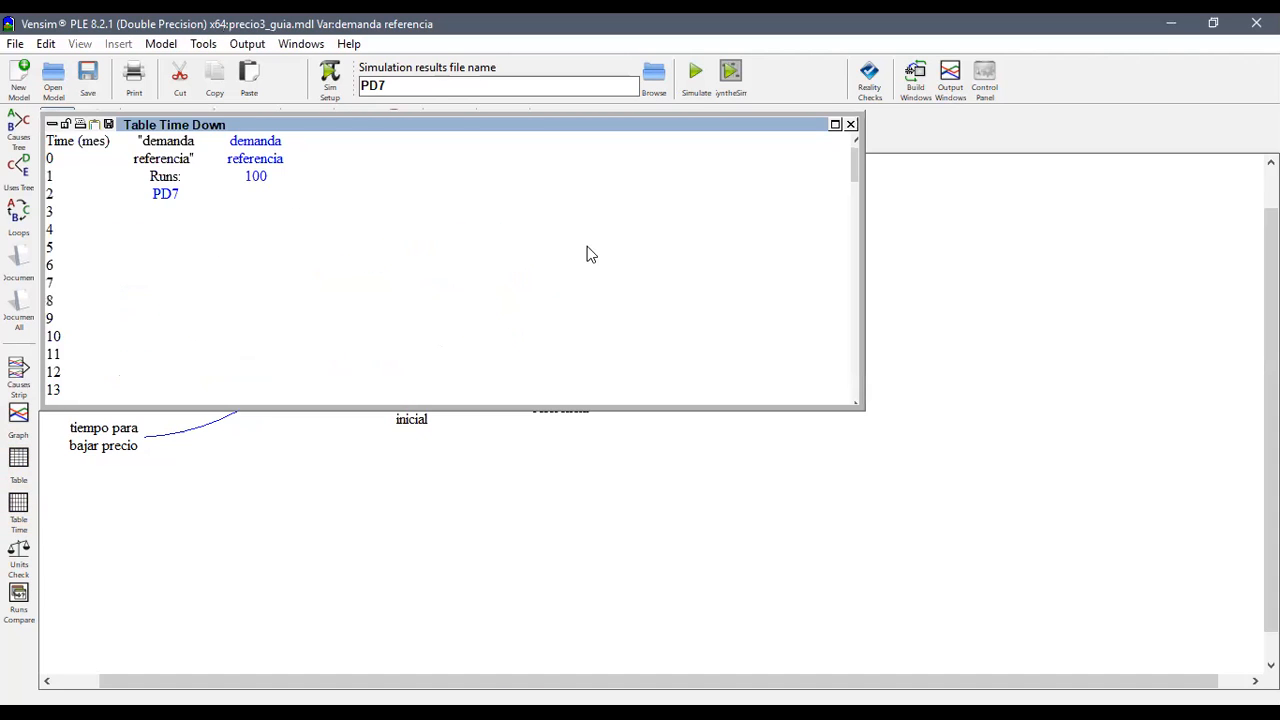
left_click(851, 125)
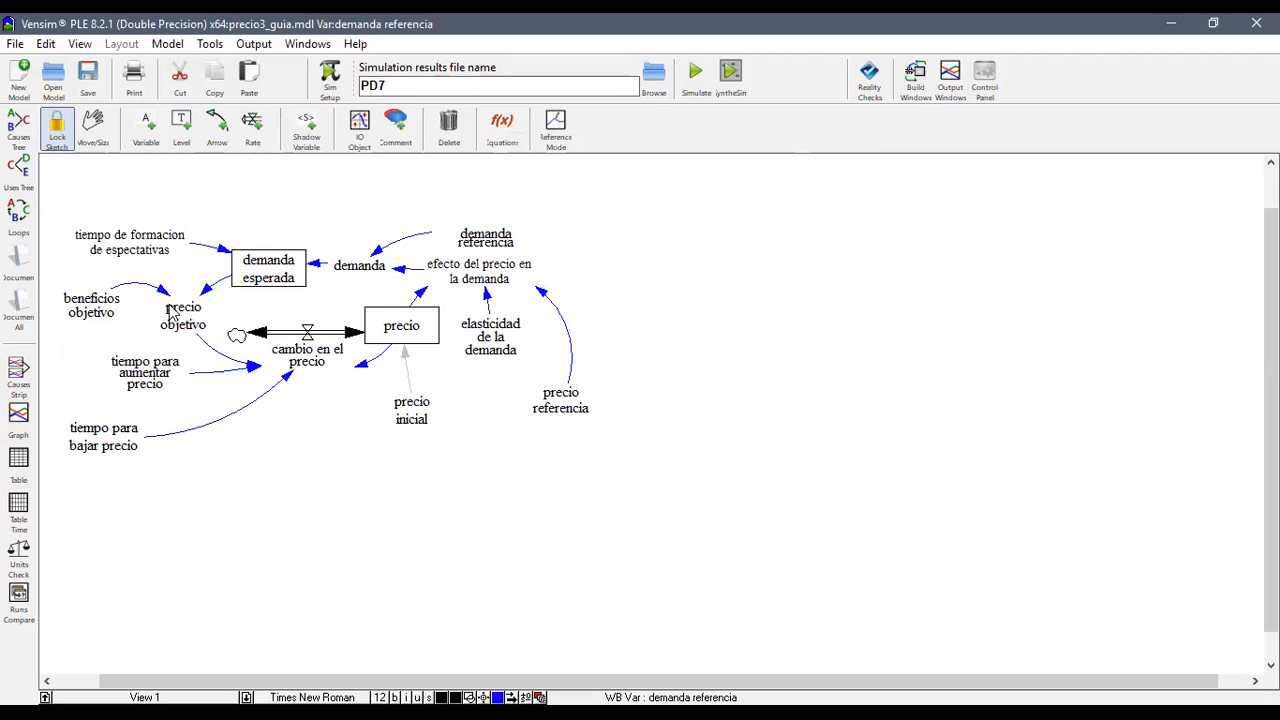
- Examine how demanda esperada evolves over the months in its PD7 time table, and close the table
left_click(269, 265)
left_click(22, 510)
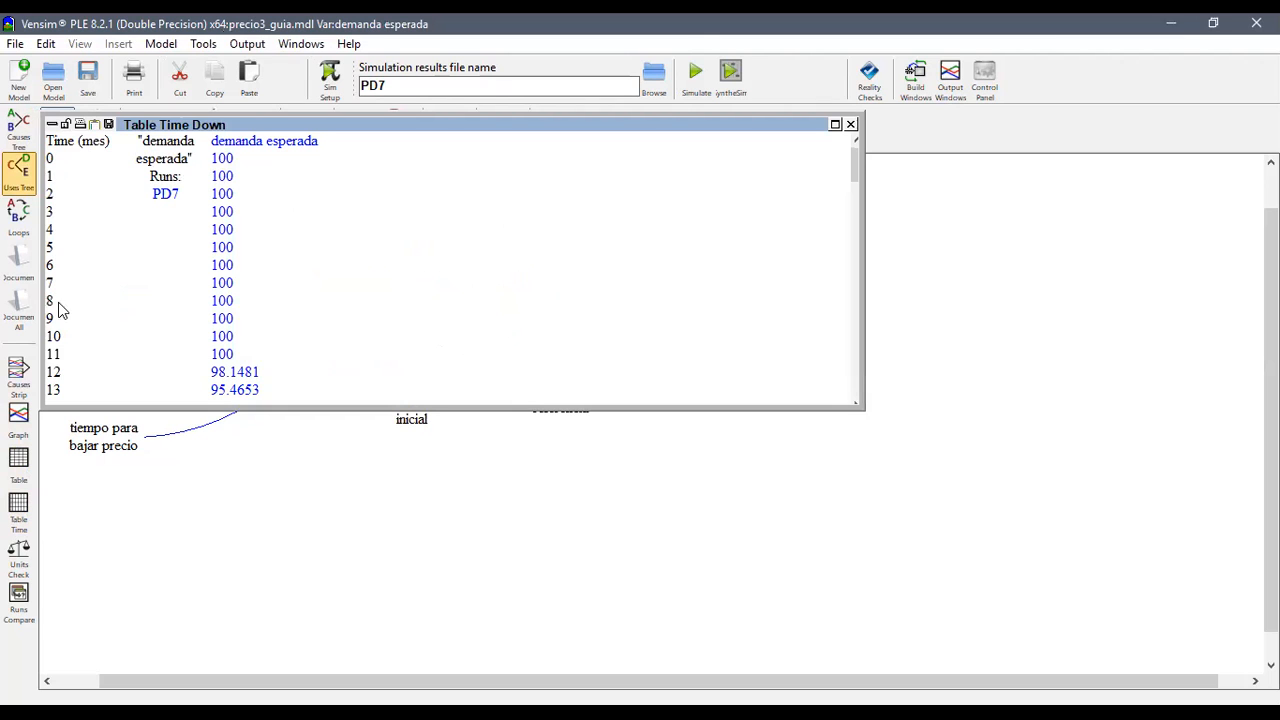
scroll(277, 249, "down", 2)
scroll(280, 290, "down", 8)
scroll(280, 368, "down", 4)
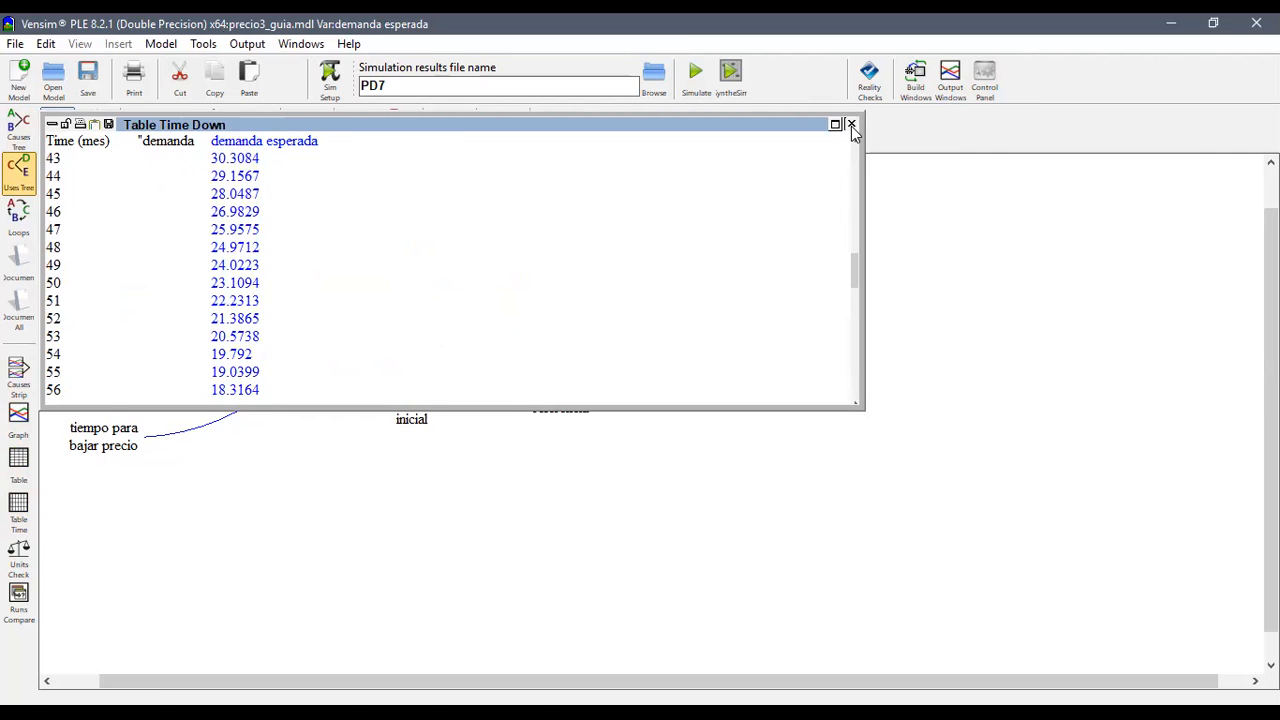
left_click(851, 124)
- View the time table of precio for the PD7 run and close it
left_click(404, 328)
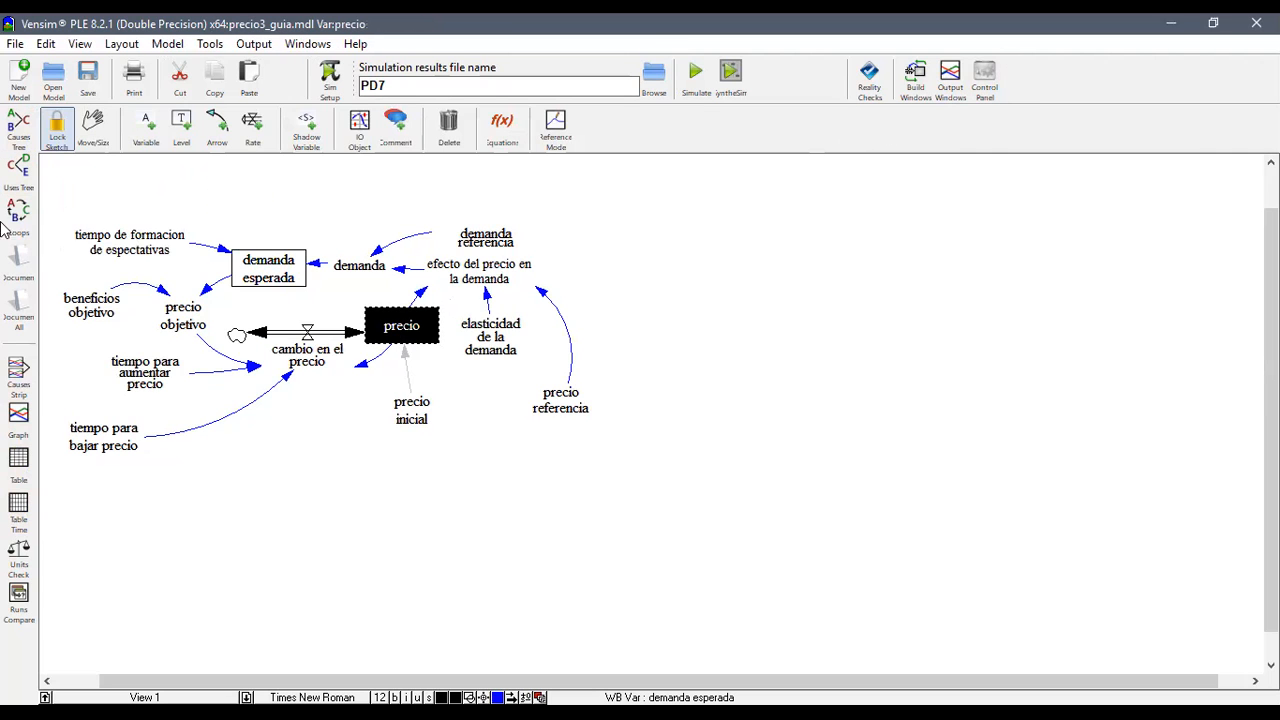
left_click(18, 508)
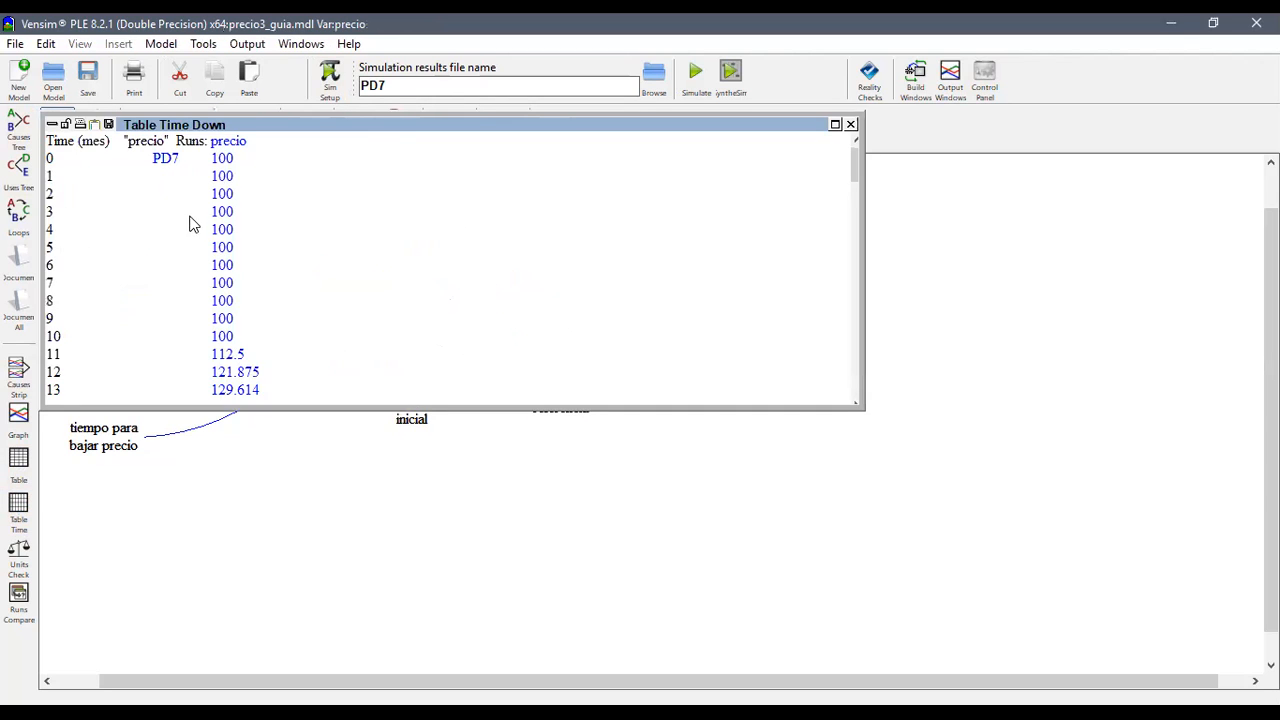
left_click(851, 124)
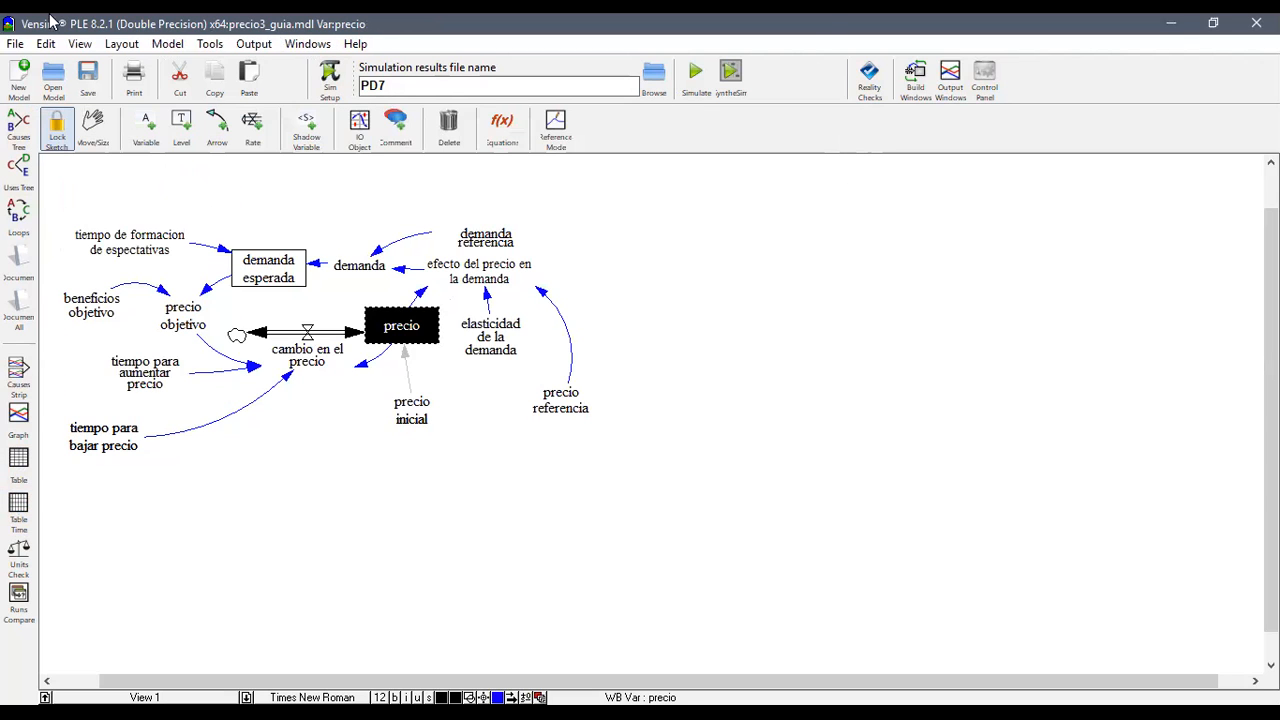
- Start a new custom output definition and name it "precio y demanda tabla"
left_click(210, 44)
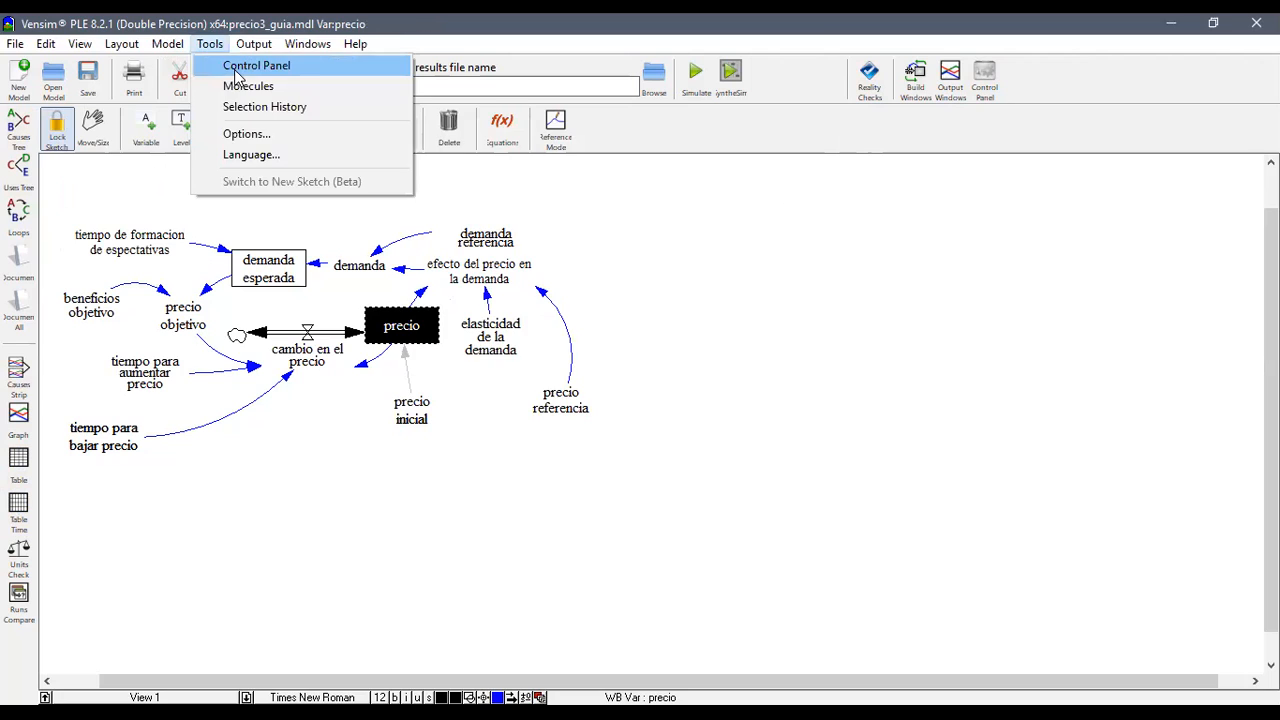
left_click(238, 76)
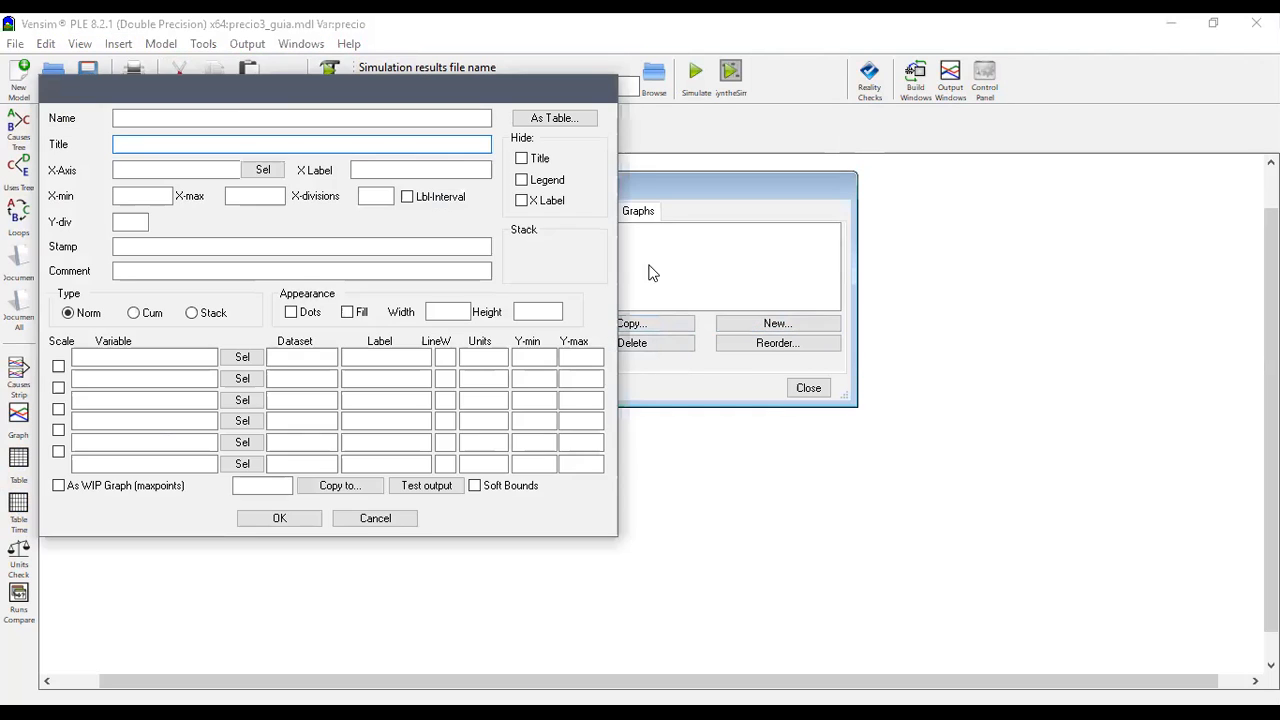
left_click(195, 114)
type("precio y demanda")
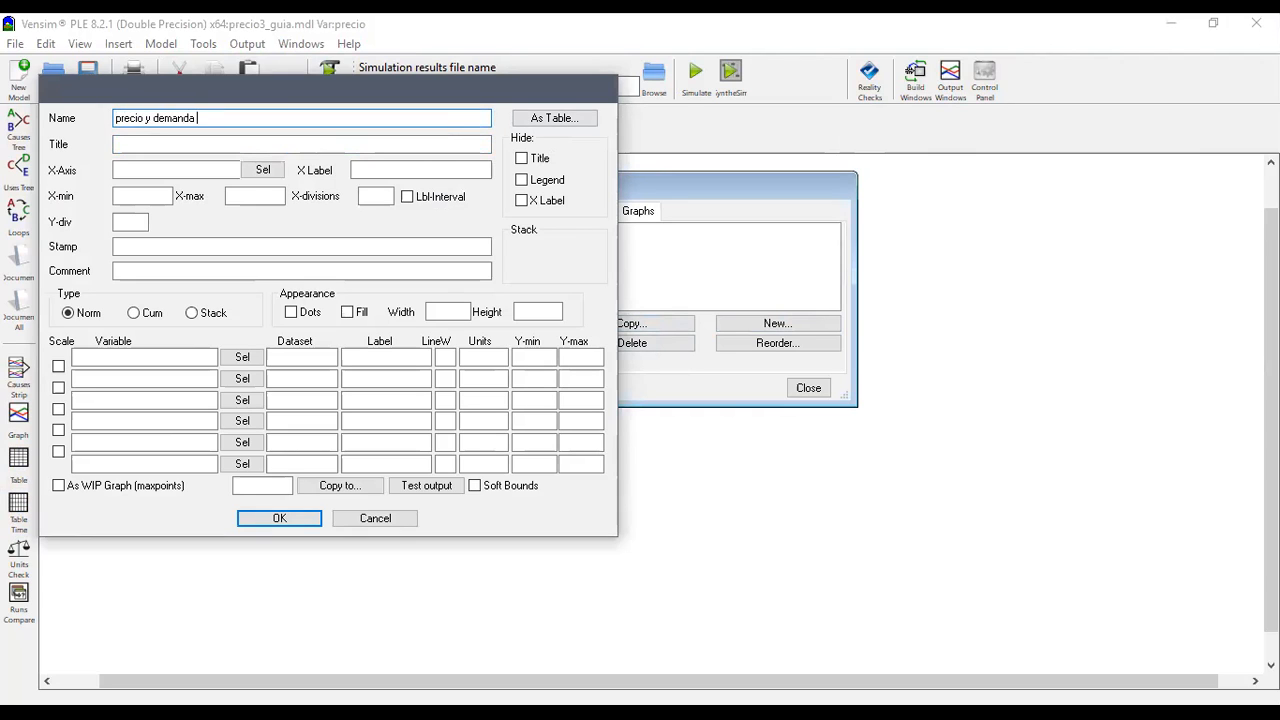
type(" tabla")
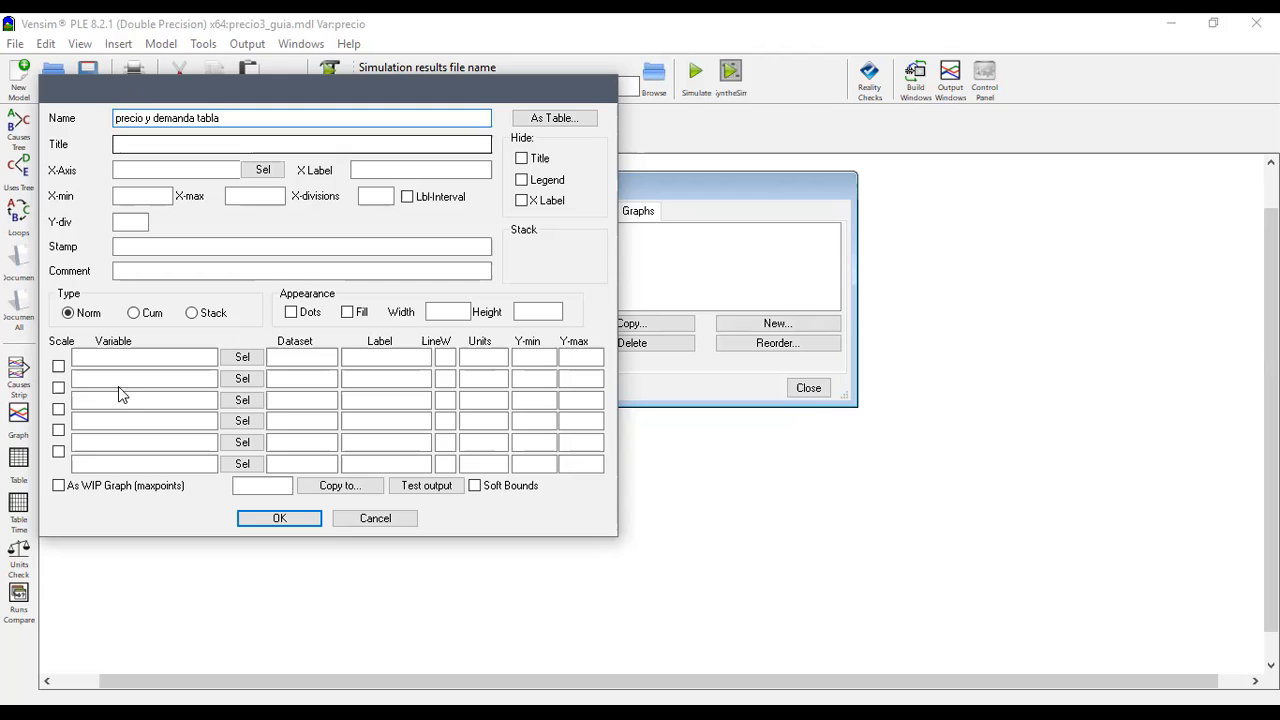
- Define the custom output as a table containing demanda and precio, and display it
left_click(240, 358)
double_click(124, 203)
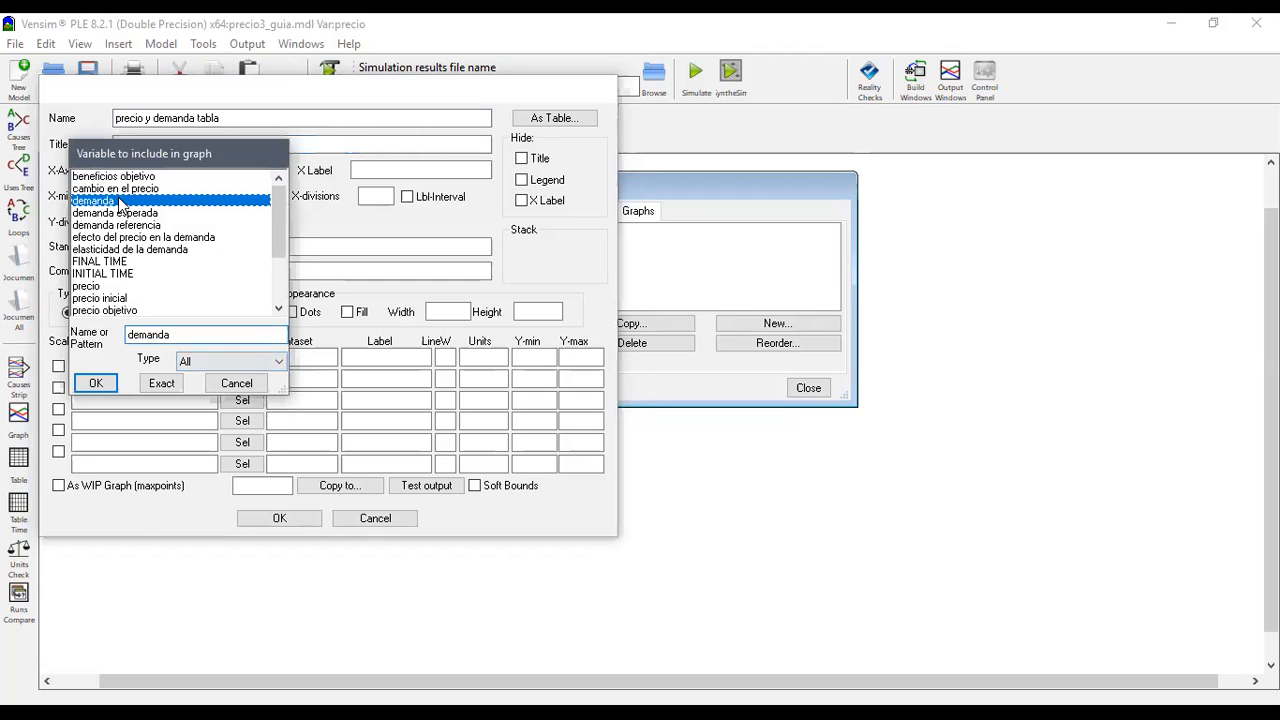
left_click(242, 378)
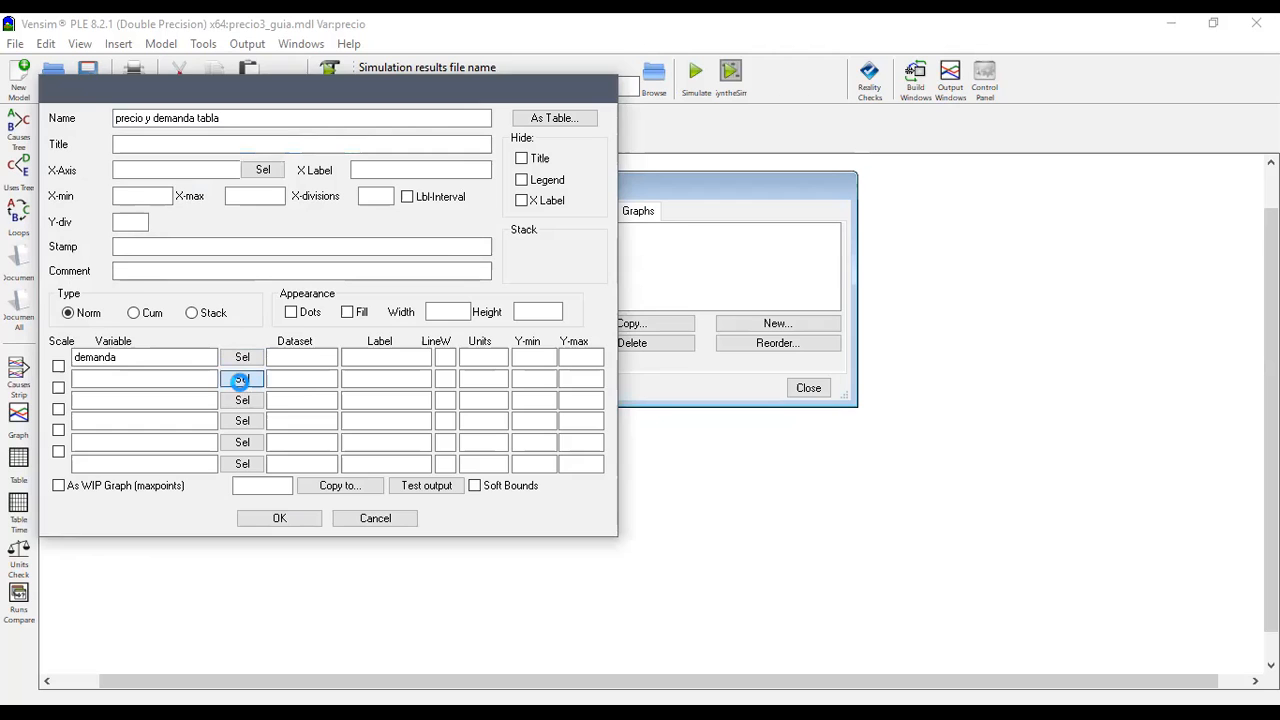
double_click(136, 287)
left_click(556, 119)
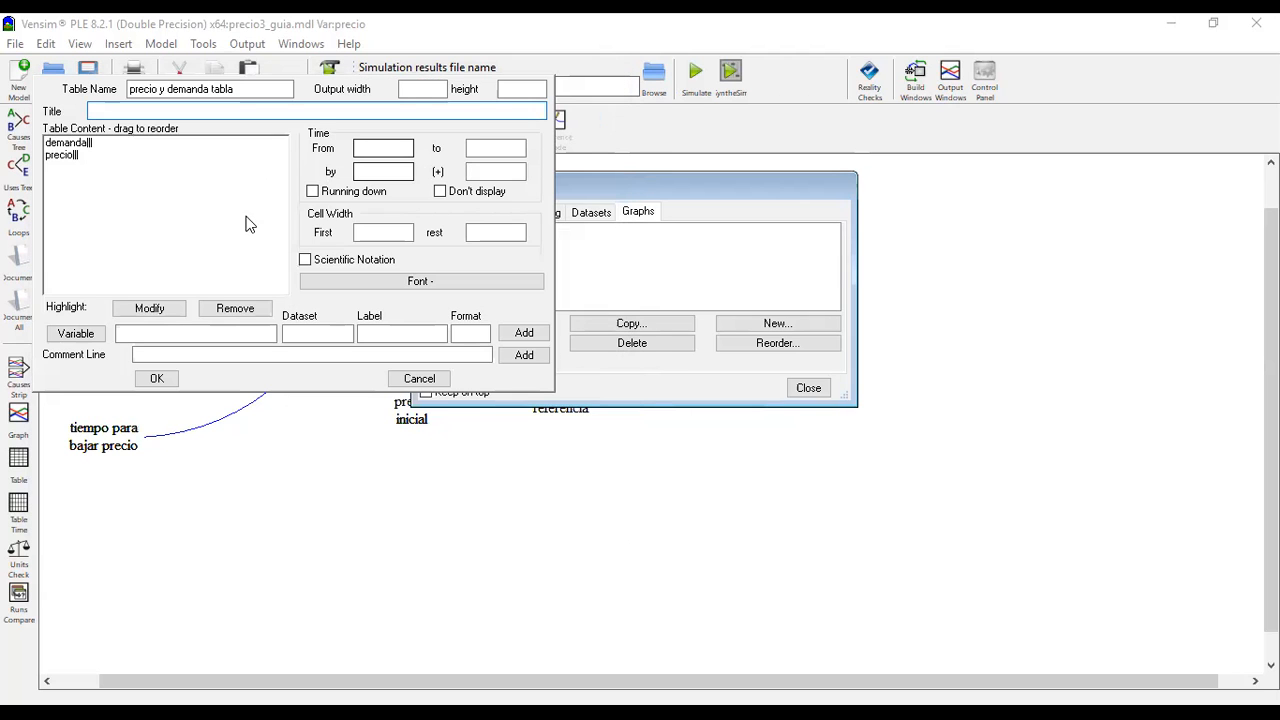
left_click(160, 380)
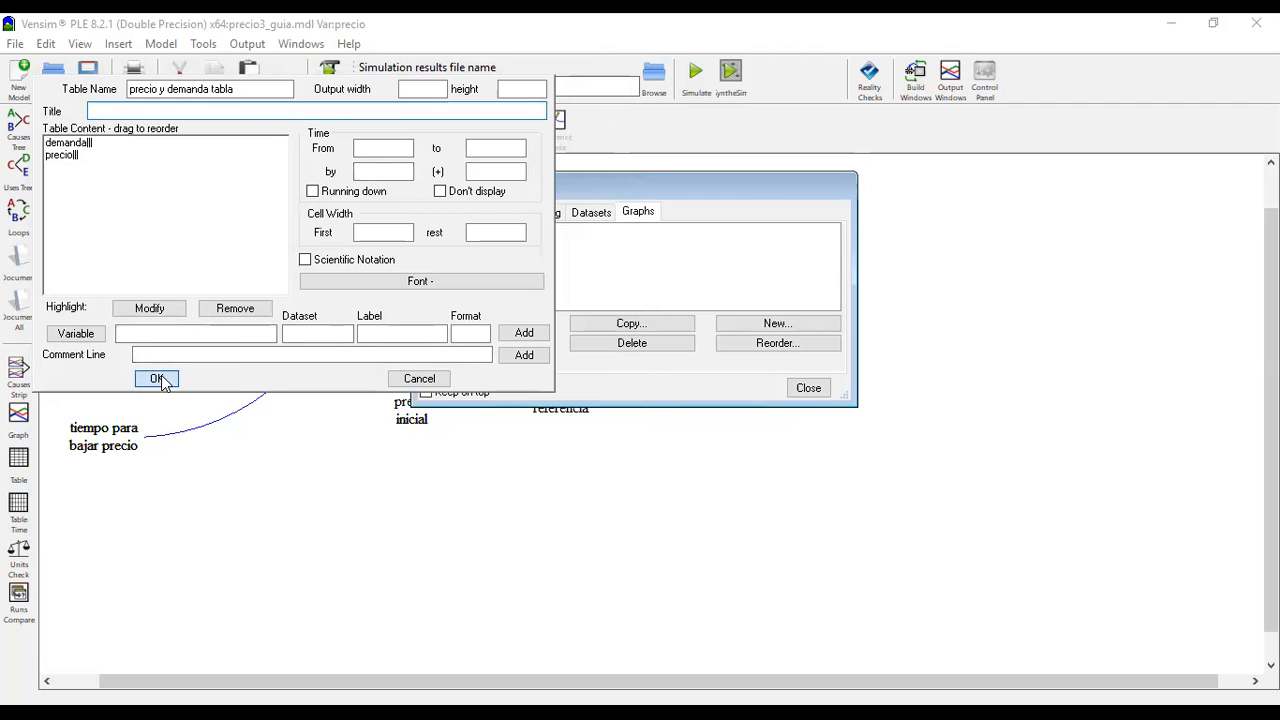
double_click(523, 245)
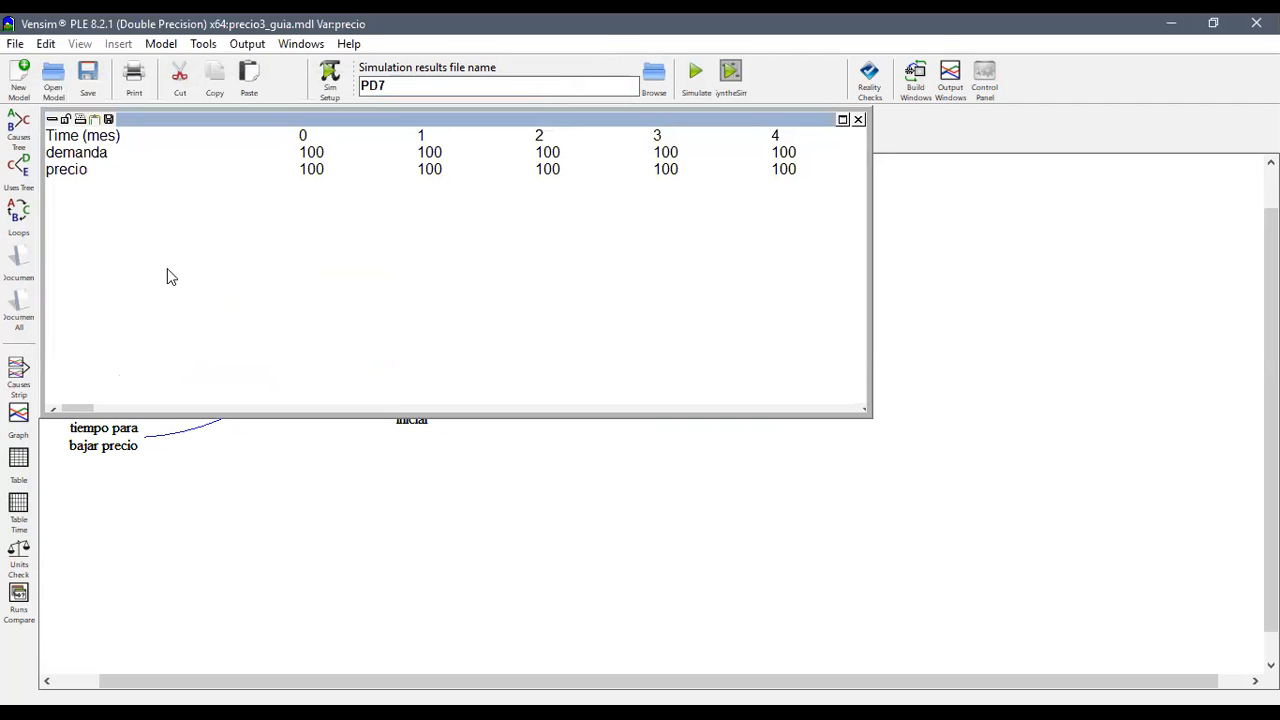
- Review the final months of the demanda and precio table and the precio_y_demanda graph, closing both and the Control Panel
left_click_drag(103, 408, 855, 528)
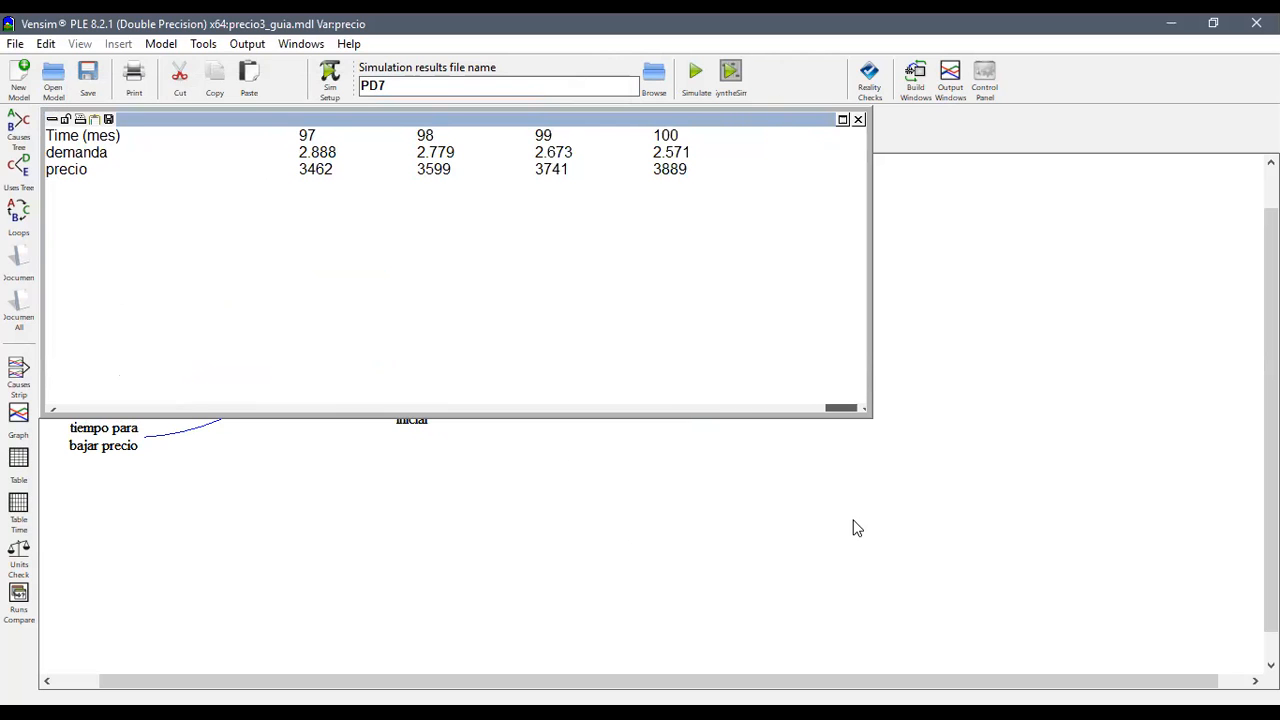
left_click(856, 120)
left_click(527, 348)
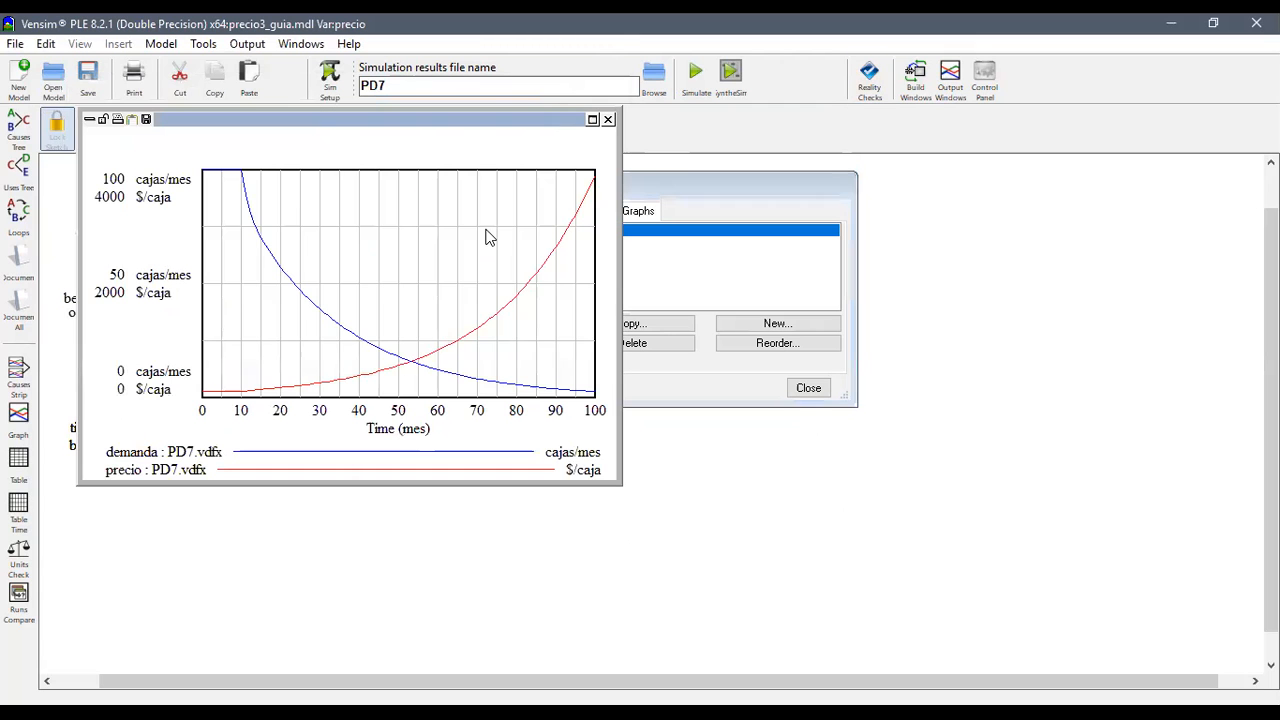
left_click(608, 120)
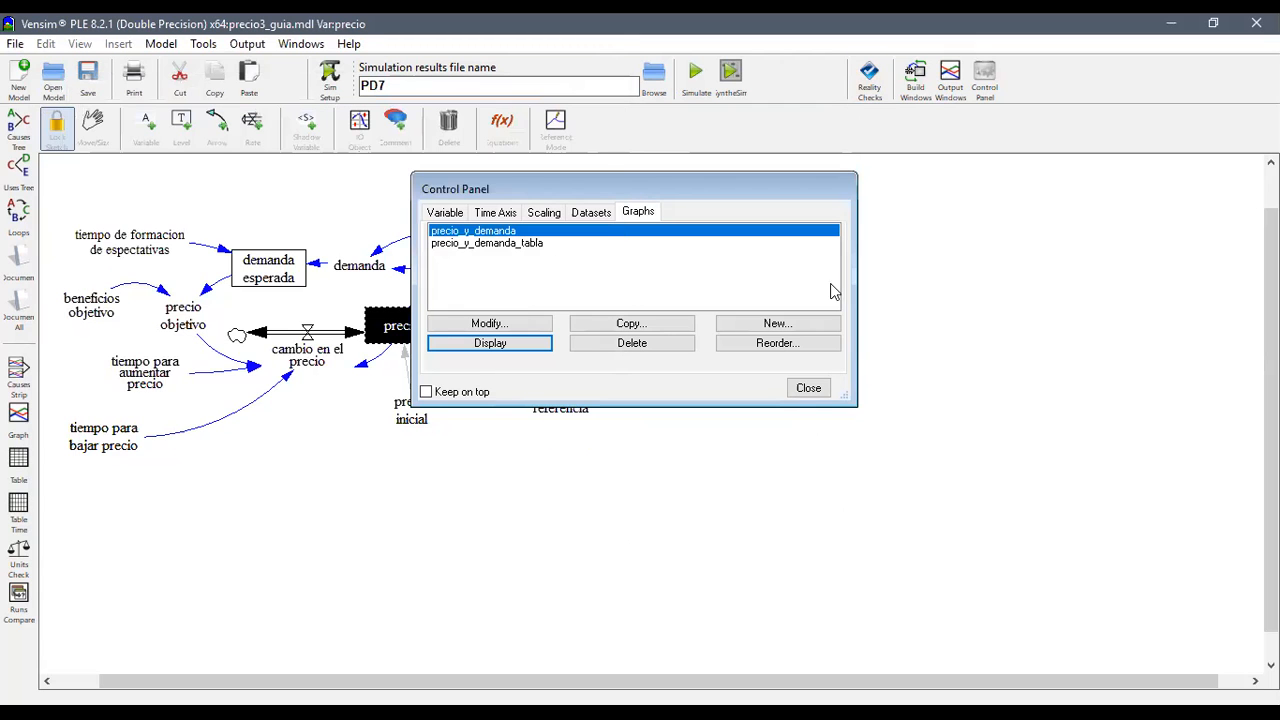
left_click(808, 390)
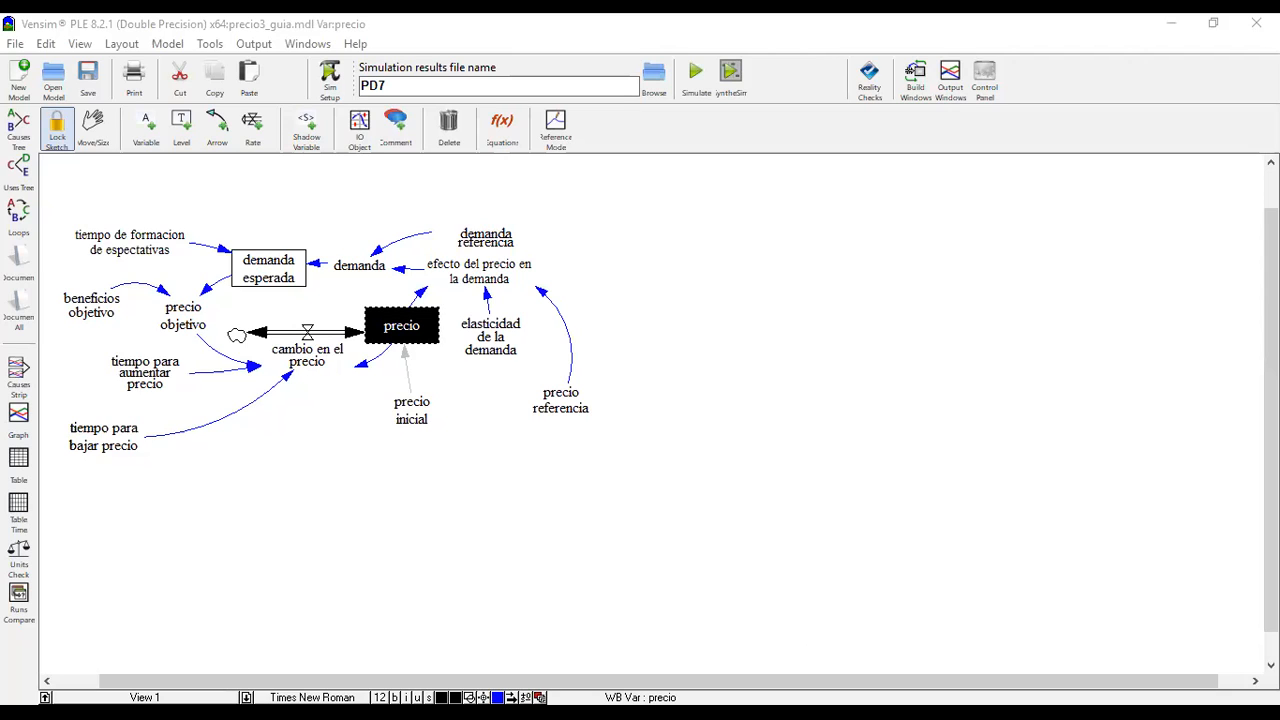
- Open the equation of cambio en el precio and examine its IF THEN ELSE condition and the branch using tiempo para aumentar precio
left_click(502, 125)
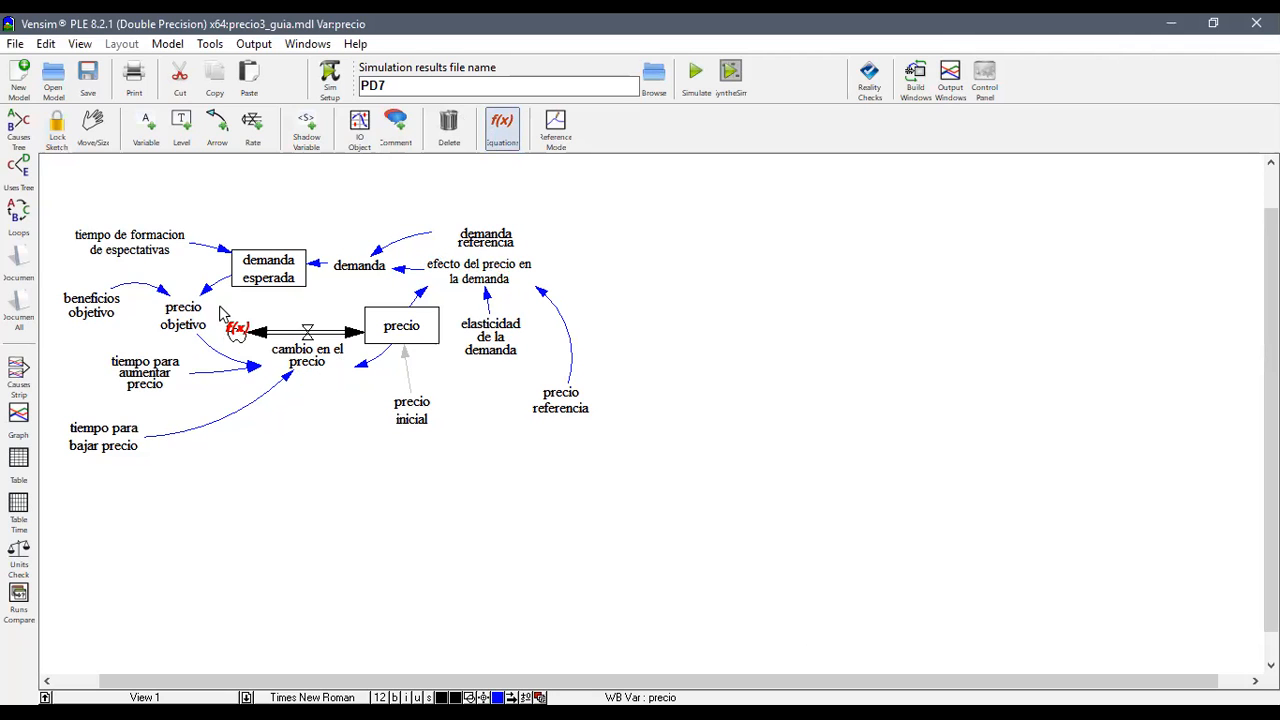
left_click(307, 352)
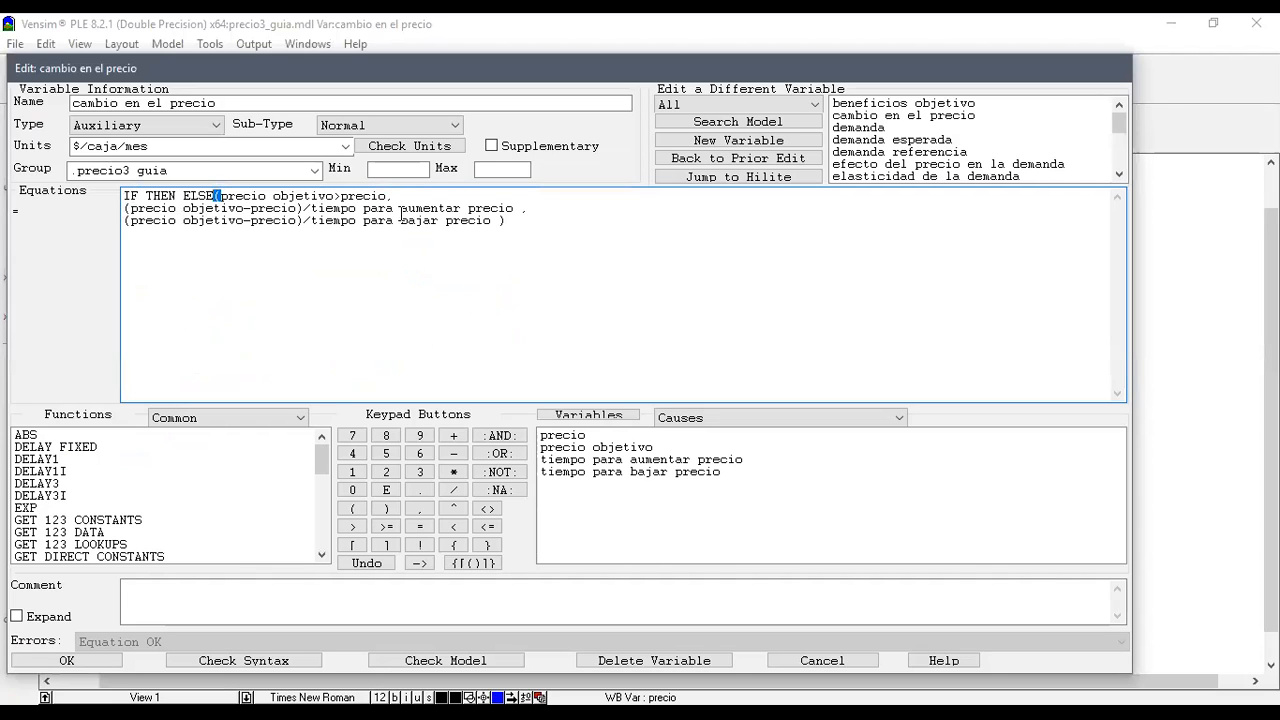
type(")")
left_click_drag(390, 196, 222, 196)
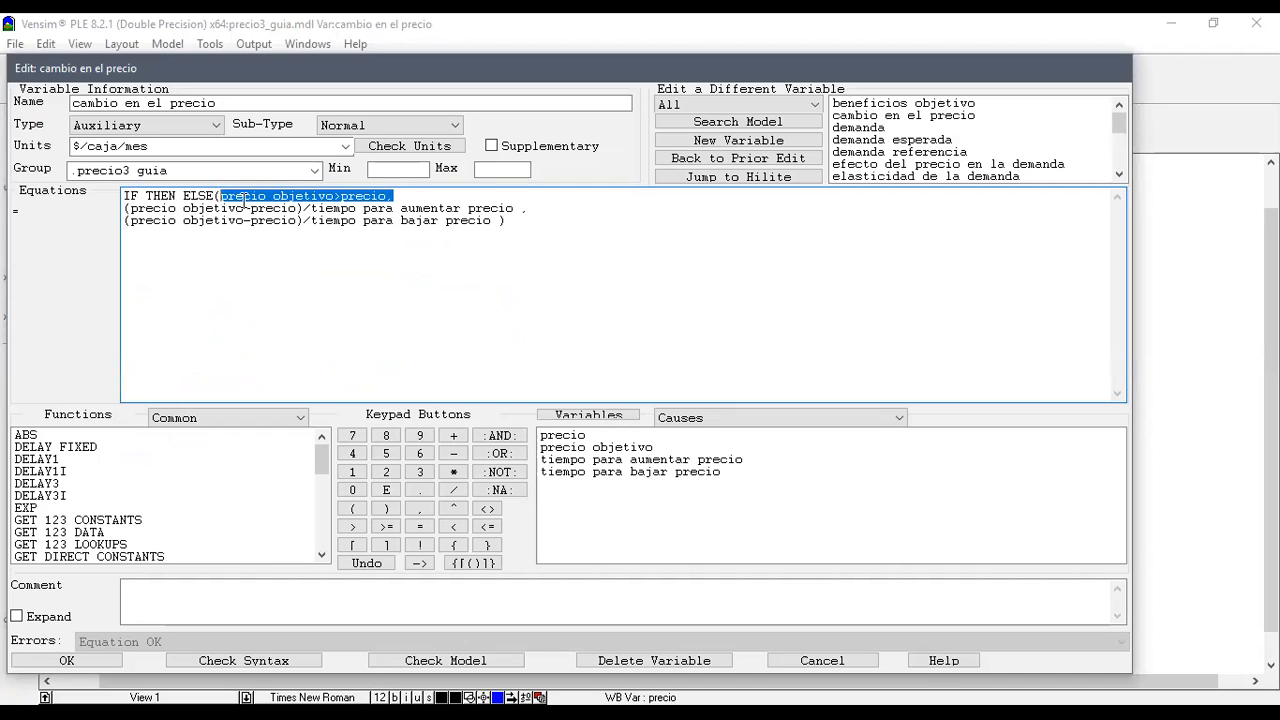
double_click(373, 195)
left_click(373, 195)
left_click_drag(303, 208, 121, 209)
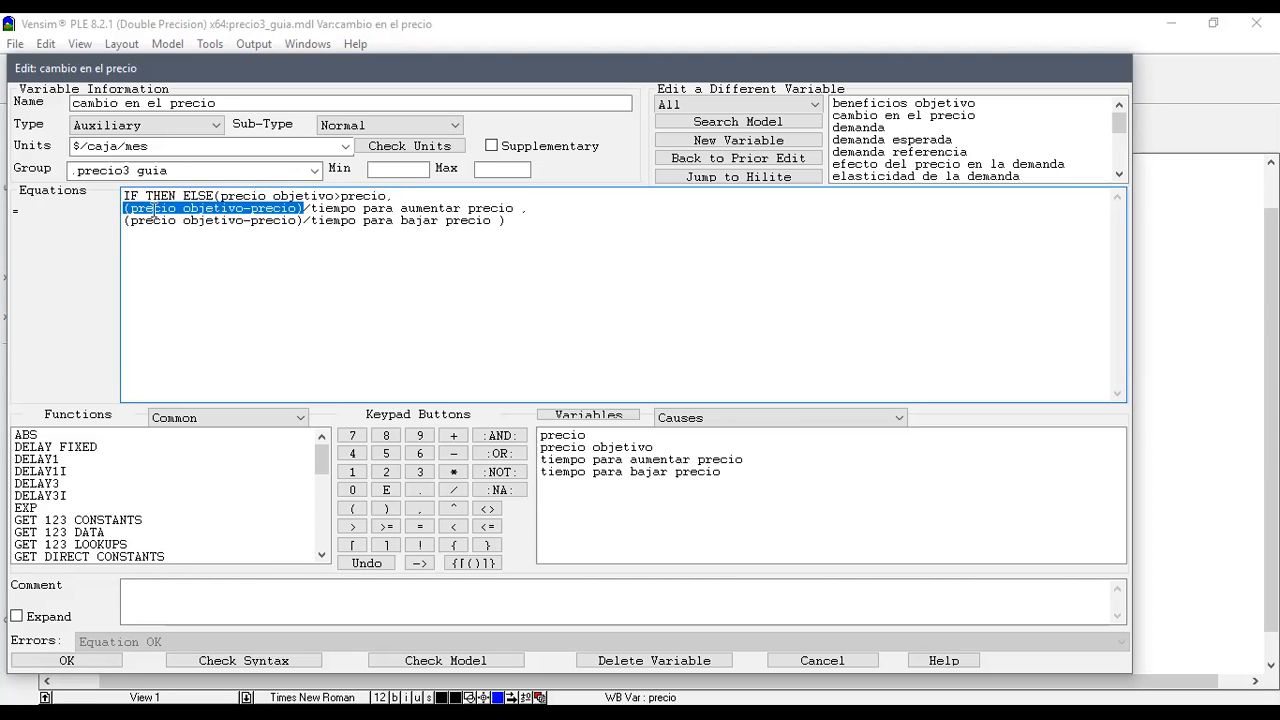
left_click_drag(516, 208, 323, 208)
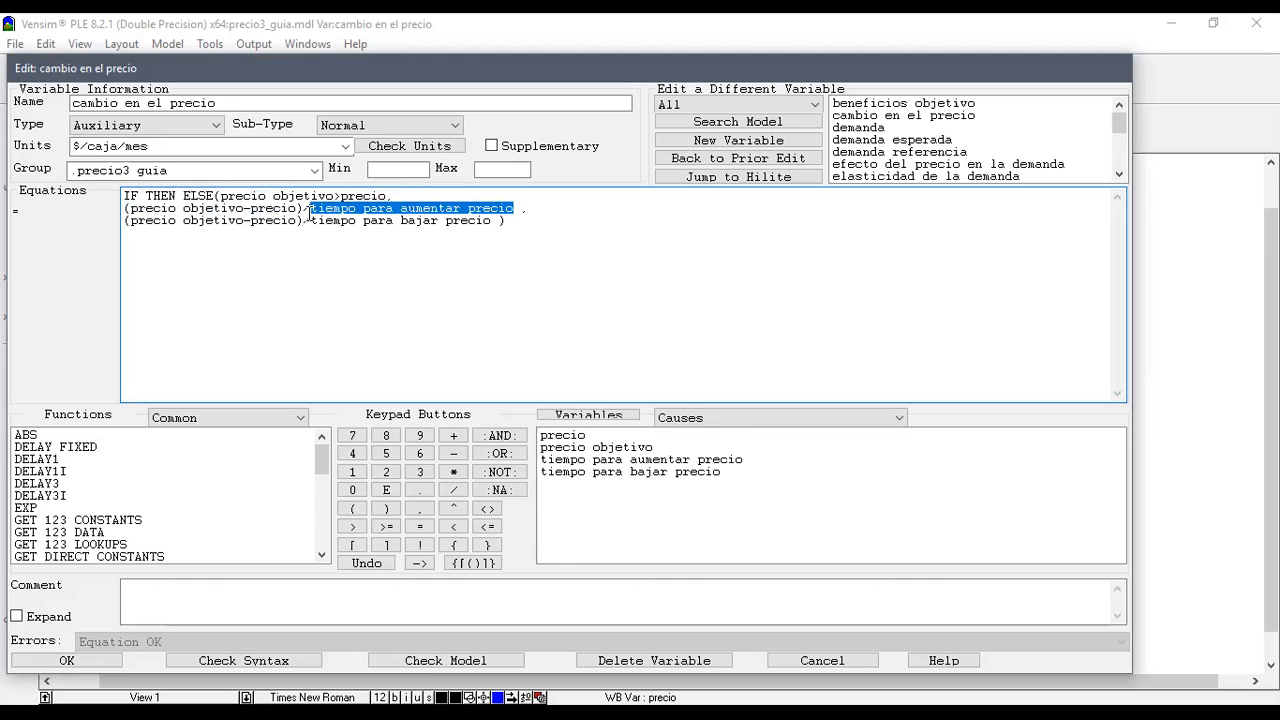
left_click_drag(304, 208, 516, 211)
left_click_drag(302, 208, 123, 209)
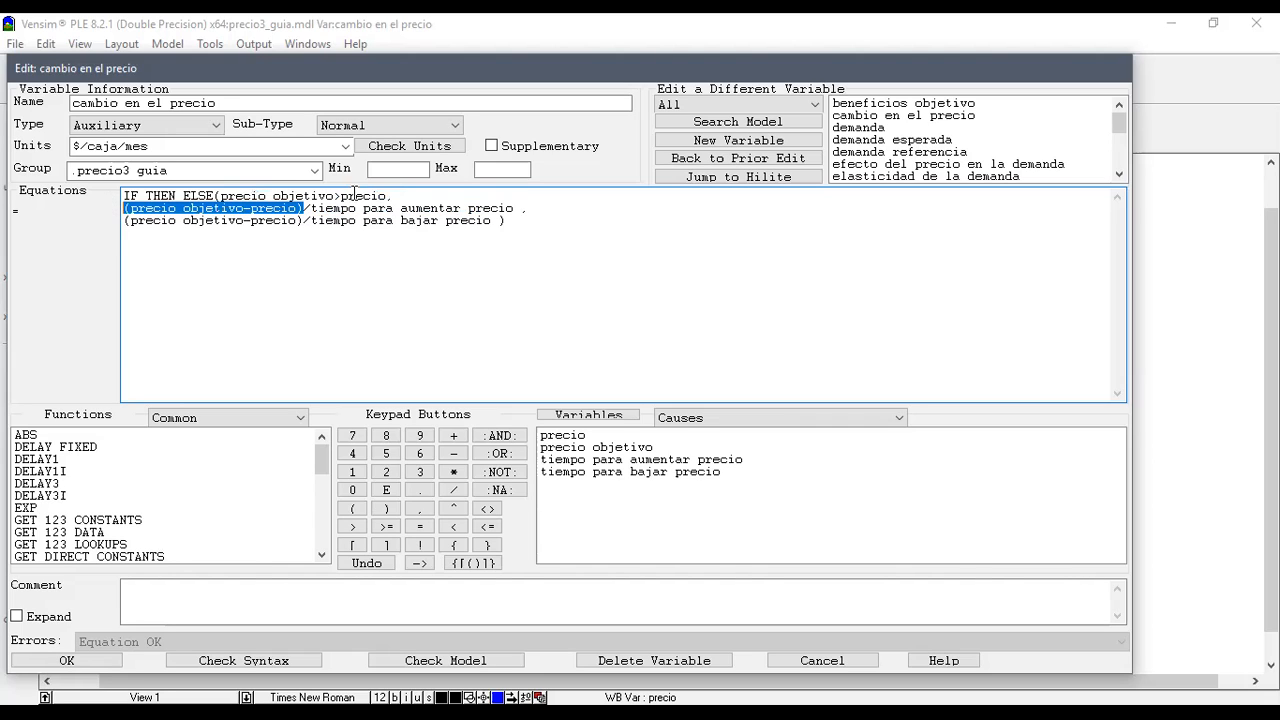
left_click(272, 198)
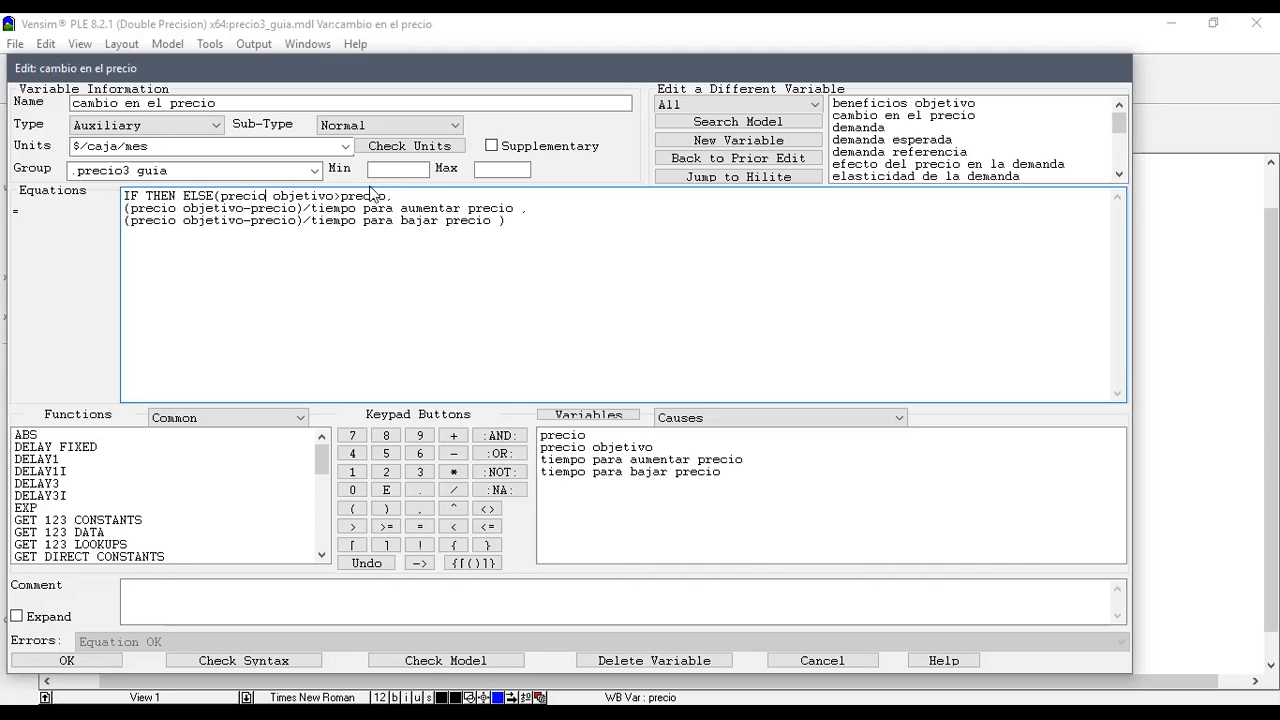
- Examine the branch using tiempo para bajar precio in the cambio en el precio equation, and close the equation editor
left_click_drag(125, 222, 500, 223)
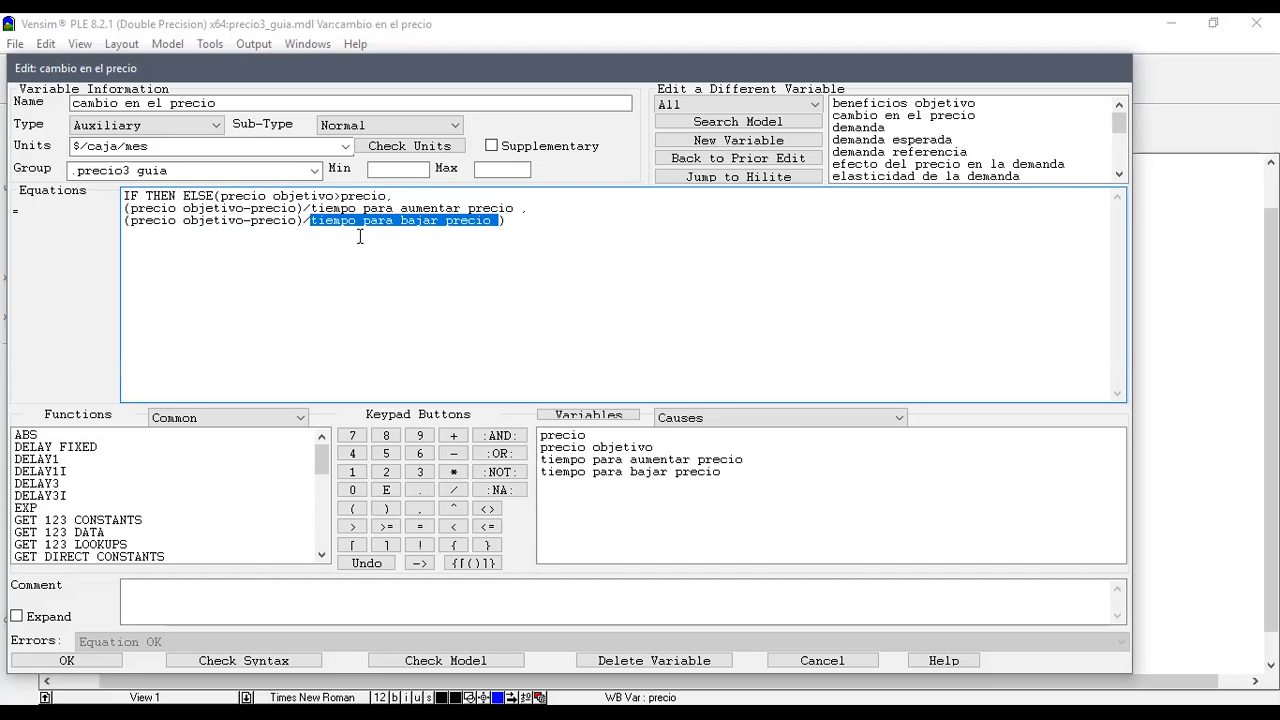
left_click_drag(306, 222, 135, 222)
left_click_drag(309, 222, 503, 224)
left_click(72, 656)
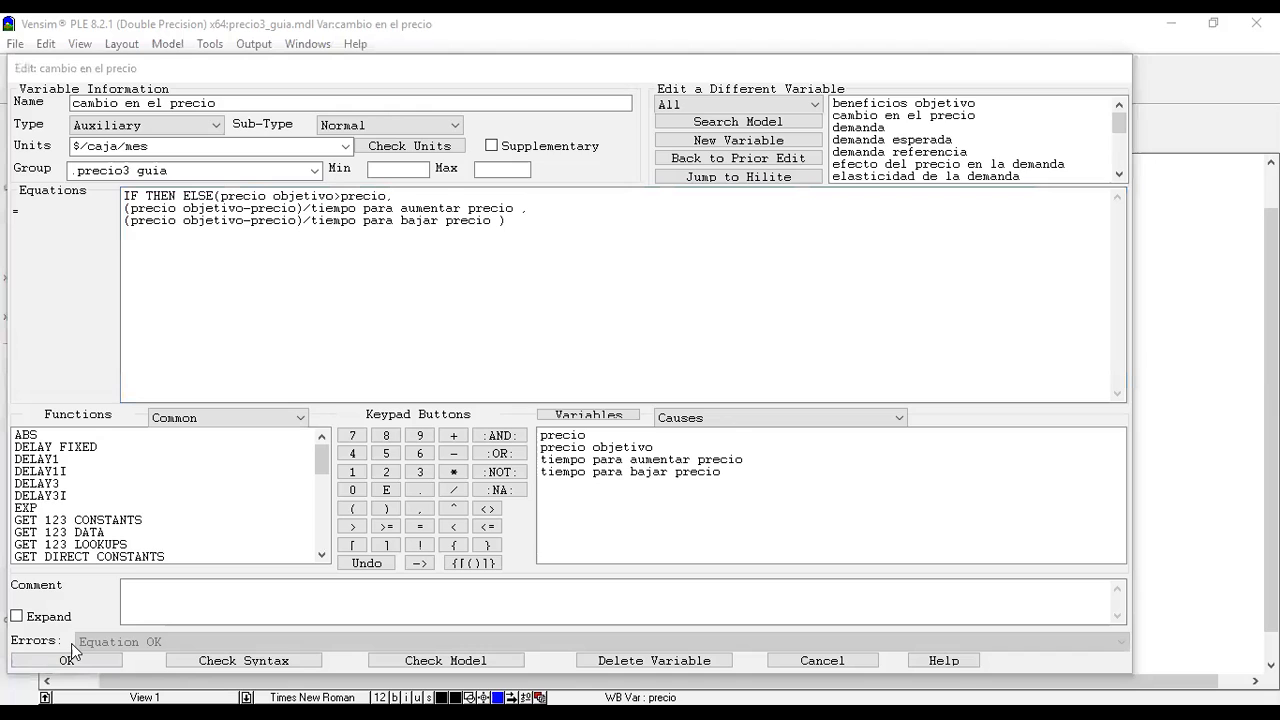
left_click(68, 660)
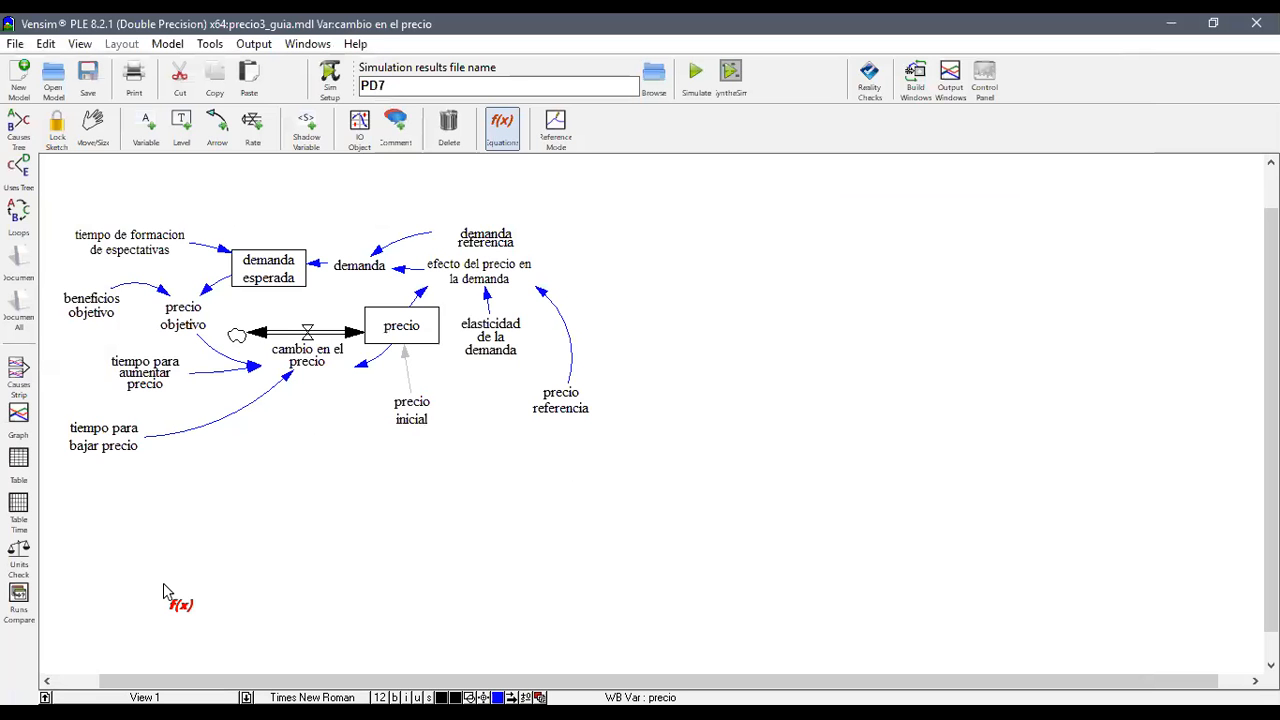